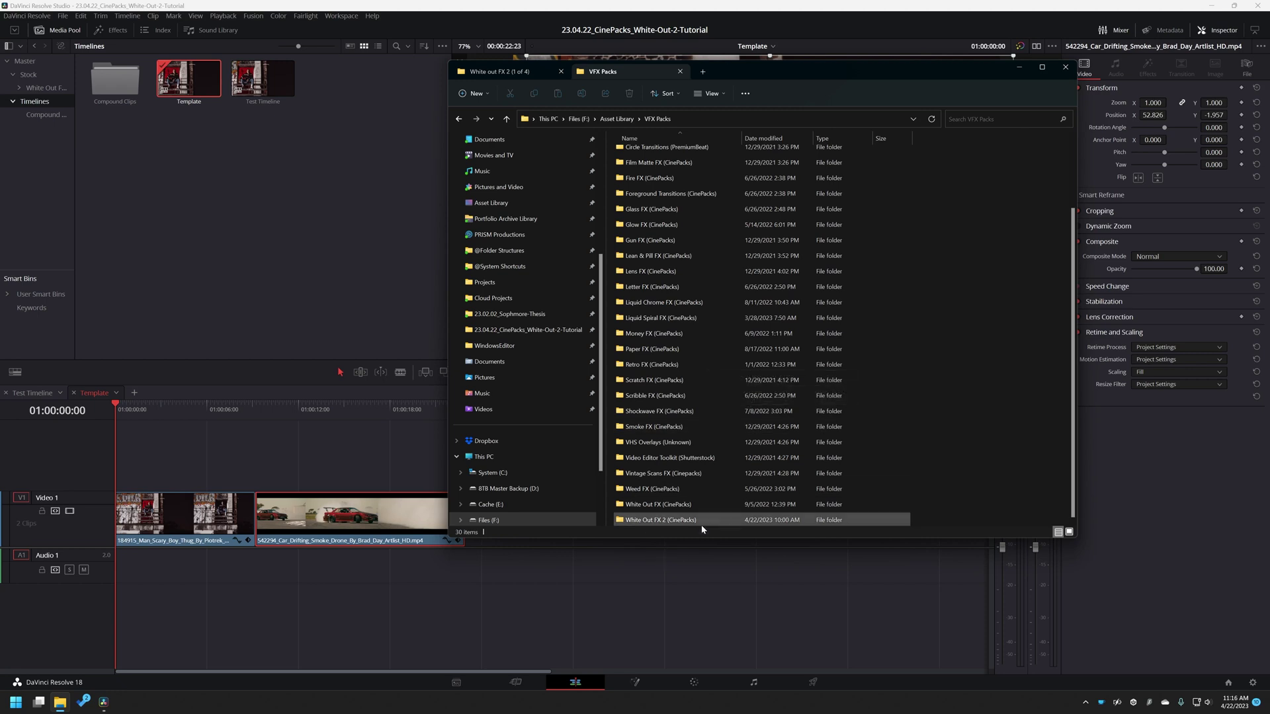
Step: Look through the subfolders of White Out FX 2 (CinePacks) in File Explorer, and return to the VFX Packs folder
double_click(661, 520)
mouse_move(715, 360)
left_mouse_down()
mouse_move(634, 246)
mouse_move(620, 152)
left_mouse_up()
left_click(731, 367)
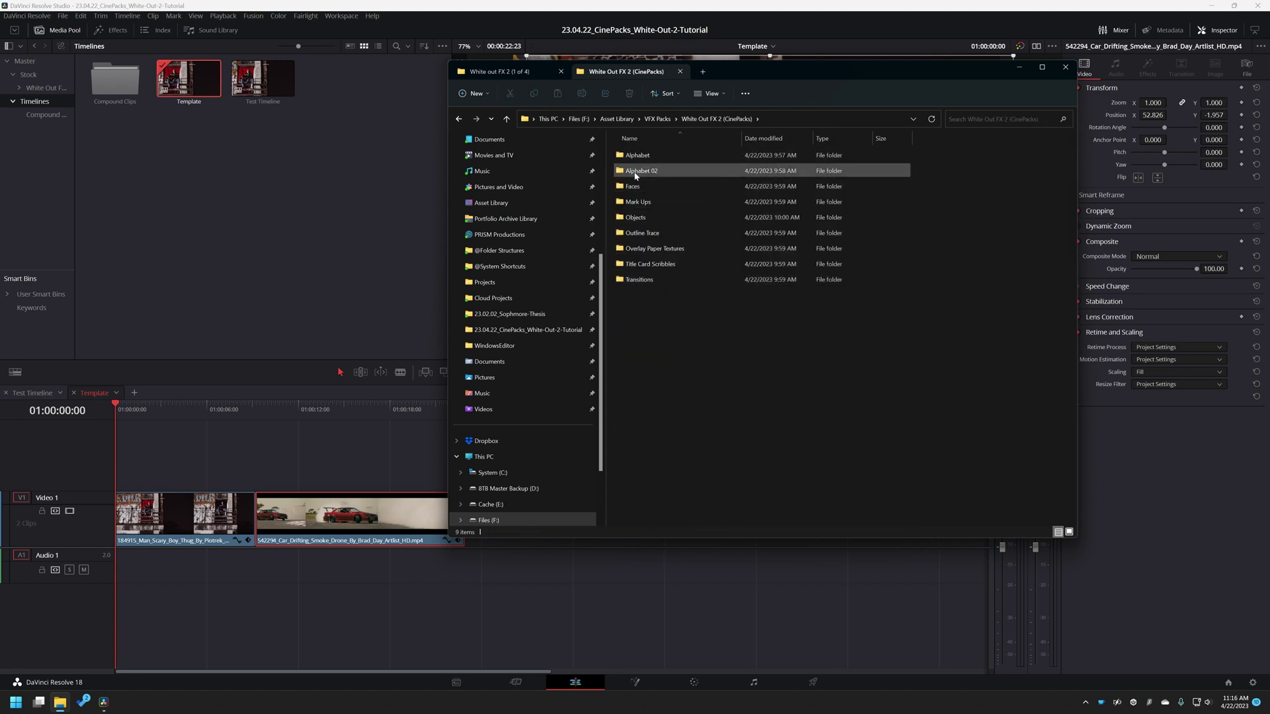
left_click(658, 118)
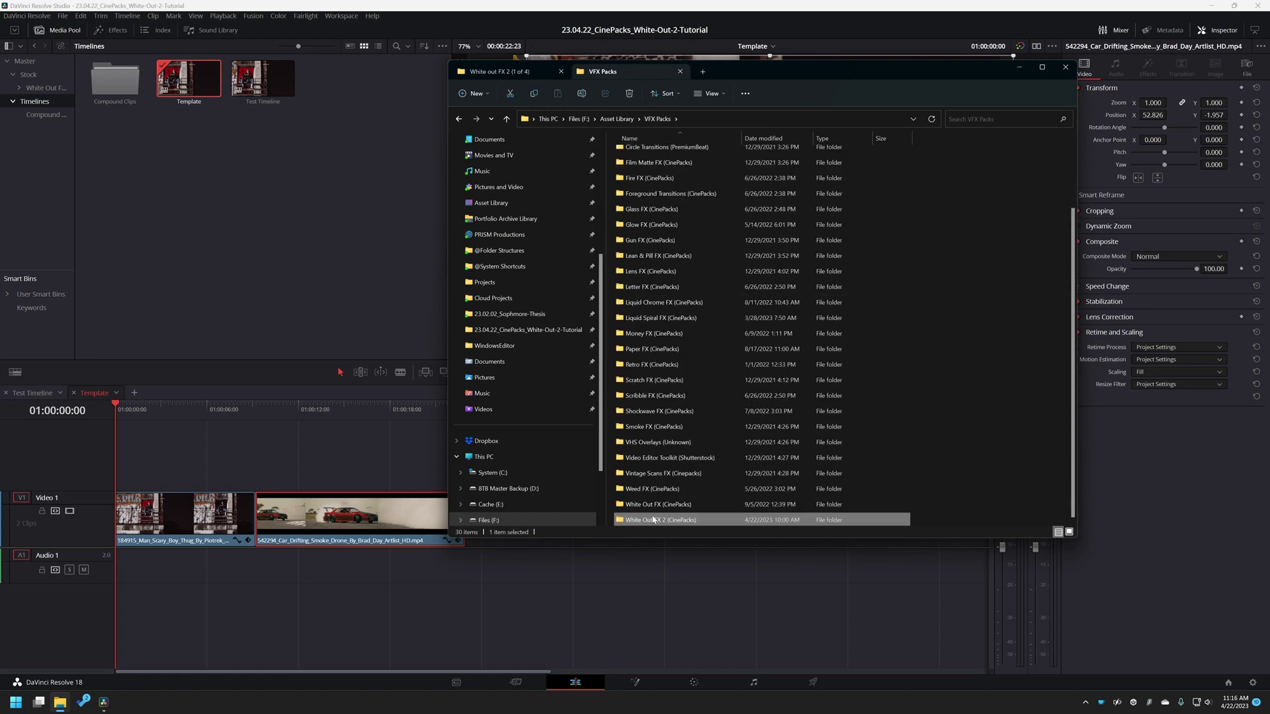
Step: Try to import the White Out FX 2 (CinePacks) folder into the DaVinci Resolve media pool
left_click_drag(653, 520, 267, 236)
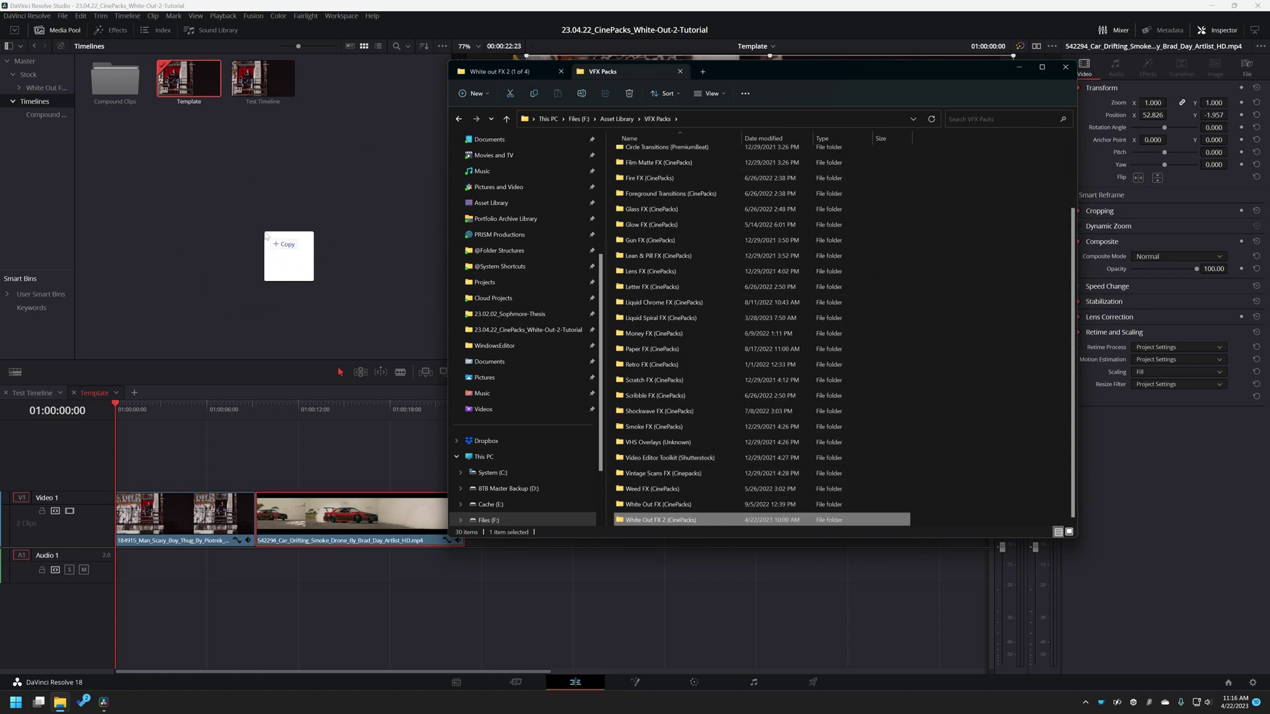
left_click_drag(266, 235, 39, 154)
left_click(41, 129)
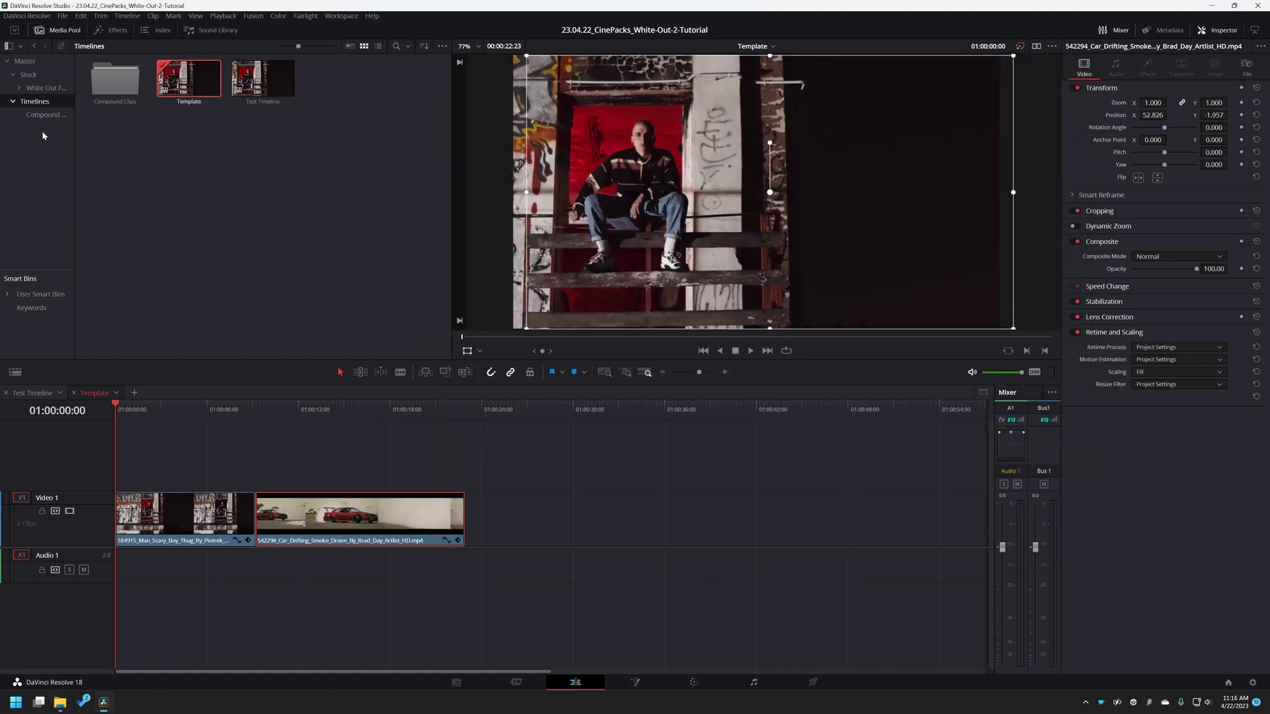
Step: Preview the N.mov letter animation from the White Paint Upper Case bin of White Out FX 2 in the viewer
left_click(35, 89)
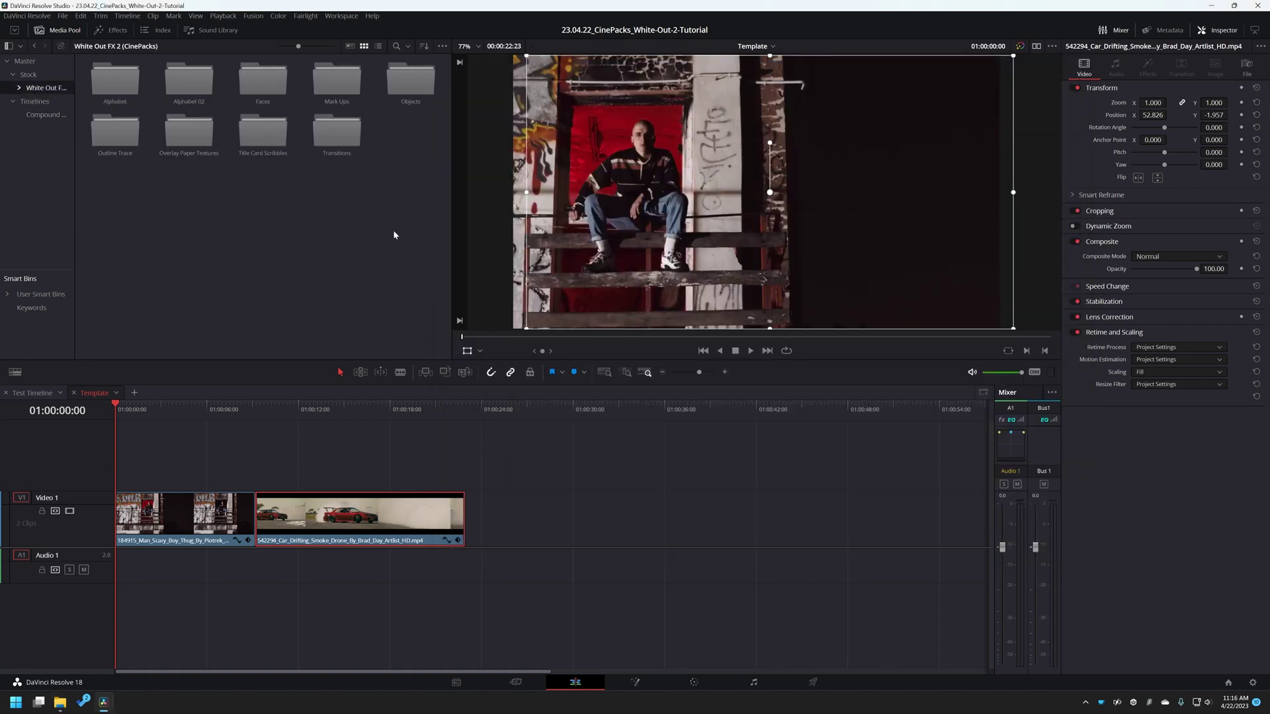
double_click(111, 81)
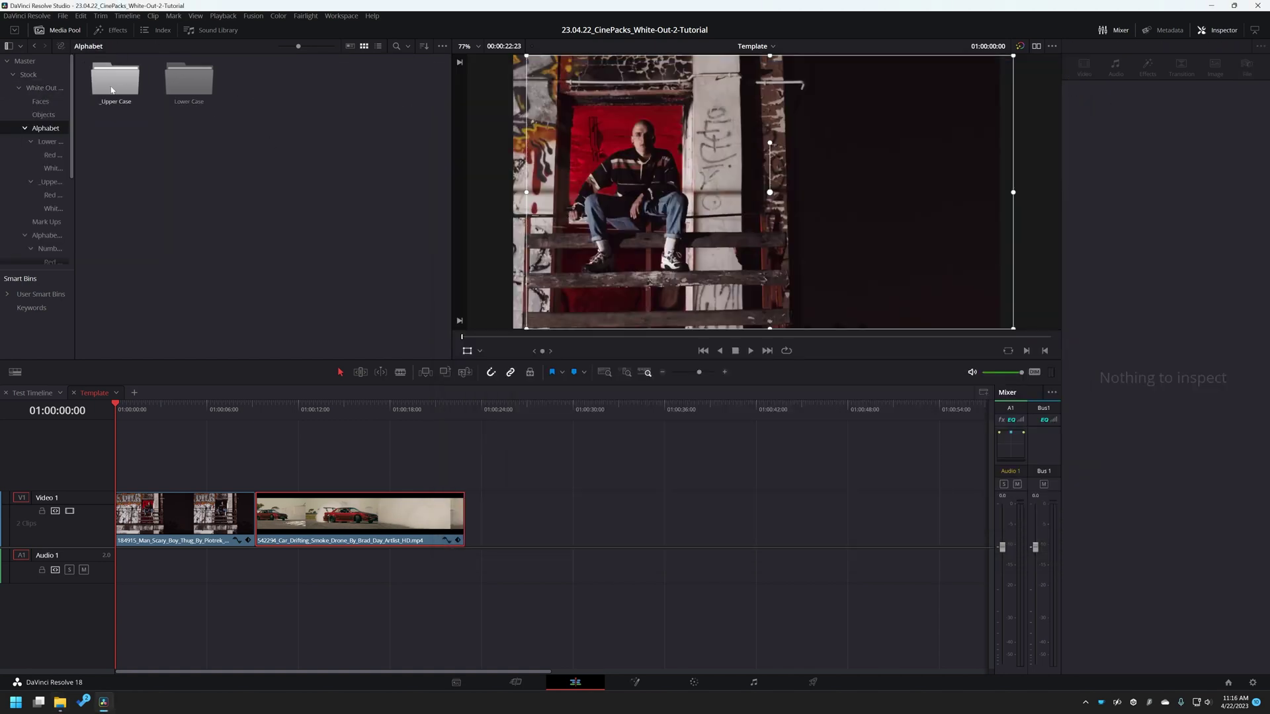
double_click(109, 79)
double_click(189, 82)
scroll(219, 165, "down", 2)
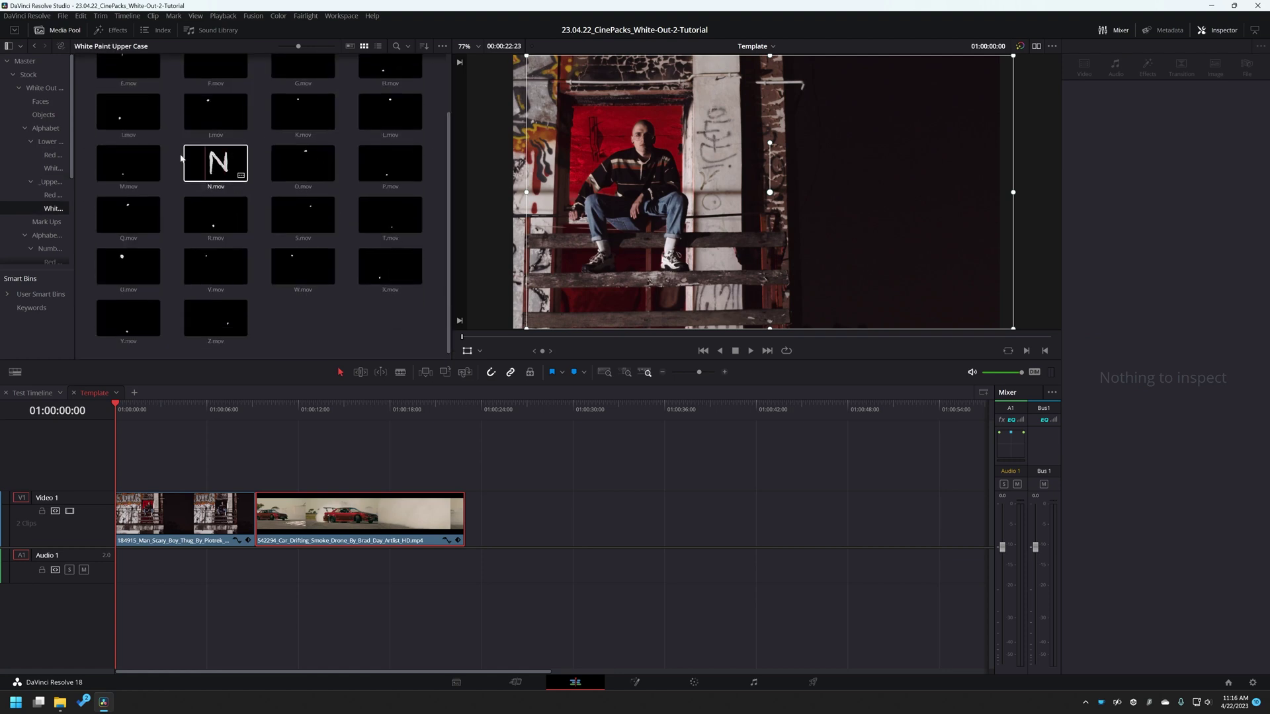
left_click(225, 163)
left_click(730, 337)
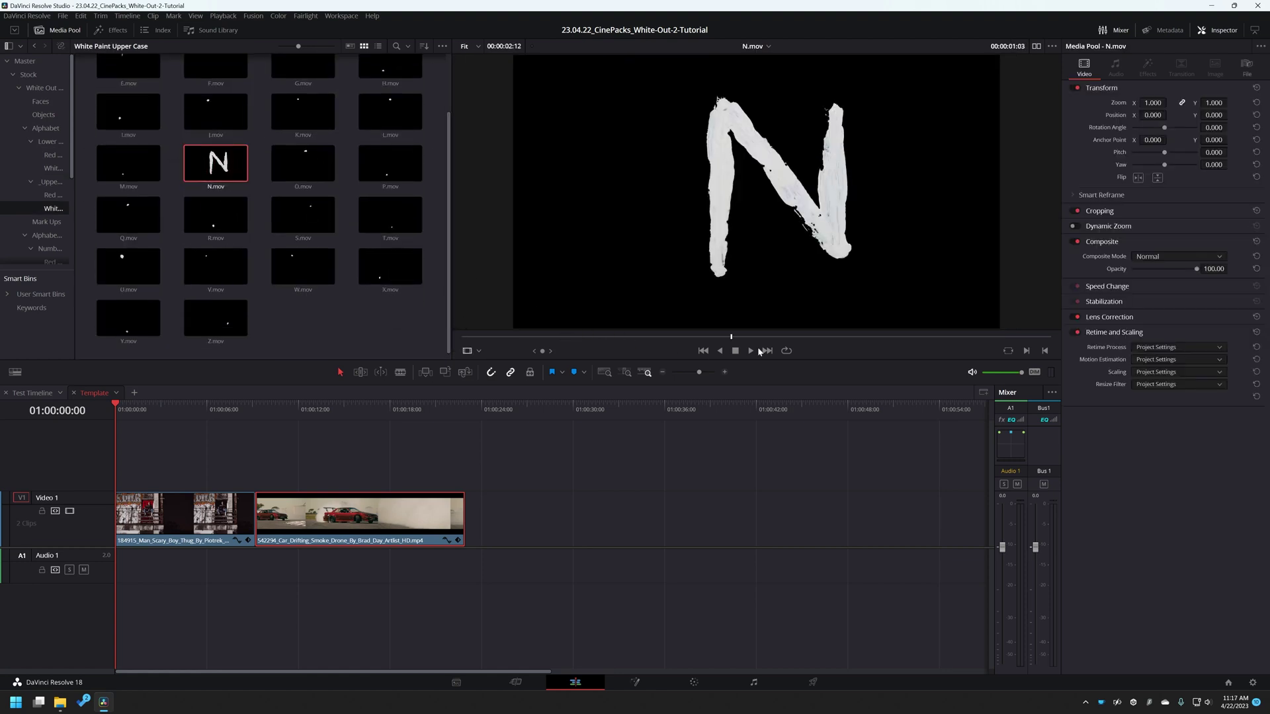
Step: Preview O.mov from the Red Paint Upper Case bin and look through the red and white lowercase letter bins
left_click(52, 195)
left_click(308, 182)
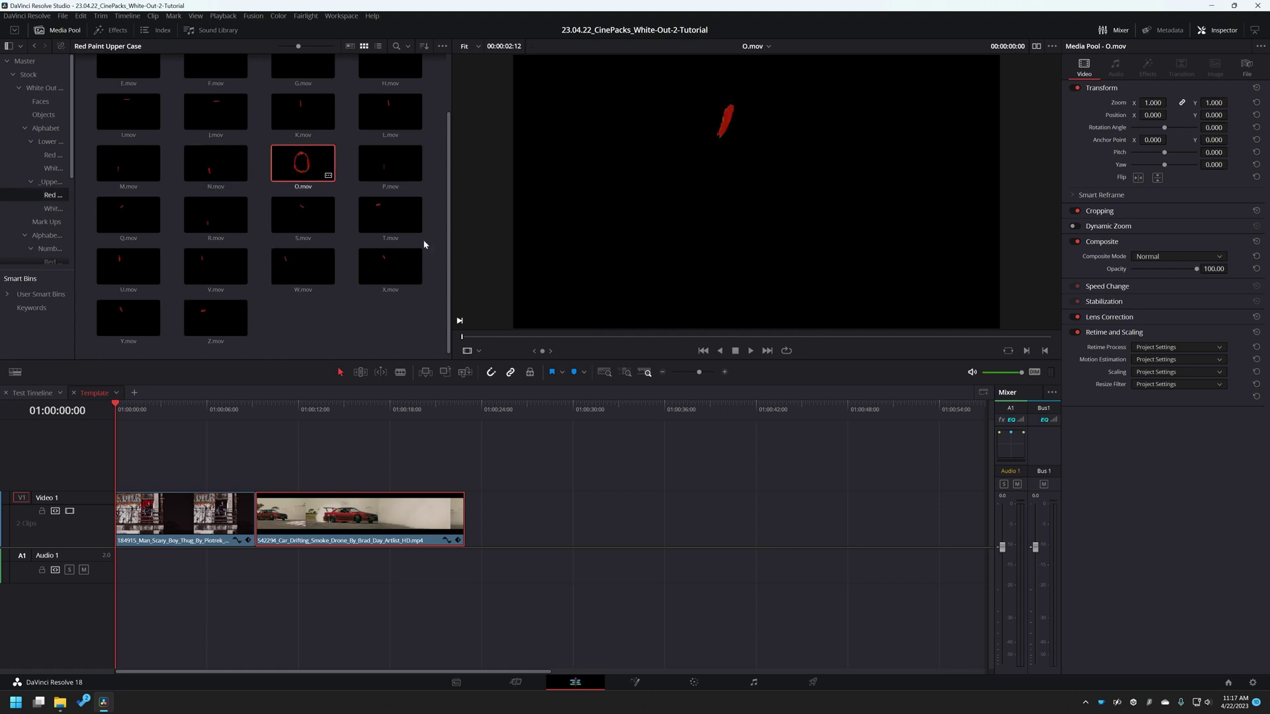
left_click(832, 337)
left_click(53, 156)
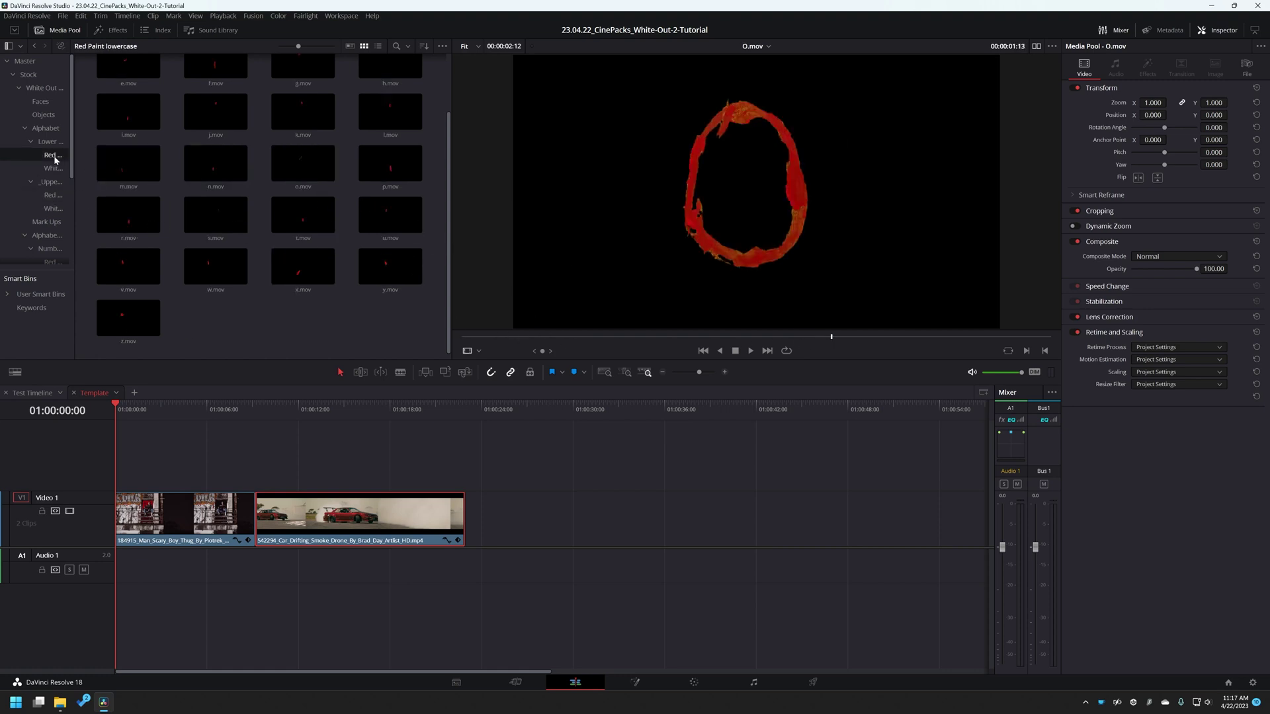
left_click(52, 169)
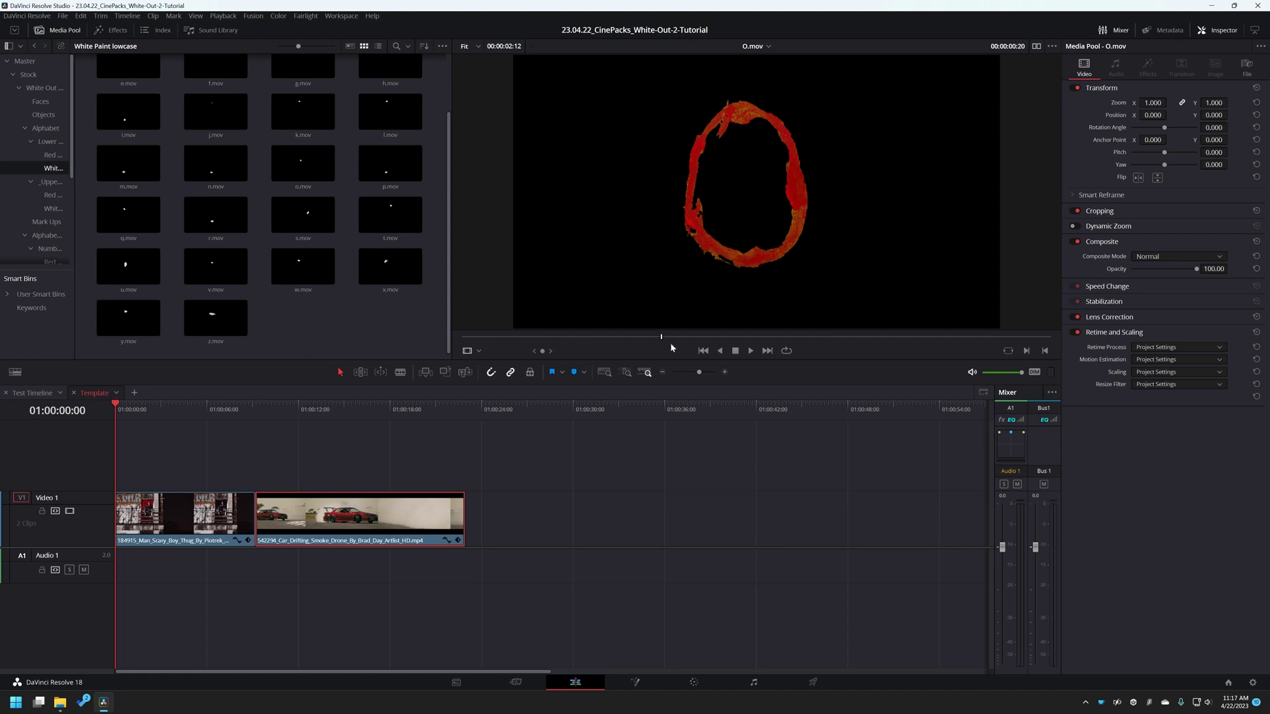
Step: Preview the Eye 007.mov animation from the Faces bin of White Out FX 2 in the viewer
left_click(44, 88)
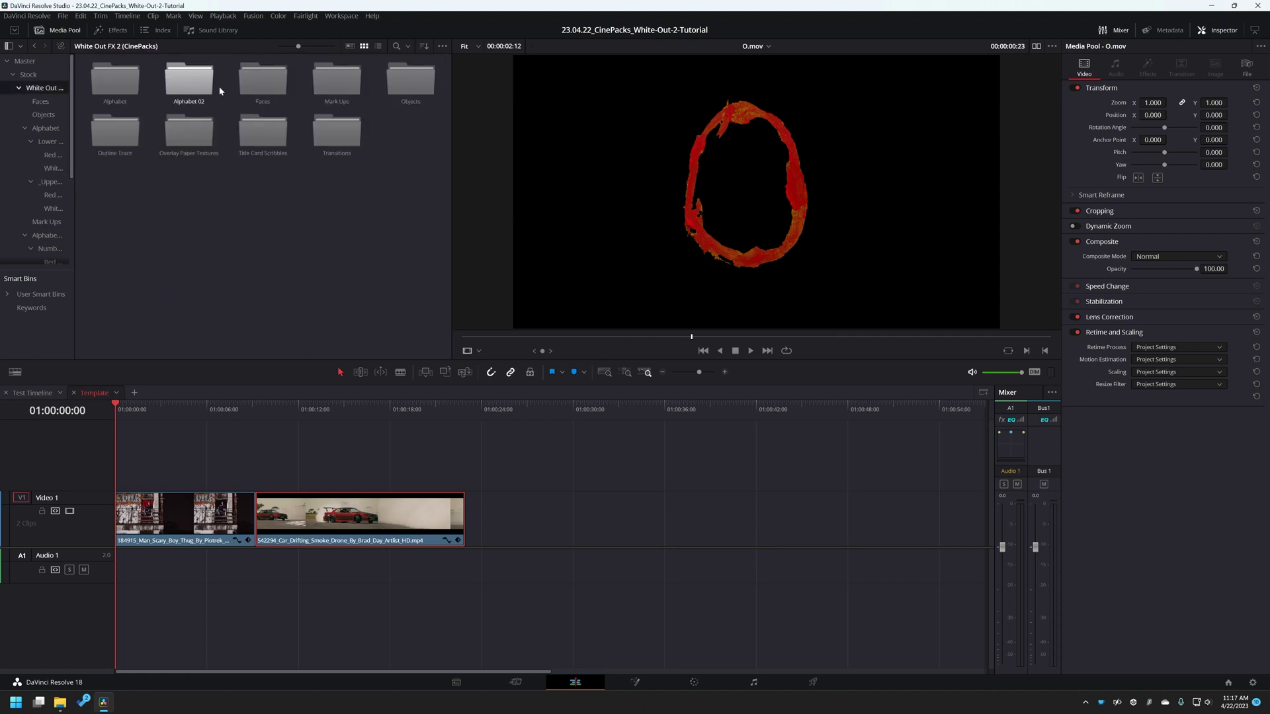
double_click(263, 79)
left_click(306, 143)
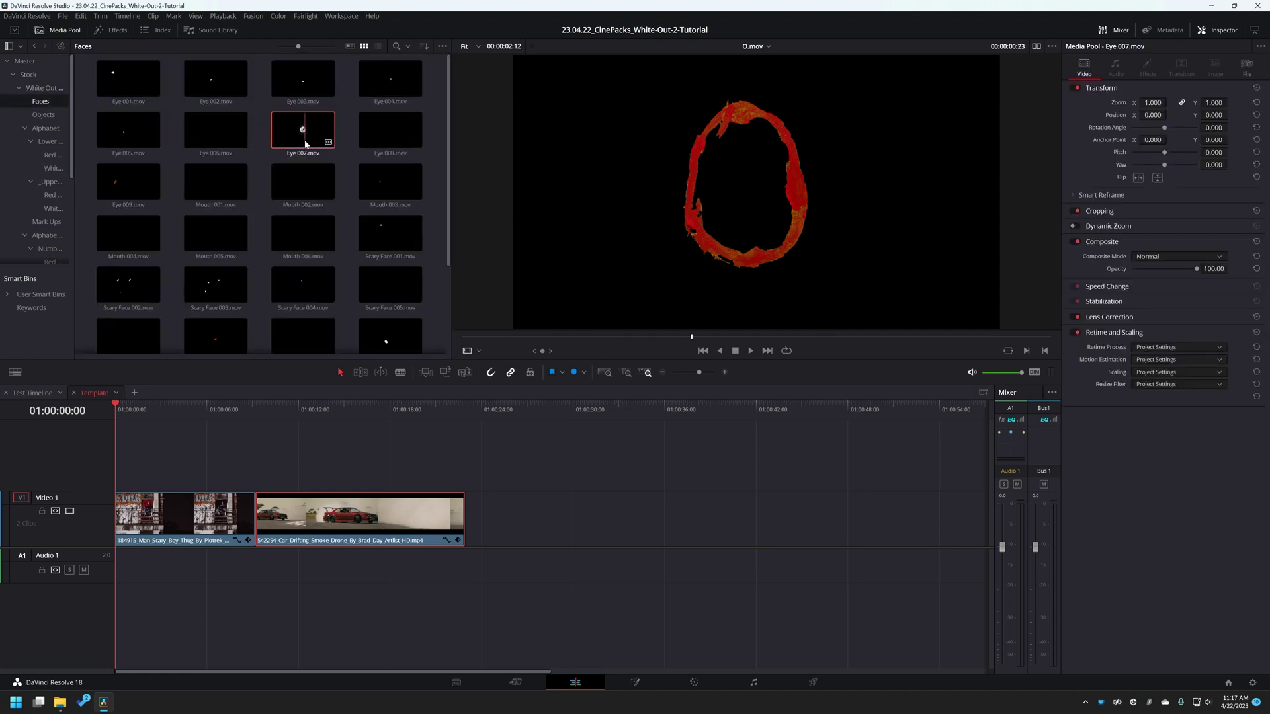
double_click(305, 144)
key("space")
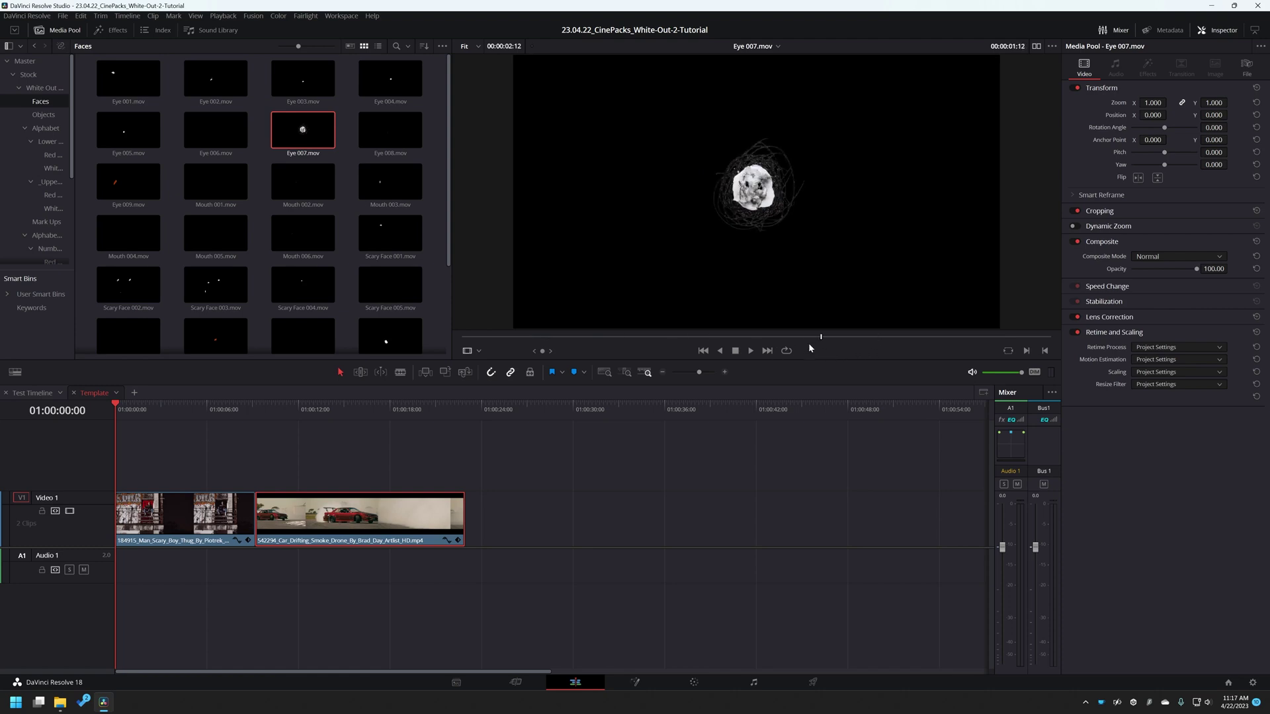
Step: Preview the Scary Face 003.mov and Tongue 001.mov animations from the Faces bin in the viewer
scroll(218, 284, "down", 2)
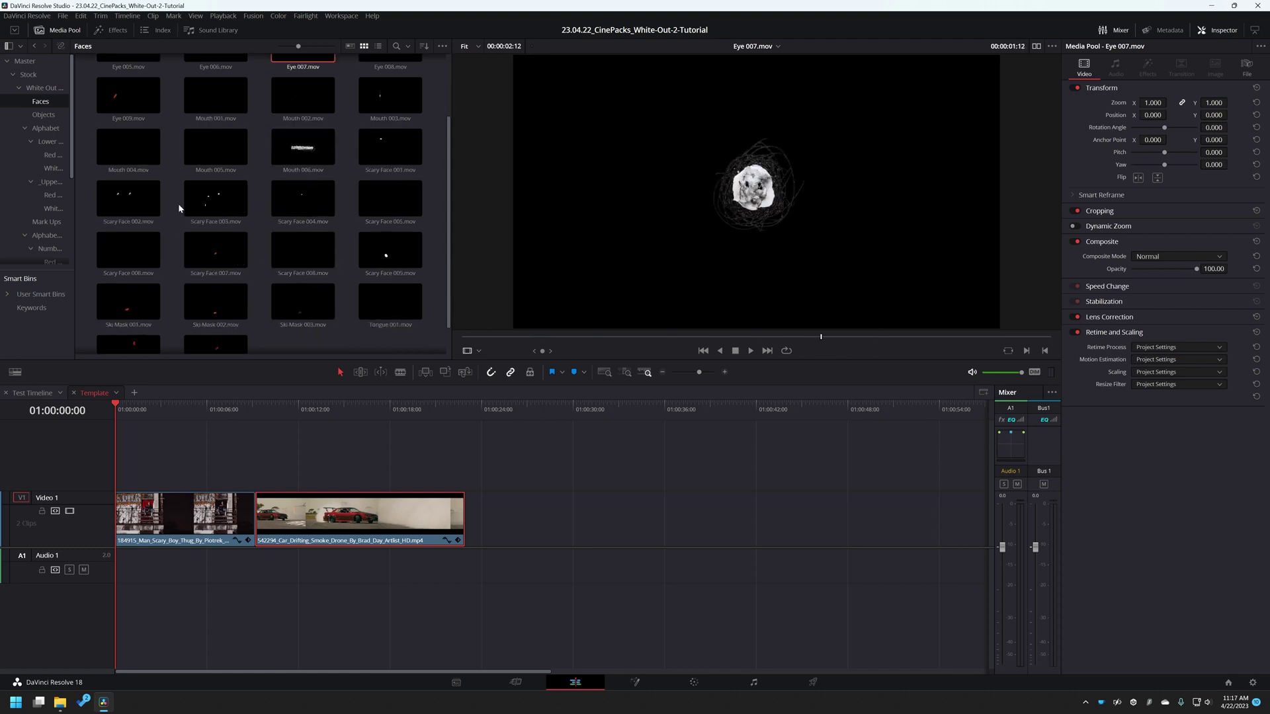
double_click(216, 199)
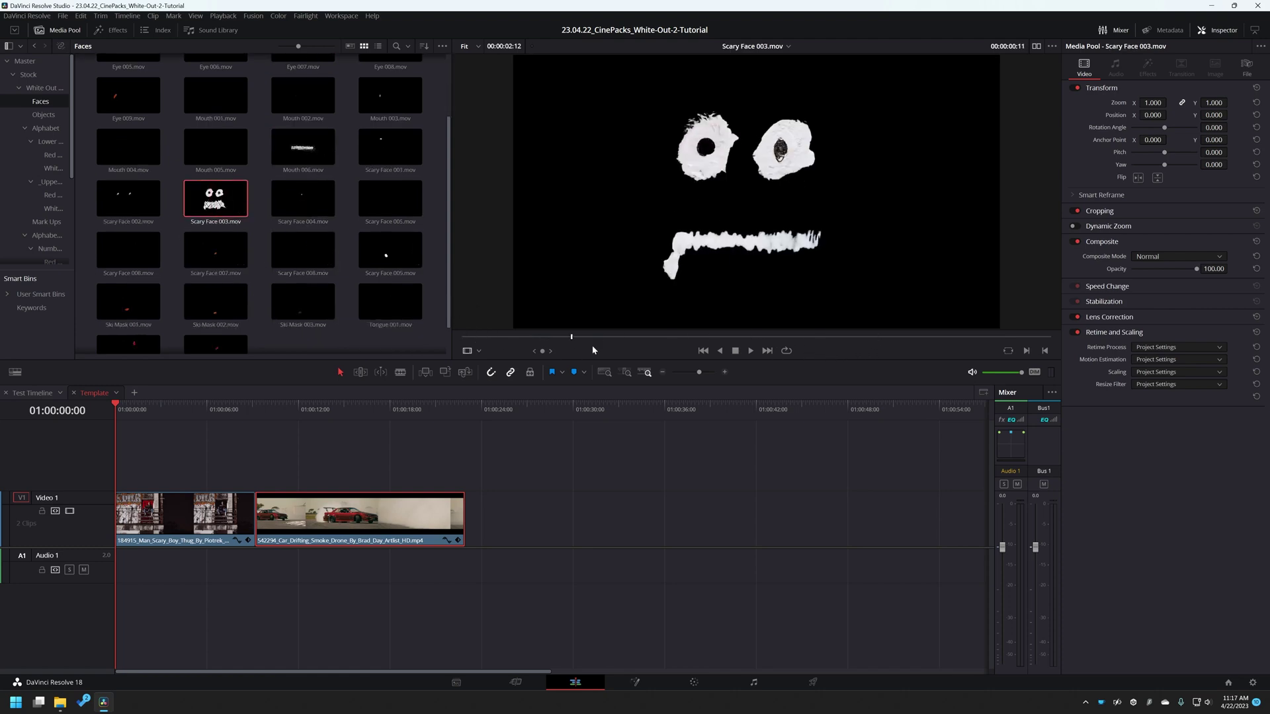
scroll(371, 277, "down", 1)
double_click(390, 266)
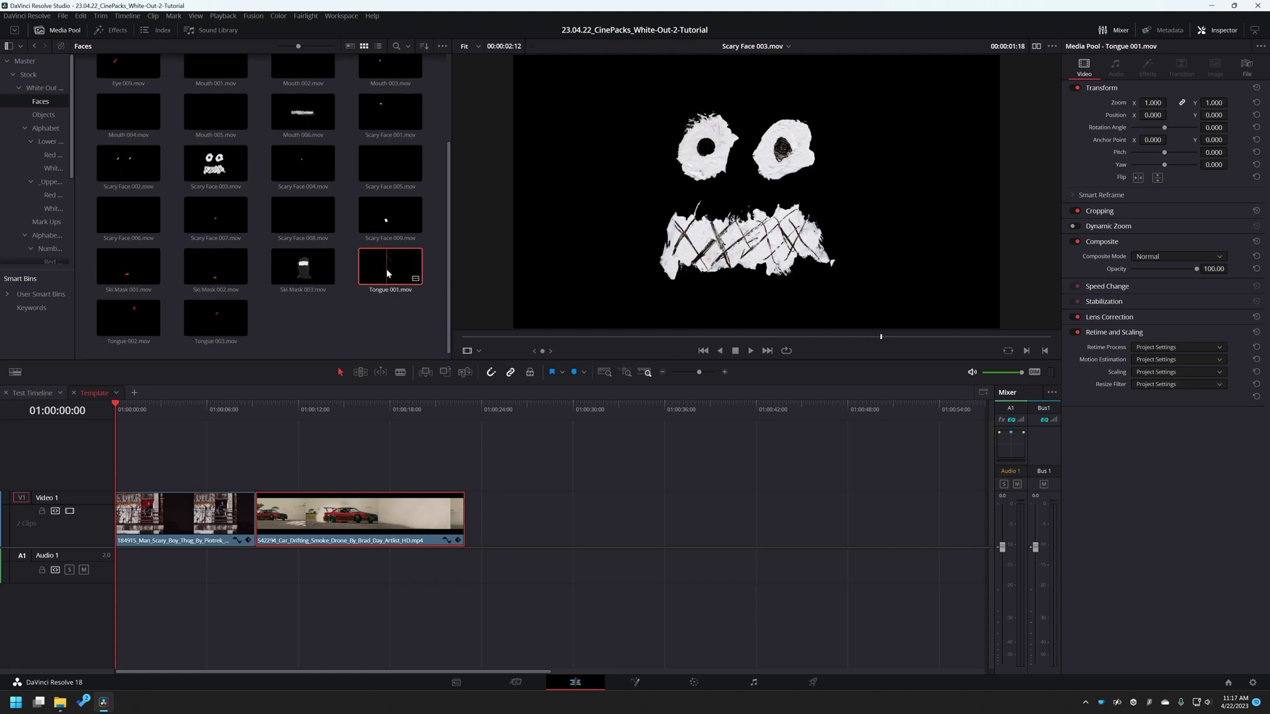
key("space")
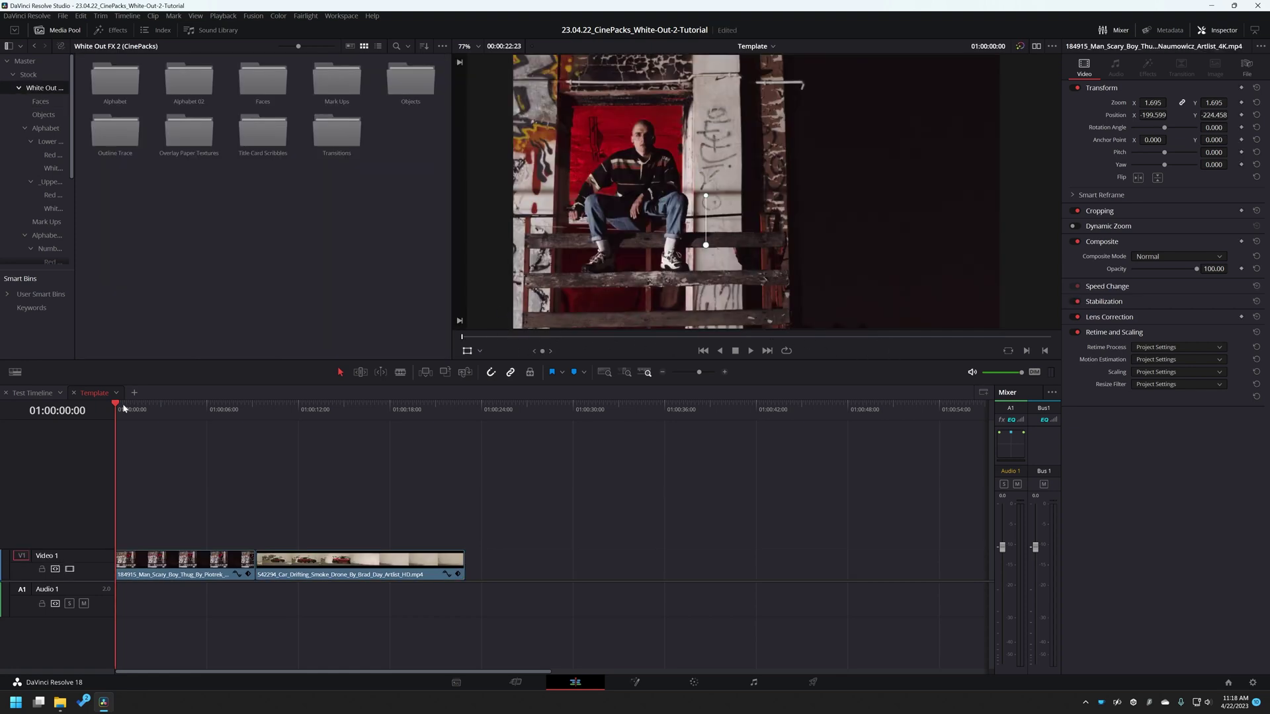
Step: Split the first clip on Video 1, the seated man, at 01:00:02:02
mouse_move(122, 410)
left_mouse_down()
mouse_move(169, 411)
mouse_move(107, 416)
left_mouse_up()
left_click_drag(119, 410, 148, 411)
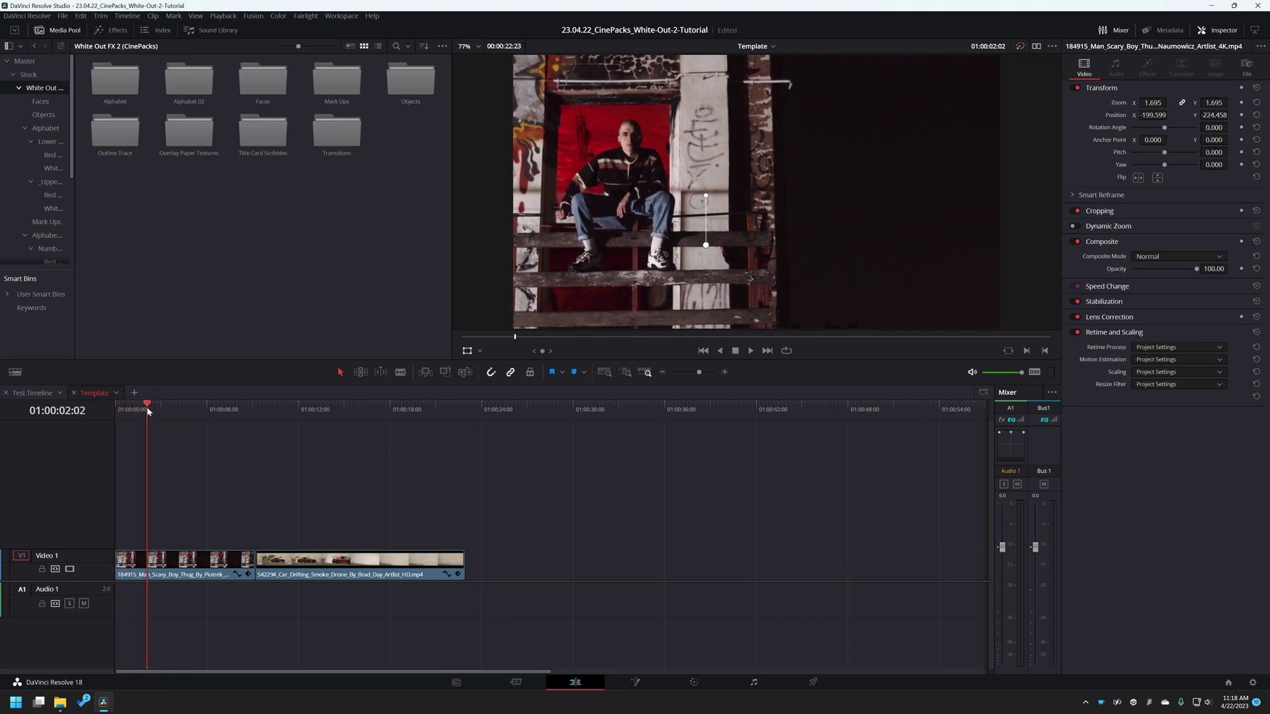
left_click(190, 567)
right_click(159, 565)
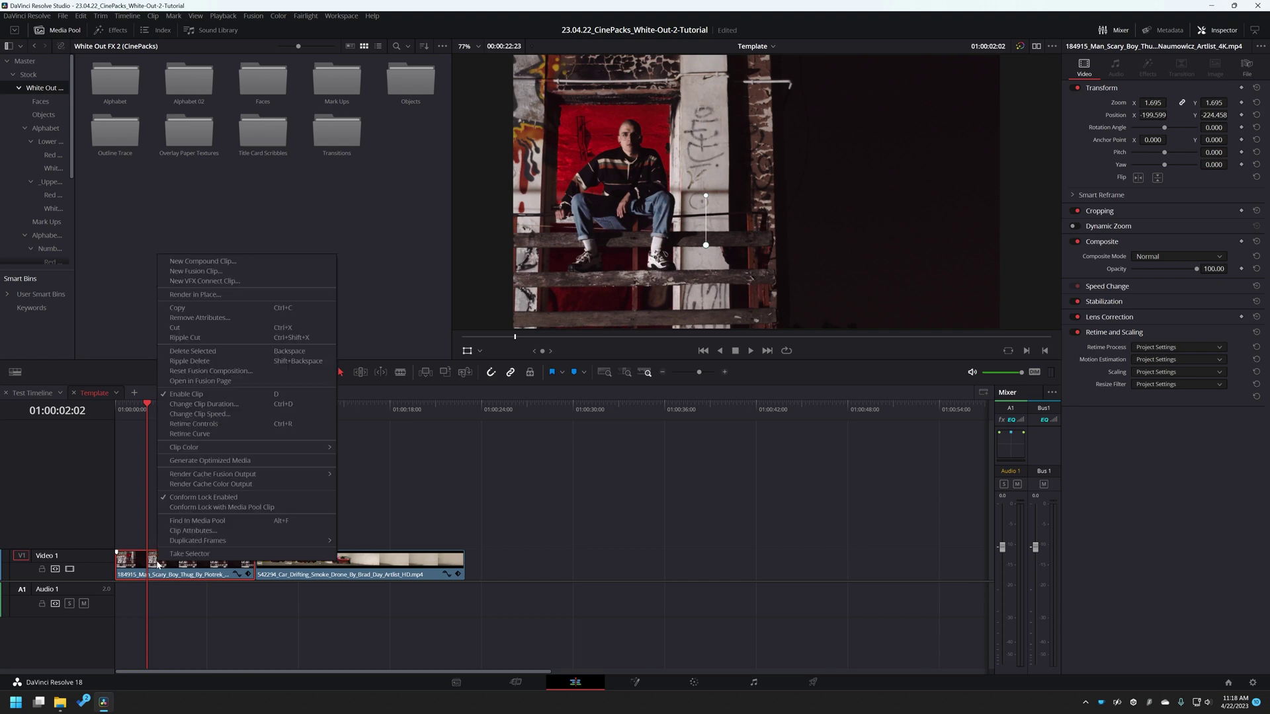
left_click(162, 577)
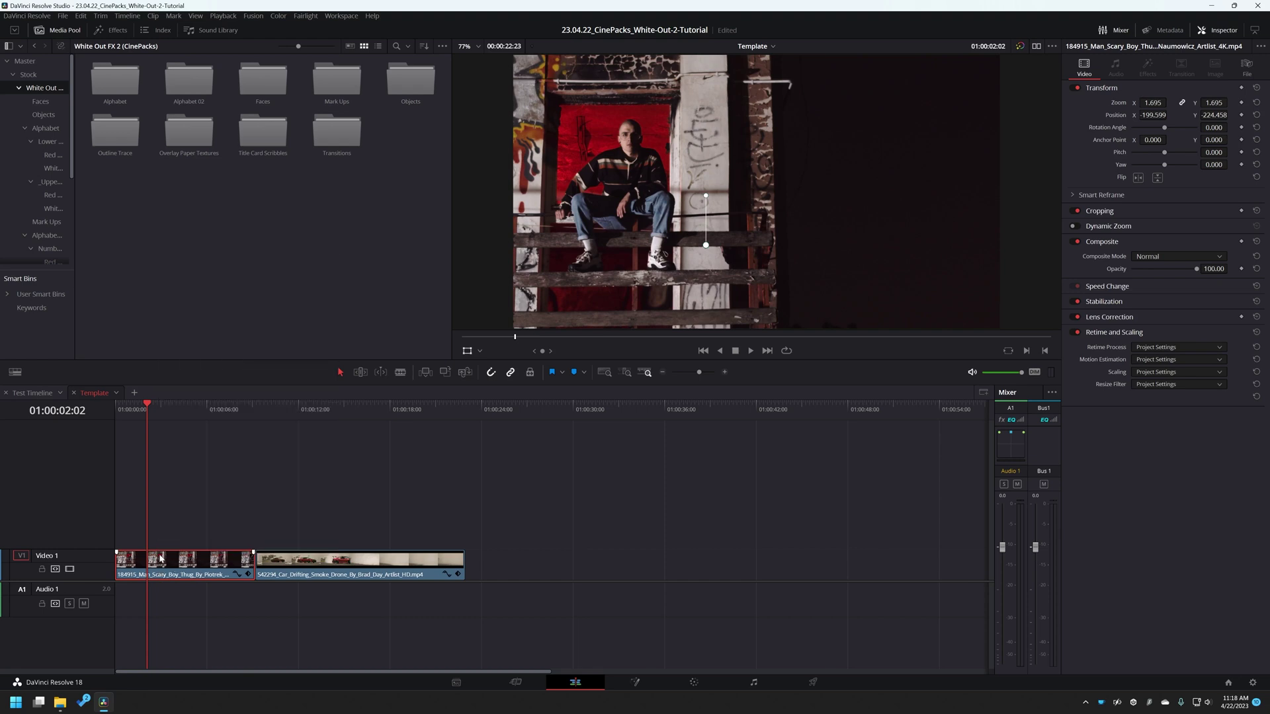
key("ctrl+b")
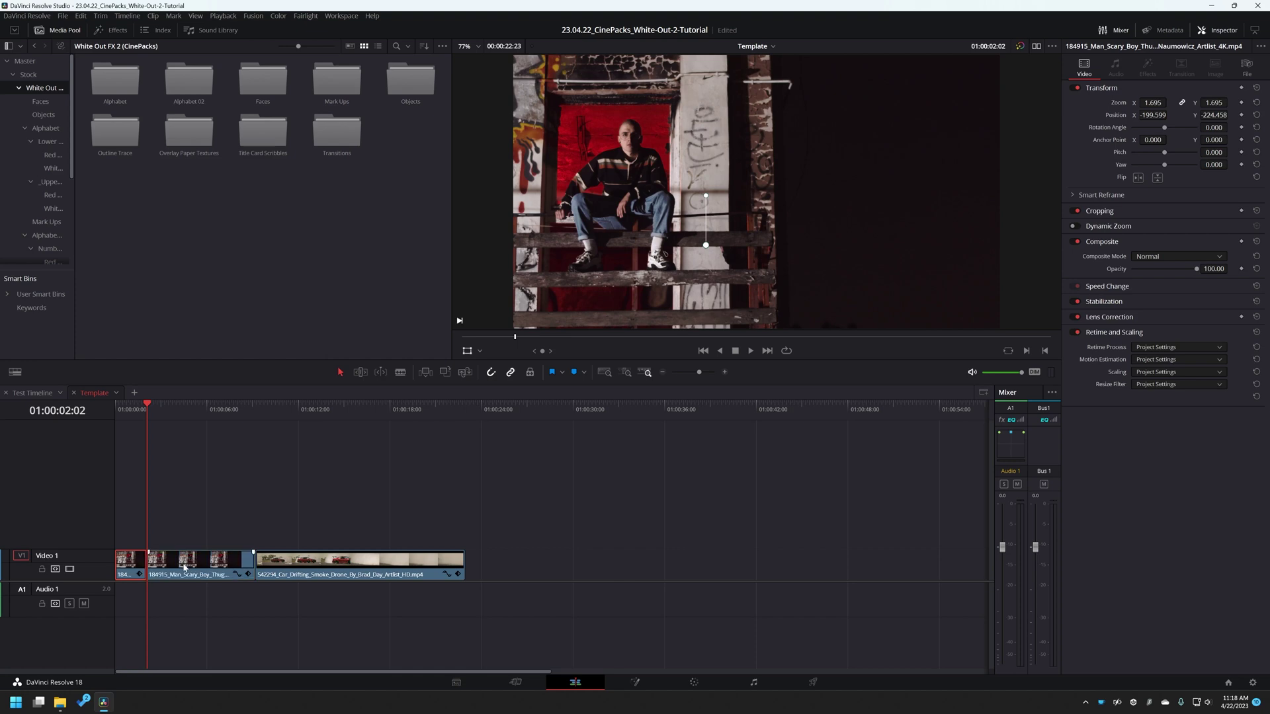
Step: Turn the seated man's clip after the cut into a freeze frame and play the timeline from the start to check it
right_click(202, 568)
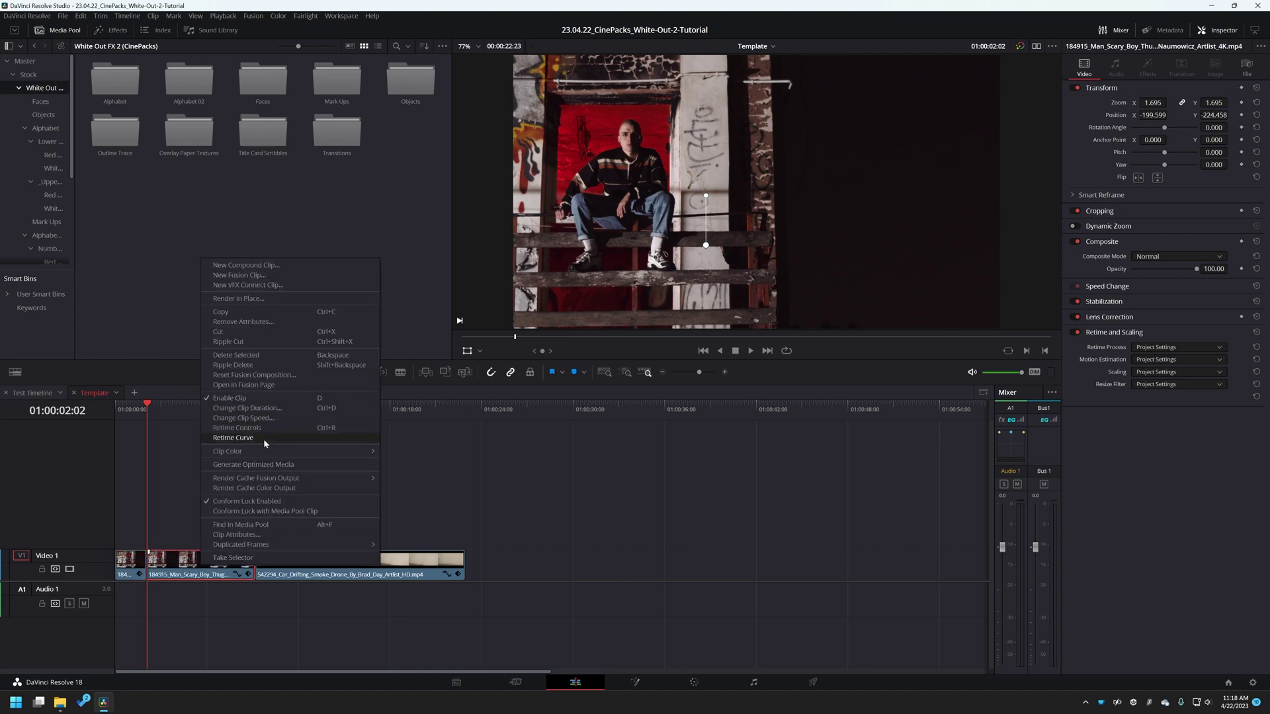
left_click(265, 418)
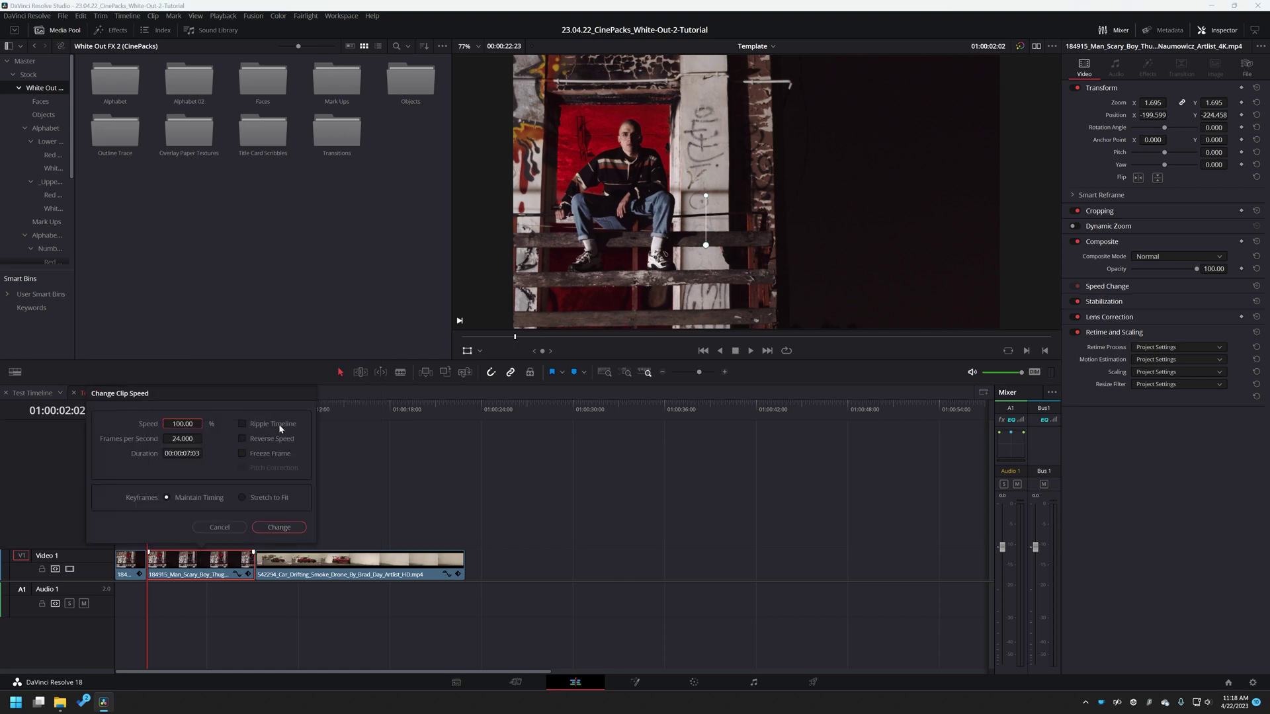
left_click(243, 454)
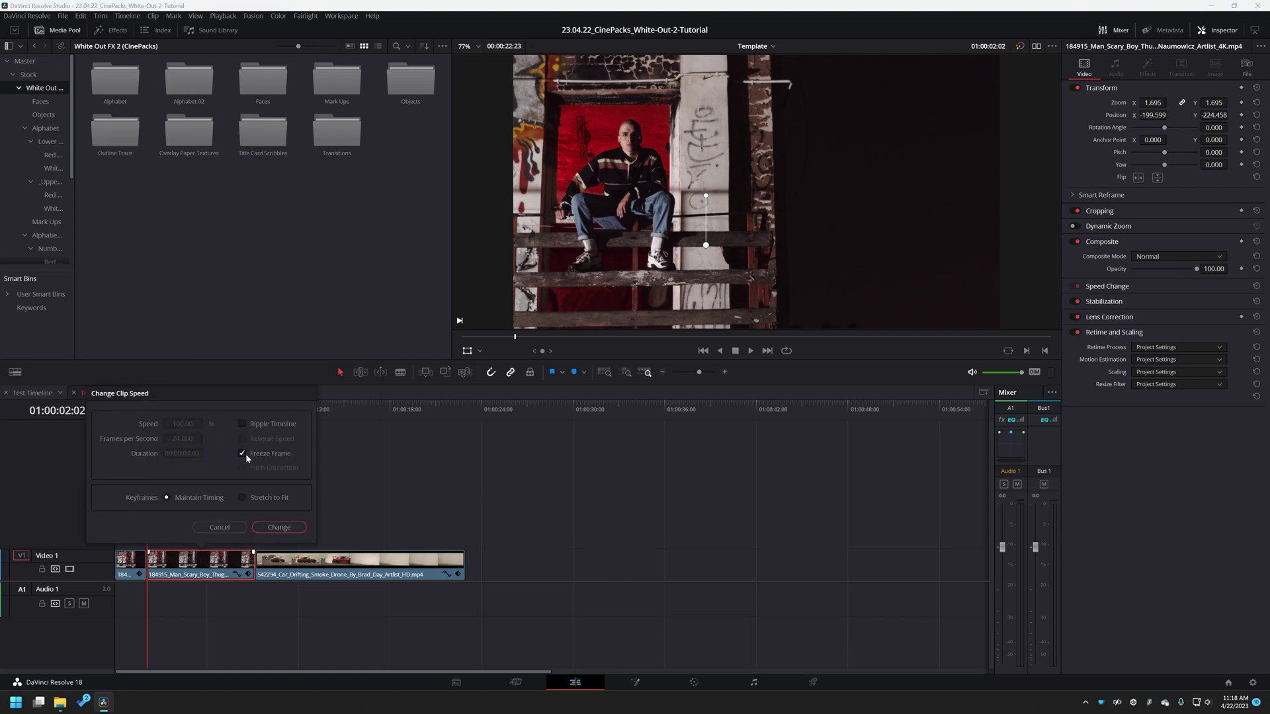
left_click(278, 527)
key("space")
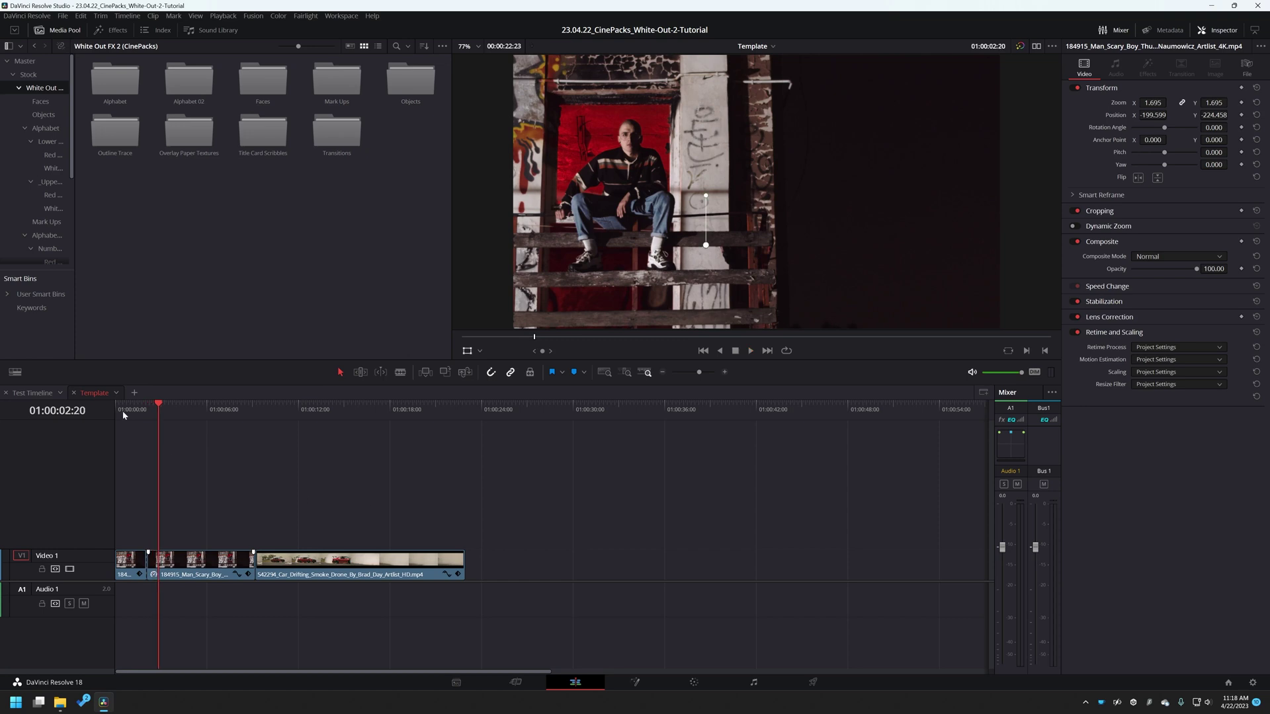
key("Home")
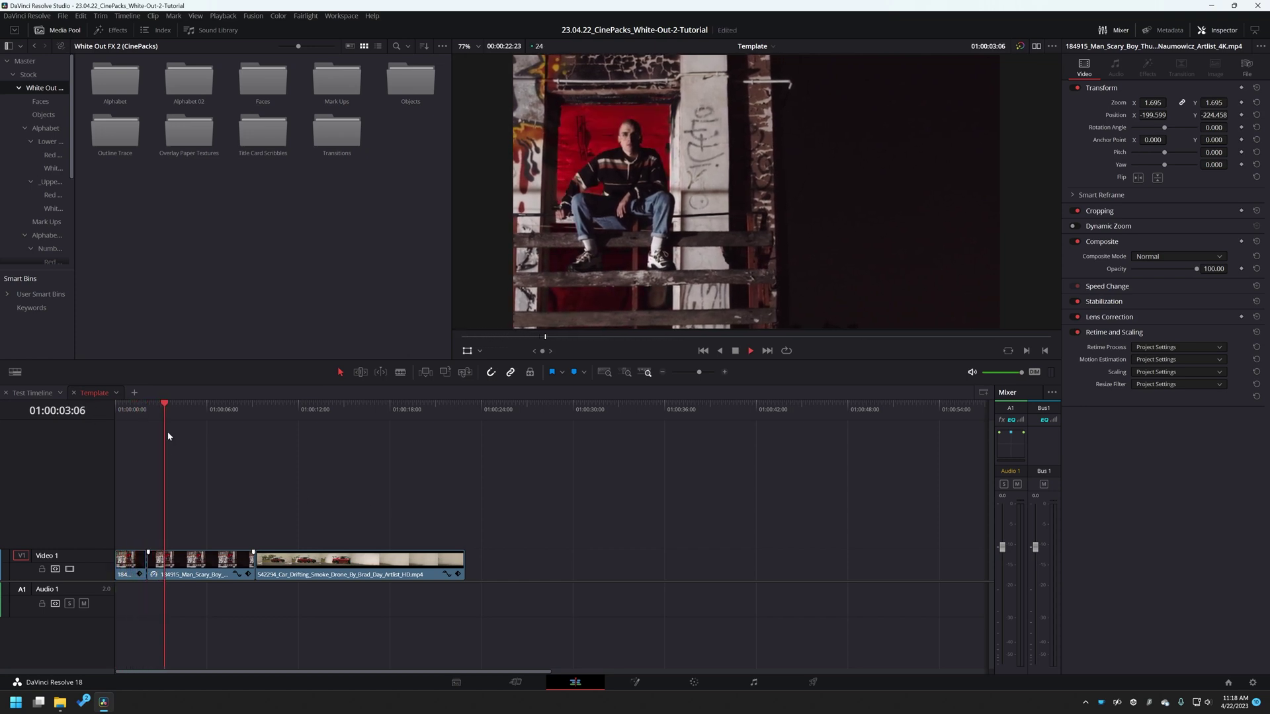
key("space")
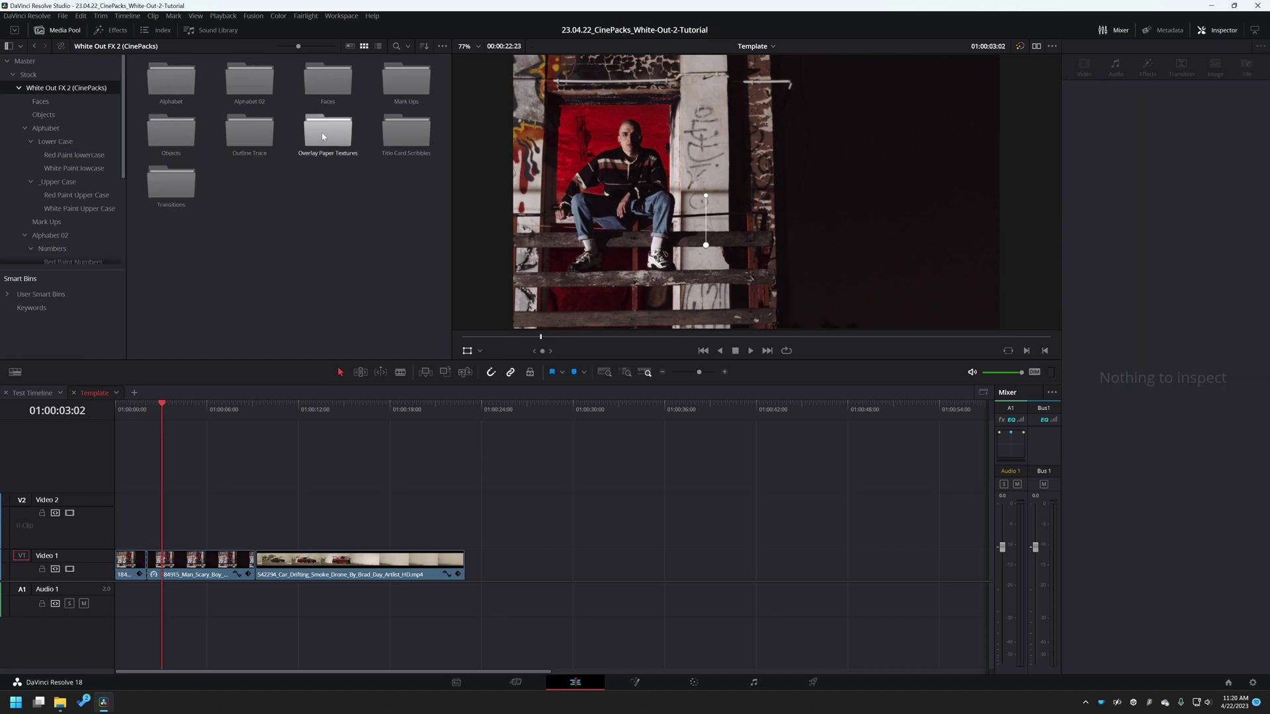
Step: Place Texture 002.png from Overlay Paper Textures on Video 2 above the frozen clip, and park the playhead over it at 01:00:04:17
double_click(323, 133)
left_click_drag(250, 79, 255, 523)
left_click(164, 413)
left_click_drag(165, 417, 195, 464)
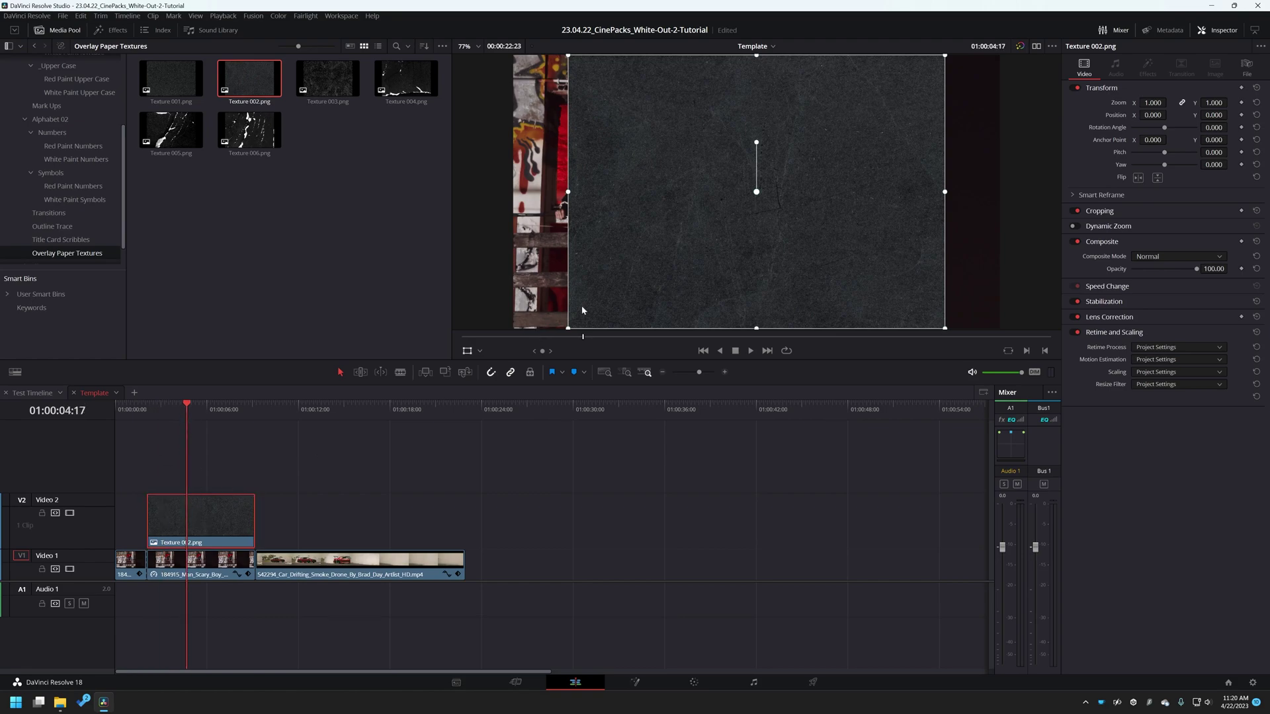
Step: Scale Texture 002.png up to a zoom of about 1.323 to fill the frame, and set its composite mode to Screen
left_click_drag(569, 329, 507, 373)
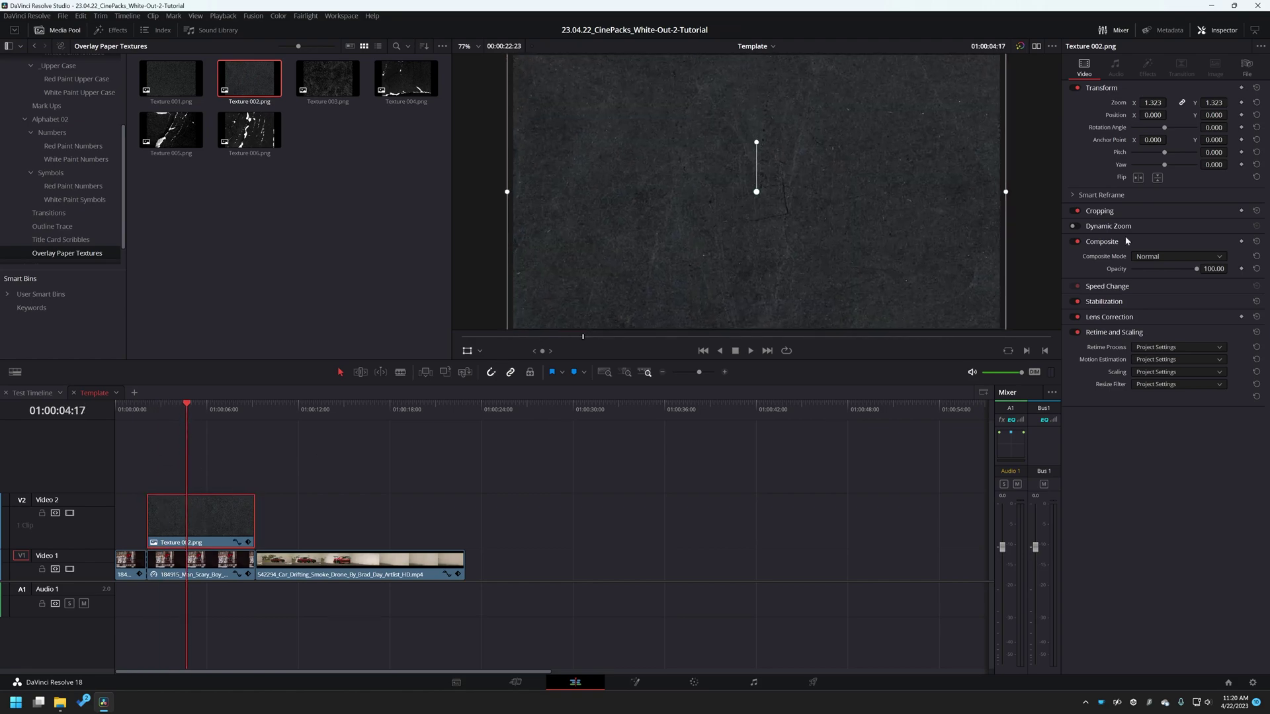
left_click(1147, 257)
scroll(1158, 311, "down", 5)
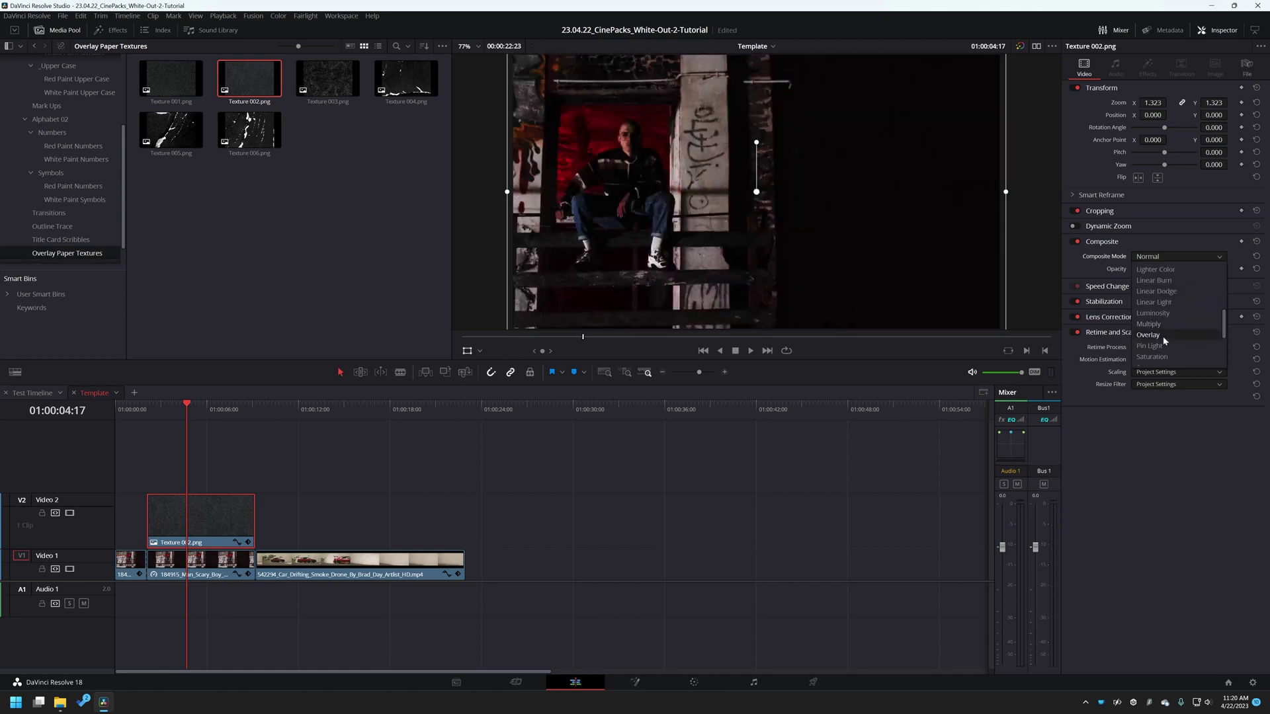
scroll(1162, 348, "down", 2)
left_click(1163, 342)
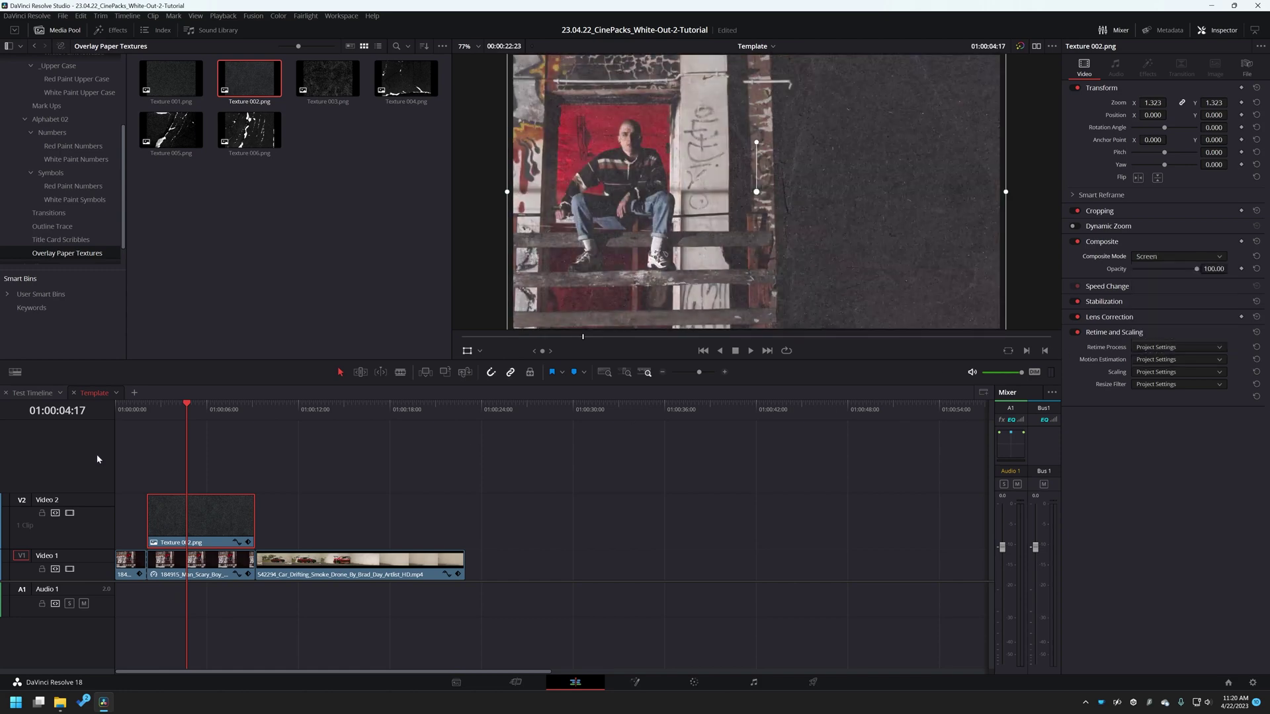
Step: Place Scary Face 002.mov from the Faces bin on Video 3 at 01:00:02:02, and play until the whole face shows at 01:00:03:03
left_click(148, 407)
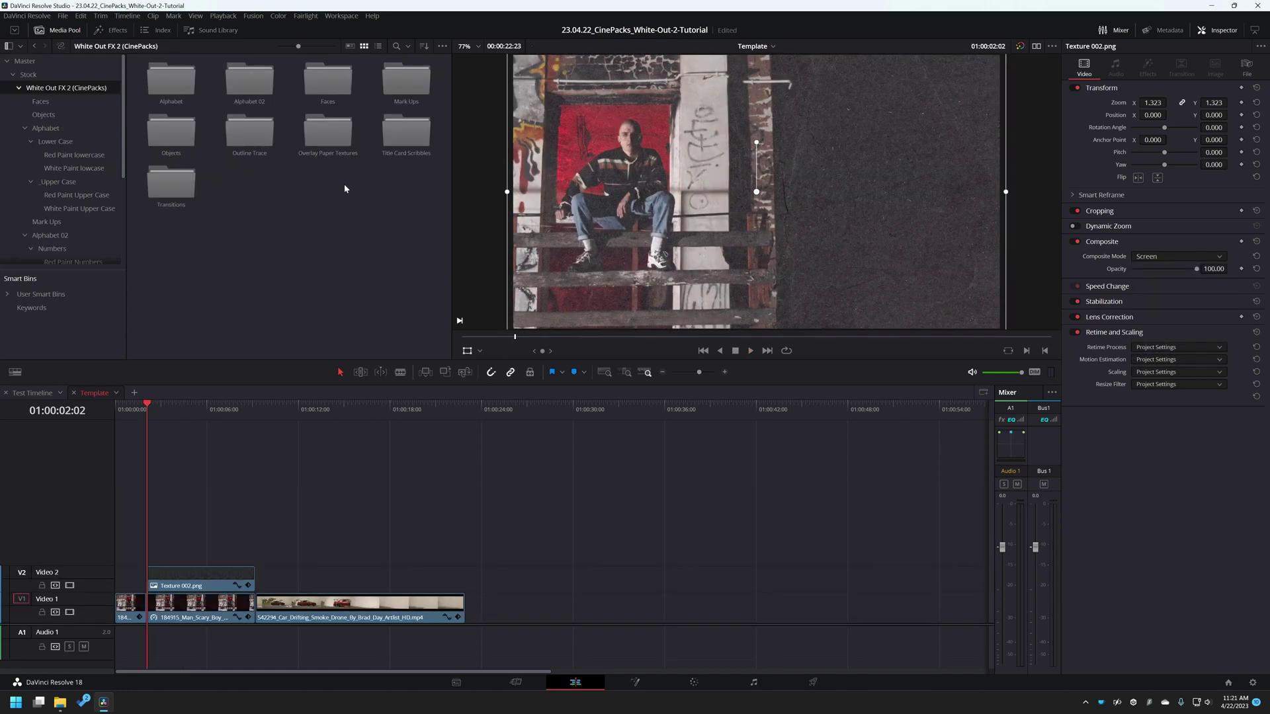
double_click(328, 80)
scroll(248, 114, "down", 5)
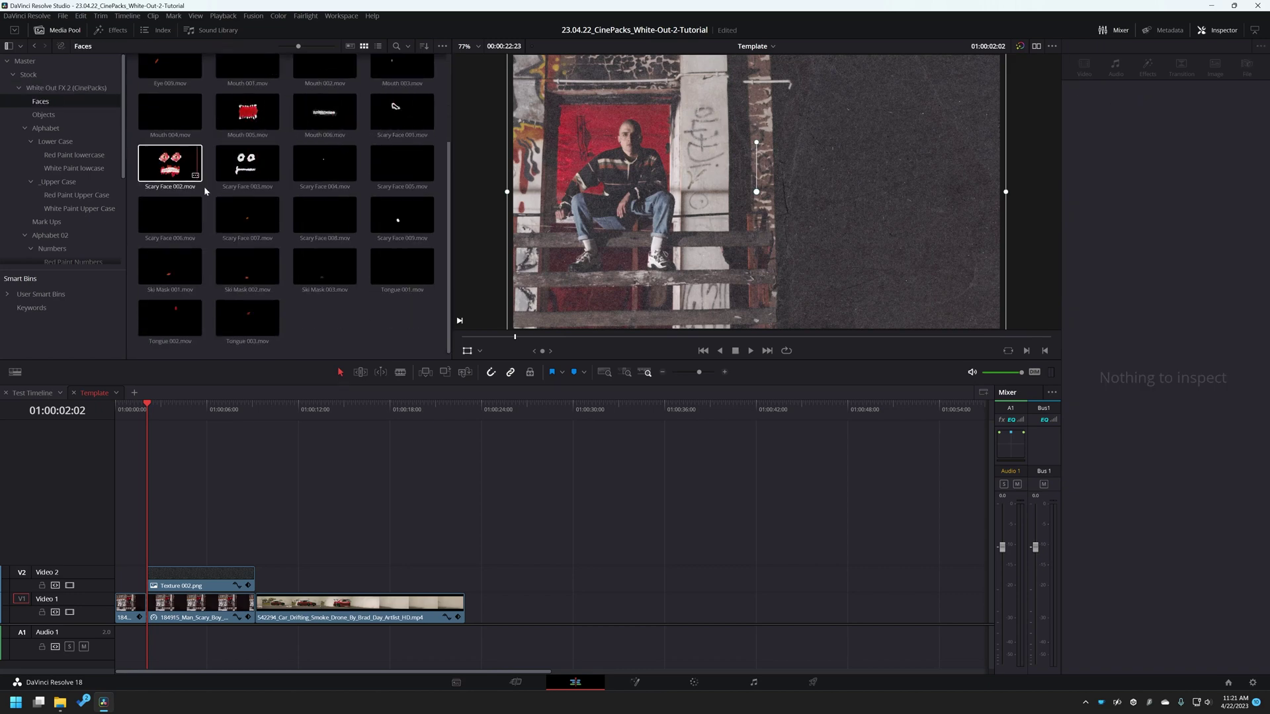
scroll(205, 191, "up", 1)
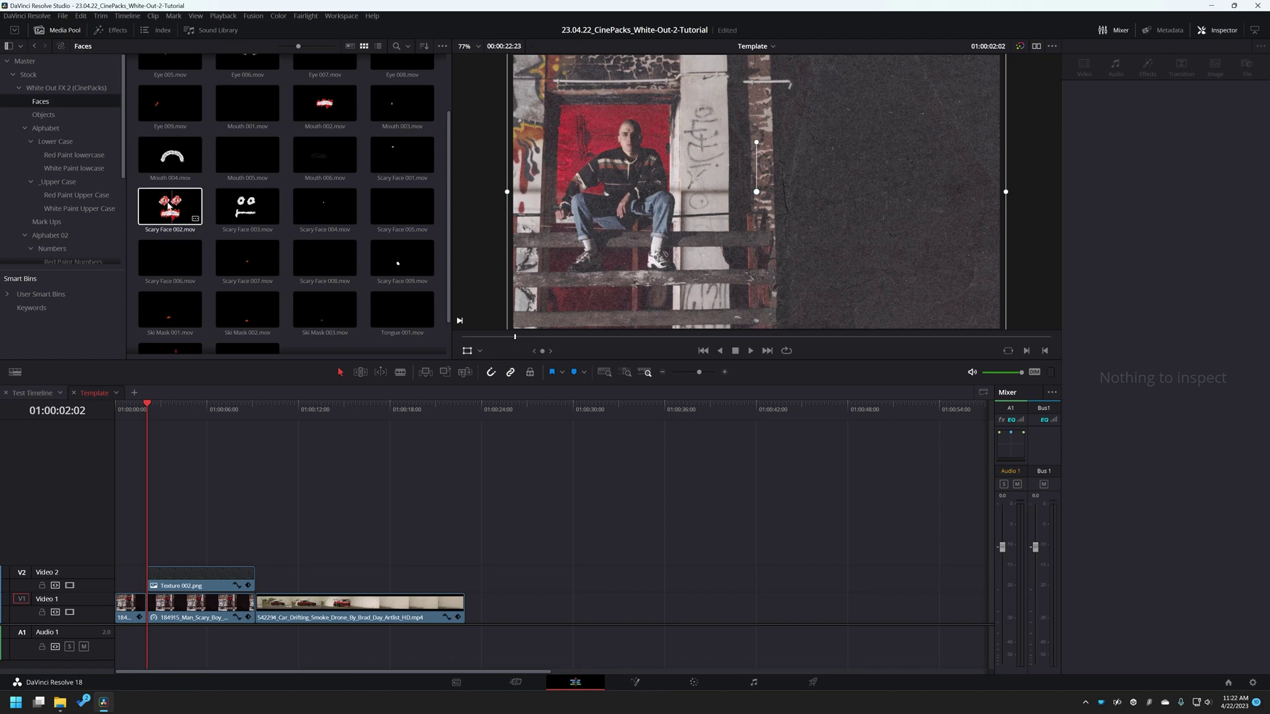
left_click_drag(168, 206, 168, 536)
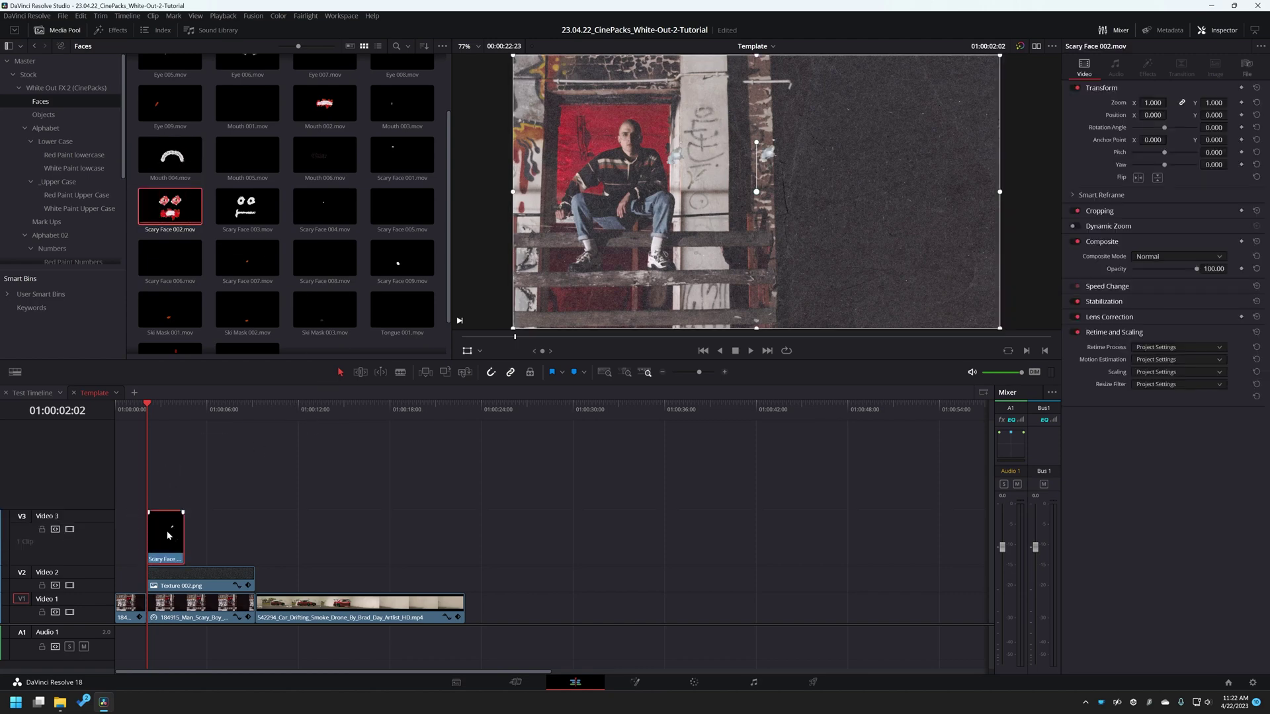
key("space")
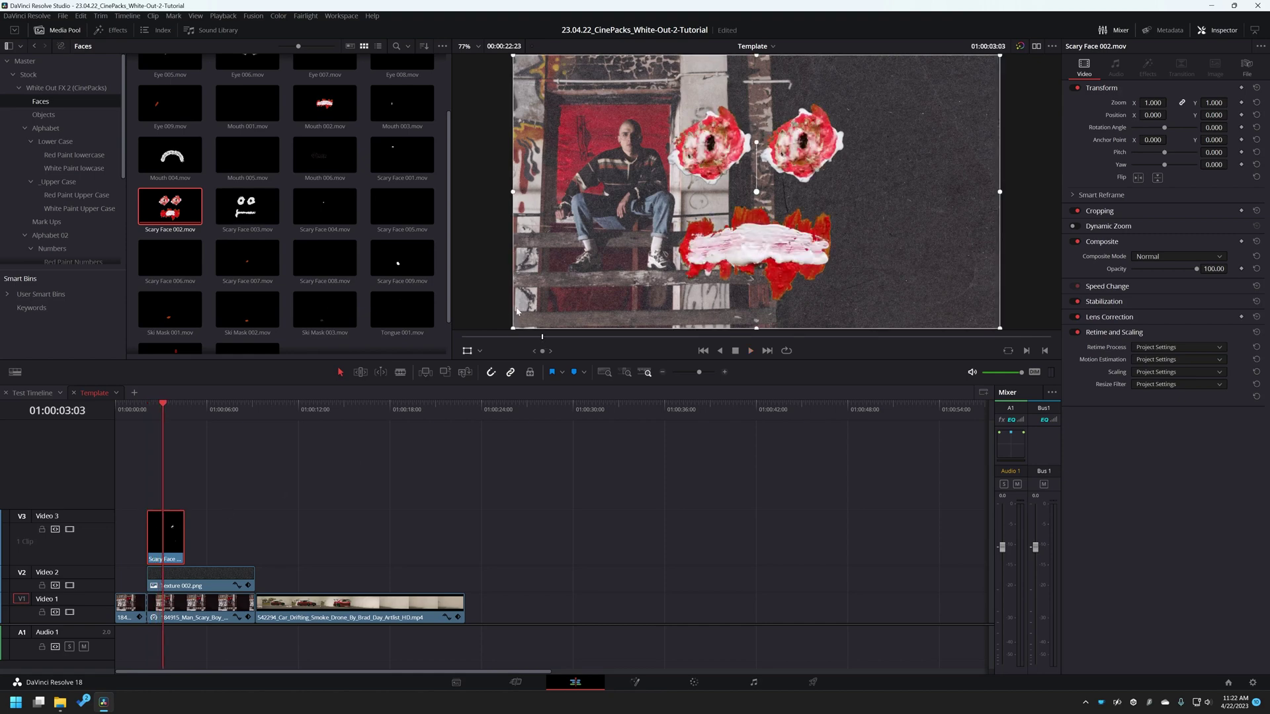
Step: Scale Scary Face 002.mov to a zoom of about 0.118 and position it over the seated man's face at about X -499, Y 202
left_click_drag(514, 330, 660, 246)
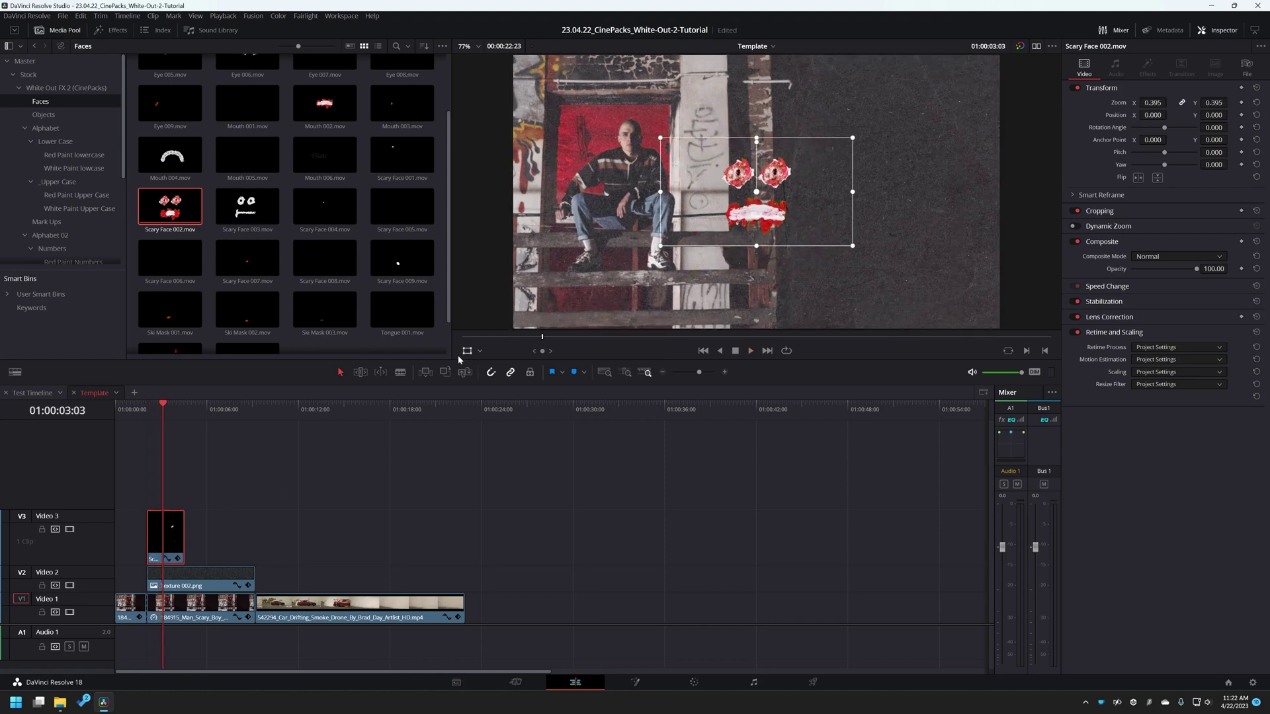
left_click(468, 350)
left_click(467, 352)
left_click_drag(660, 246, 654, 144)
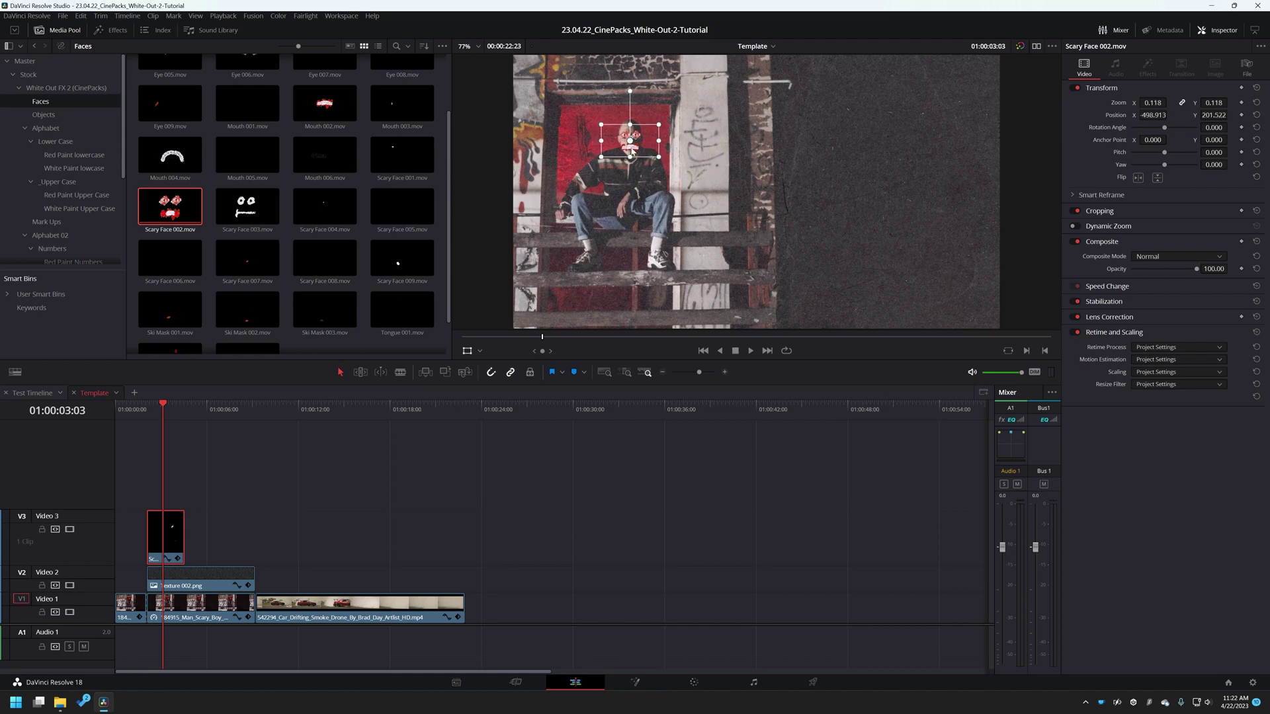
scroll(278, 159, "up", 2)
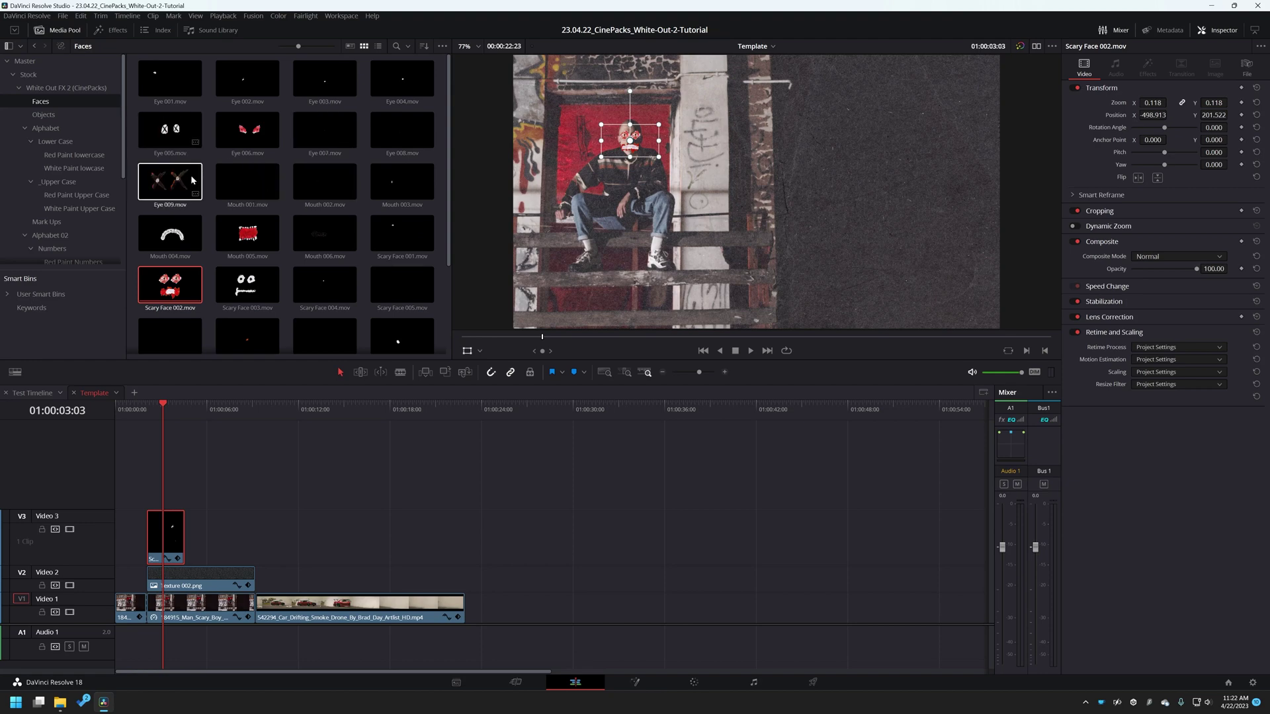
Step: Hide the transform outline and play the scribbled face animation from just before its start to check it
left_click(467, 352)
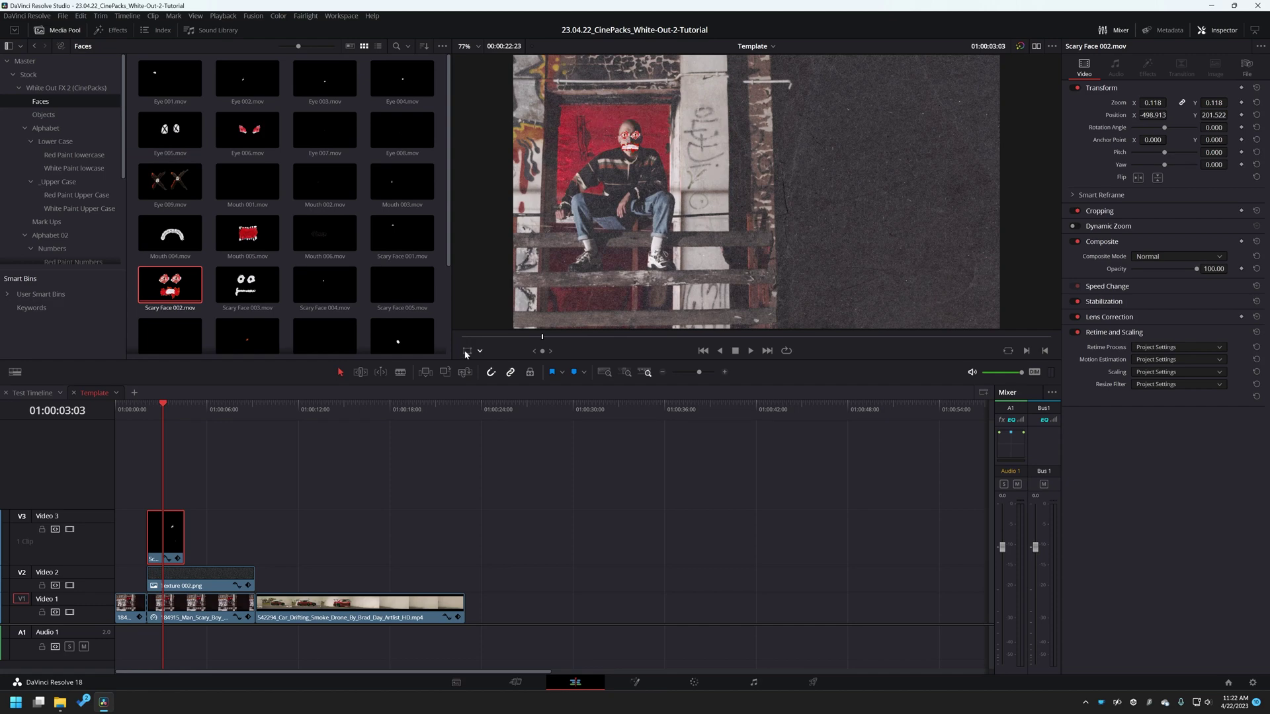
left_click(467, 353)
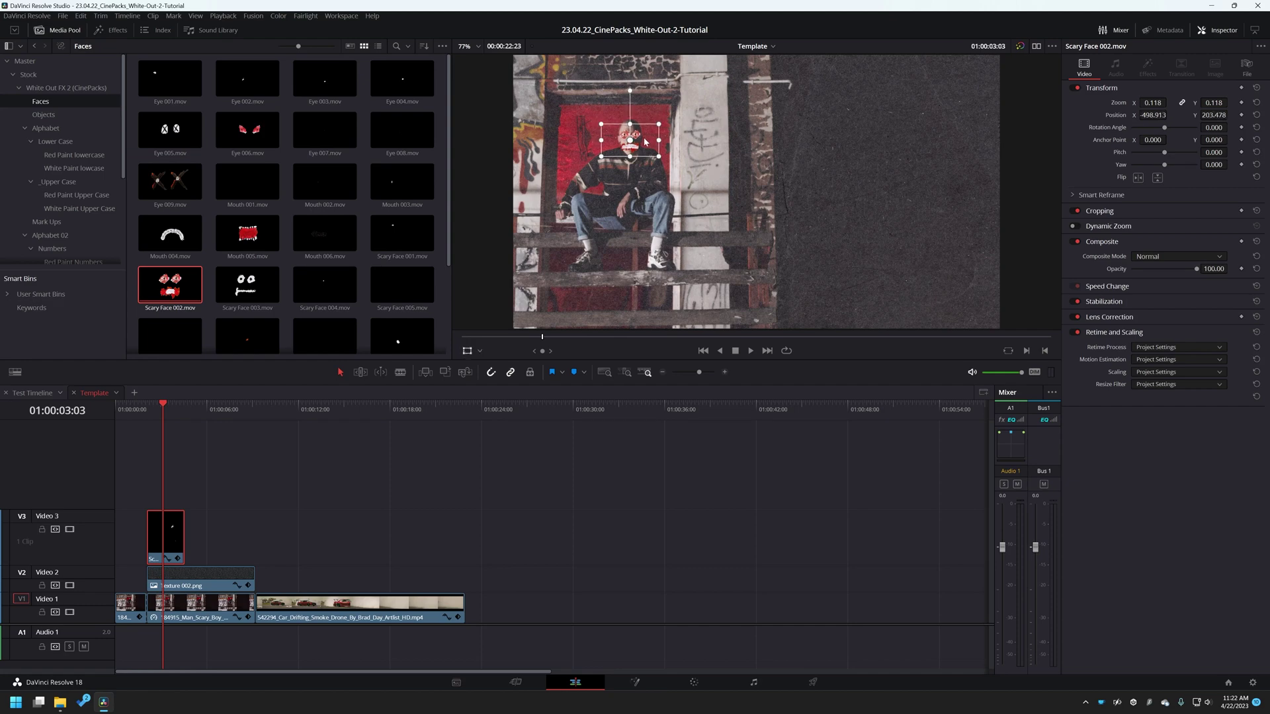
left_click(143, 415)
key("space")
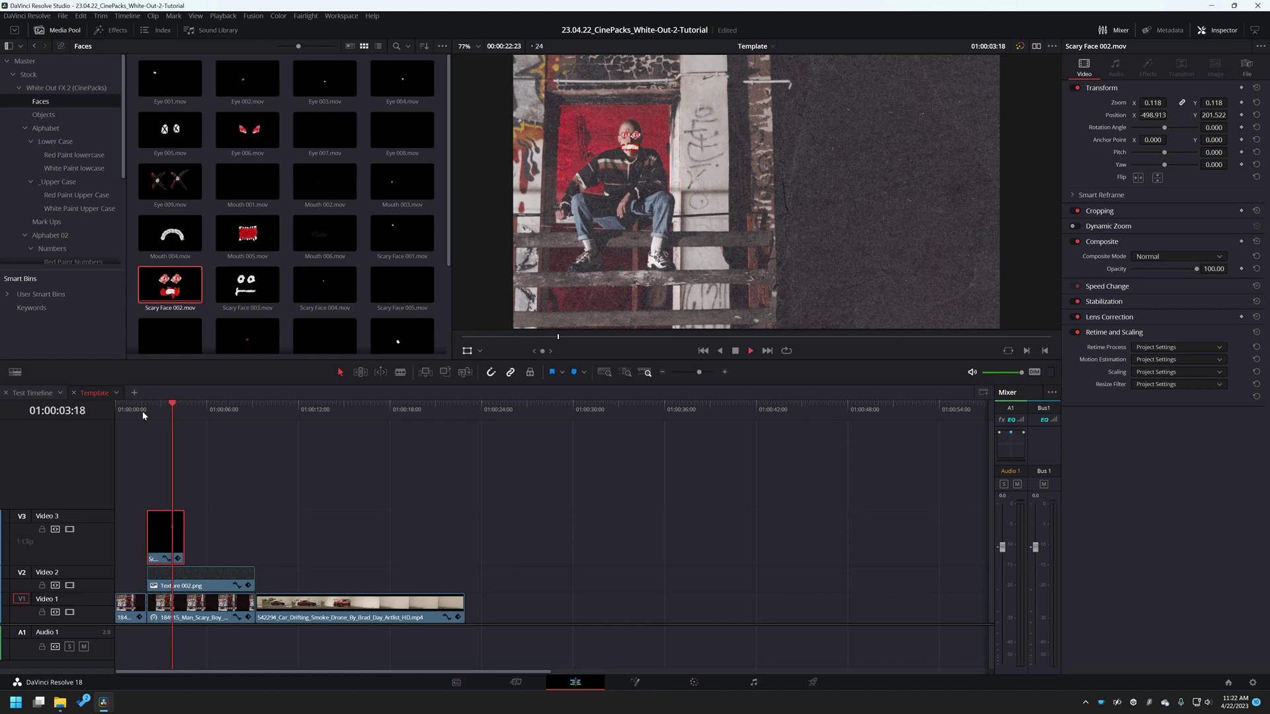
Step: Split Scary Face 002.mov on Video 3 at 01:00:04:00
mouse_move(181, 440)
left_mouse_down()
mouse_move(187, 420)
mouse_move(177, 423)
left_mouse_up()
scroll(206, 476, "up", 8)
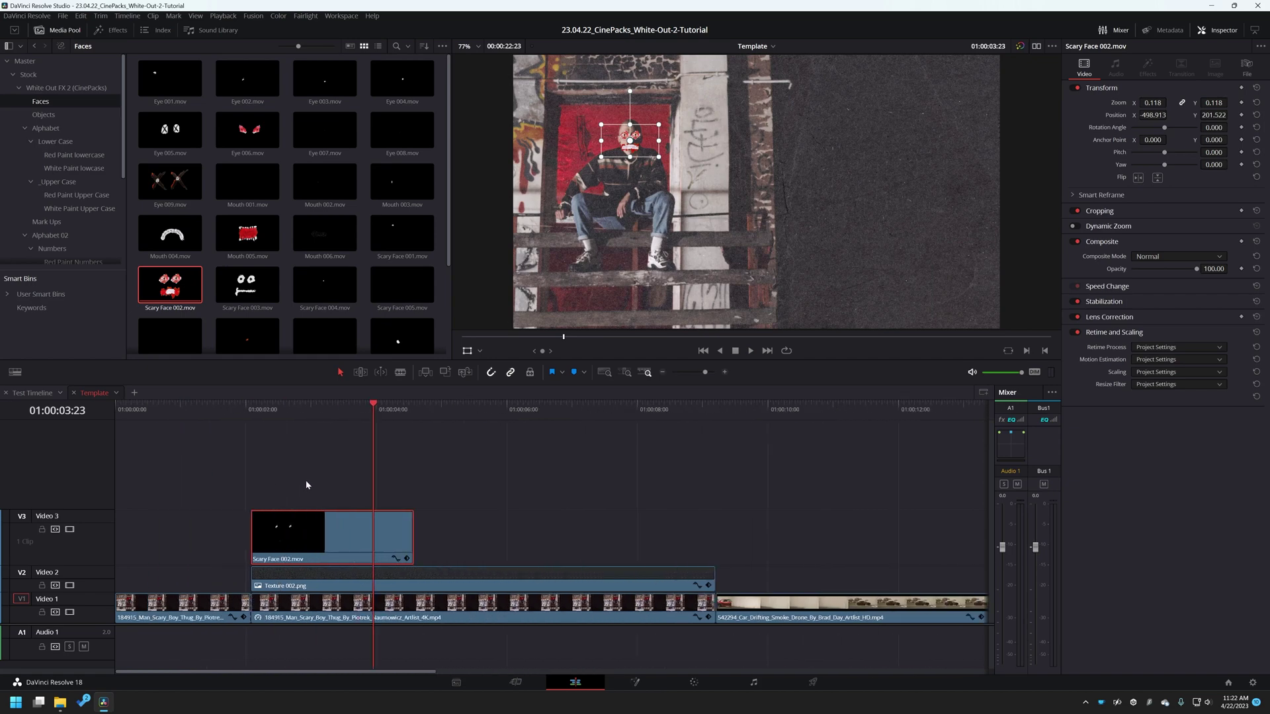
left_click(440, 414)
key("Left")
key("Left")
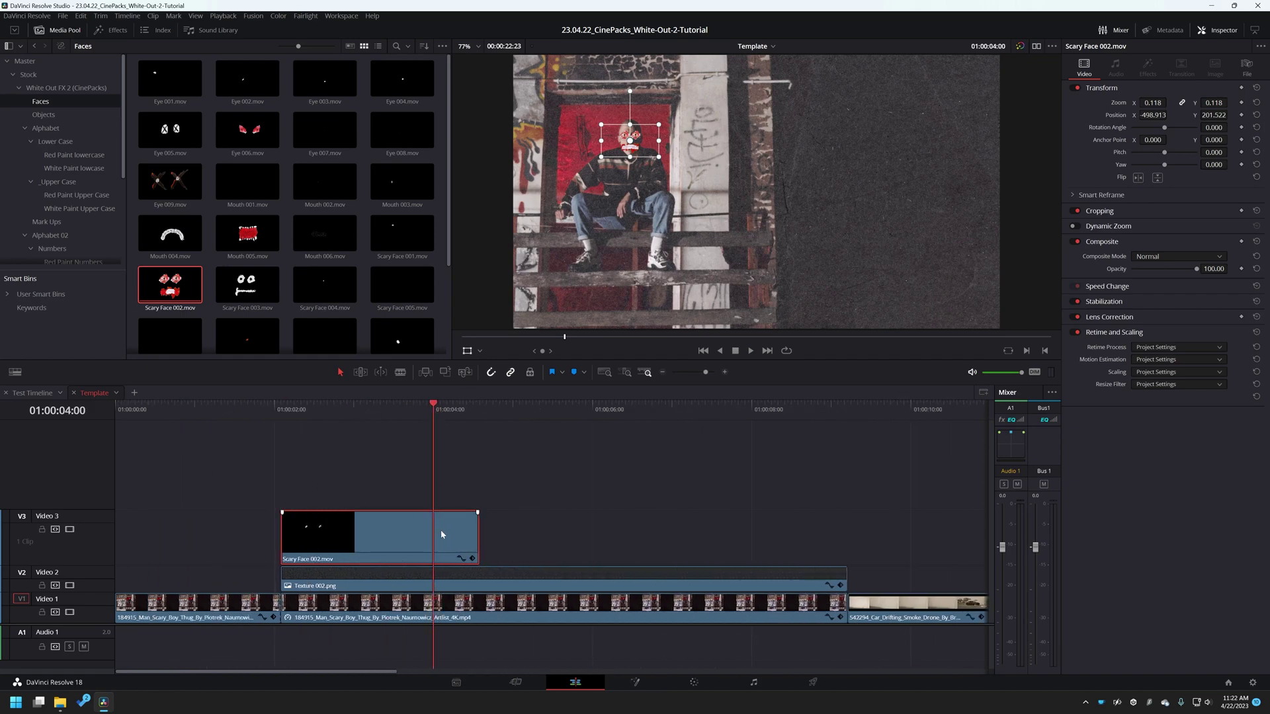
key("ctrl+b")
Step: Turn the second part of Scary Face 002.mov into a freeze frame and extend it to the end of Texture 002.png
left_click(467, 531)
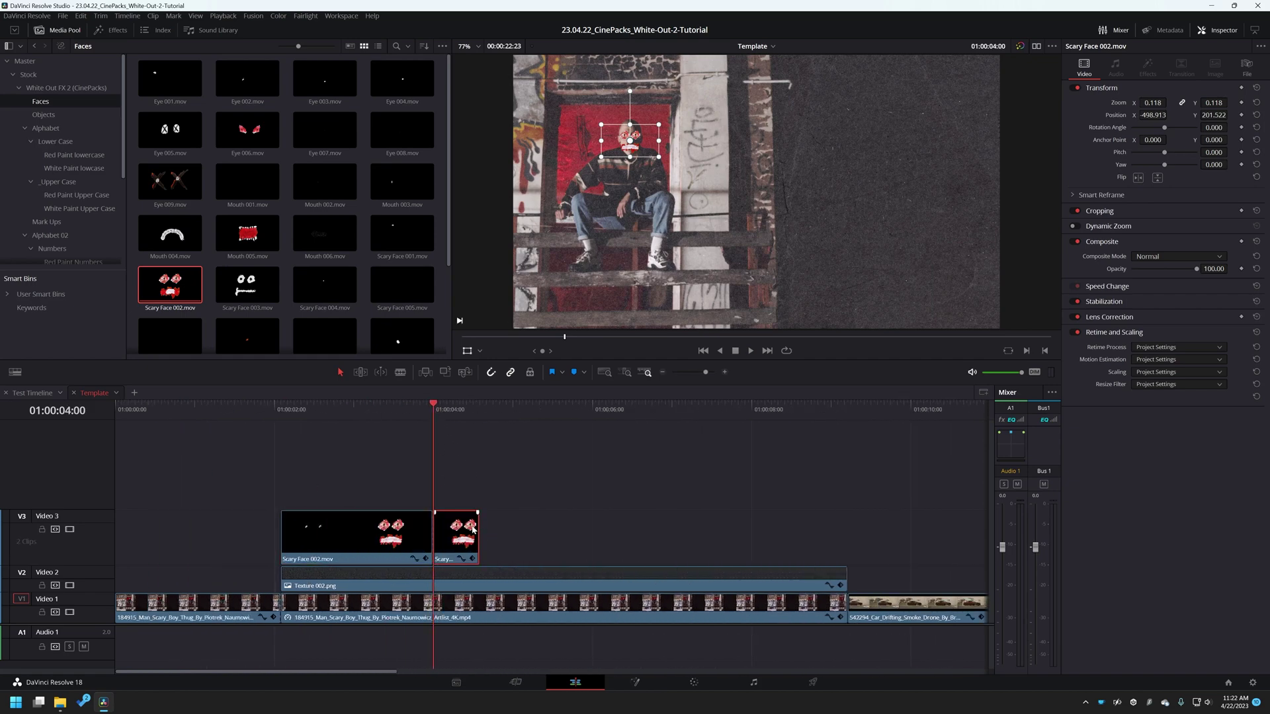
right_click(455, 537)
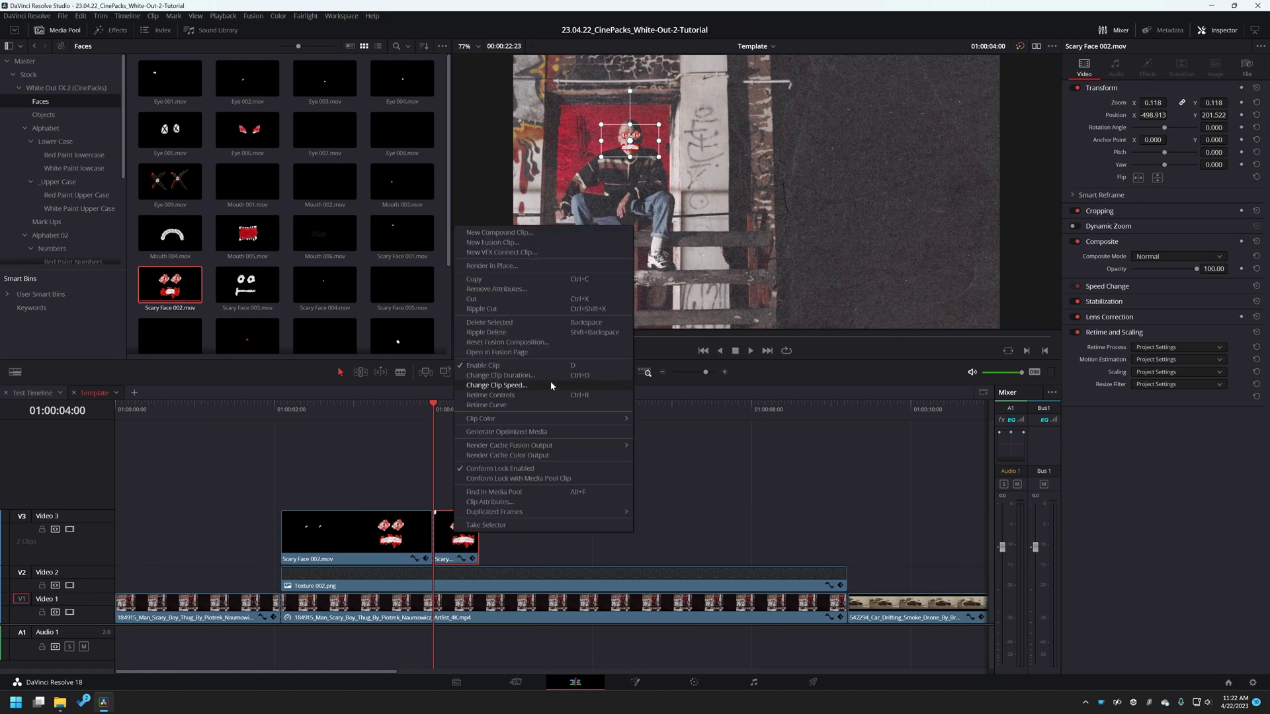
left_click(519, 384)
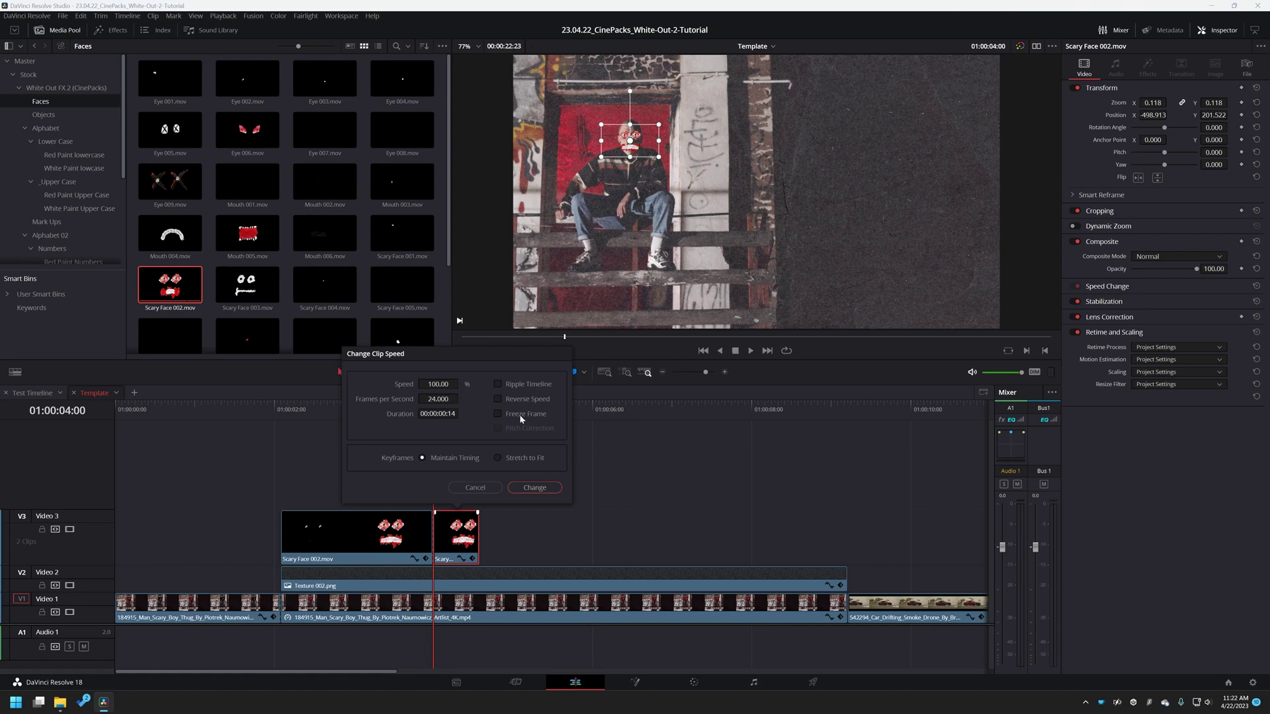
left_click(497, 415)
left_click(535, 489)
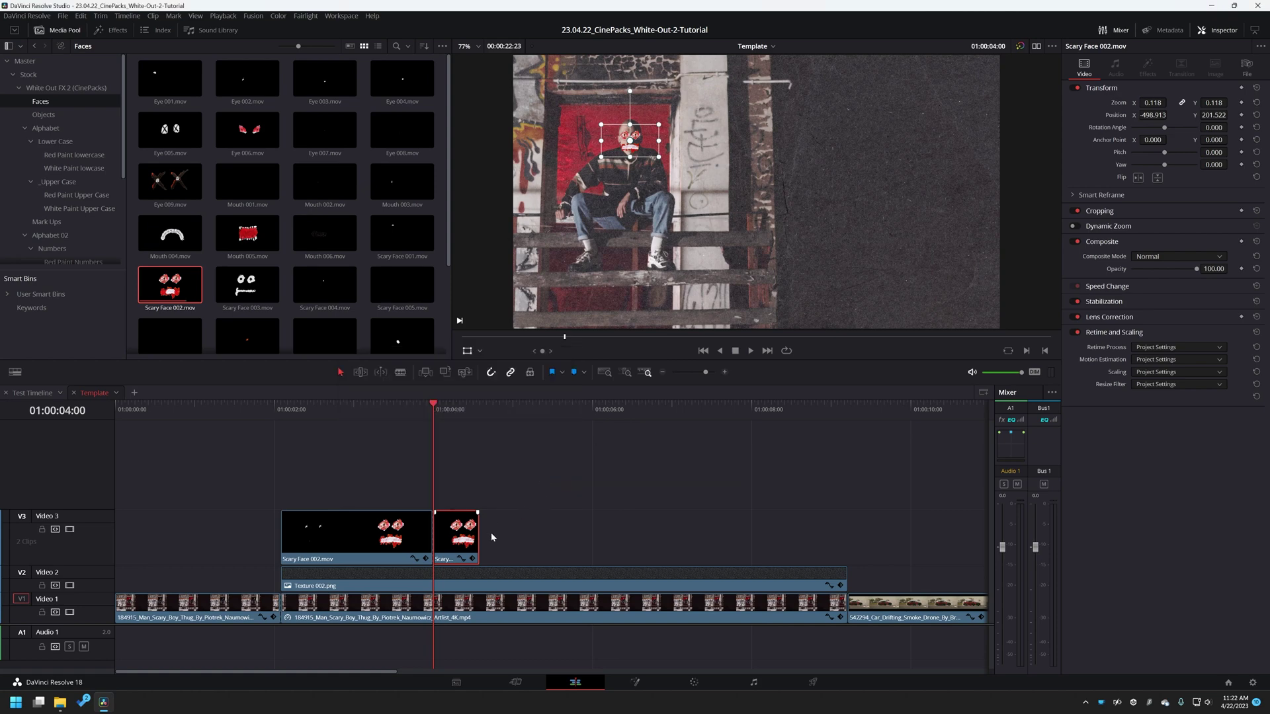
left_click_drag(474, 525, 847, 529)
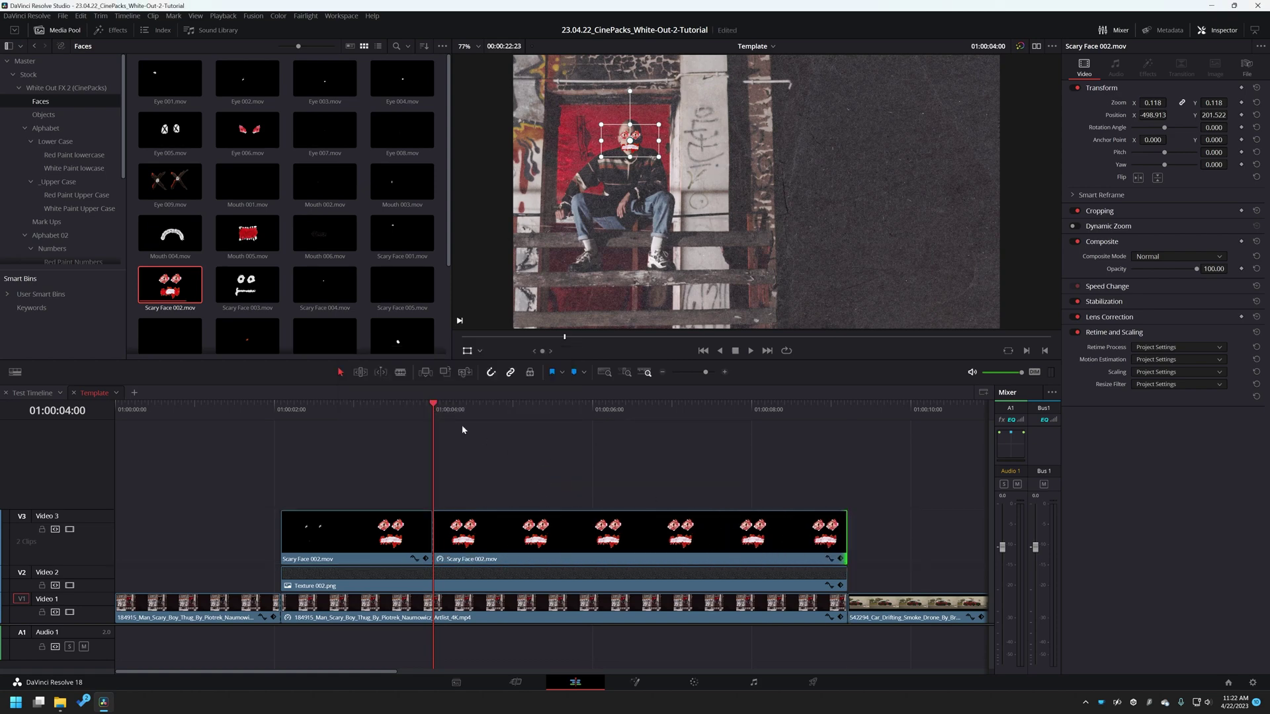
Step: Play across the cut between the moving and frozen Scary Face 002.mov clips, stopping at 01:00:05:13
left_click(406, 410)
key("space")
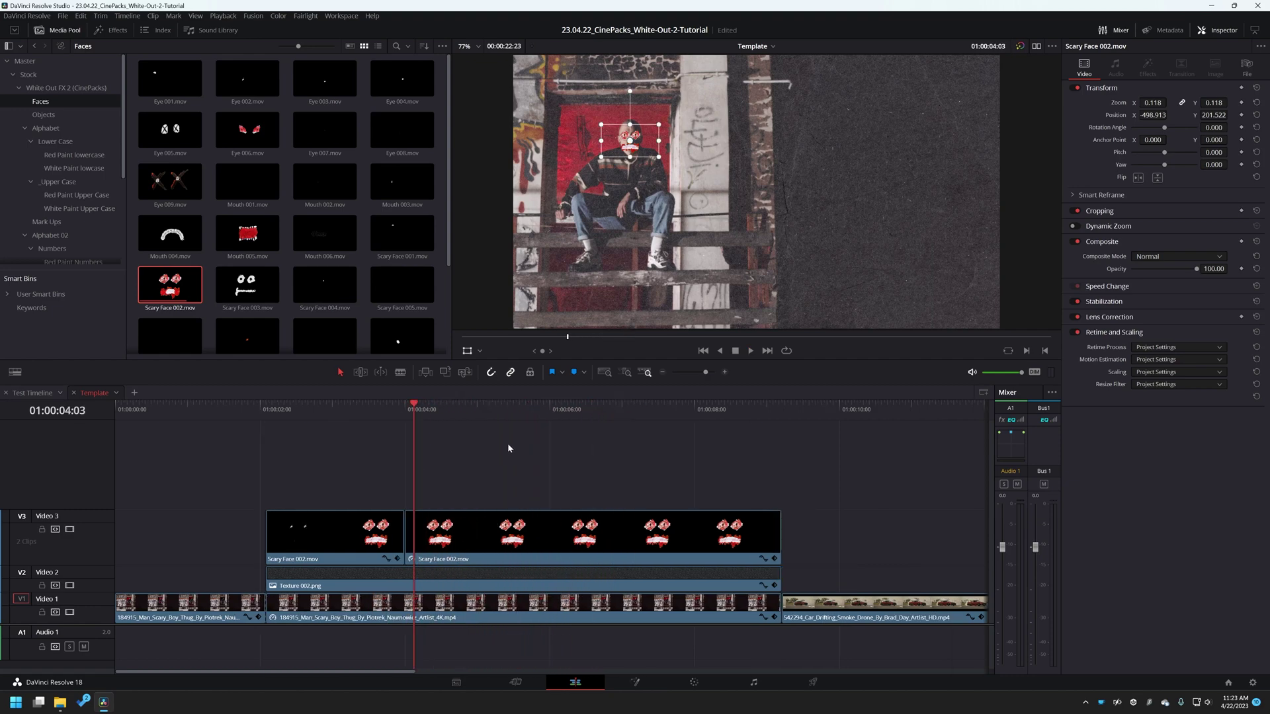
key("space")
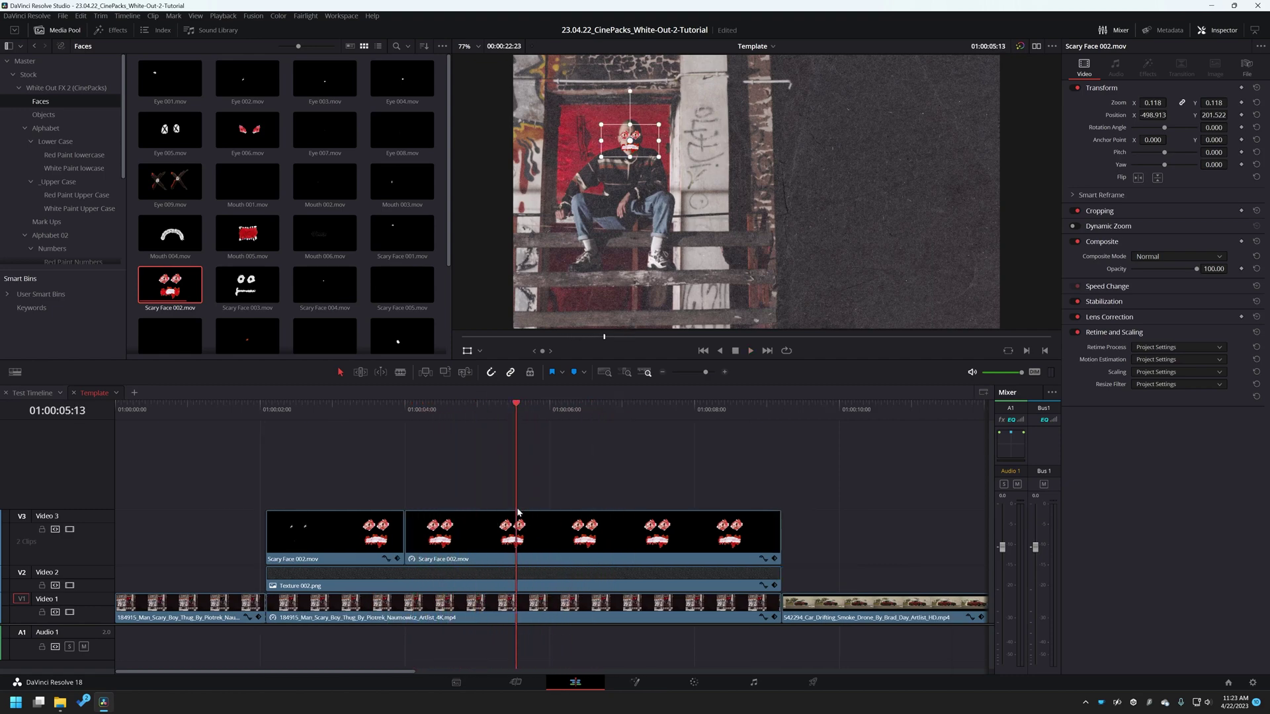
Step: Shift the hue of the frozen Scary Face 002.mov clip to 53.20 in color grading, and return to editing the timeline
left_click(582, 557)
left_click(713, 677)
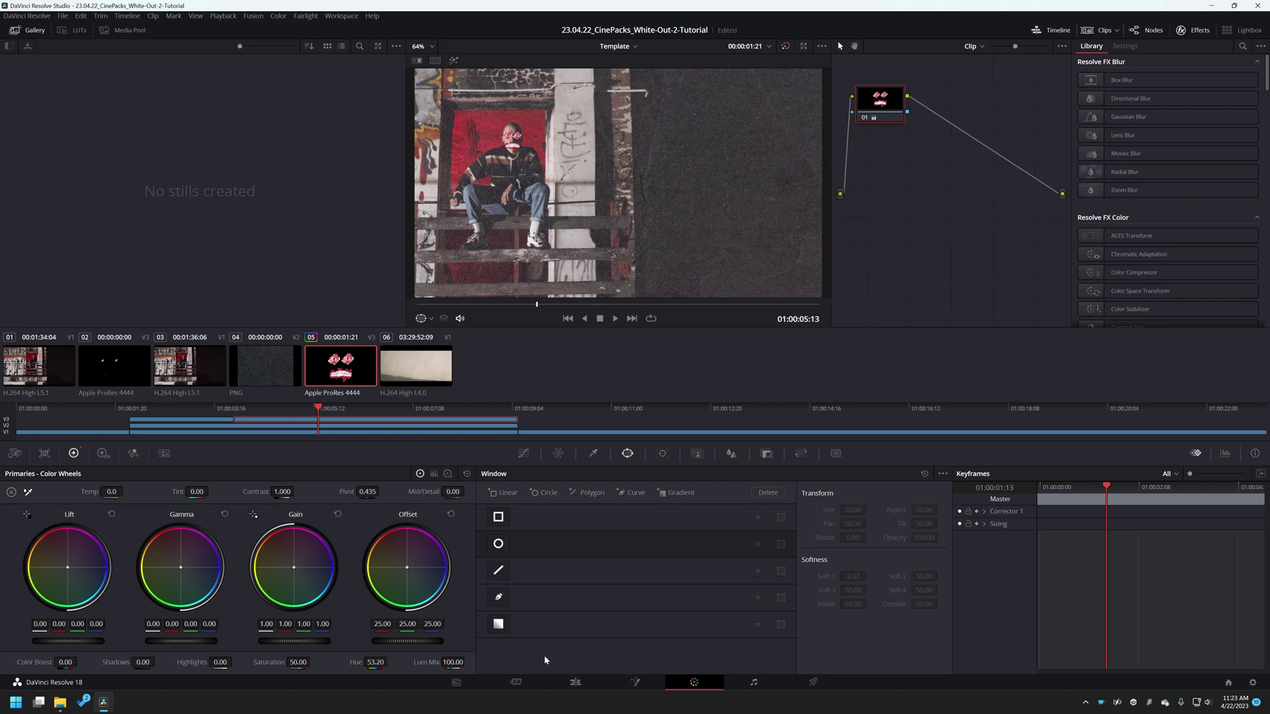
left_click(591, 684)
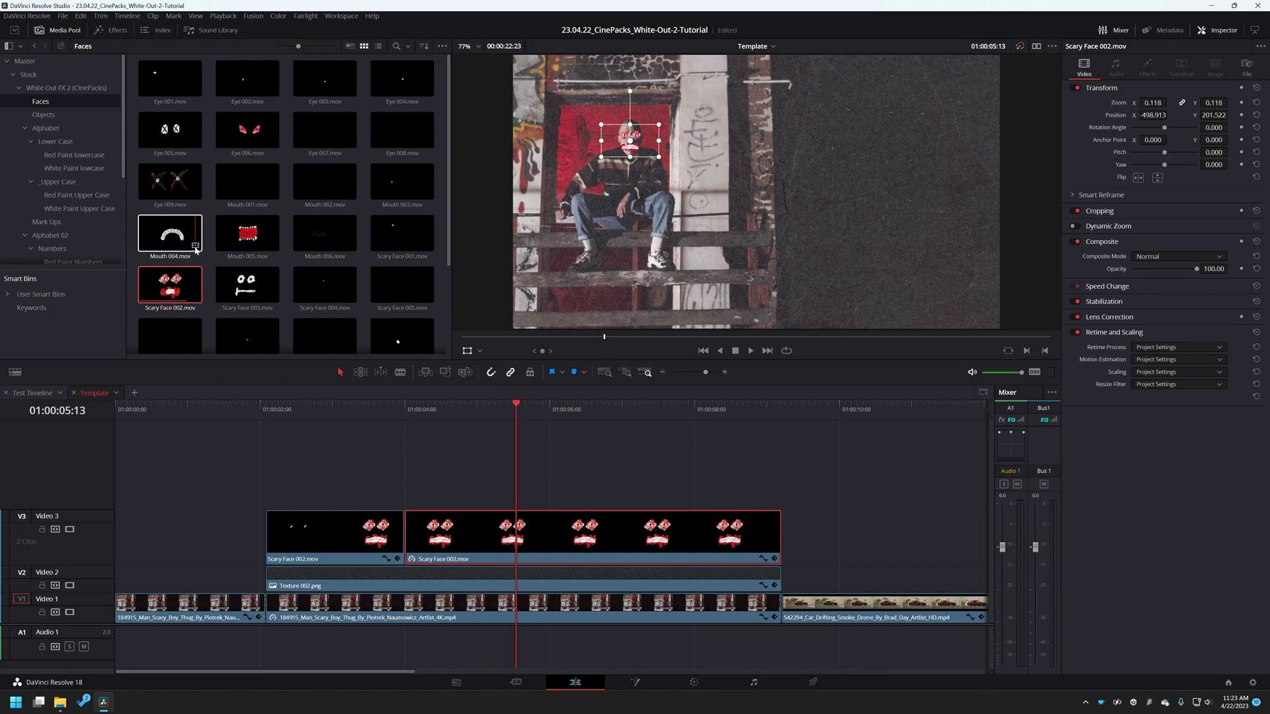
Step: Place Scary Face 003.mov on Video 4 above the frozen face, and open it for color grading at 01:00:05:09
left_click_drag(247, 284, 449, 480)
left_click(505, 417)
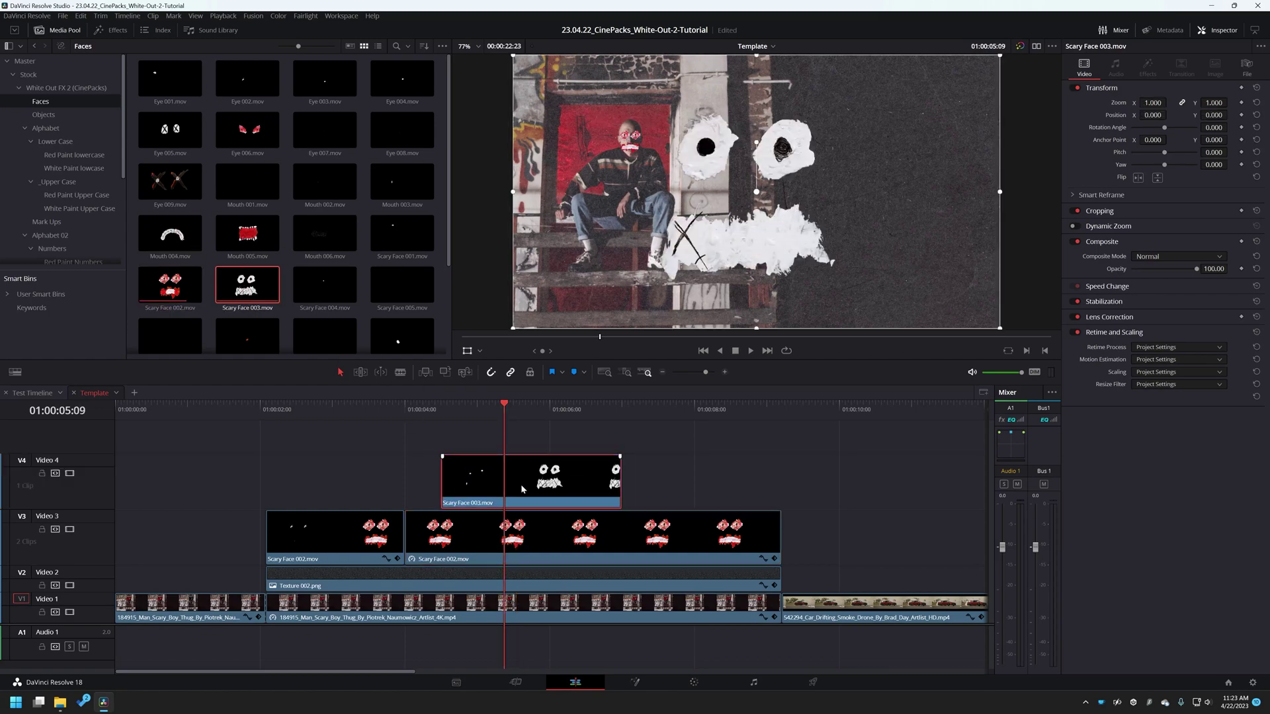
left_click(703, 685)
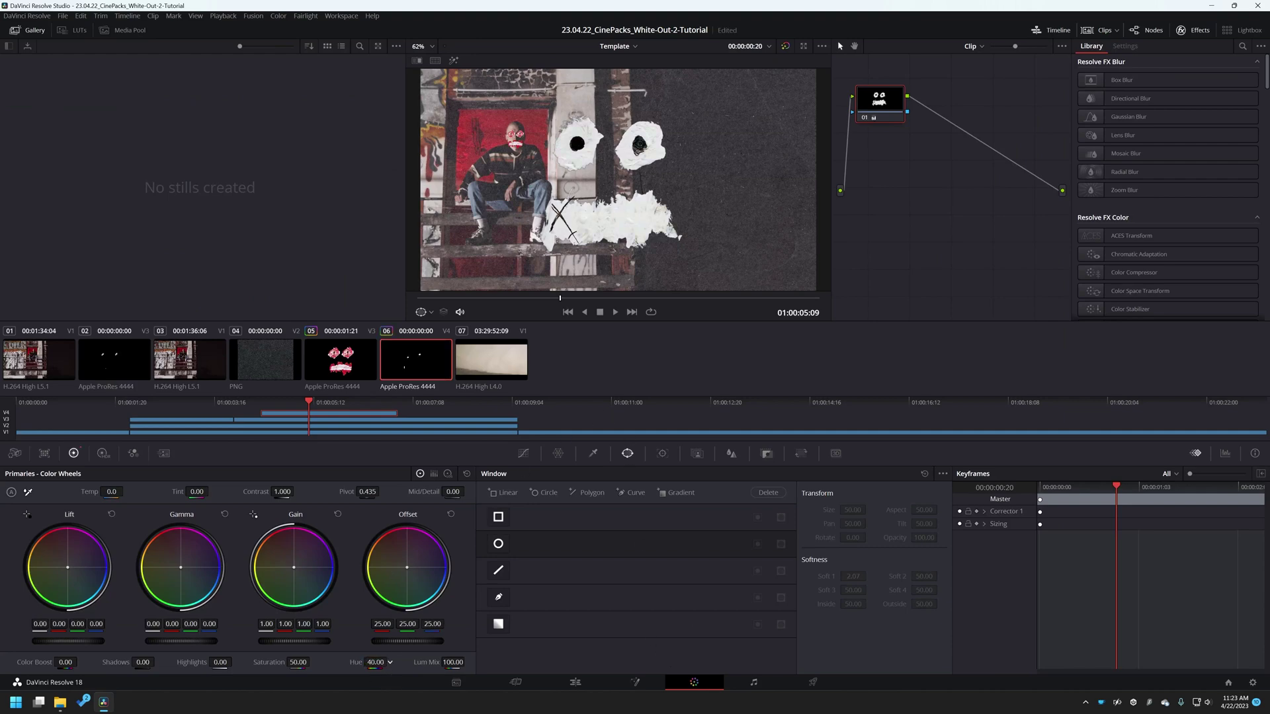
Step: Tint Scary Face 003.mov green with the primaries bars, raising the green offset and lowering red to about -7.80 and blue to about -10.80
left_click(435, 474)
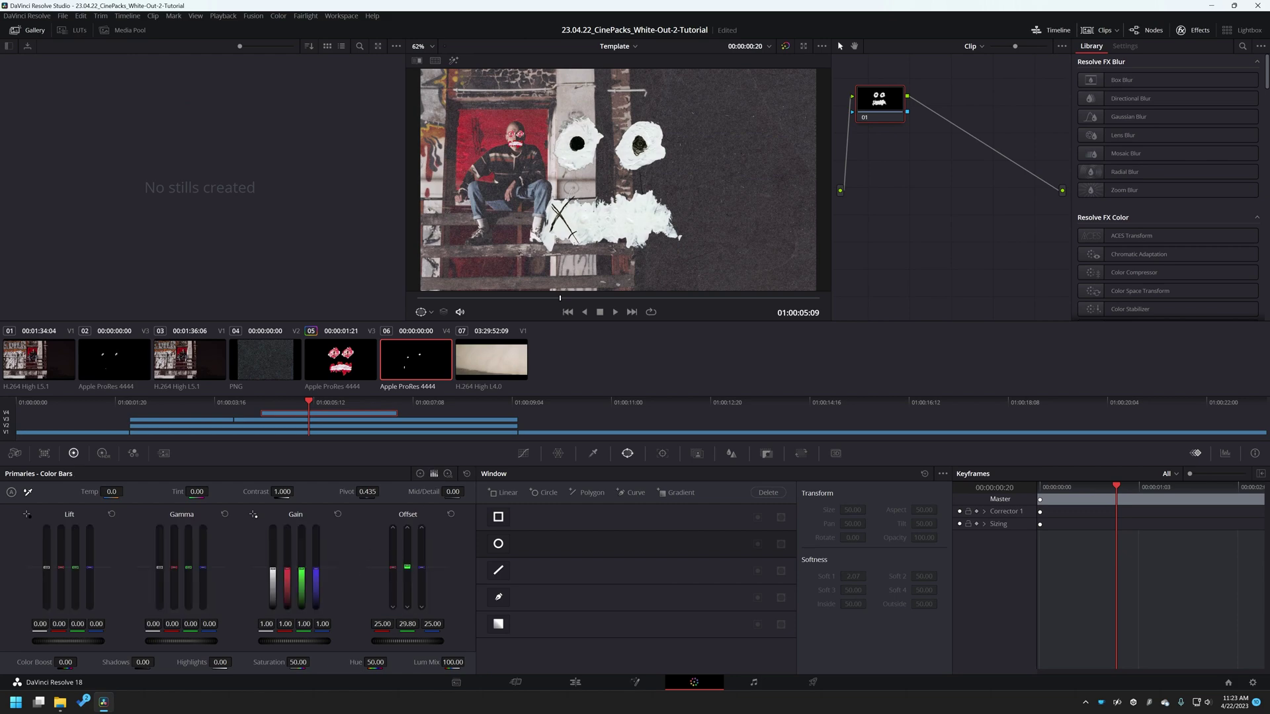
left_click_drag(408, 586, 408, 549)
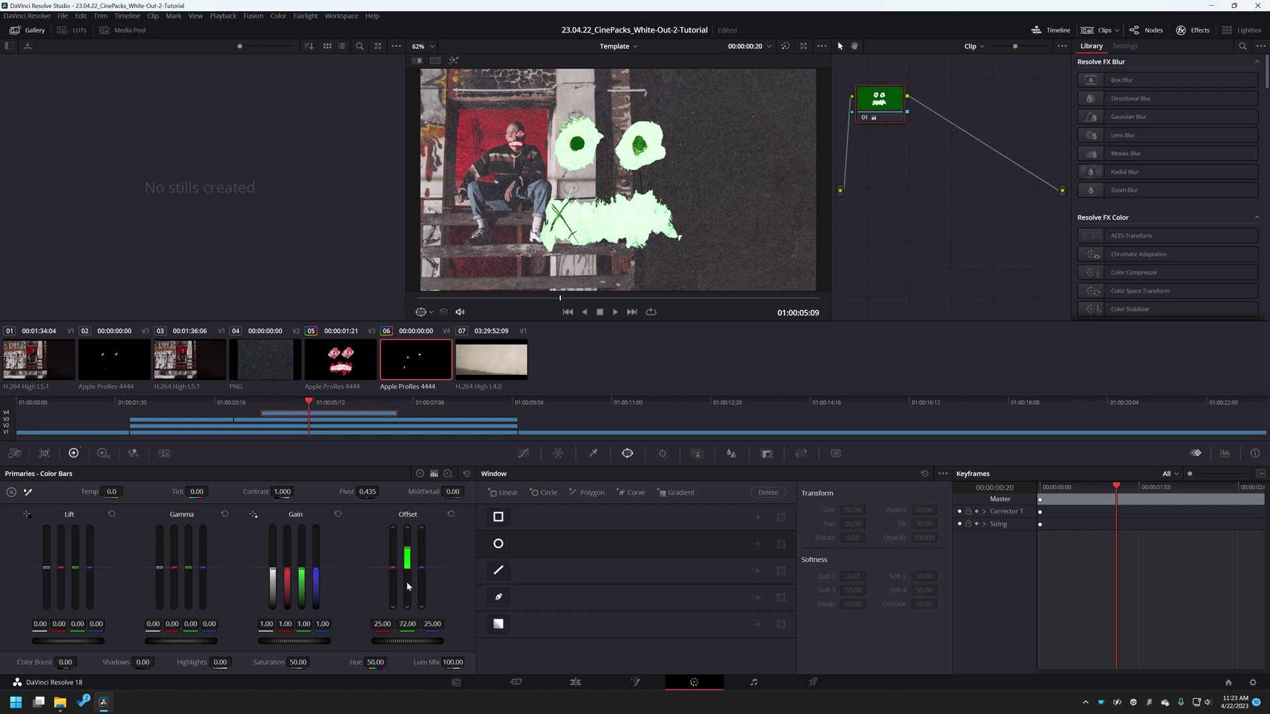
left_click_drag(393, 568, 393, 573)
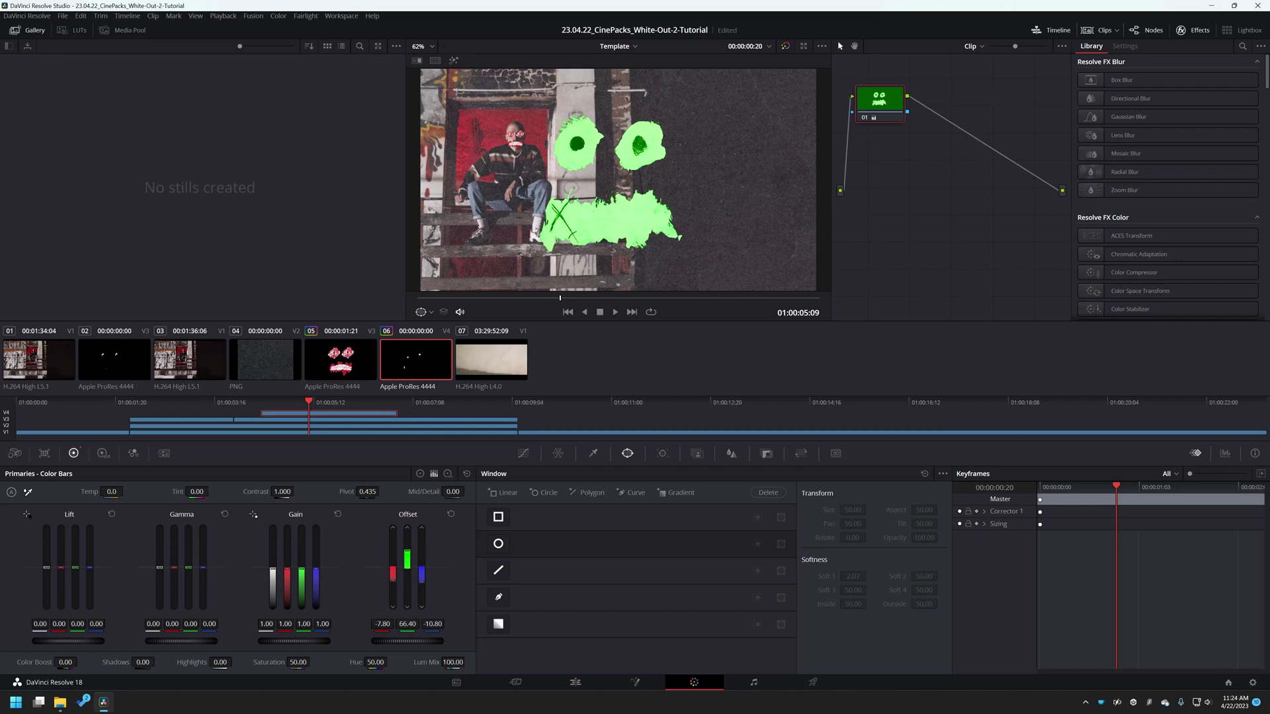
left_click_drag(408, 551, 407, 564)
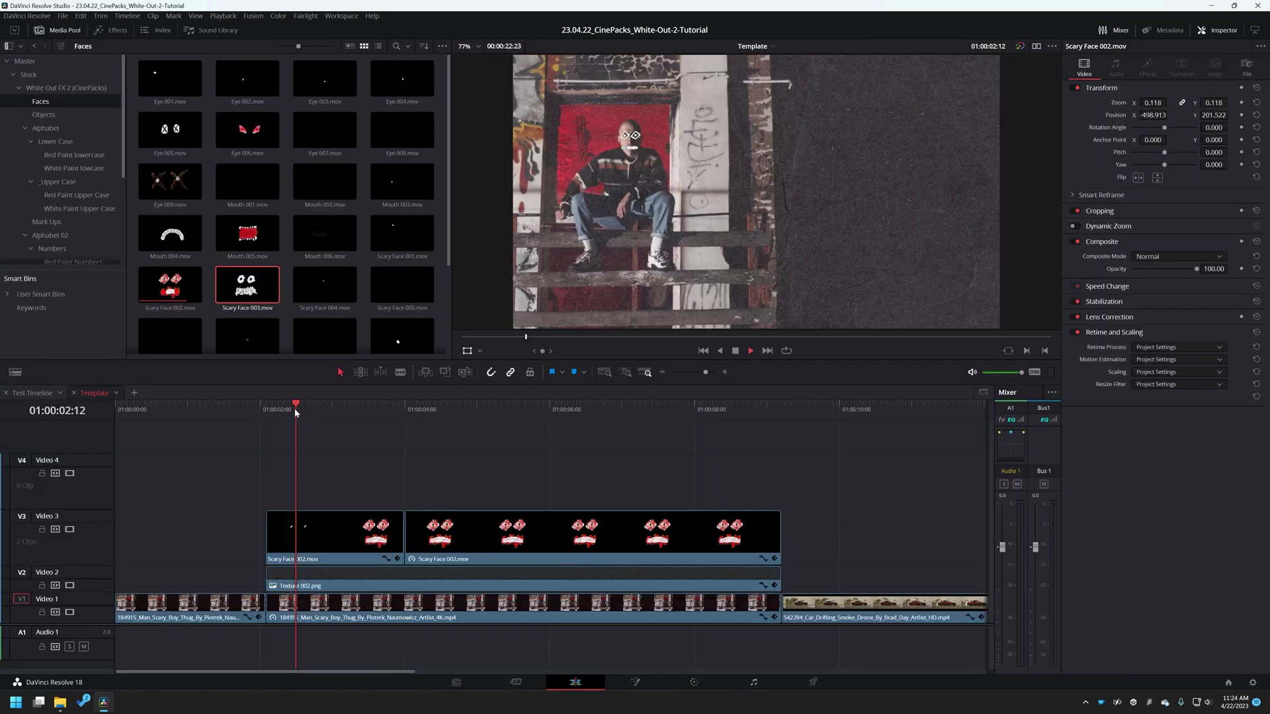
Step: Stop playback at 01:00:03:10 and reduce the height of the video tracks in the timeline
key("space")
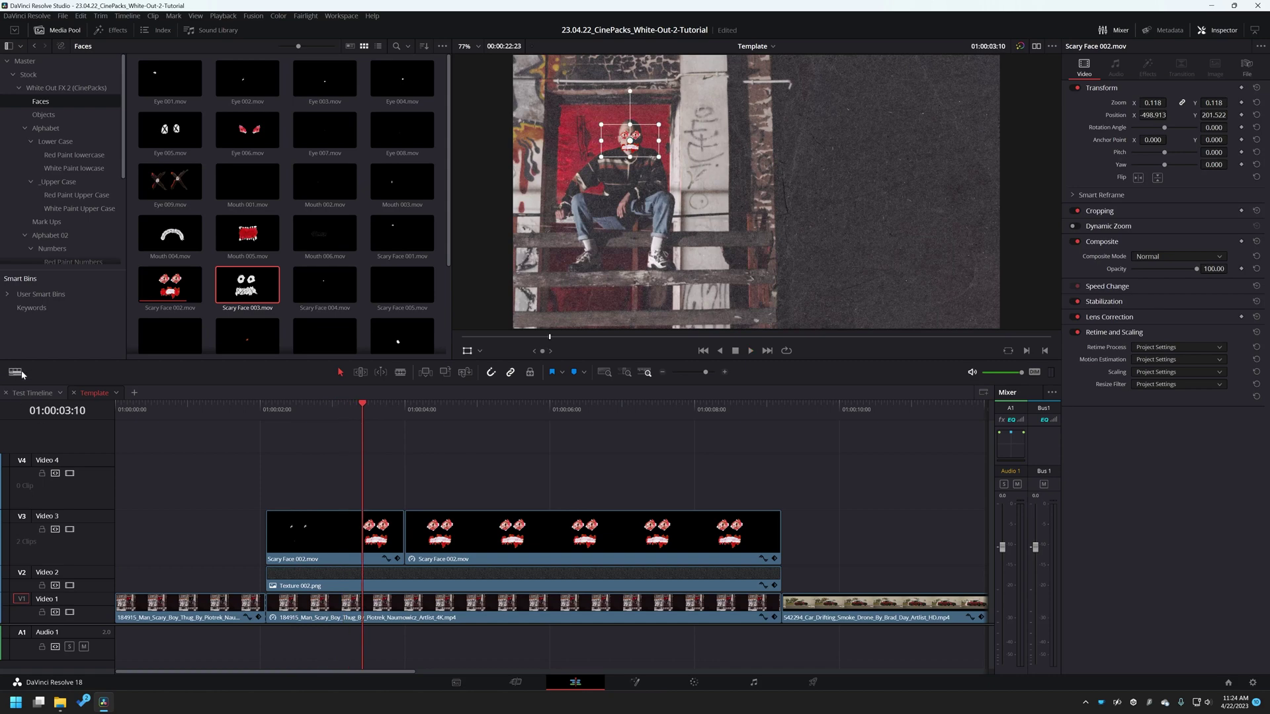
left_click(15, 371)
left_click_drag(91, 525, 58, 525)
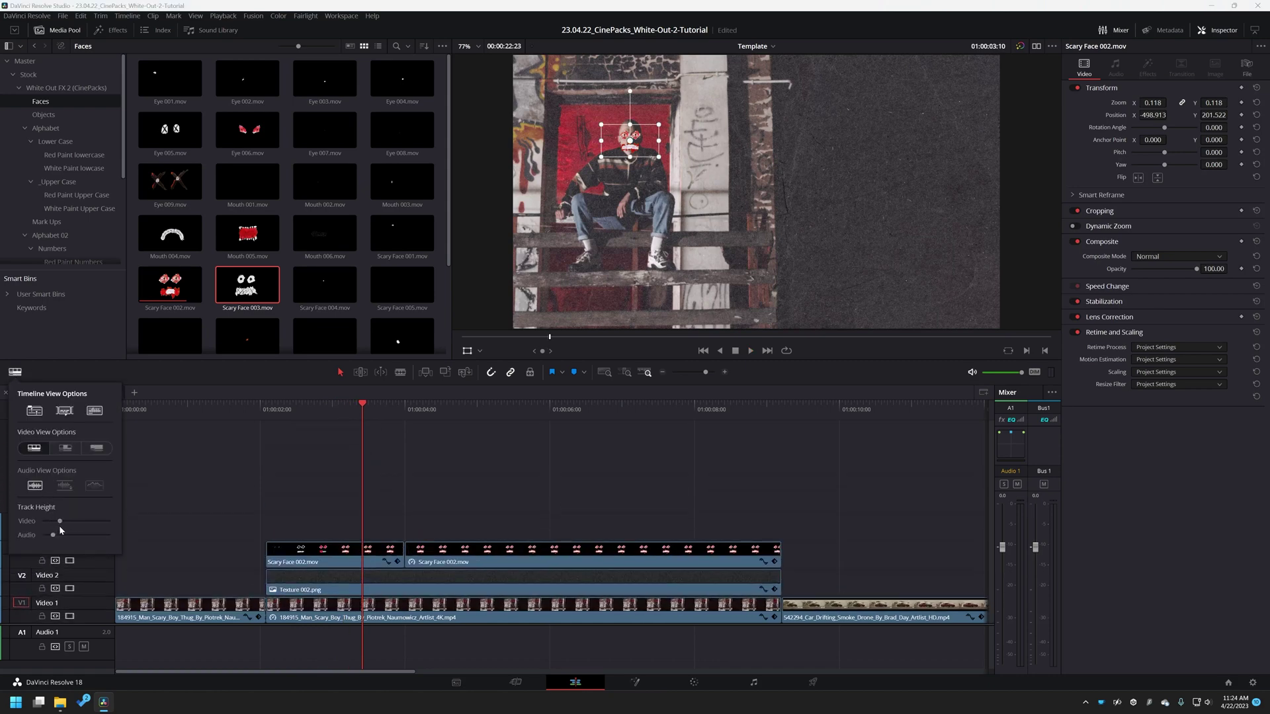
Step: Place Scratch Line 002.mov from the Outline Trace bin on Video 4, aligned with the start of Scary Face 002.mov
left_click(57, 88)
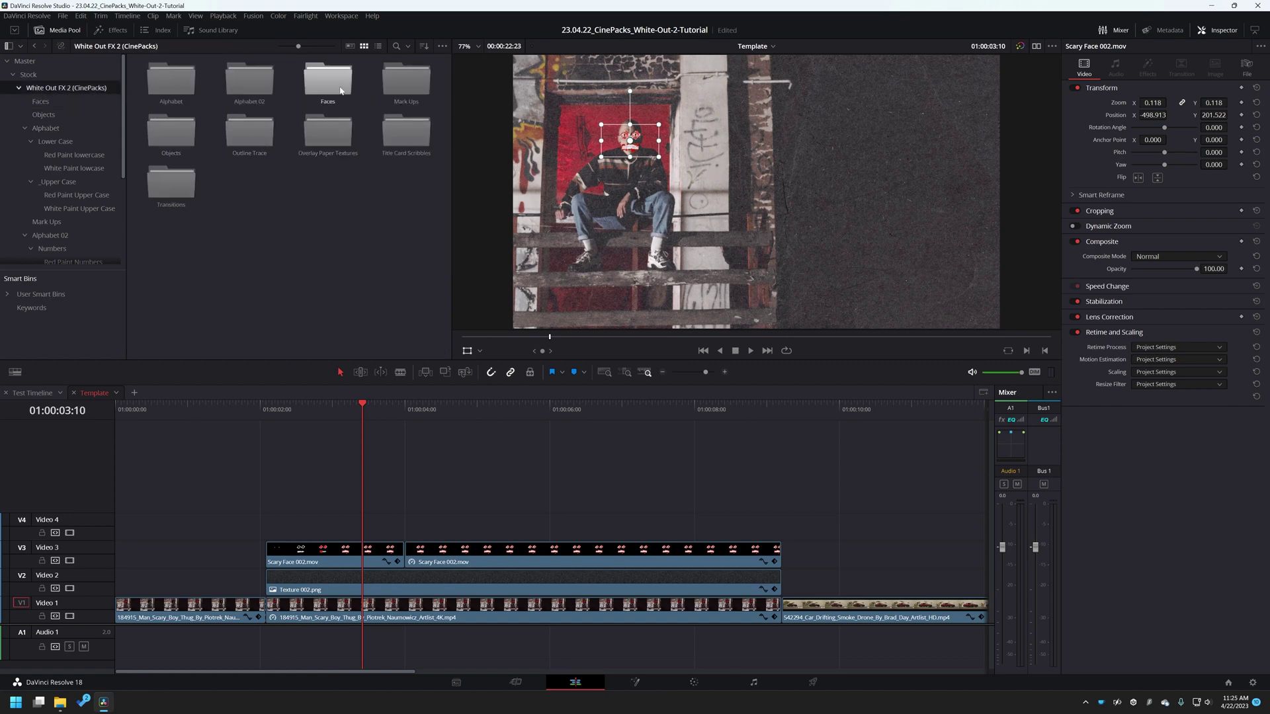
double_click(247, 133)
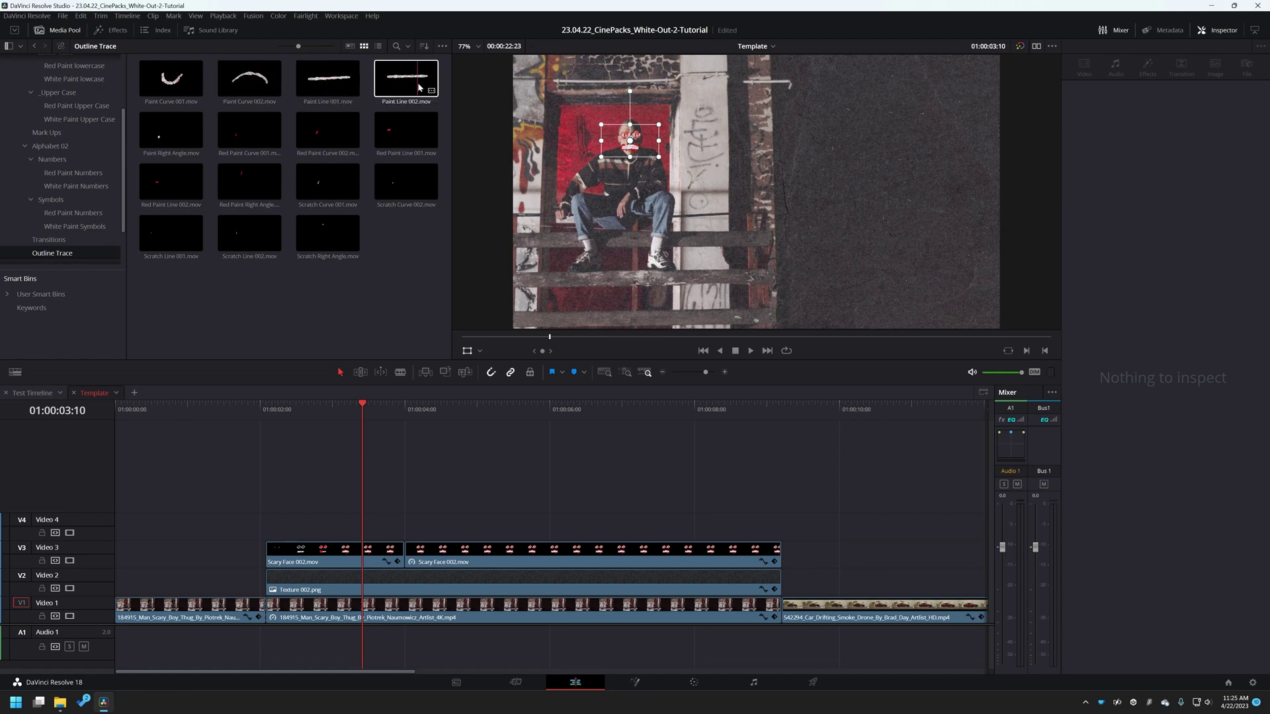
left_click(235, 134)
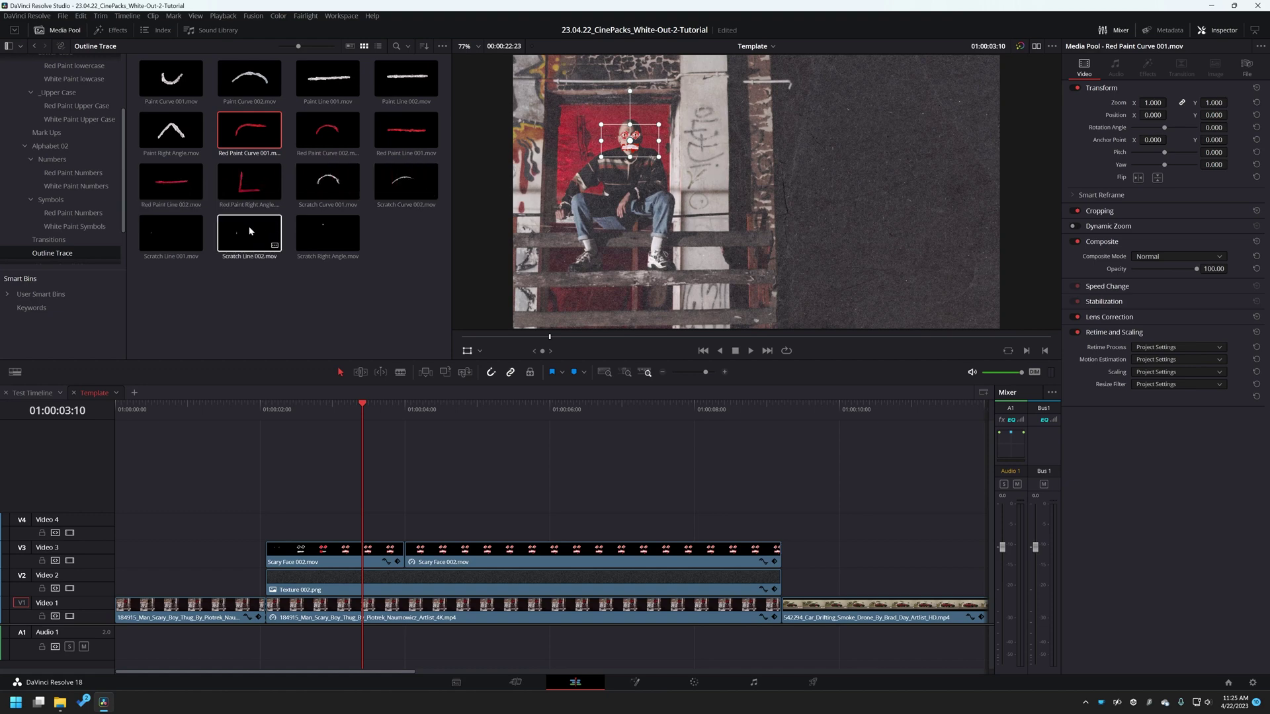
left_click_drag(249, 233, 268, 528)
Step: At 01:00:02:10, scale Scratch Line 002.mov to a zoom of about 0.314 and move it beside the man's lower legs, about X -260, Y -217
left_click(265, 406)
mouse_move(273, 407)
left_mouse_down()
mouse_move(303, 416)
mouse_move(287, 412)
left_mouse_up()
key("Right")
key("Right")
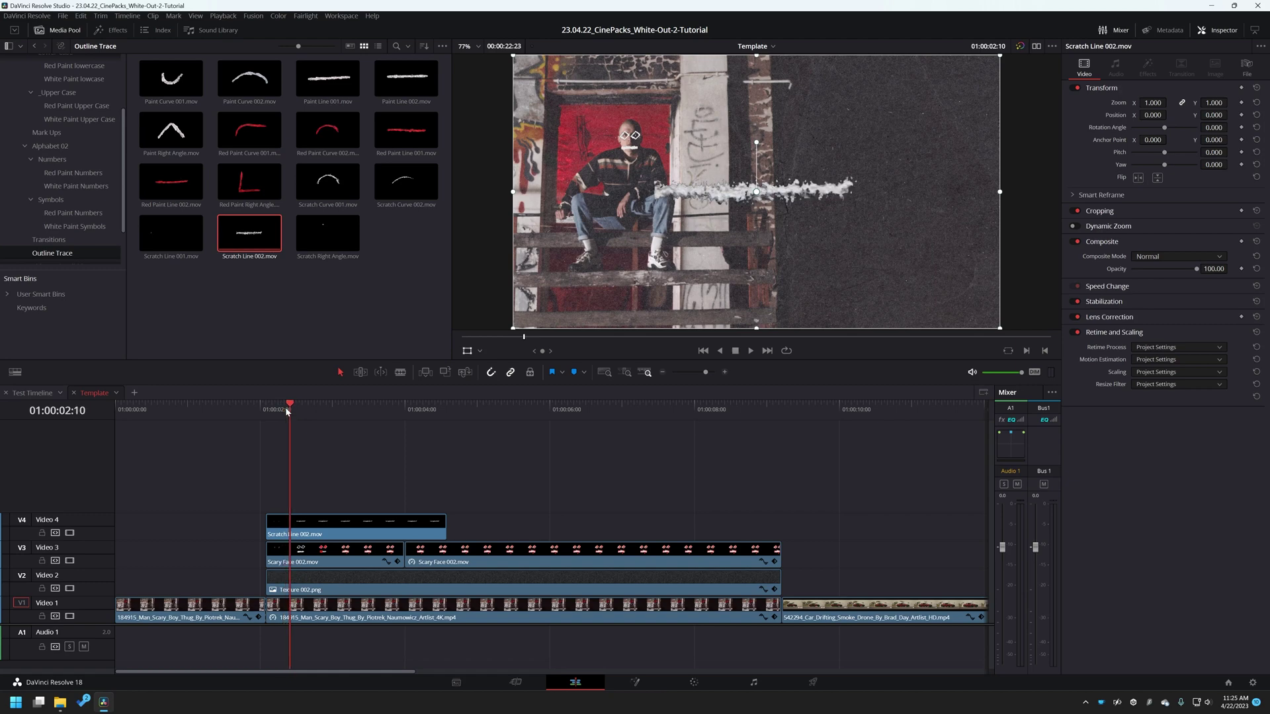
key("Left")
key("Left")
key("Left")
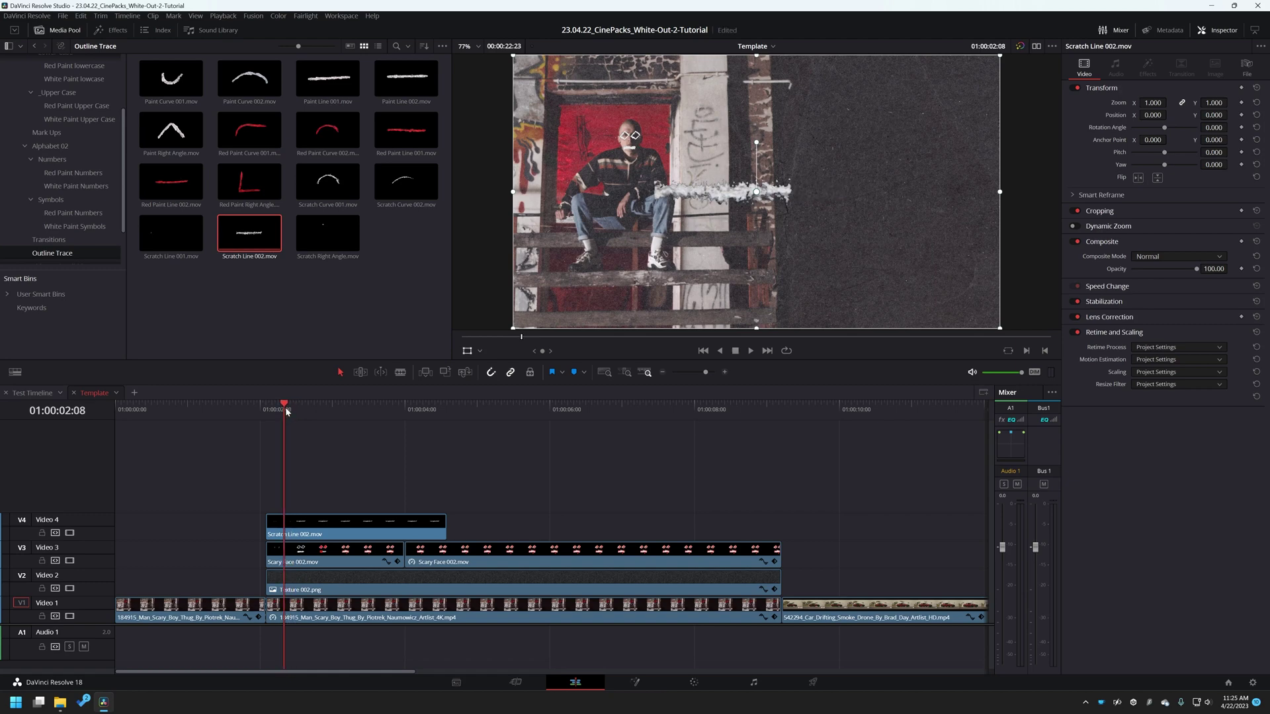
key("Right")
key("Right")
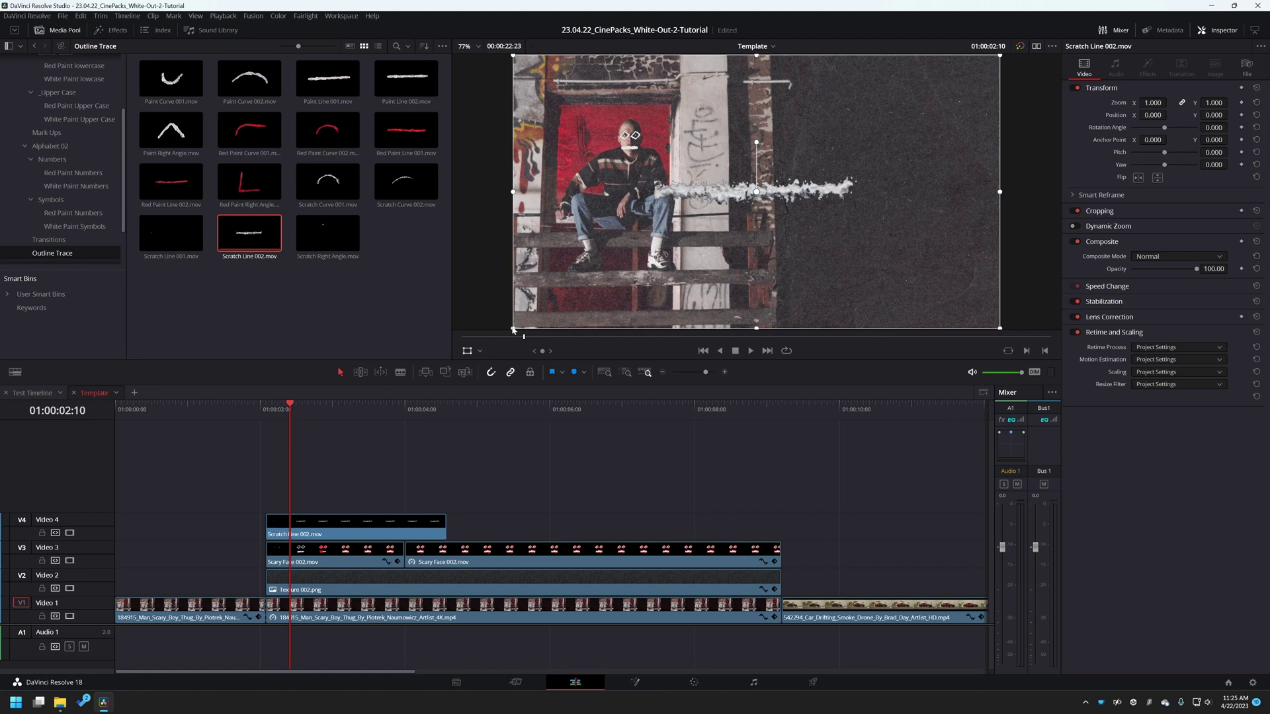
left_click_drag(514, 327, 653, 227)
left_click_drag(799, 180, 724, 246)
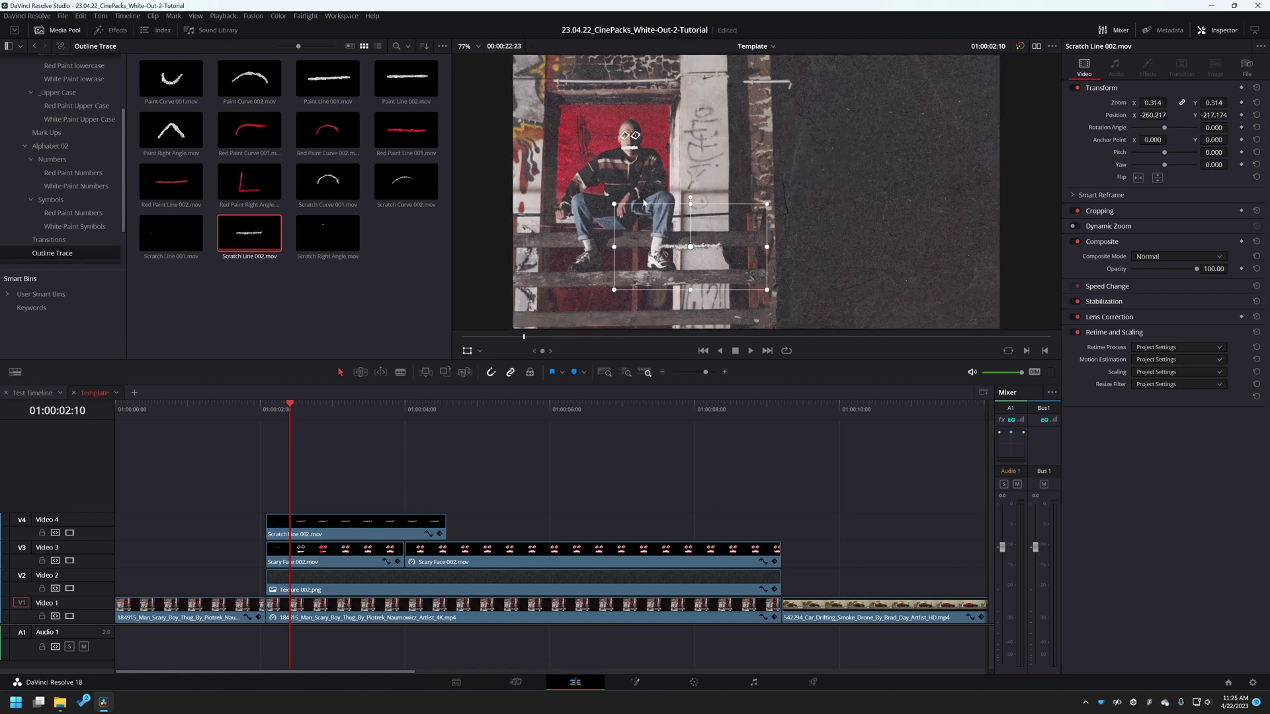
Step: Rotate Scratch Line 002.mov to about 81.1° along the man's lower leg and copy it onto Video 5, starting at 01:00:02:10
mouse_move(691, 204)
left_mouse_down()
mouse_move(654, 228)
mouse_move(702, 232)
mouse_move(682, 210)
left_mouse_up()
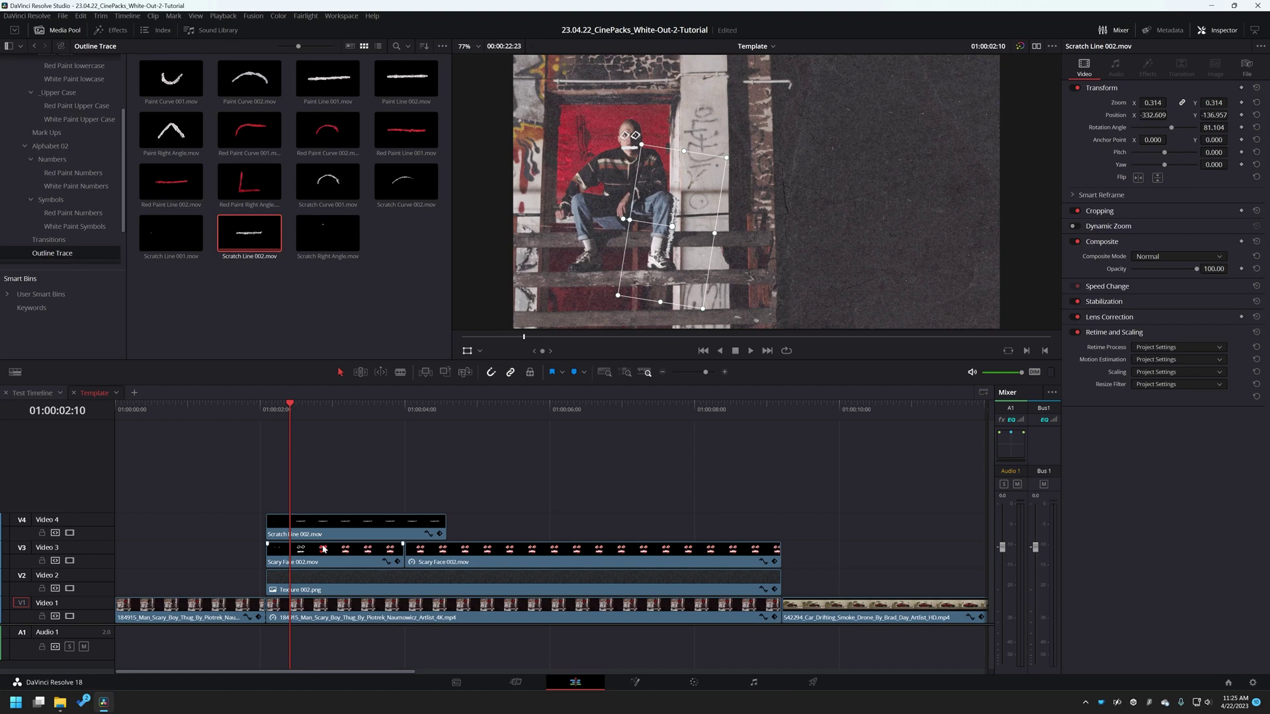
left_click_drag(324, 521, 342, 502)
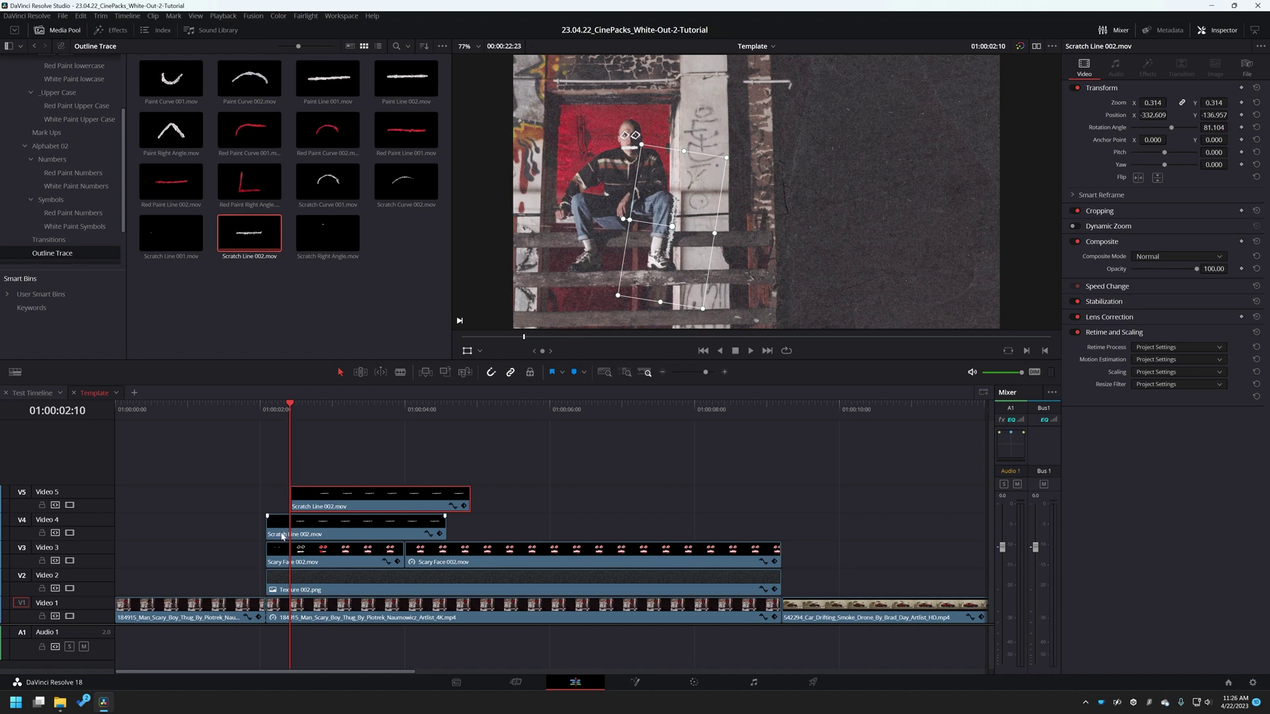
Step: Scale the Video 5 scratch line to about 0.138, rotate it to about 135.5° and place it by the man's knee, about X -346, Y 8
left_click_drag(688, 203, 664, 102)
left_click_drag(637, 191, 684, 204)
left_click_drag(640, 245, 686, 198)
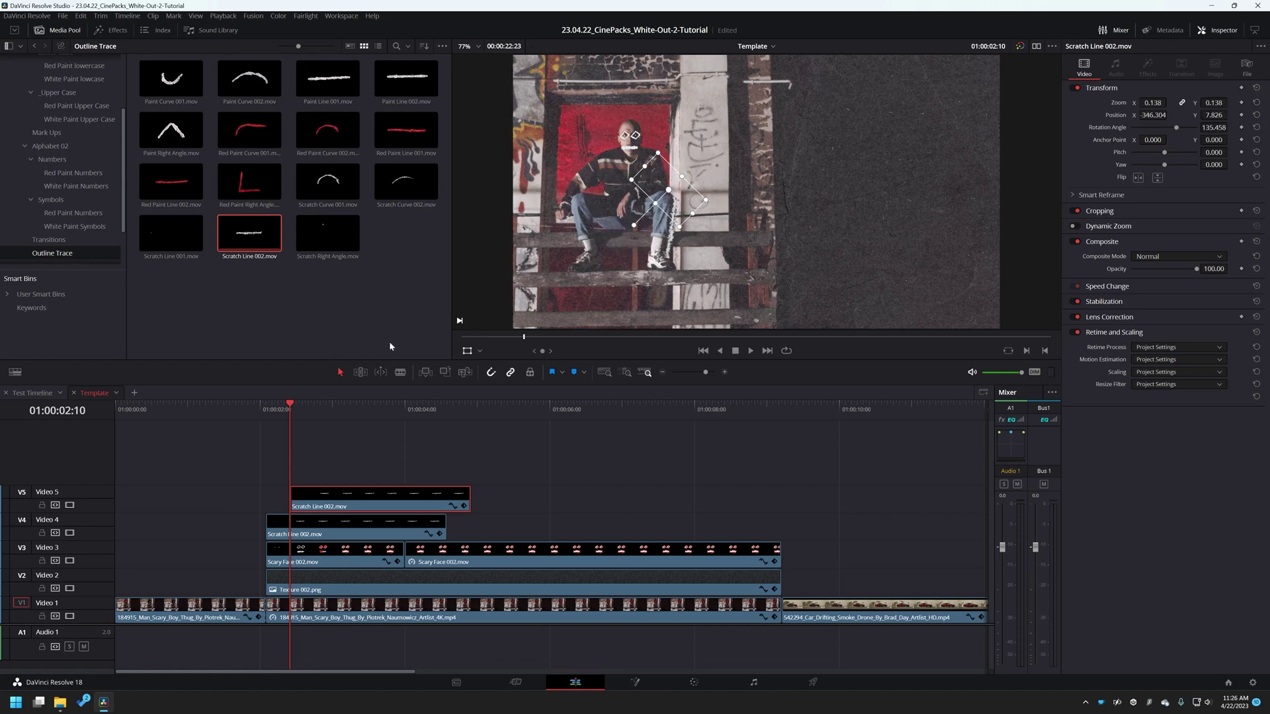
Step: Play back the freeze frame from around 01:00:02:00 to check the timing of the two scratch lines
left_click(264, 410)
key("space")
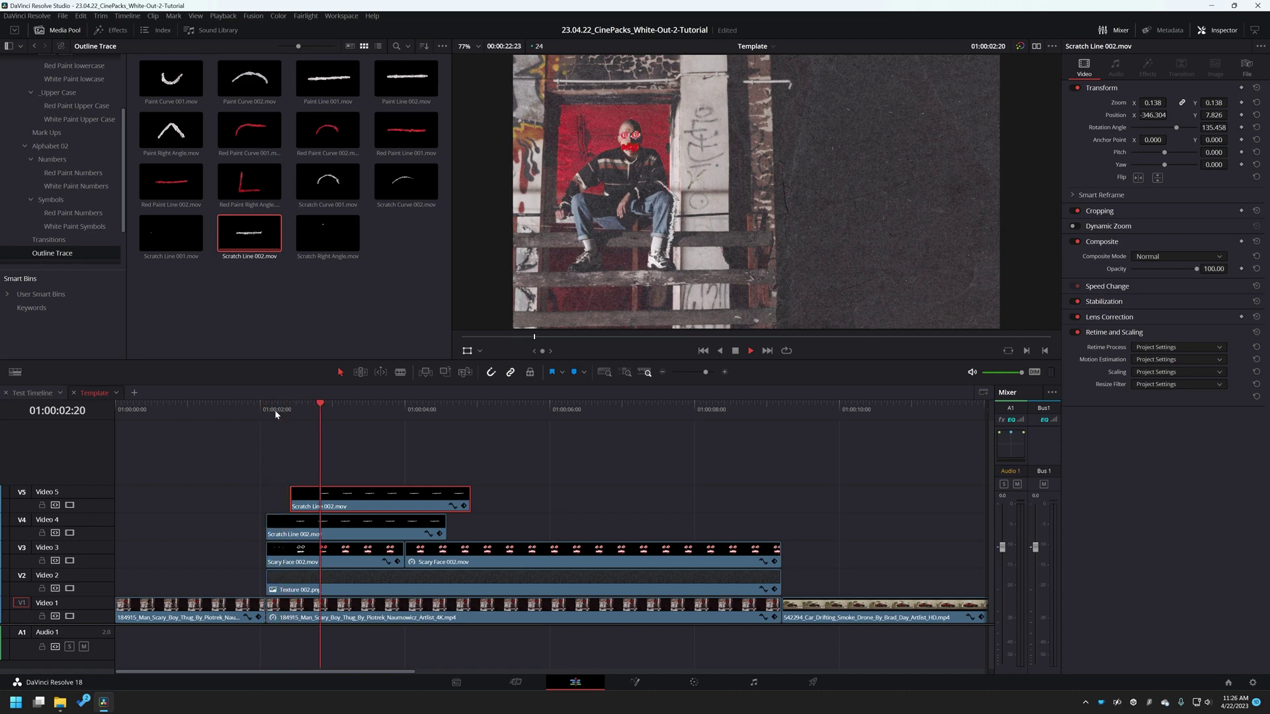
key("space")
left_click(309, 410)
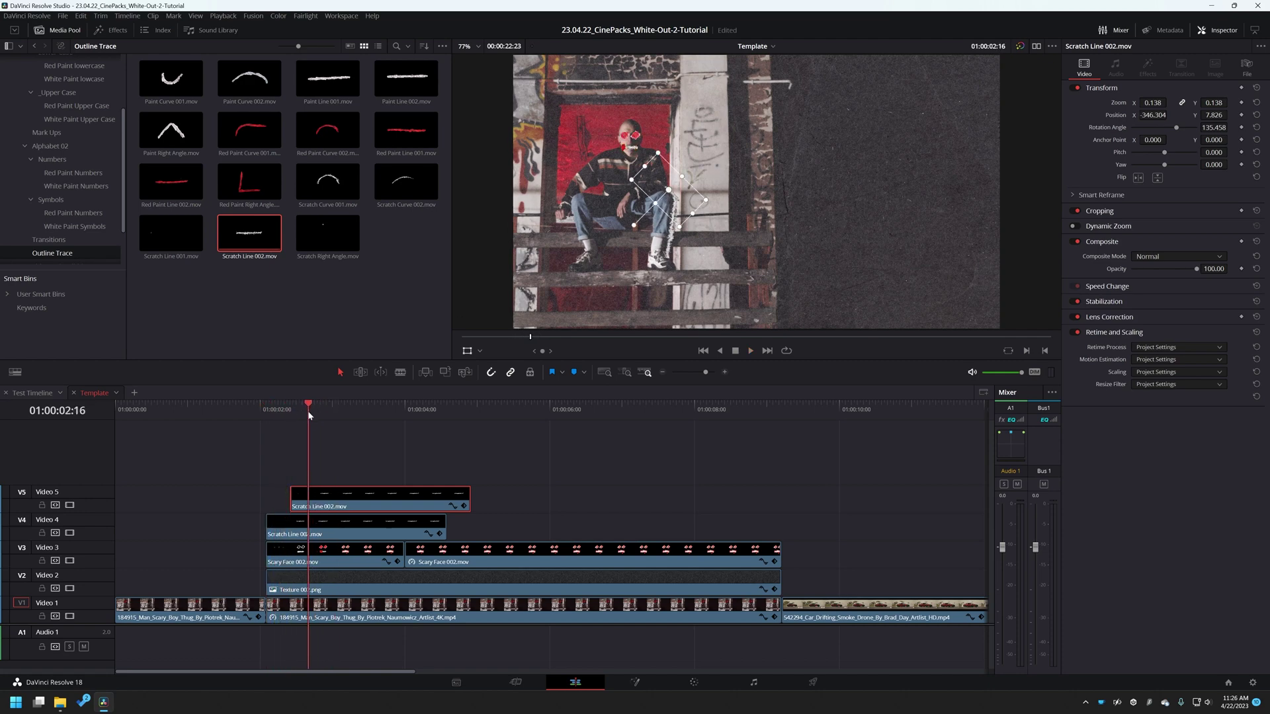
Step: Place Scratch Curve 002.mov from the Outline Trace bin on Video 6, starting at 01:00:02:17
left_click_drag(308, 411, 311, 411)
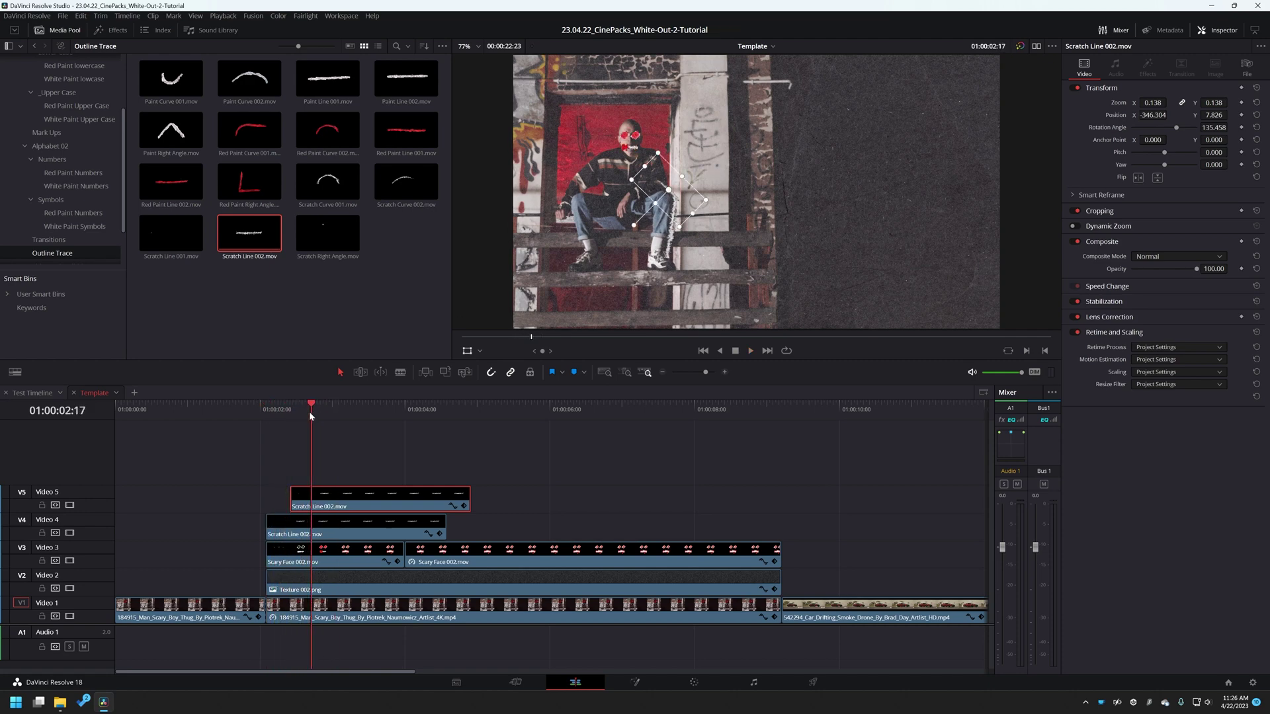
key("Right")
key("Right")
key("Left")
key("Left")
key("Left")
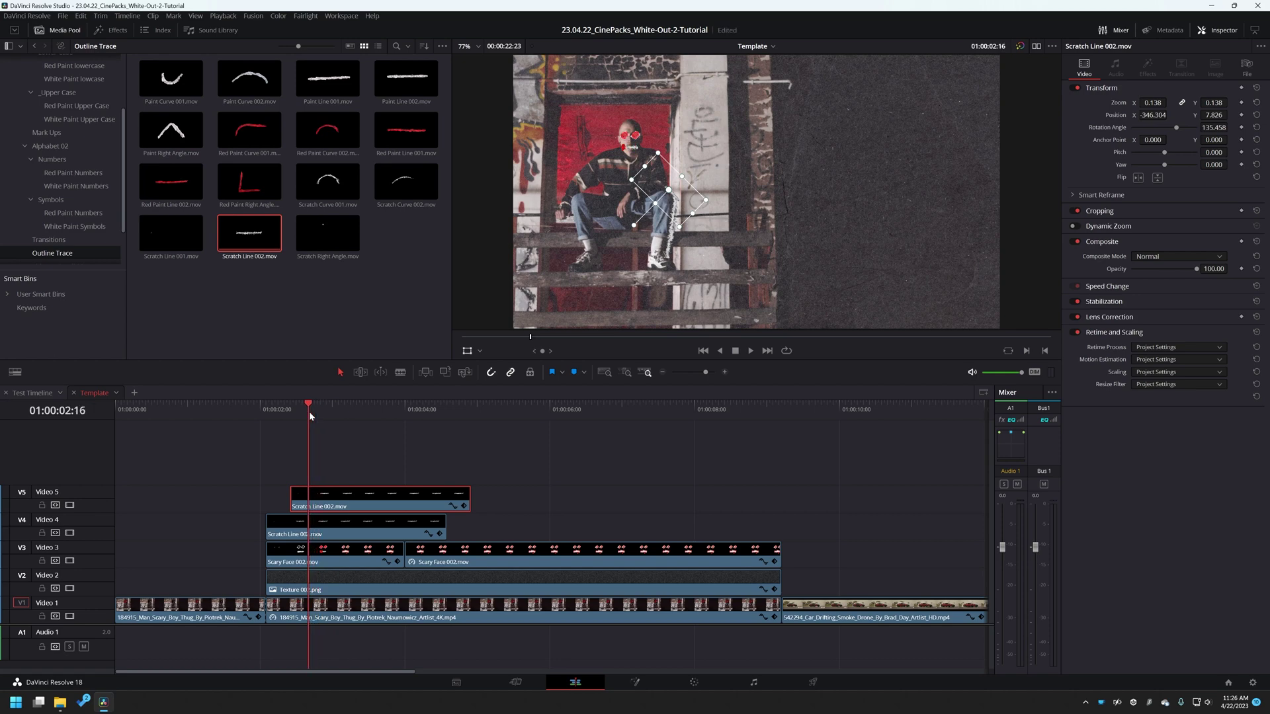
key("Right")
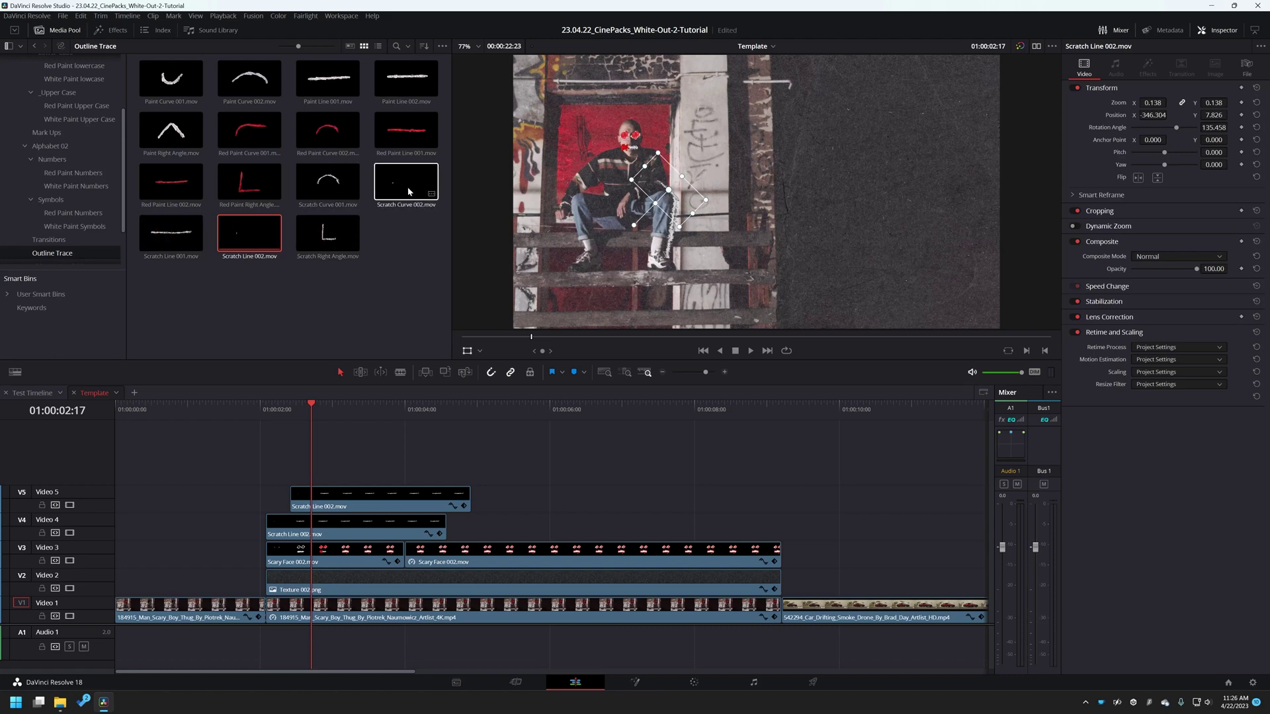
left_click_drag(408, 191, 361, 468)
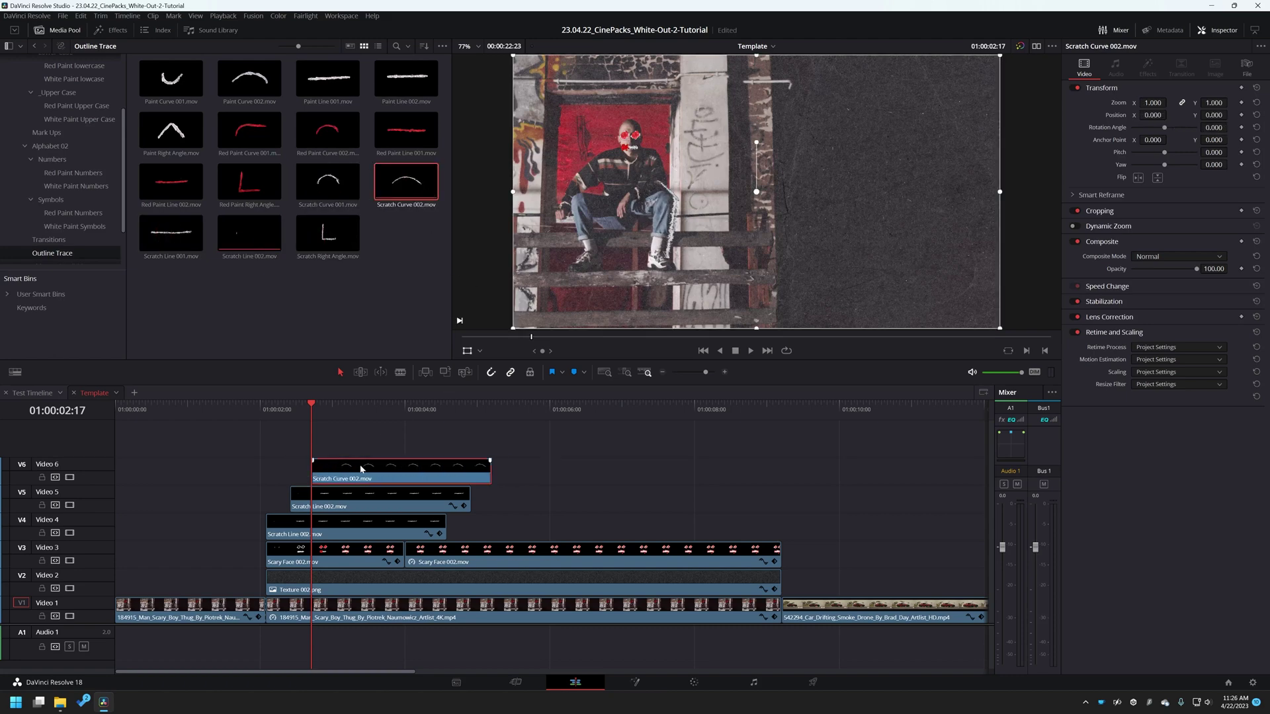
Step: Scale Scratch Curve 002.mov to a zoom of about 0.321, place it beside the man's torso and flip it horizontally
left_click_drag(518, 330, 678, 235)
left_click_drag(770, 193, 712, 172)
key("space")
key("space")
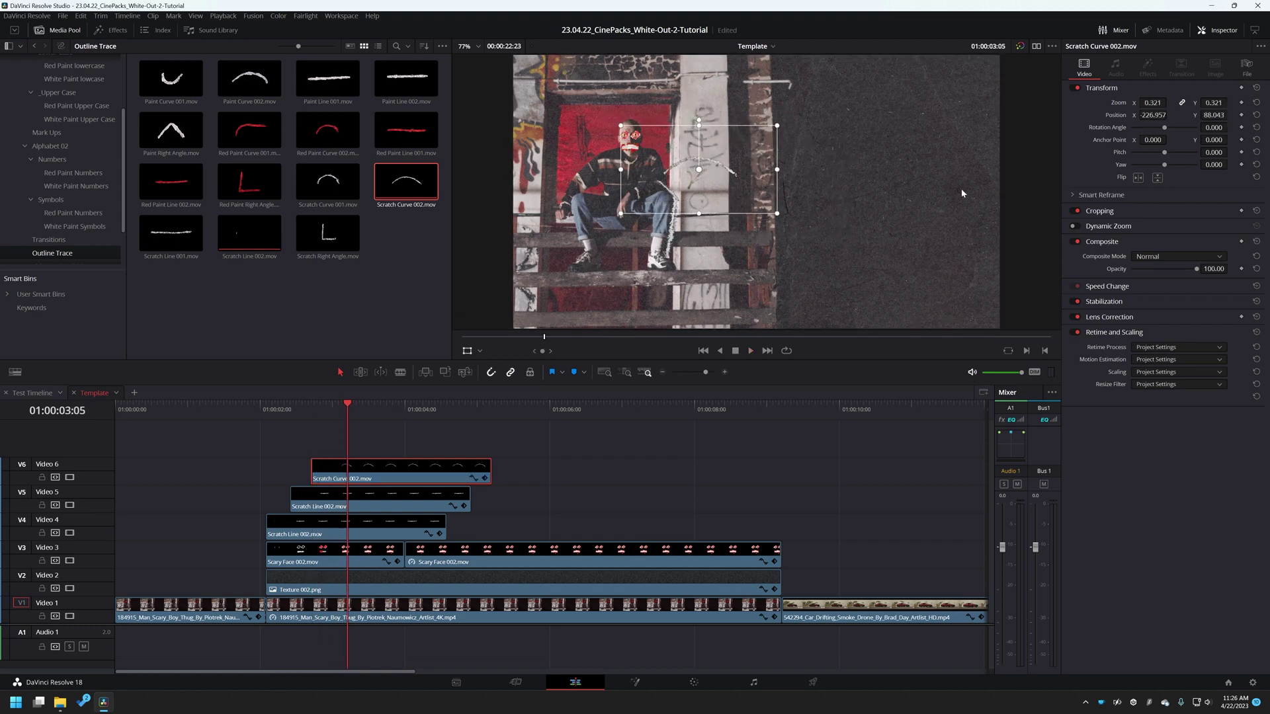
left_click(1138, 178)
mouse_move(355, 412)
left_mouse_down()
mouse_move(315, 407)
mouse_move(341, 417)
left_mouse_up()
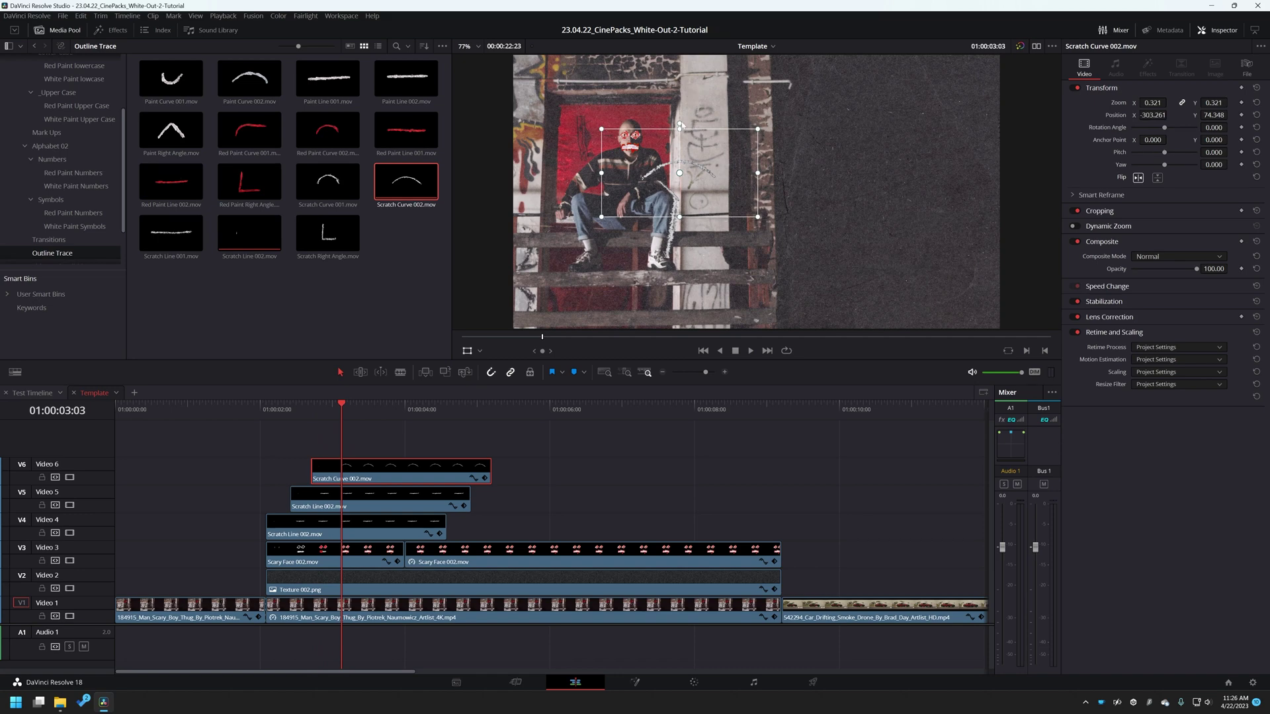
Step: Fit Scratch Curve 002.mov along the man's shoulder and arm, rotated about -70° at zoom 0.199 by 0.139, and play back the outline
left_click_drag(681, 125, 649, 175)
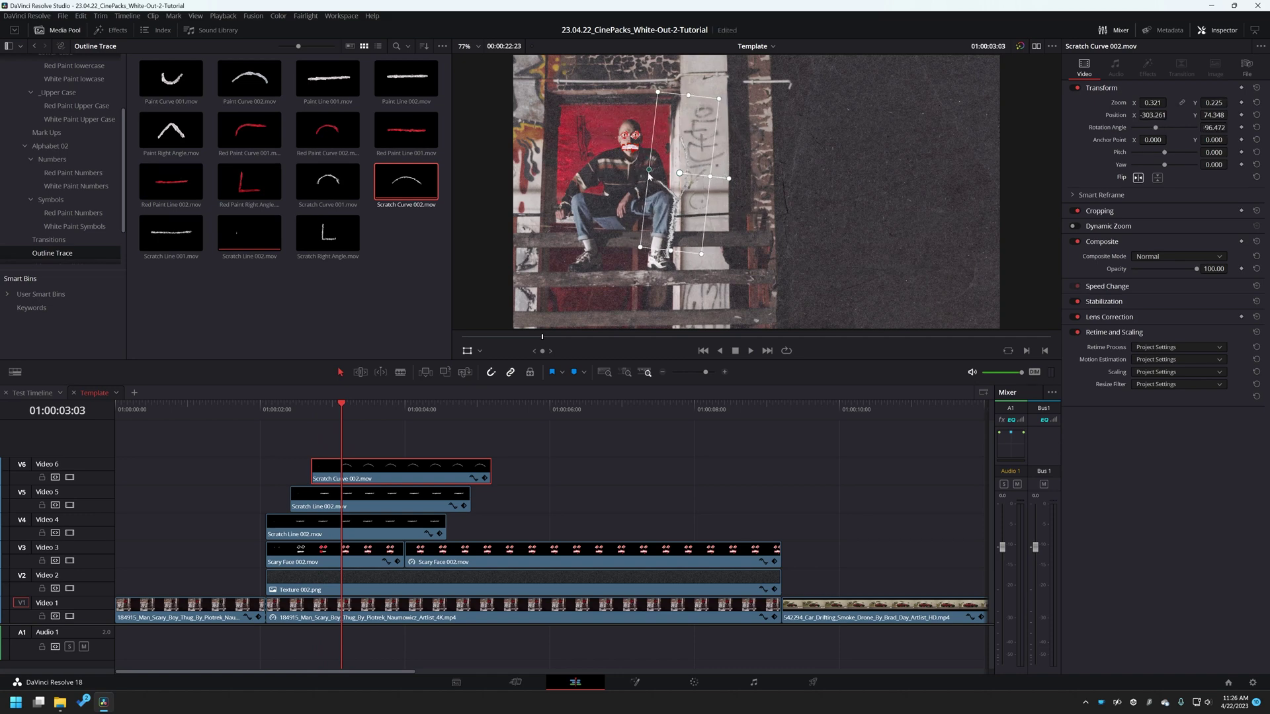
left_click_drag(730, 177, 730, 175)
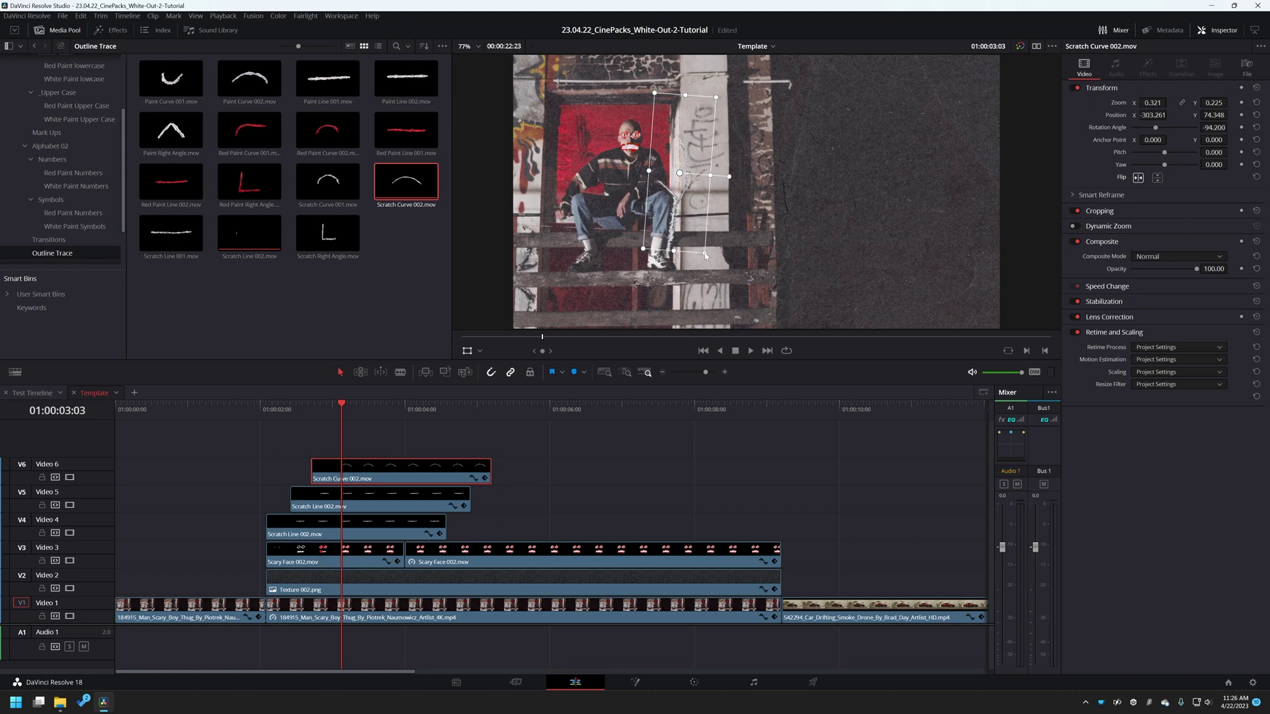
left_click_drag(704, 252, 707, 147)
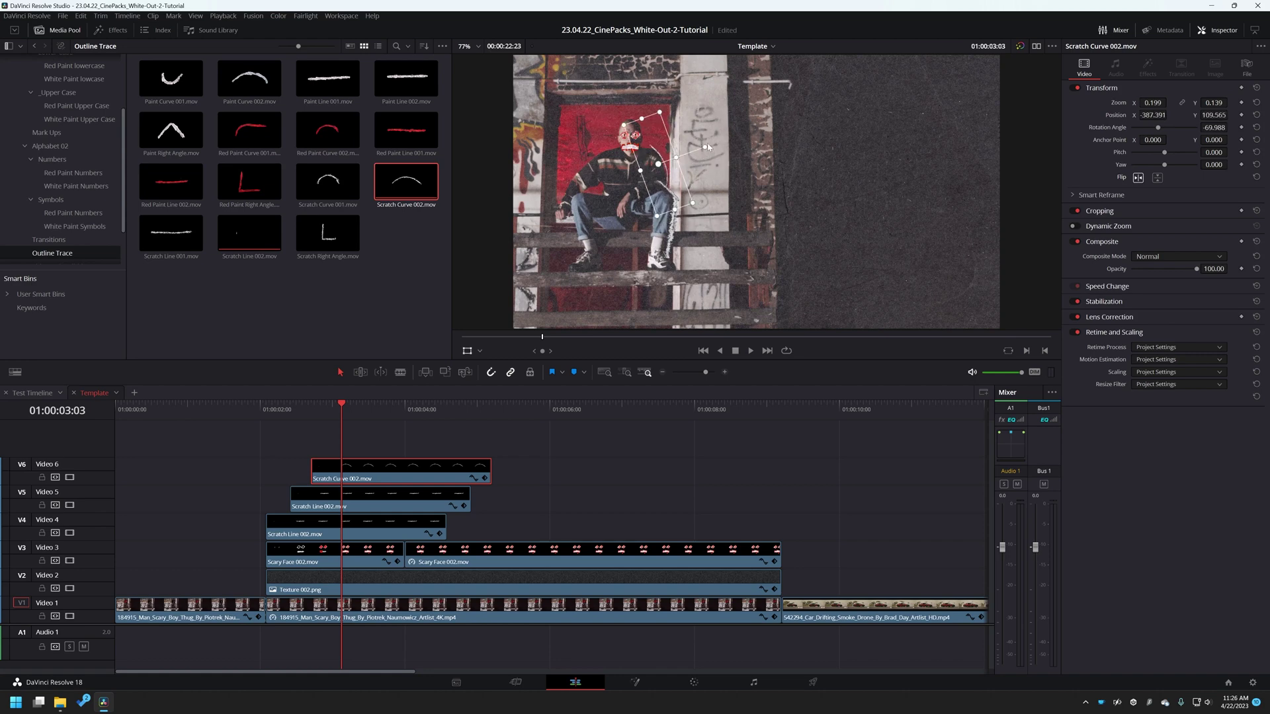
key("space")
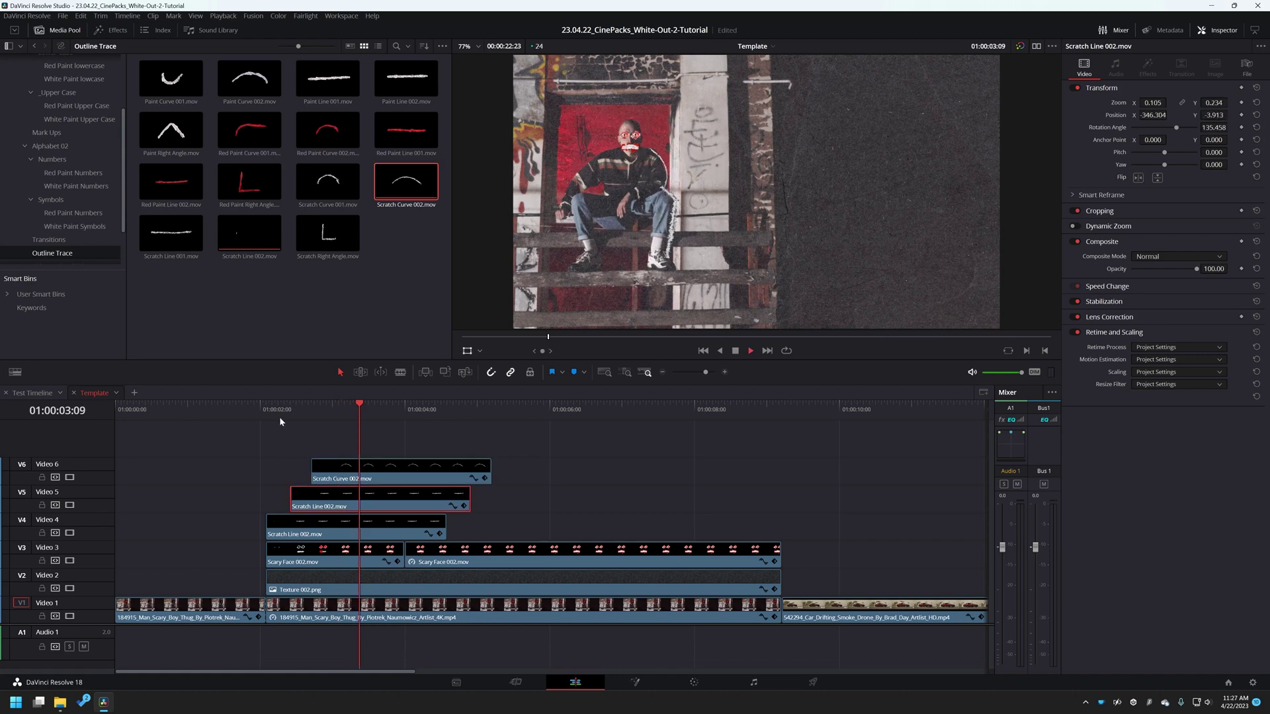
left_click(264, 417)
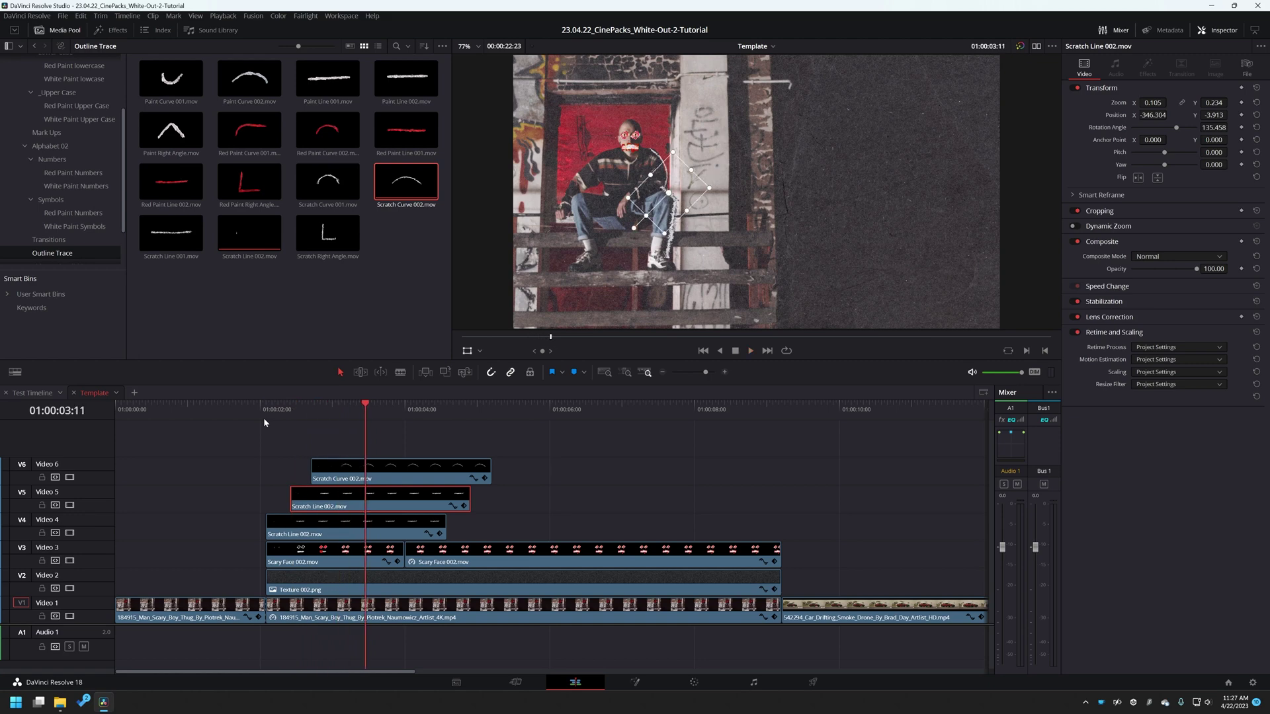
Step: Try a copy of Scratch Line 002.mov on Video 7 from 01:00:03:02, moved up toward the man's neck
left_click(443, 450)
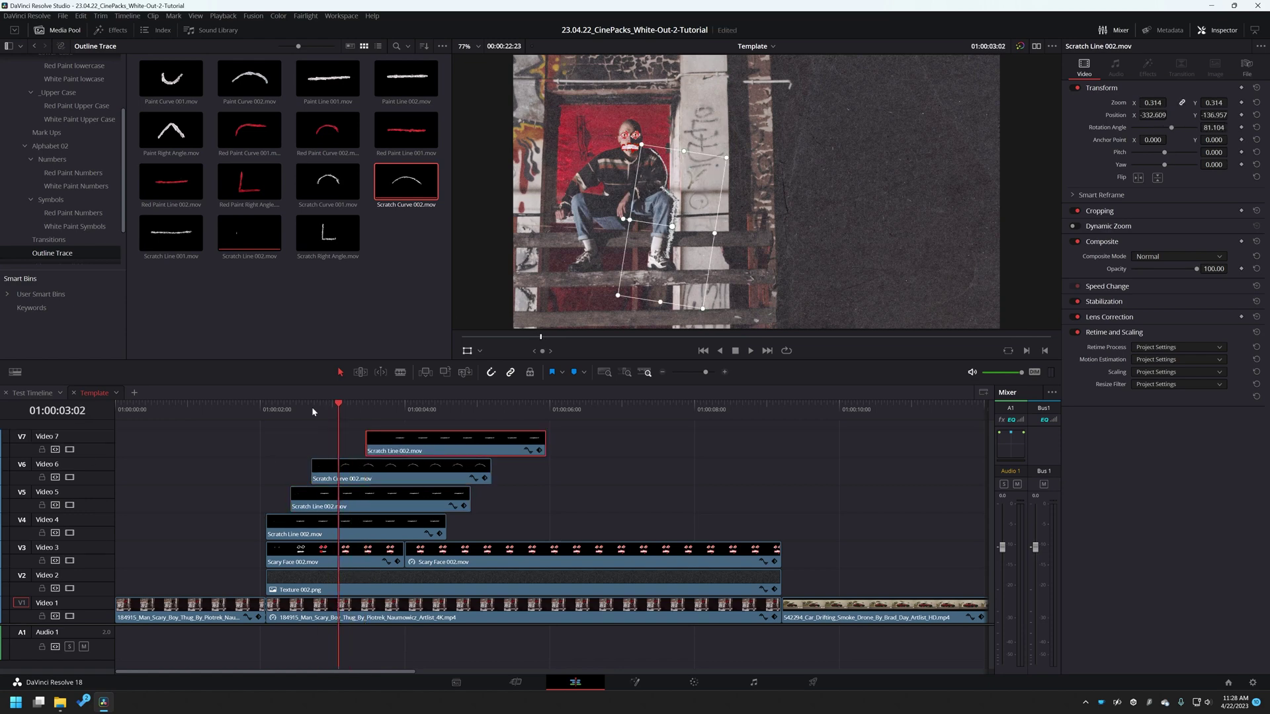
left_click(422, 465)
left_click_drag(667, 182, 621, 141)
Step: Place Scratch Curve 001.mov on Video 8 from 01:00:03:05, scale it to about 0.264 above the man's head and flip it horizontally
left_click(357, 409)
left_click(411, 435)
left_click_drag(757, 192, 630, 131)
left_click(1138, 178)
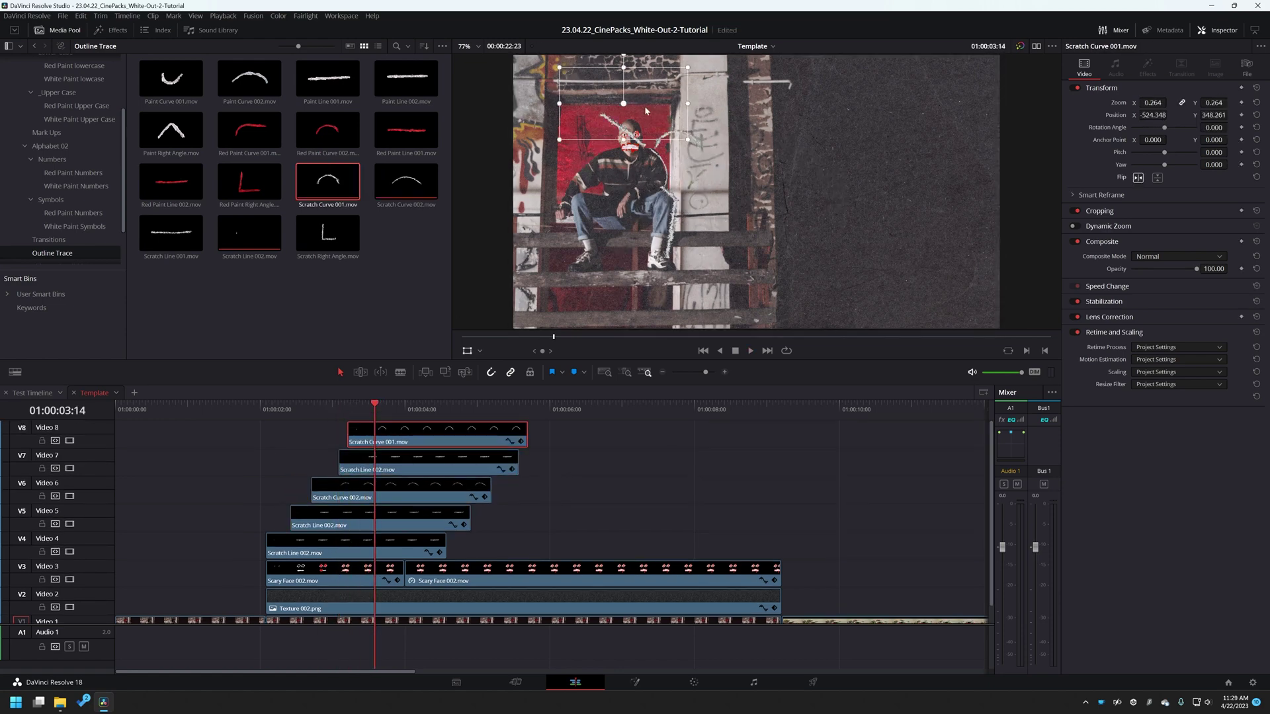
Step: Fit Scratch Curve 001.mov over the man's head at zoom 0.164 by 0.248 and replace the Video 7 line with a copy of it
left_click(348, 411)
key("space")
left_click(340, 410)
left_click(375, 465)
left_click(328, 408)
key("space")
left_click(388, 459)
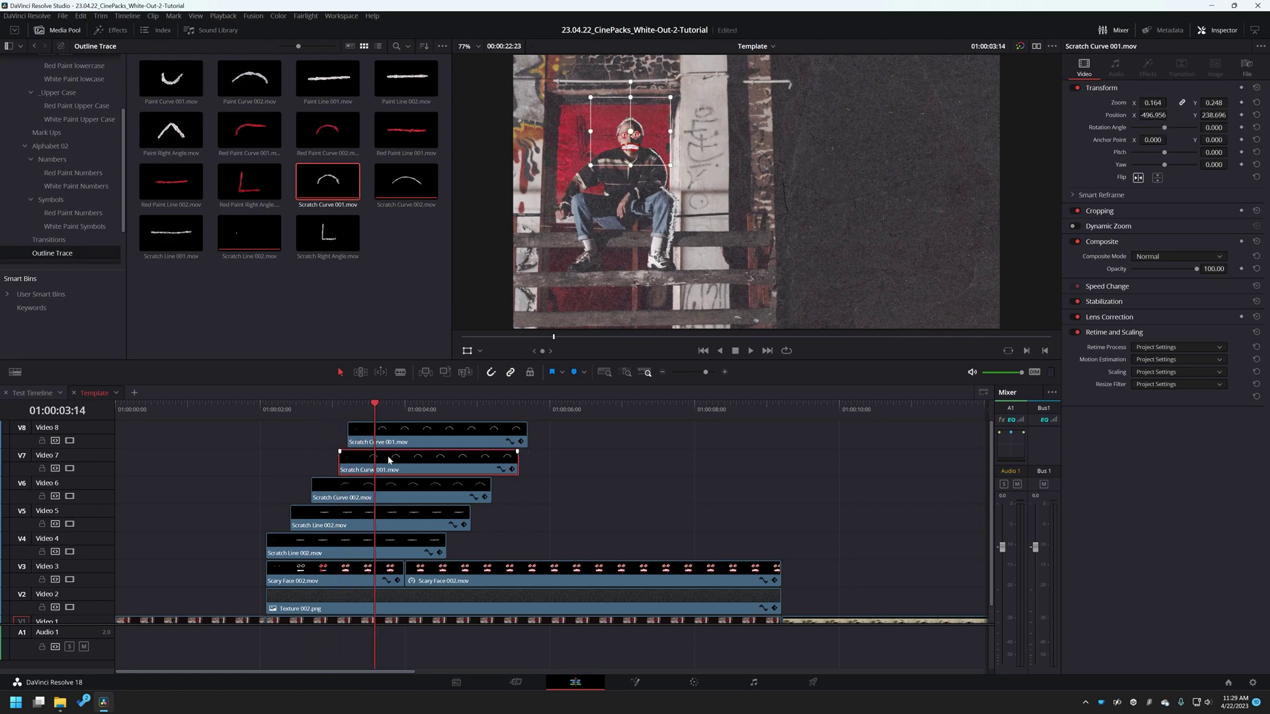
Step: Start the Video 7 curve slightly earlier, toggle its horizontal flip and fit it beside the neck, rotated 119.3° at zoom 0.098 by 0.141
left_click_drag(388, 459, 379, 459)
left_click_drag(640, 140, 657, 153)
scroll(657, 153, "up", 5)
left_click_drag(700, 192, 691, 185)
left_click(1139, 178)
left_click(312, 406)
key("space")
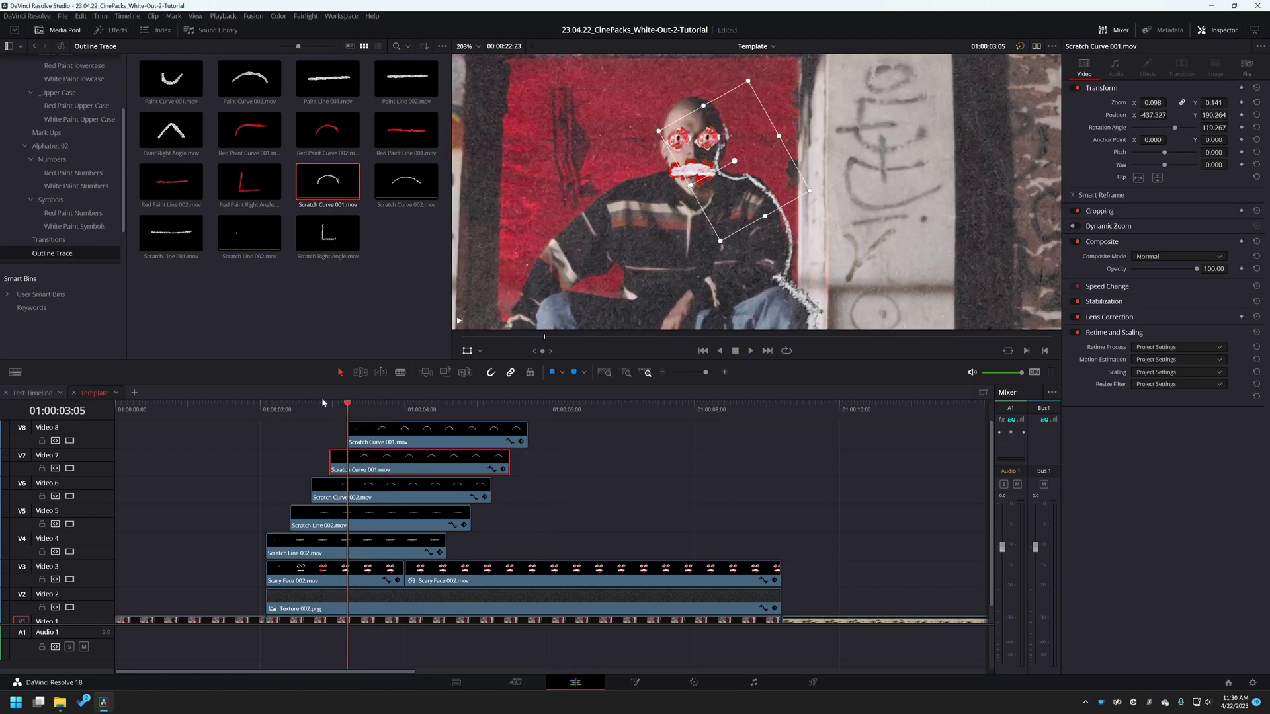
Step: Copy Scratch Curve 001.mov onto Video 9 and fit it on the other side of the neck, rotated about 213° at zoom 0.116 by 0.167
left_click_drag(436, 430, 458, 411)
left_click_drag(721, 159, 676, 156)
left_click_drag(618, 113, 561, 129)
left_click_drag(688, 173, 686, 186)
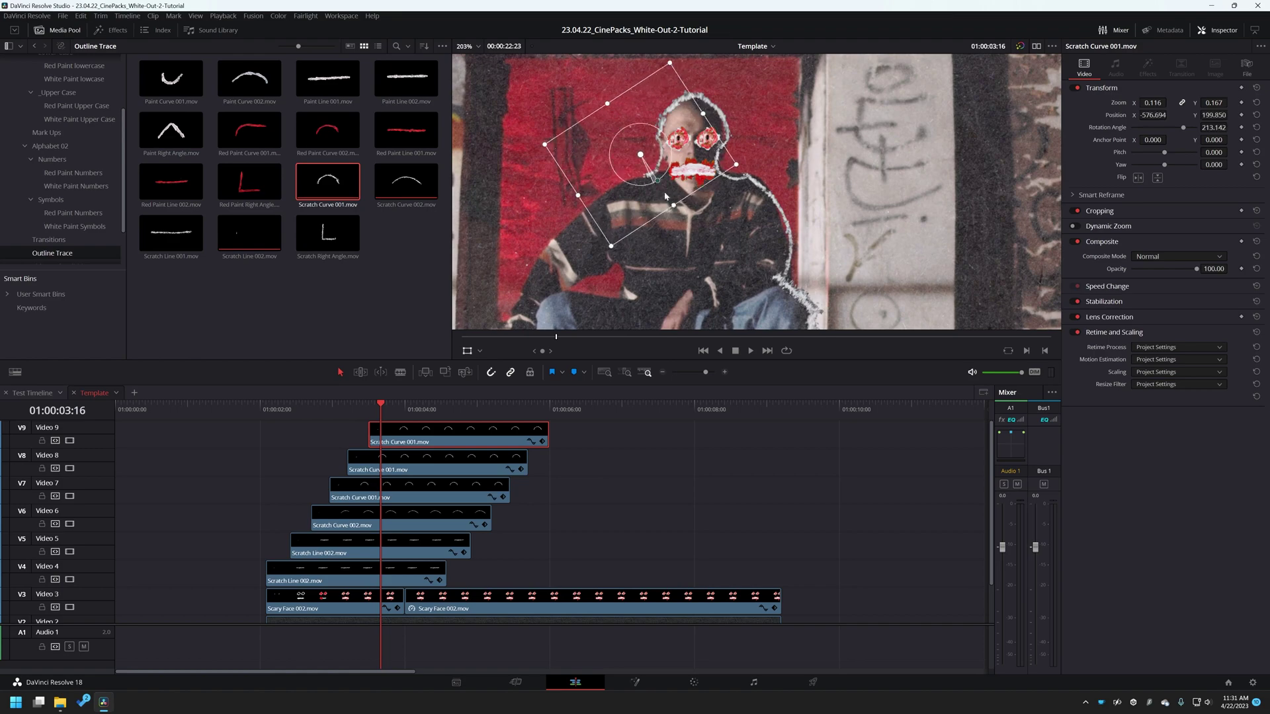
left_click(348, 407)
key("space")
Step: Place Scratch Line 002.mov on Video 10 and fit it along the man's other shoulder, rotated about -139.3° at a zoom of 0.193
scroll(423, 516, "down", 5)
left_click_drag(249, 232, 407, 498)
scroll(757, 192, "down", 5)
left_click_drag(916, 170, 827, 170)
scroll(757, 192, "up", 5)
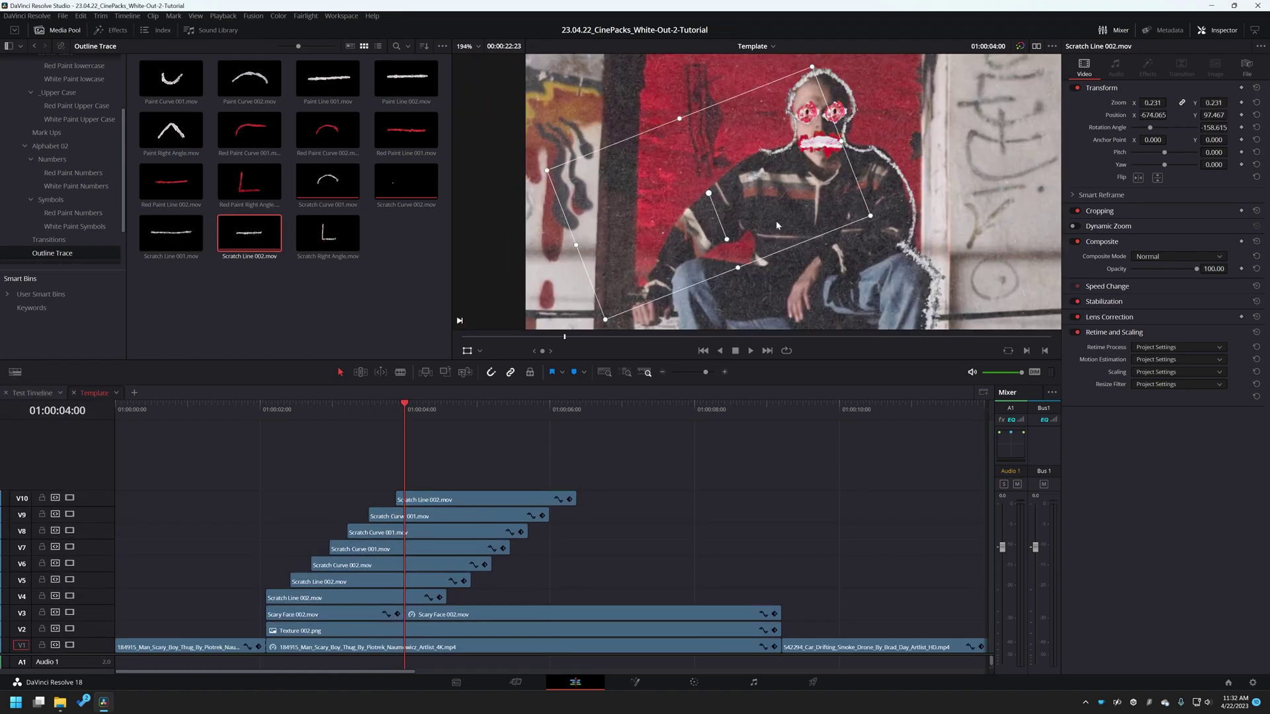
left_click_drag(775, 221, 737, 149)
key("space")
Step: Copy Scratch Line 002.mov onto Video 11 and fit it along the man's arm, rotated about -115.7° at X -752, Y -5
scroll(745, 225, "down", 2)
left_click(429, 407)
left_click_drag(429, 407, 420, 406)
left_click_drag(486, 499, 510, 483)
left_click_drag(715, 154, 700, 246)
key("space")
Step: Add copies of Scratch Line 002.mov on Video 12 and Video 13 along the shin and shoe, about X -709, Y -142 and X -713, Y -266
left_click_drag(486, 483, 514, 466)
left_click_drag(605, 89, 675, 151)
left_click_drag(481, 467, 498, 450)
left_click(323, 410)
key("space")
left_click(462, 410)
left_click_drag(653, 257, 650, 294)
Step: Copy Scratch Line 002.mov onto Video 14 from 01:00:05:03 and fit it along the man's shoe
left_click(486, 410)
left_click_drag(496, 451, 521, 434)
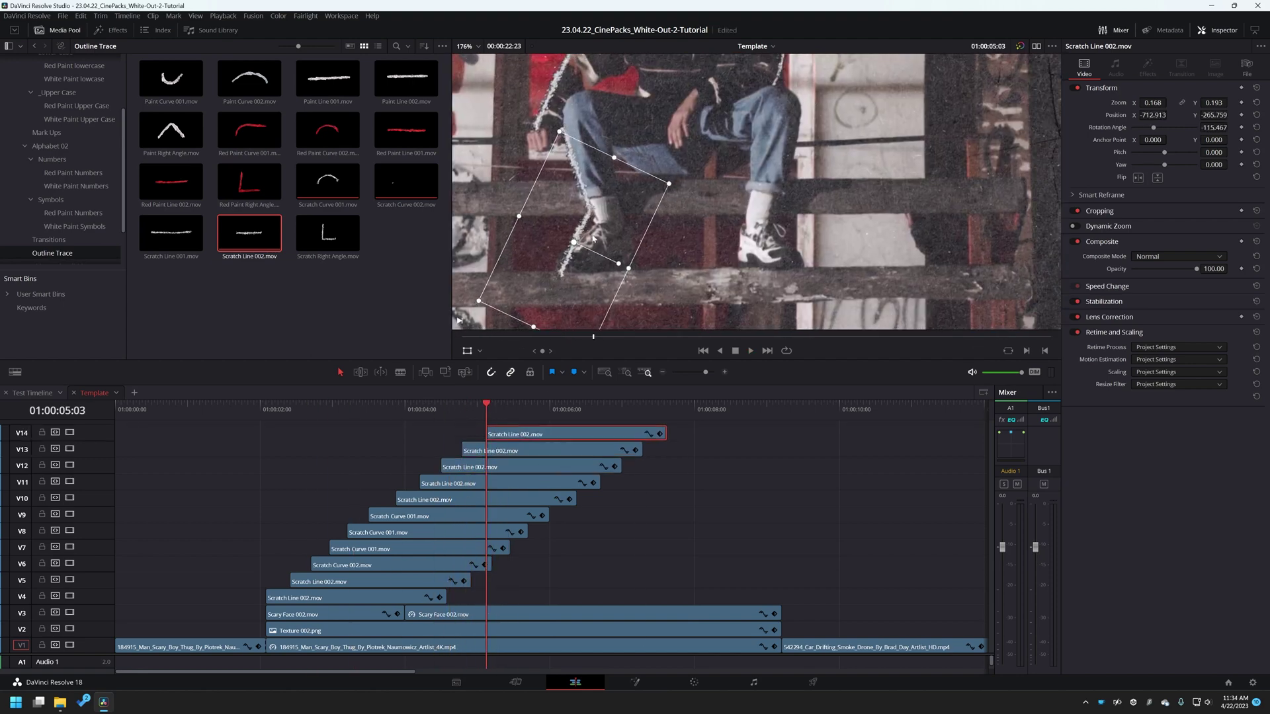
left_click_drag(632, 296, 565, 230)
left_click_drag(681, 229, 672, 232)
key("space")
Step: Add copies of Scratch Line 002.mov on Video 15 and Video 16 around the inner lower leg, rotating the Video 16 copy to about 103.7°
left_click_drag(519, 434, 543, 418)
left_click_drag(565, 230, 614, 228)
left_click(501, 410)
key("space")
left_click_drag(529, 430, 557, 418)
left_click(555, 410)
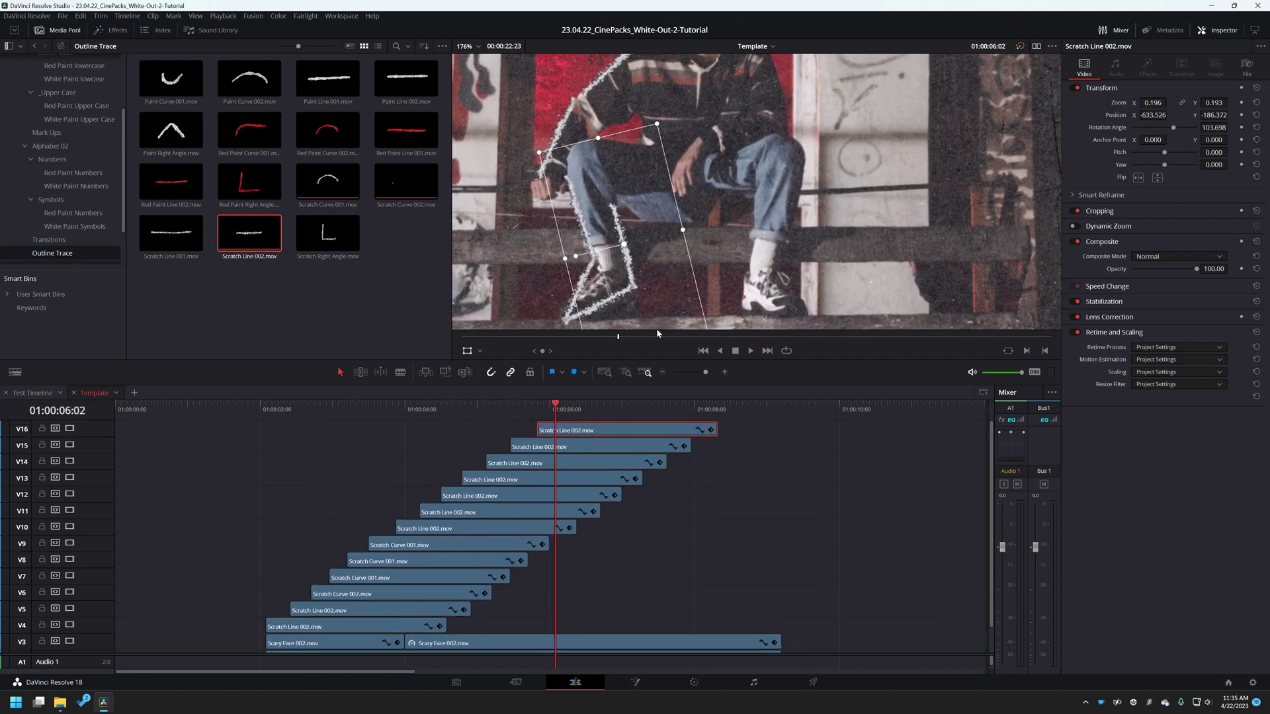
Step: Play back the whole freeze frame to check how the scratch outline is drawn around the man
scroll(688, 225, "down", 3)
left_click_drag(443, 410, 562, 491)
left_click(361, 430)
key("space")
key("space")
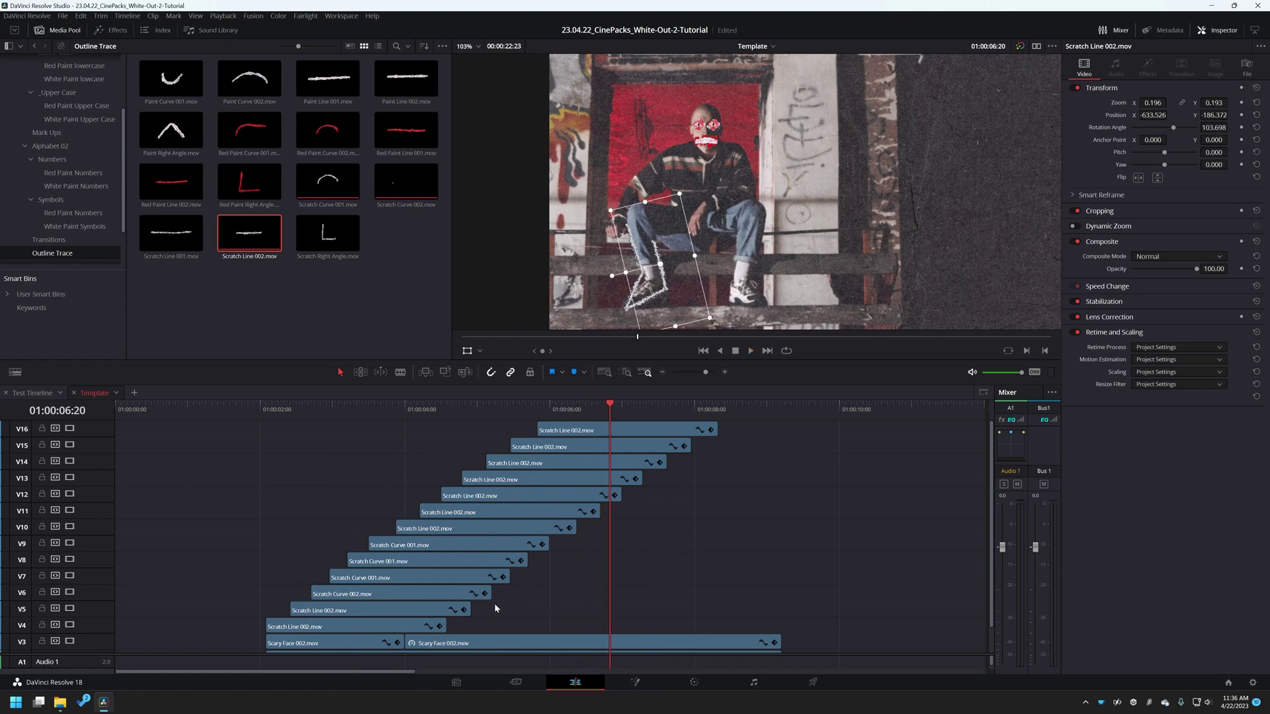
Step: Split the Video 4 scratch line at 01:00:04:09, the Video 5 line where the Video 4 clip ends, and the Video 6 curve at 01:00:04:22
left_click_drag(464, 414, 432, 411)
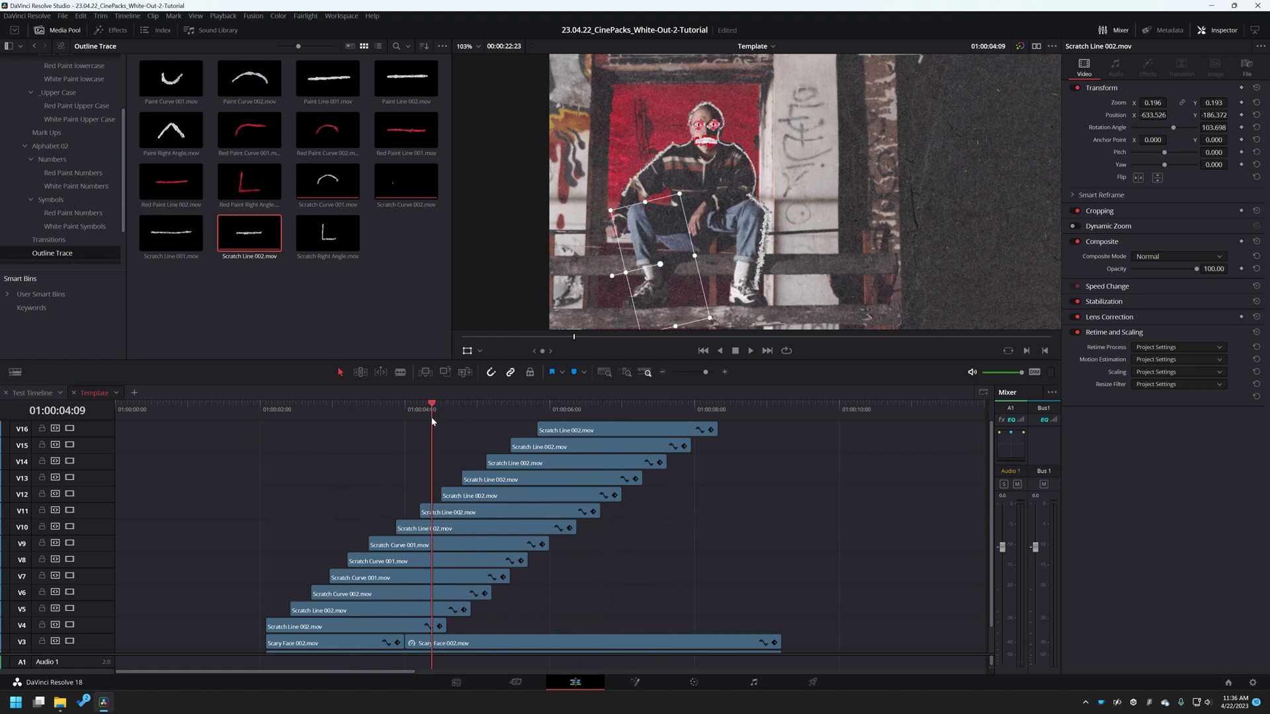
left_click(400, 628)
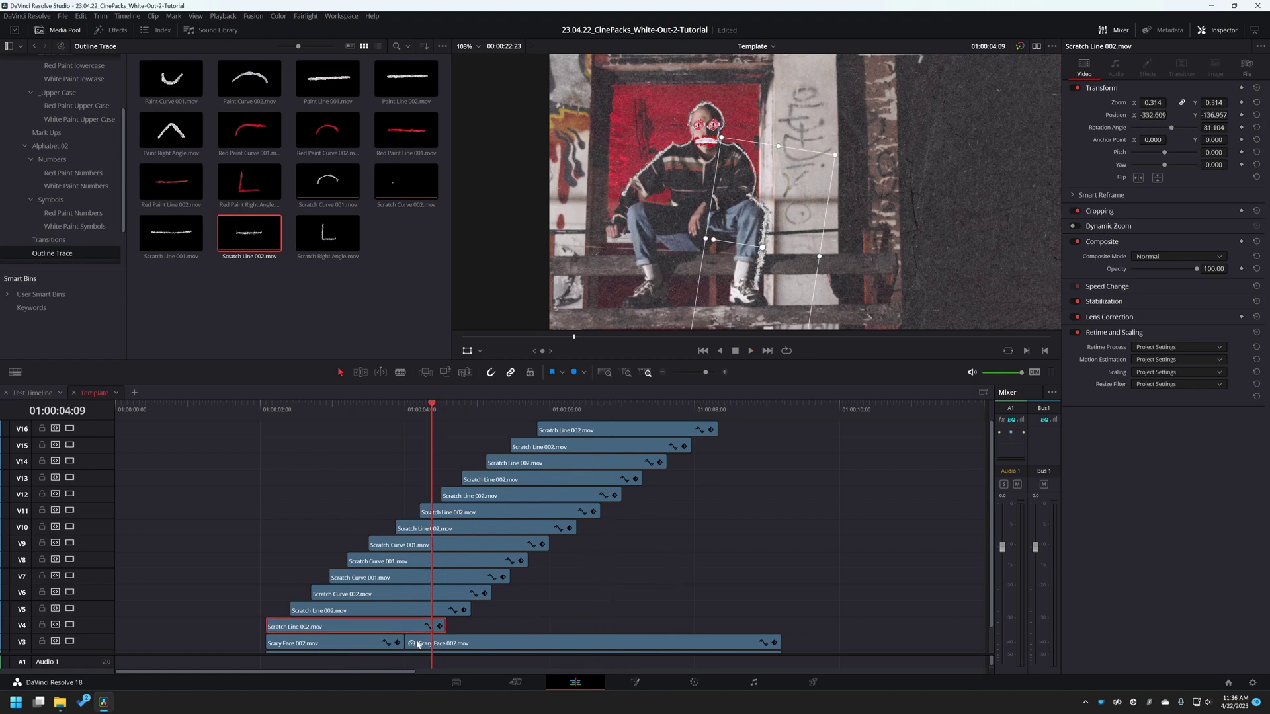
left_click(442, 612)
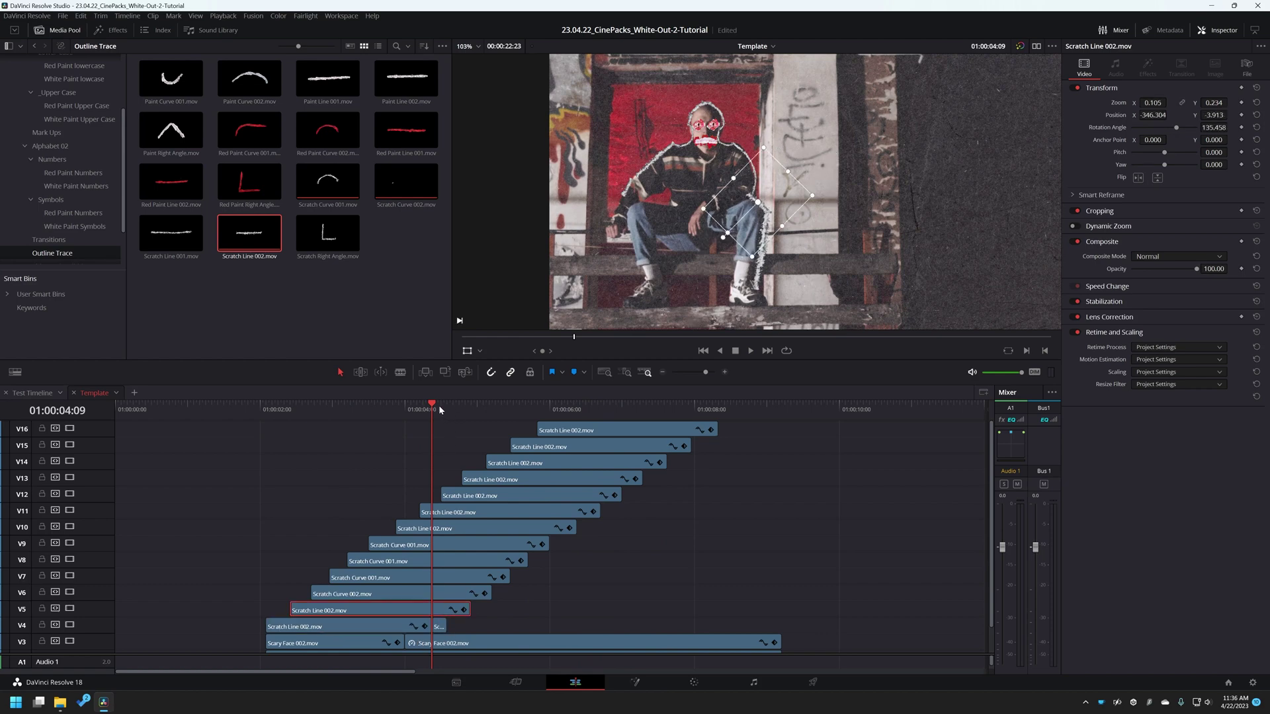
left_click_drag(439, 410, 471, 407)
left_click(468, 599)
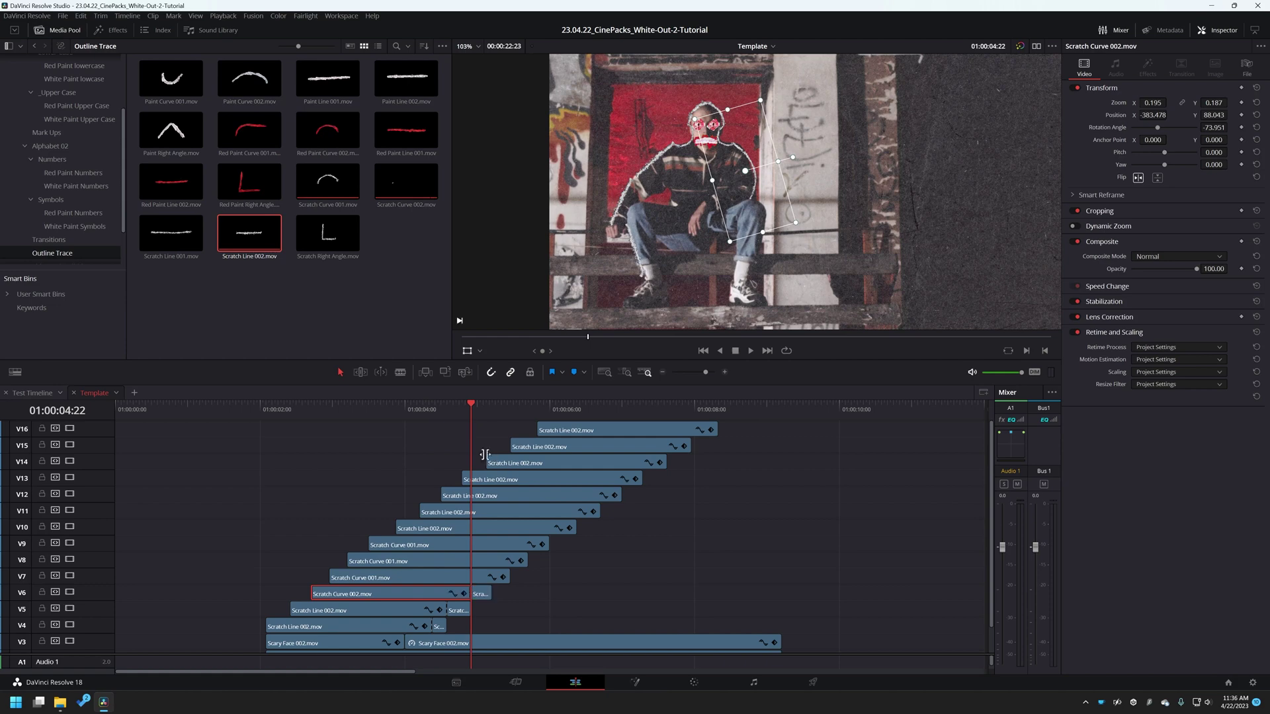
Step: Split the Scratch Curve 001.mov clips on Video 7 at 01:00:05:05, Video 8 at 01:00:05:11 and Video 9 at 01:00:05:17
left_click(477, 579)
left_click(493, 405)
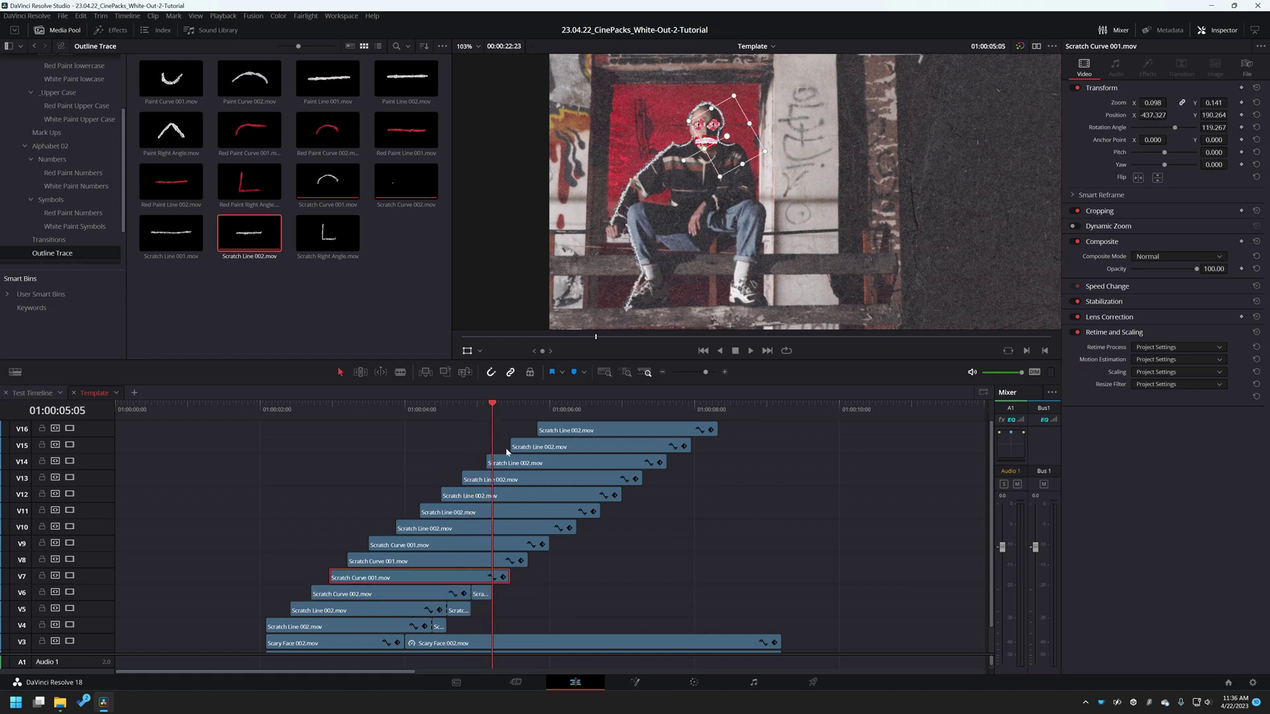
left_click(492, 563)
left_click(510, 410)
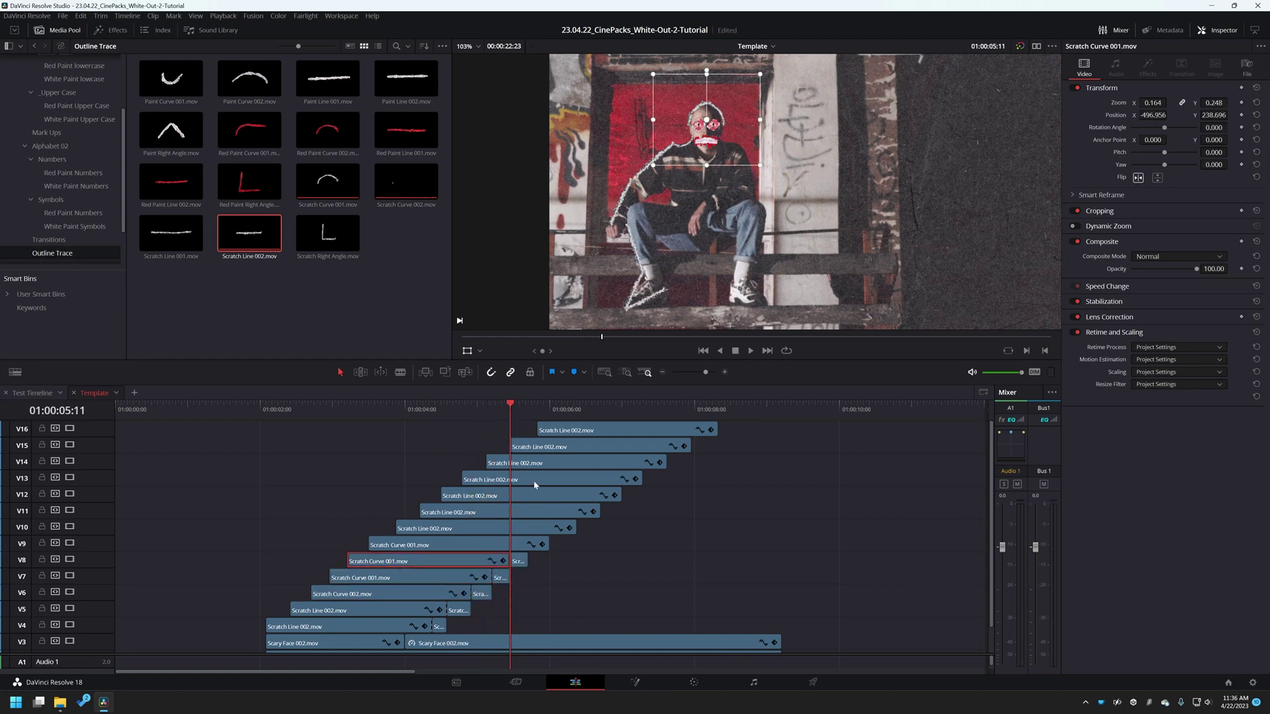
left_click(511, 546)
left_click_drag(511, 410, 525, 417)
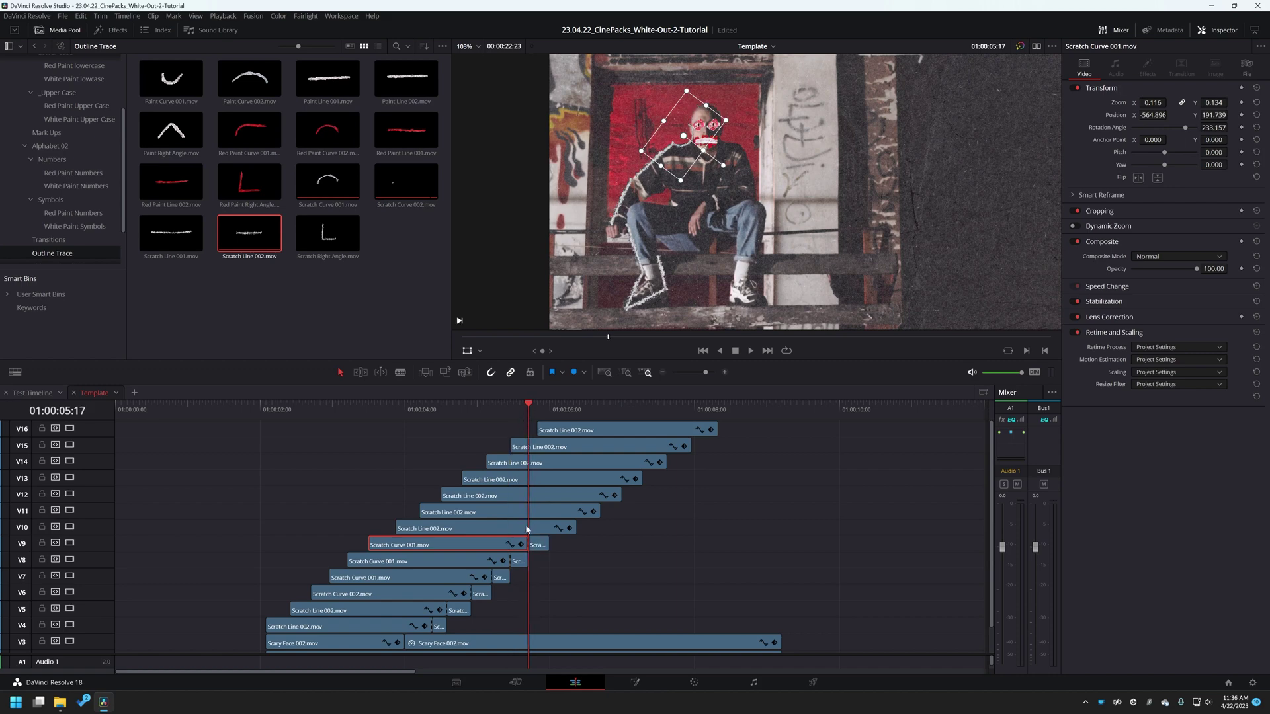
Step: Split the Scratch Line 002.mov clips on Video 10 at 01:00:06:00 and Video 11 at 01:00:06:09
left_click(528, 529)
left_click(549, 406)
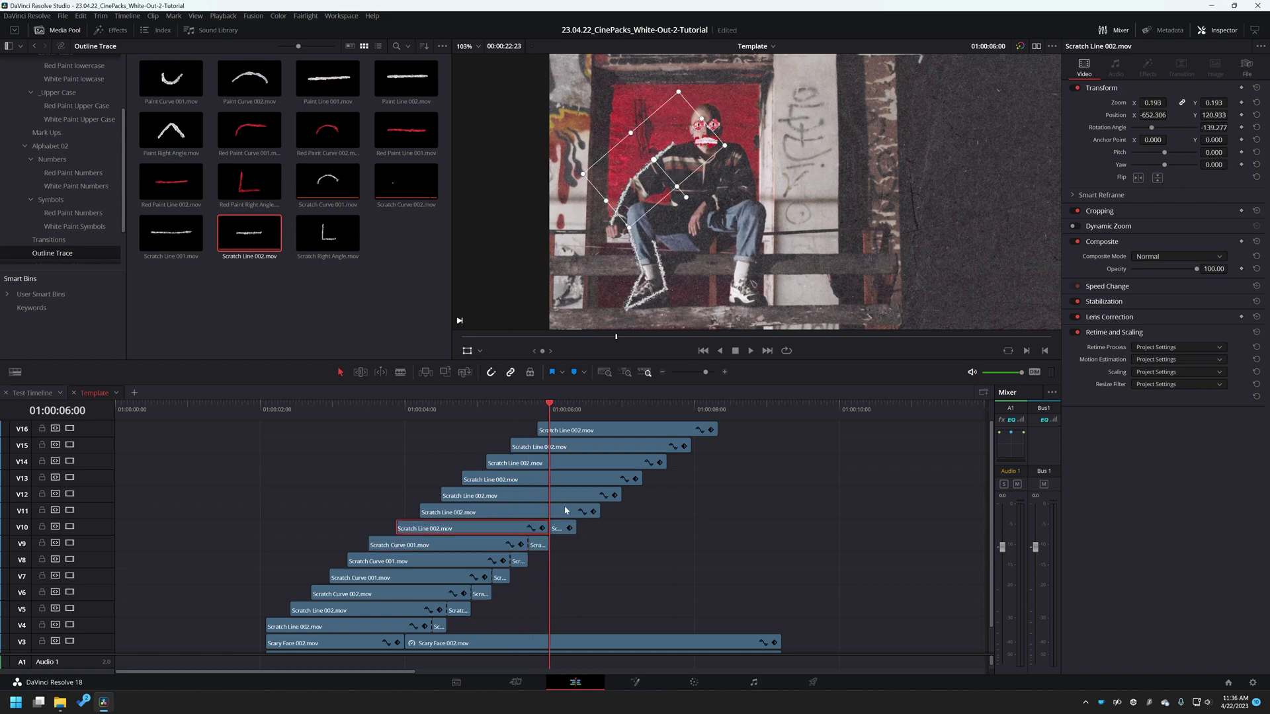
left_click(564, 510)
left_click(577, 406)
key("ctrl+b")
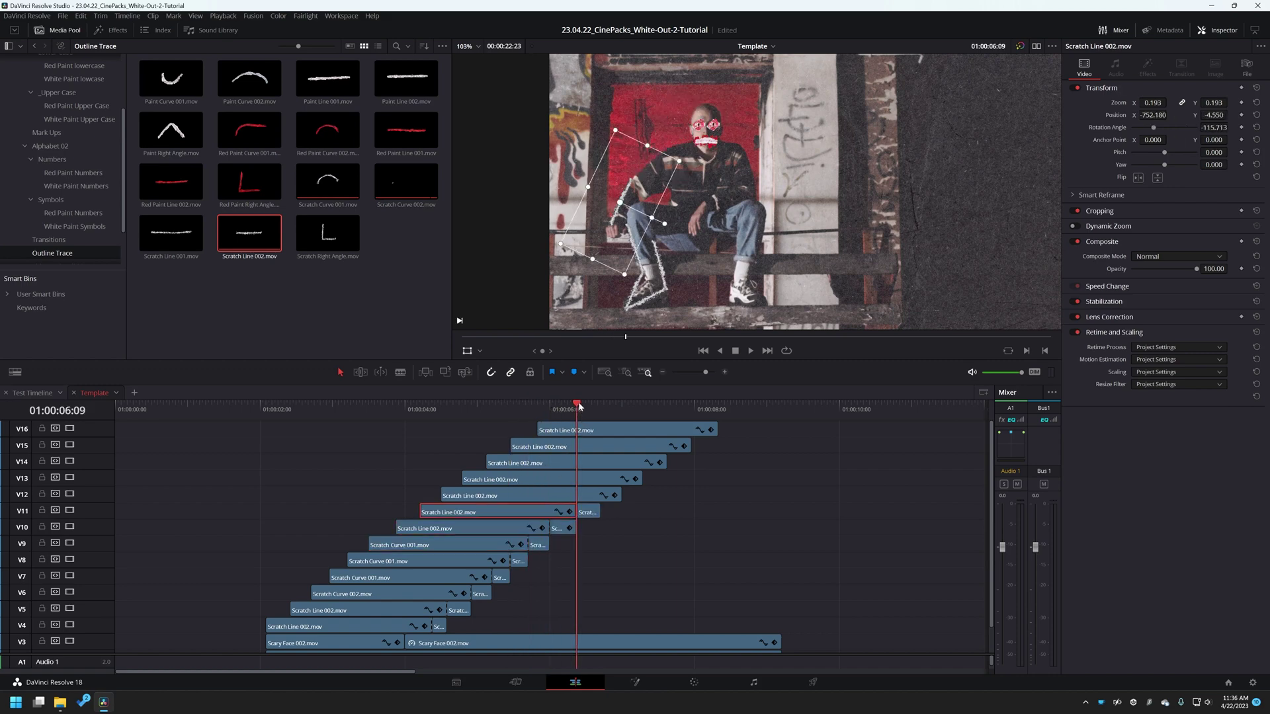
Step: Split the Scratch Line 002.mov clips on Video 12 at 01:00:06:17 and Video 13 where the Video 12 clip ends
left_click(600, 407)
left_click(582, 496)
key("ctrl+b")
left_click(614, 407)
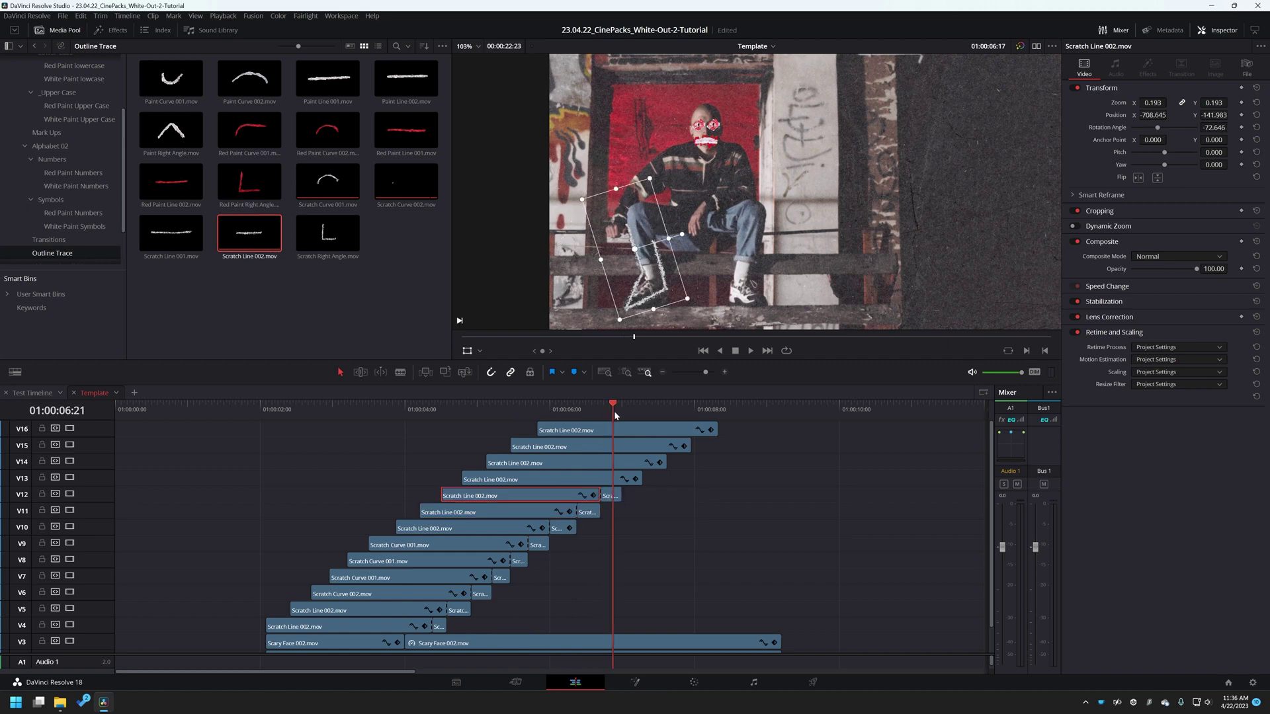
left_click(622, 407)
left_click(615, 473)
Step: Split the Scratch Line 002.mov clips on Video 14 at 01:00:07:07, Video 15 at 01:00:07:15 and Video 16 at 01:00:07:23
left_click(643, 407)
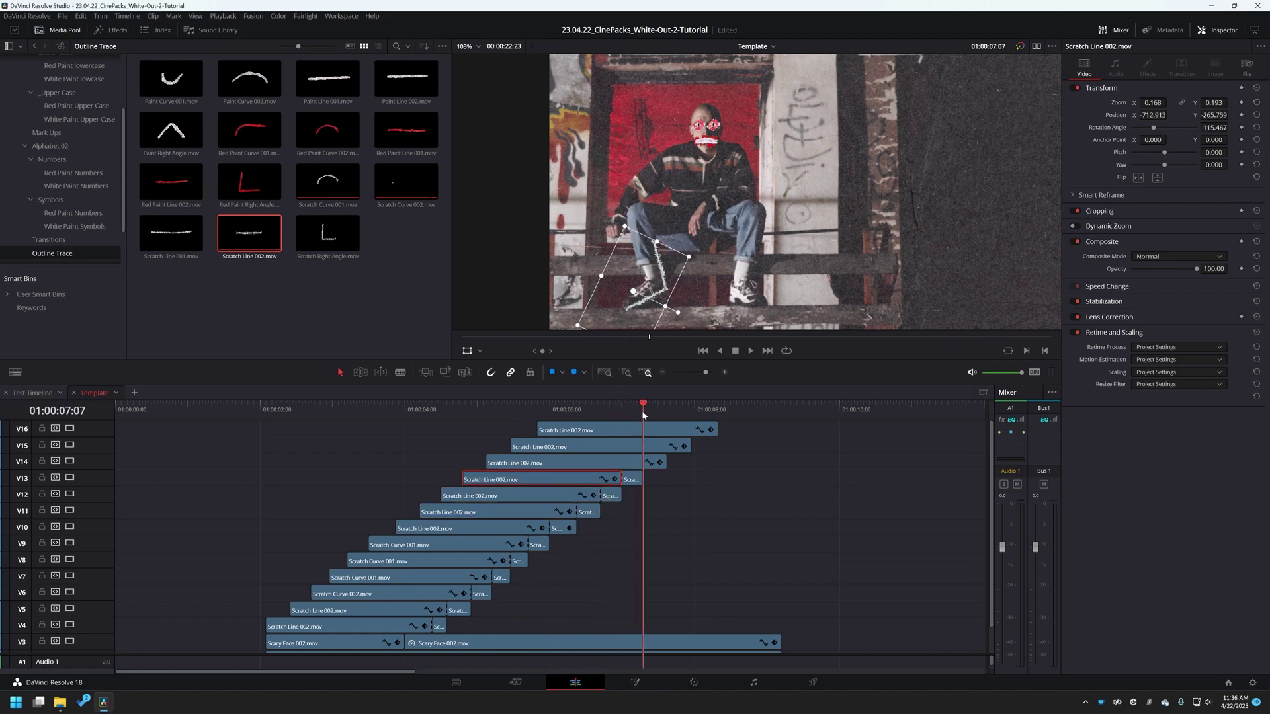
left_click(627, 467)
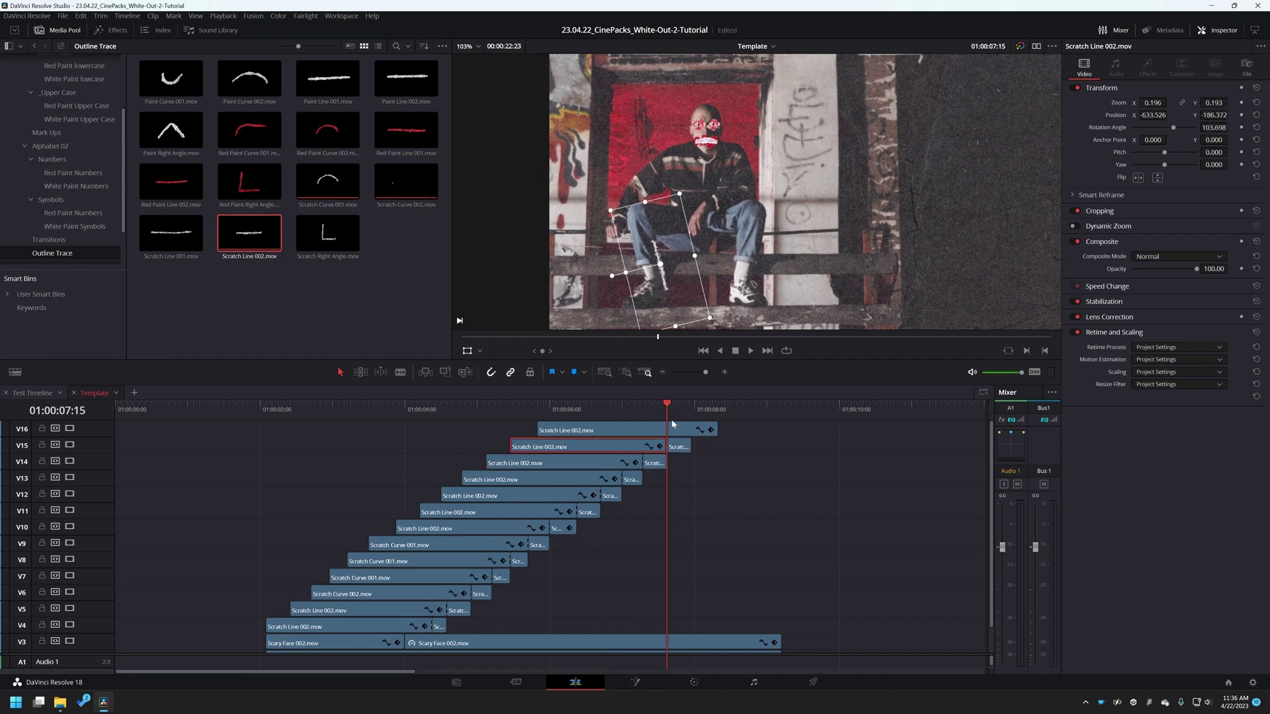
left_click_drag(676, 410, 691, 411)
Step: Turn the scratch clips' split-off end pieces into freeze frames extended to the end of the frozen shot, and play back the outline
right_click(701, 431)
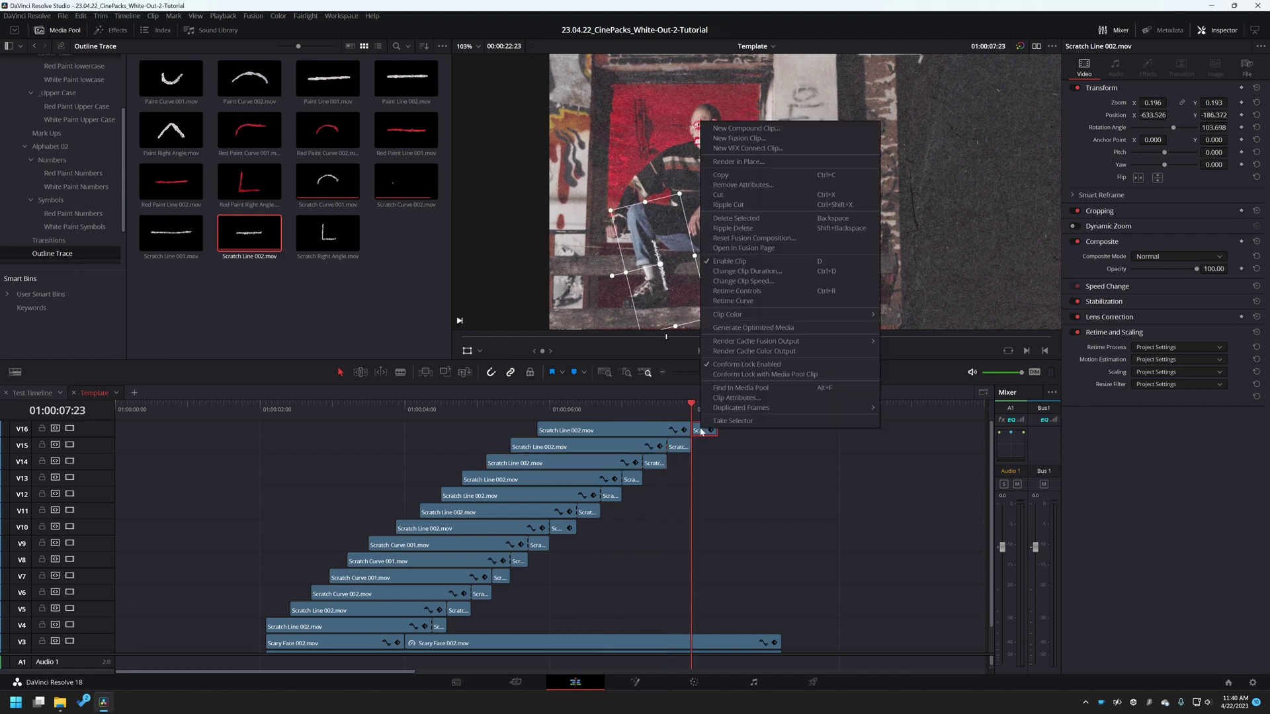
left_click(771, 283)
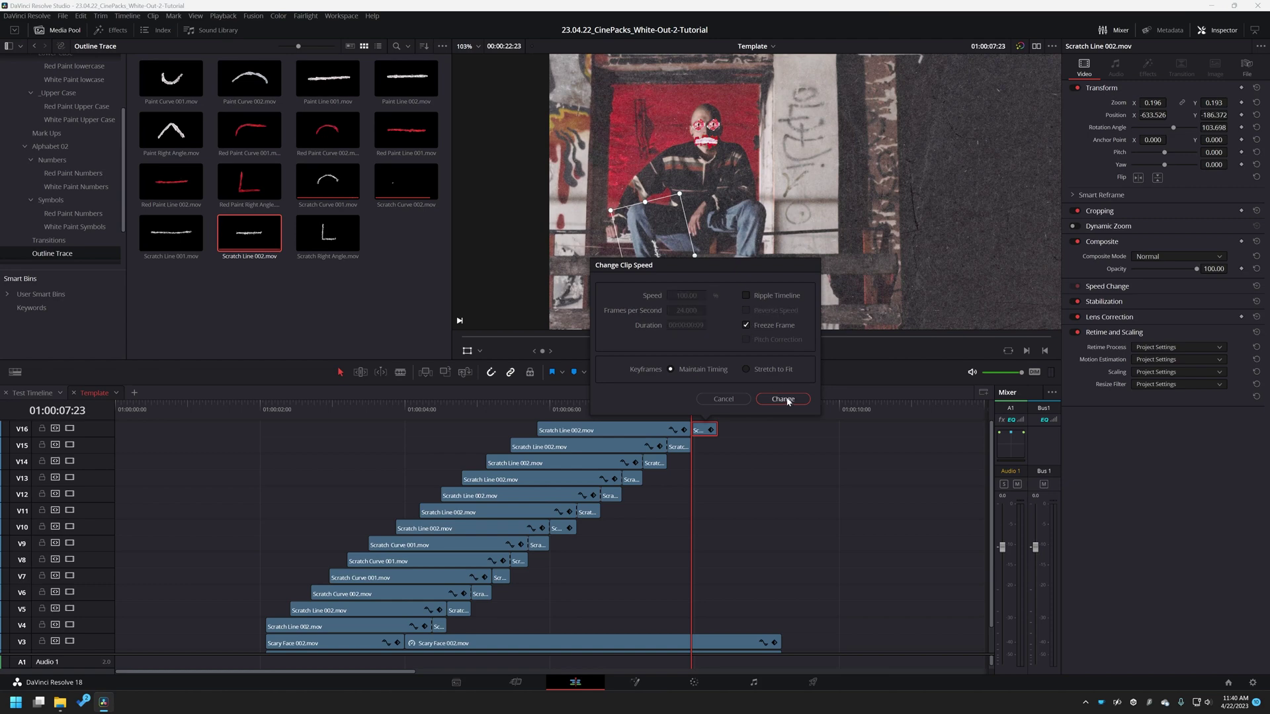
left_click(723, 399)
left_click_drag(721, 430, 783, 430)
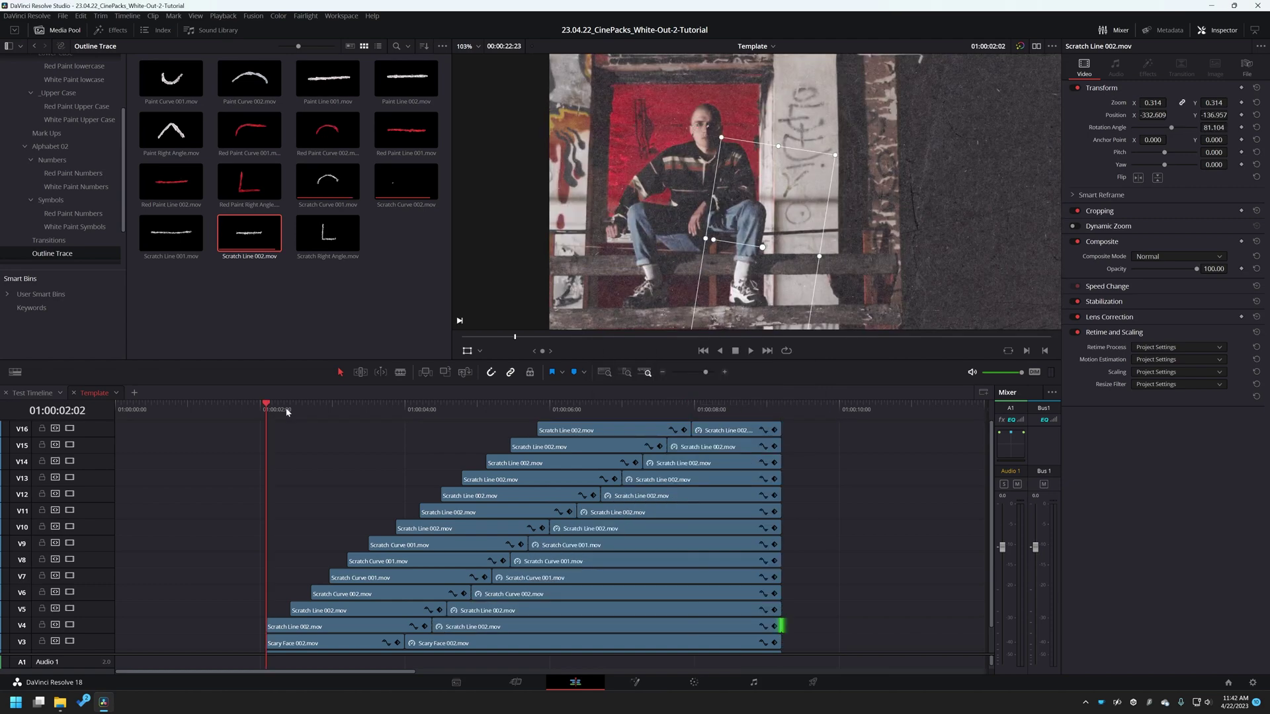
key("space")
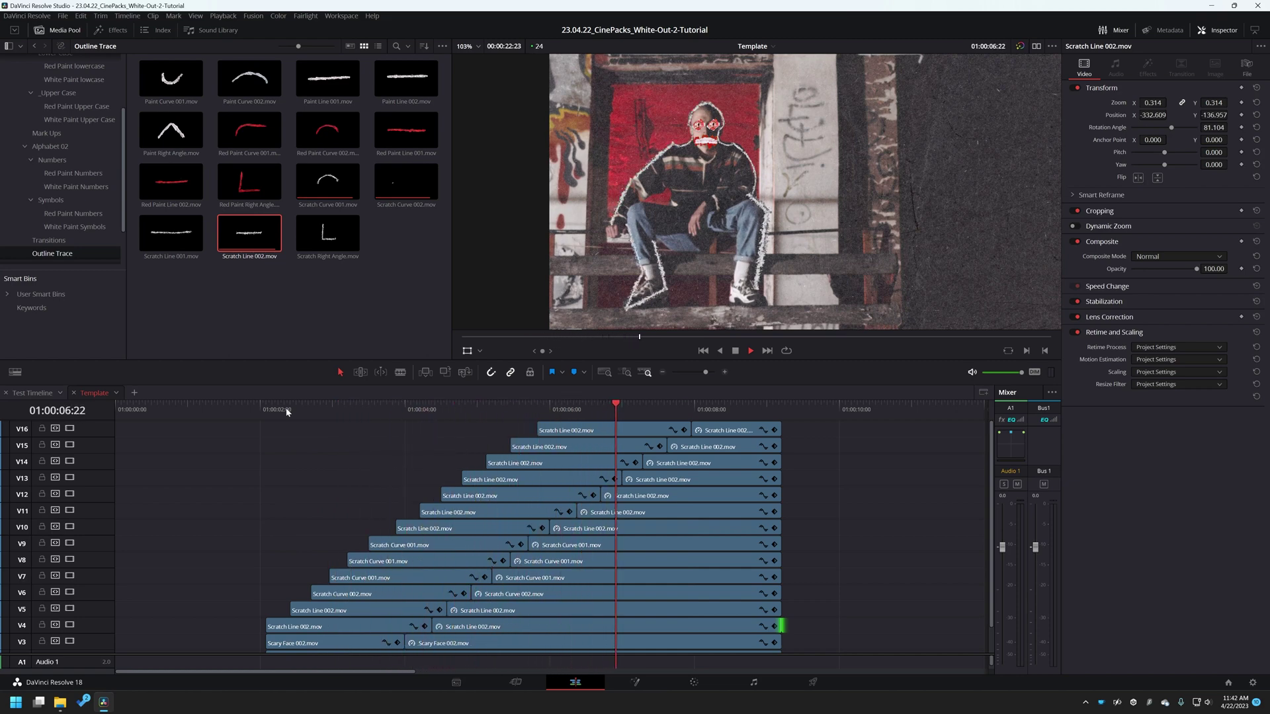
key("space")
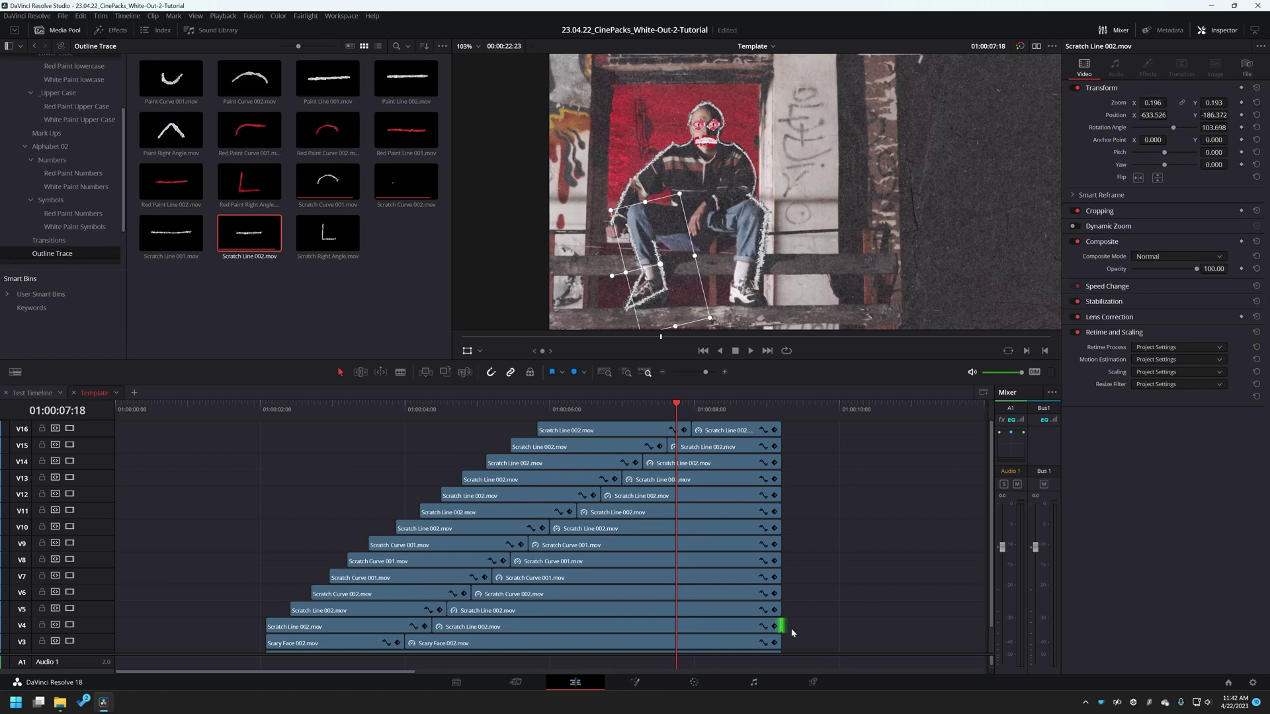
Step: Combine all scratch and face clips from Video 3 to Video 16 into a compound clip named Outline
scroll(799, 629, "down", 2)
left_click_drag(799, 623, 237, 403)
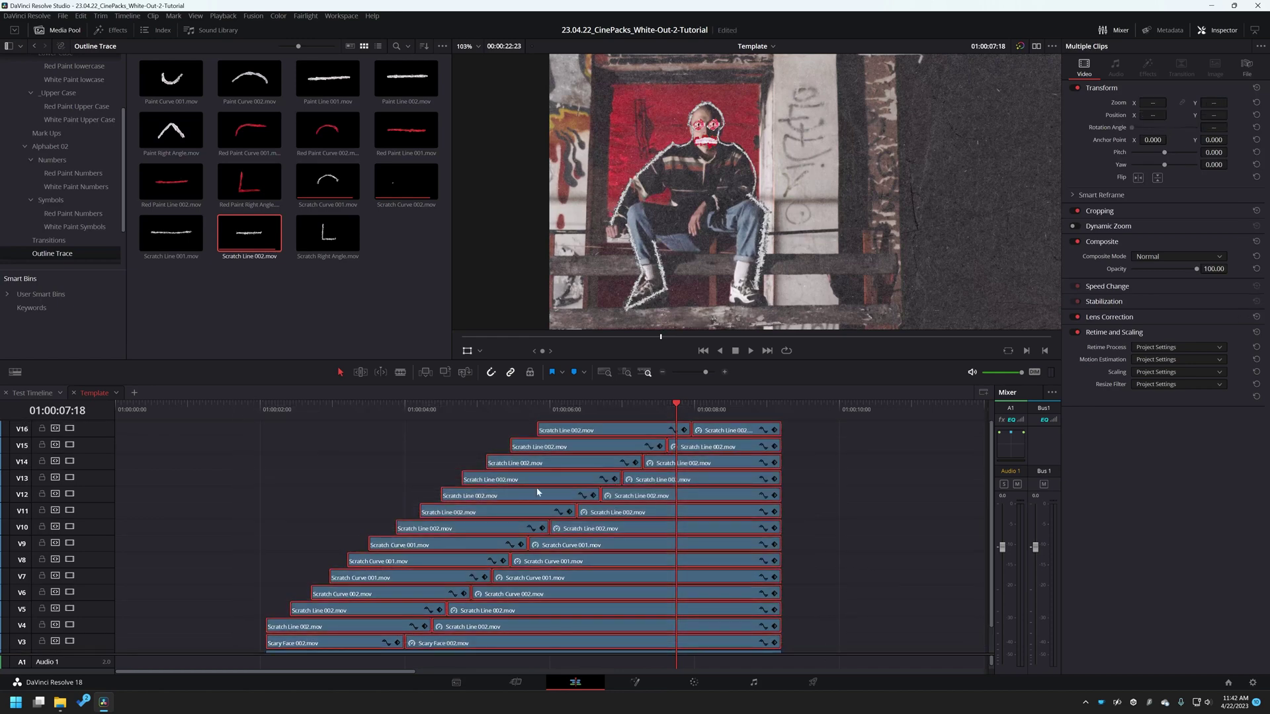
right_click(554, 447)
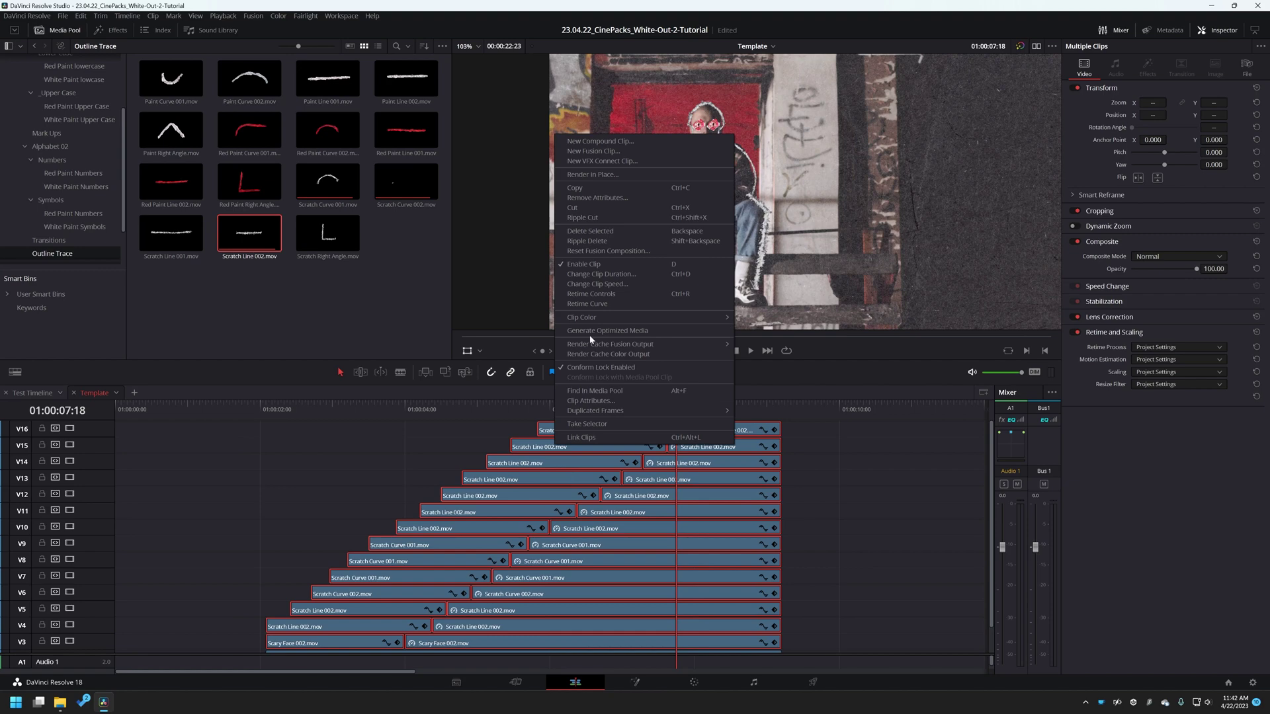
left_click(622, 142)
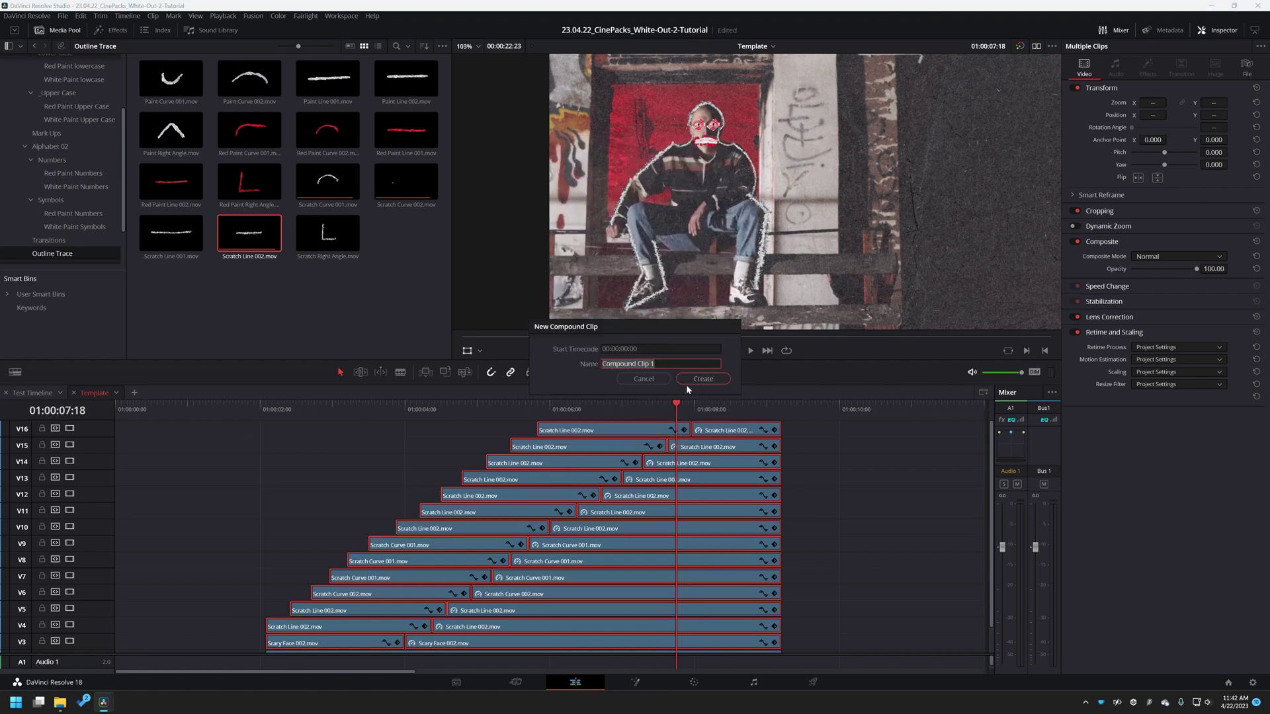
type("Outline")
left_click(686, 384)
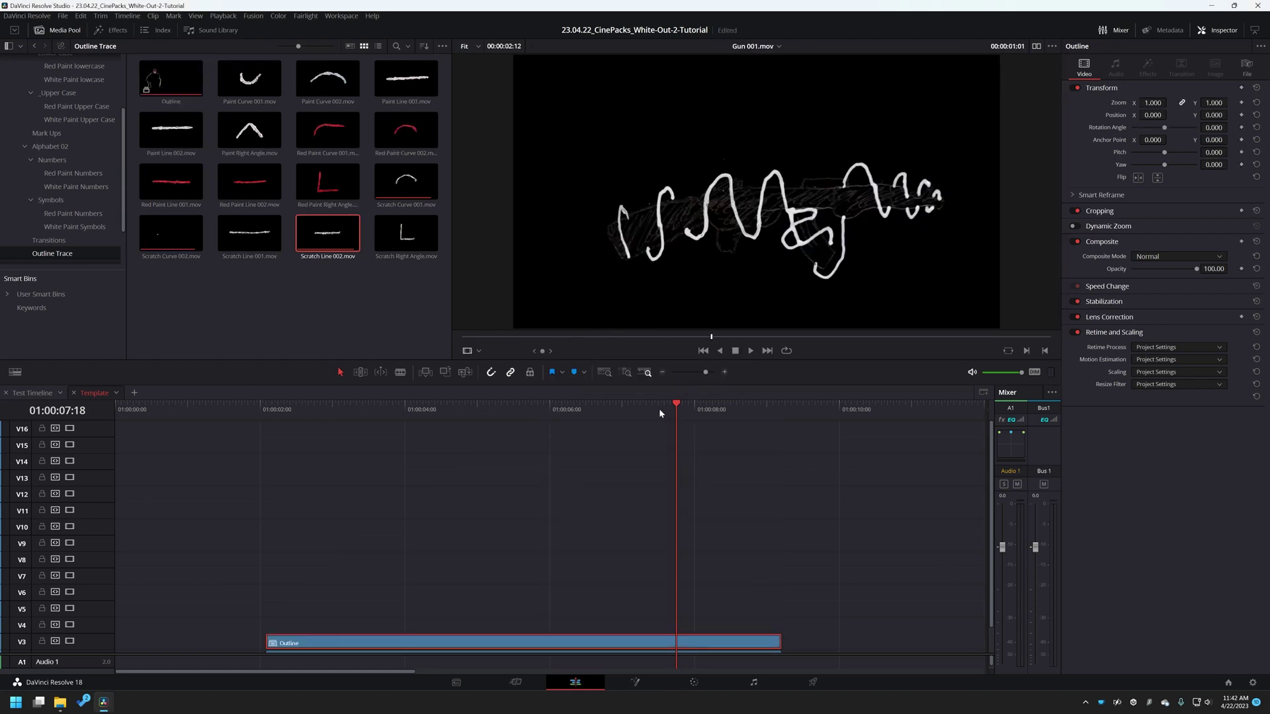
Step: Show the retime controls on the Outline clip, speed it up to about half its length and play it back
left_click_drag(658, 414, 268, 476)
scroll(371, 499, "down", 2)
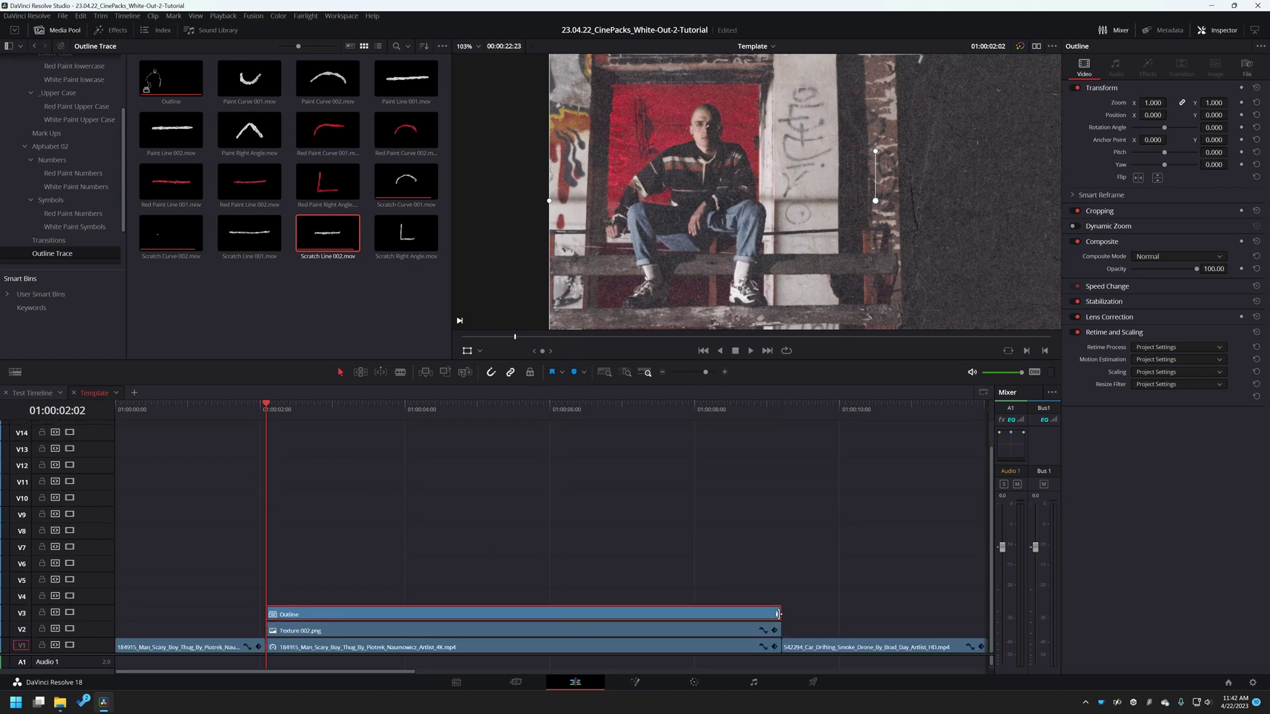
key("ctrl+r")
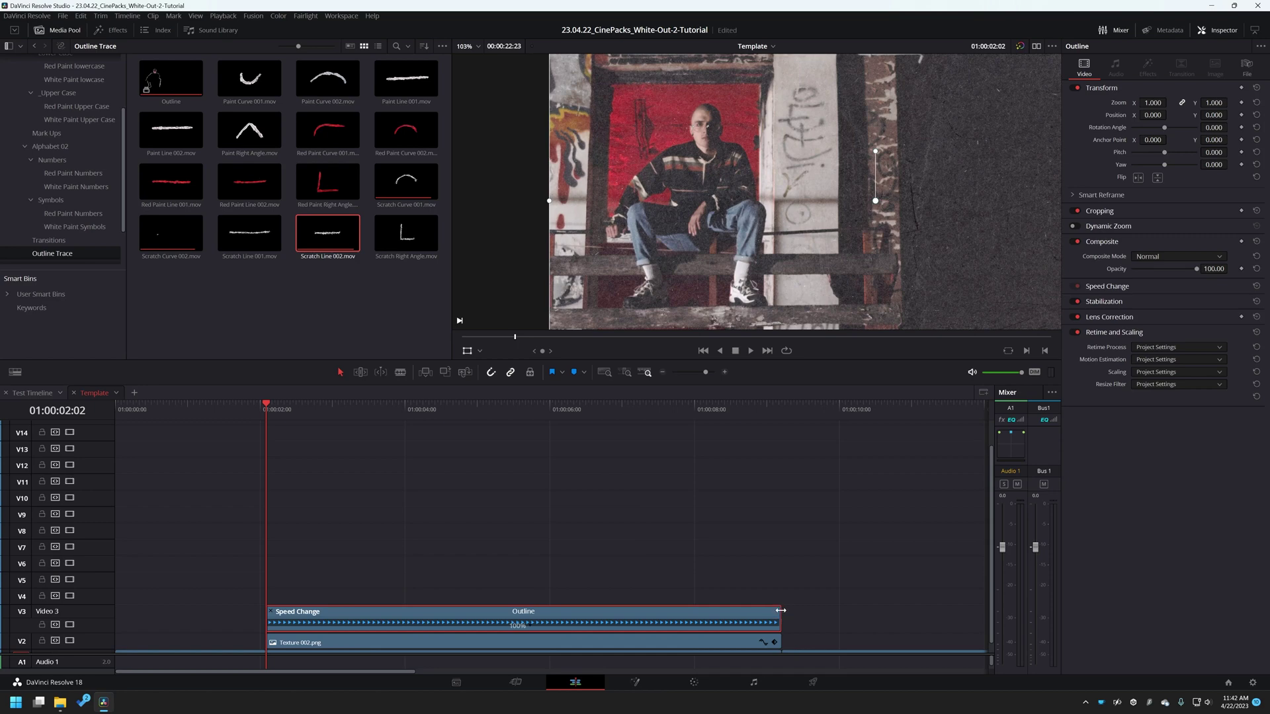
left_click_drag(780, 609, 526, 624)
key("space")
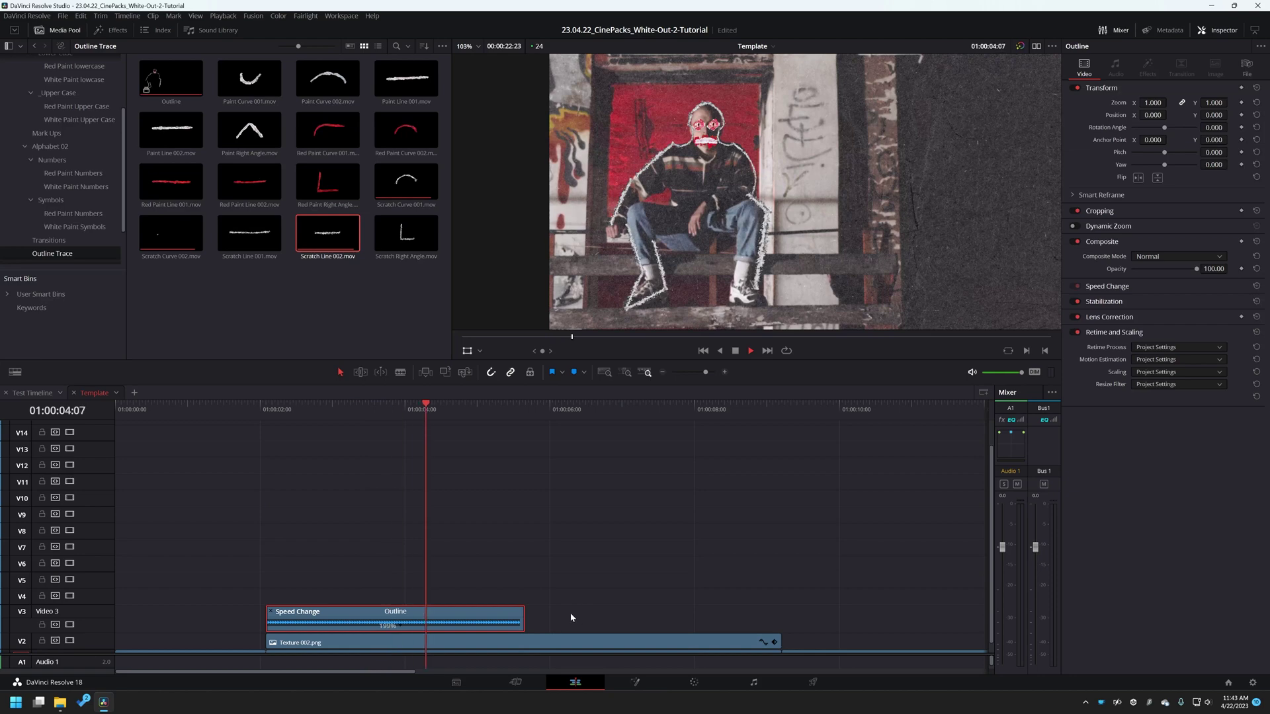
key("space")
Step: Speed up the Outline clip further to 211% and play it back from just before its start
left_click_drag(523, 624, 506, 624)
left_click(258, 408)
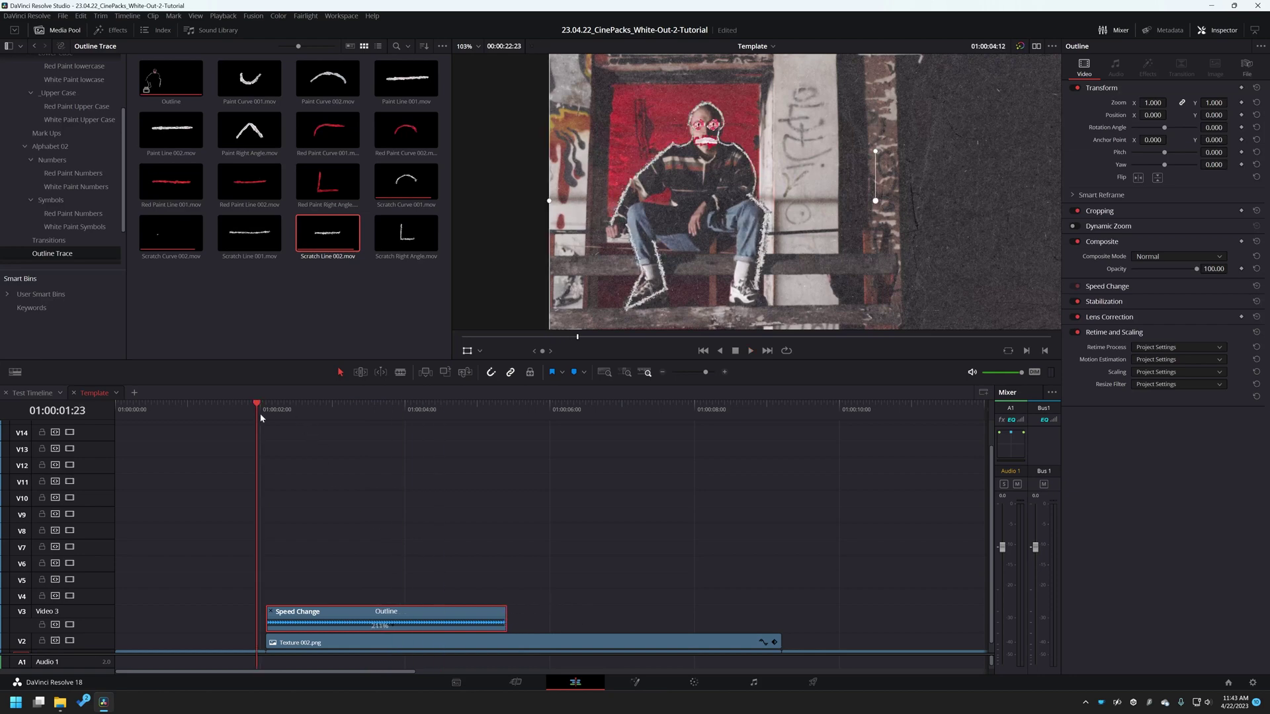
key("space")
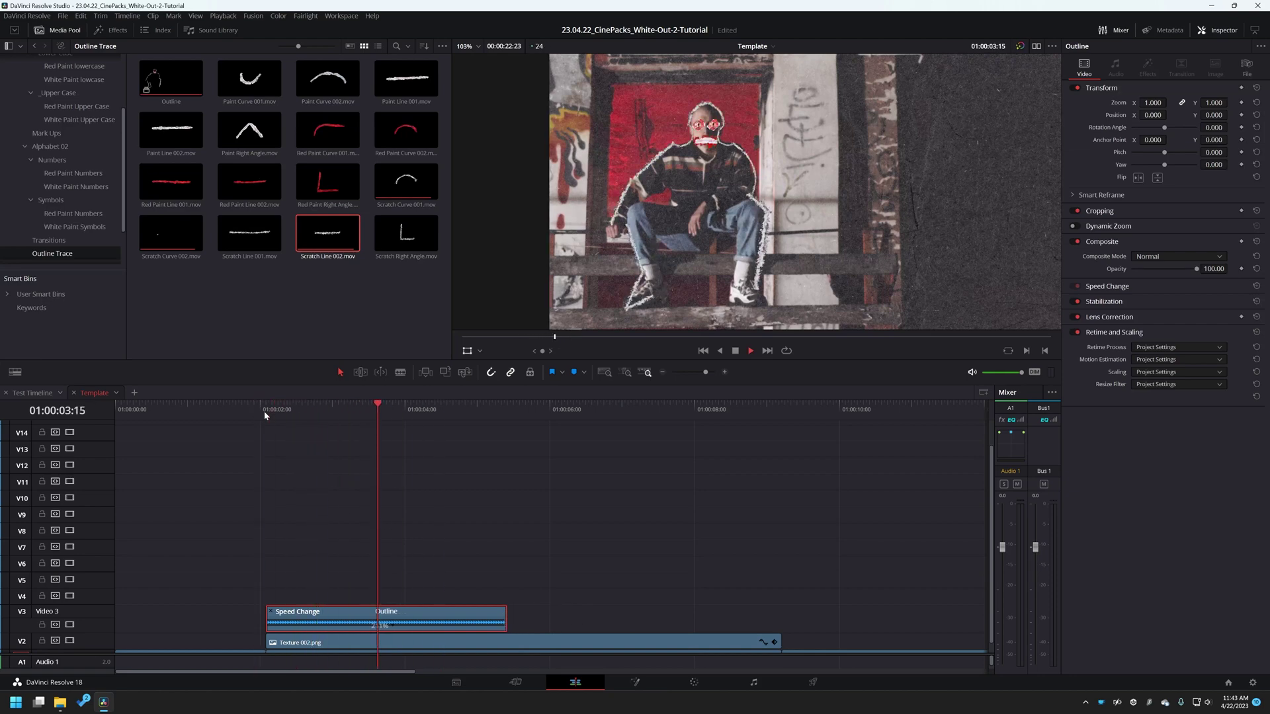
key("space")
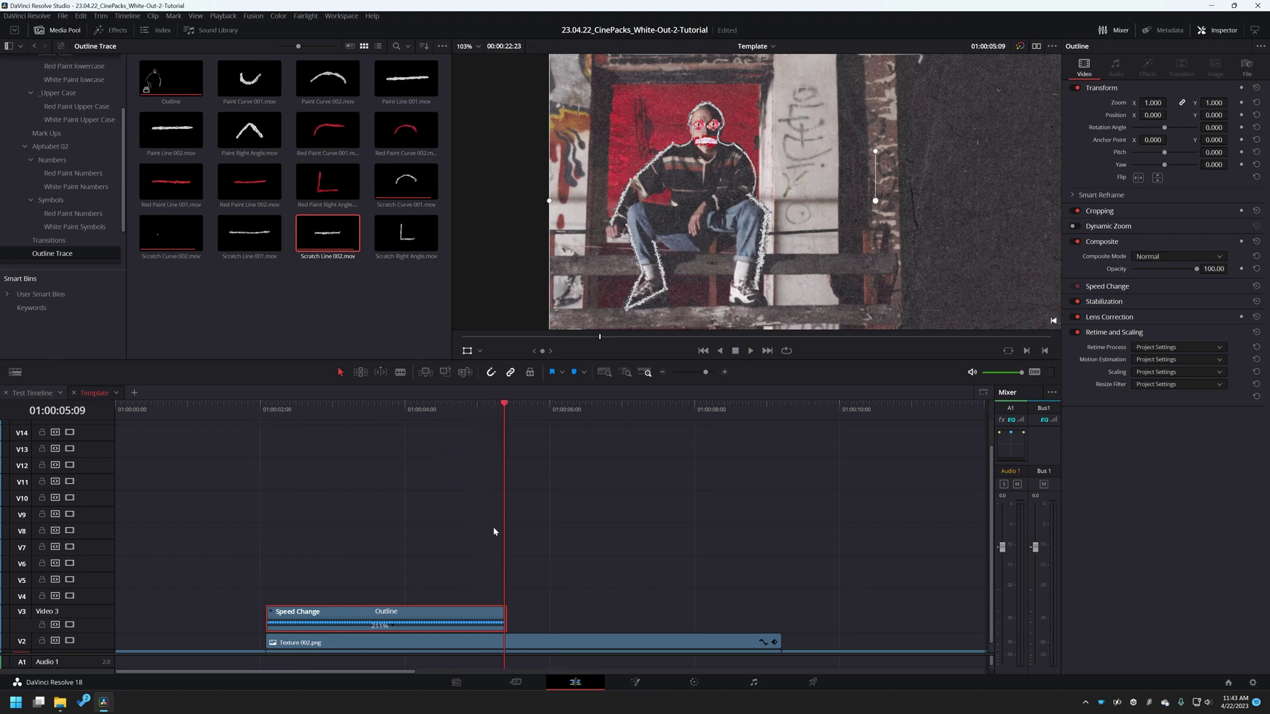
Step: Split the Outline clip at 01:00:05:06 and turn the short end piece into a freeze frame
left_click_drag(501, 412, 493, 577)
key("r")
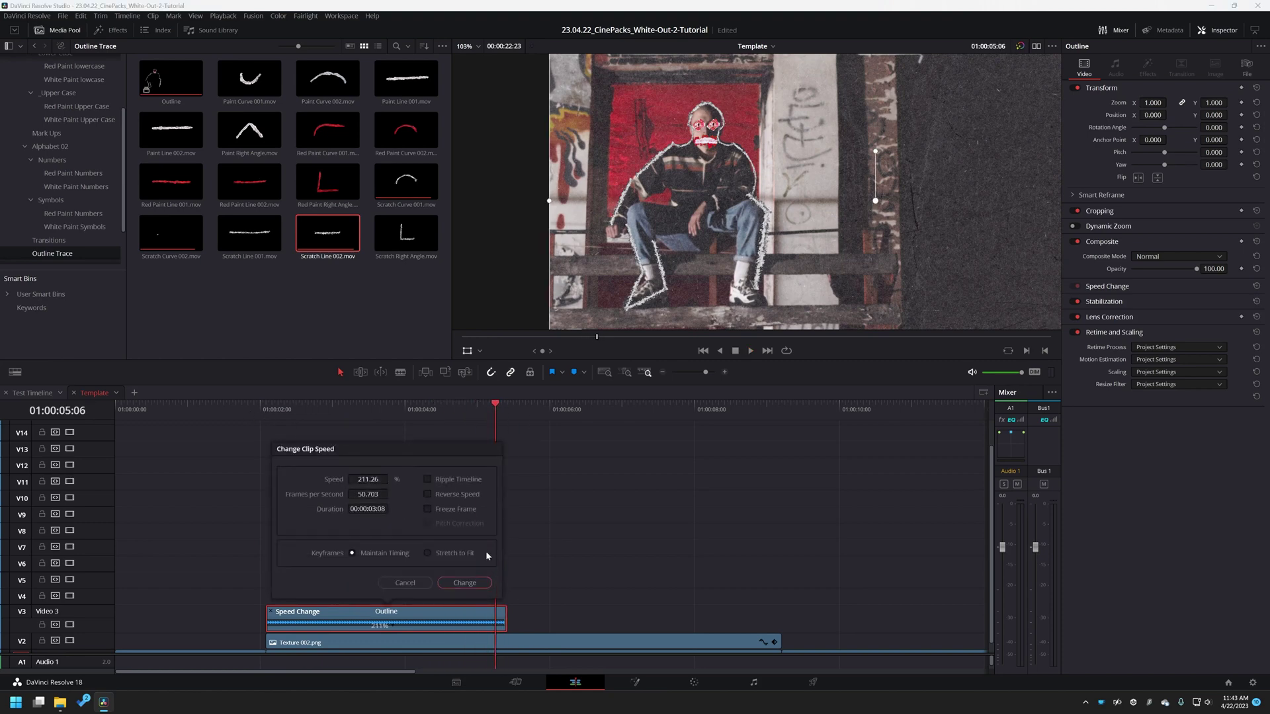
left_click(412, 584)
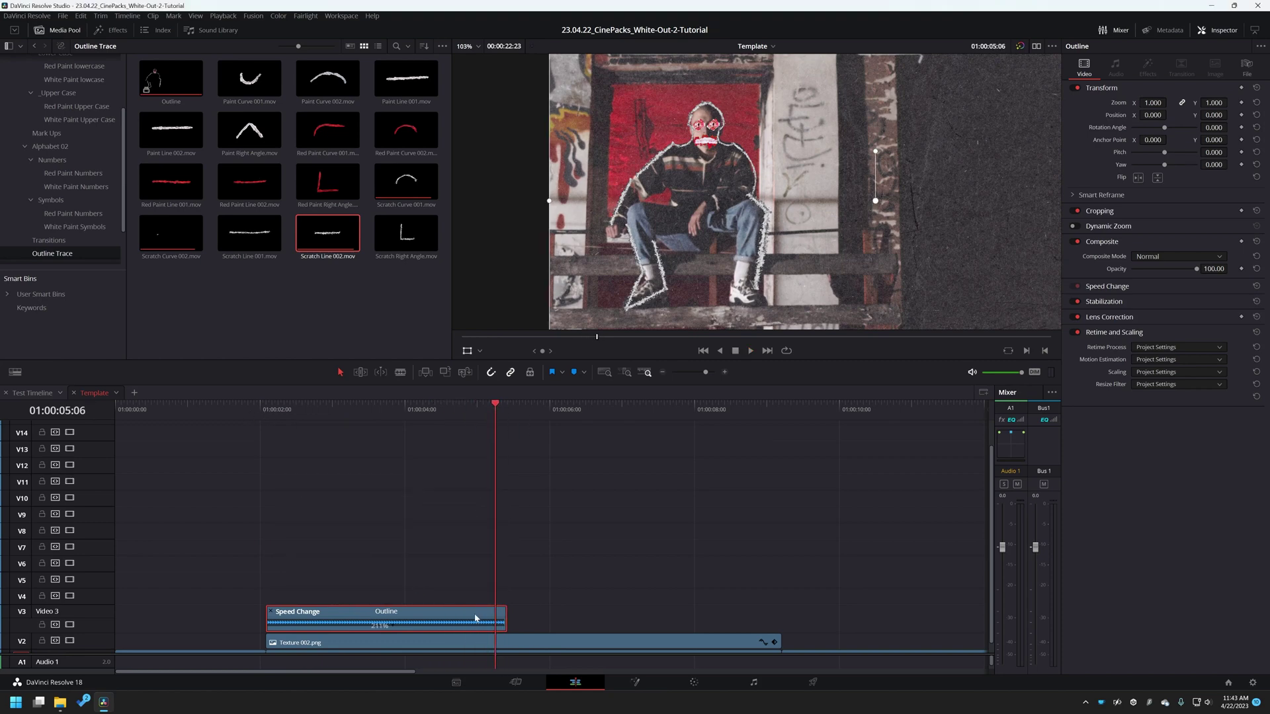
key("ctrl+b")
left_click(499, 625)
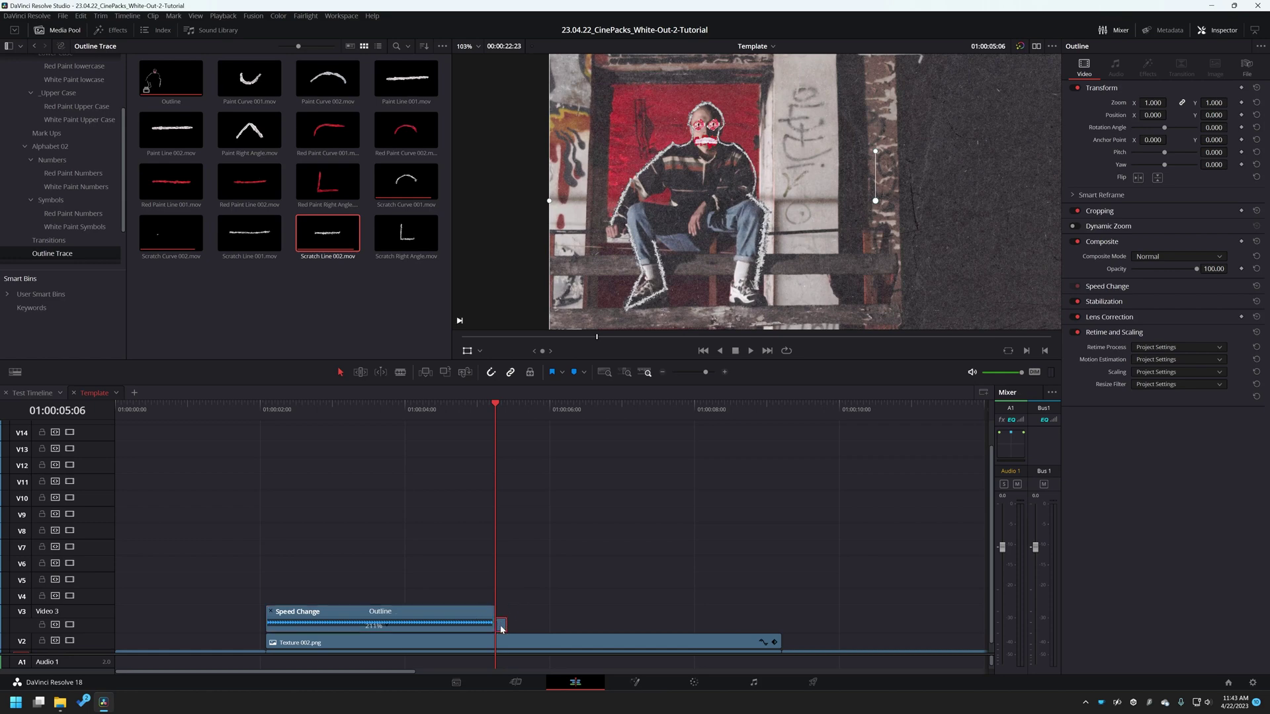
key("r")
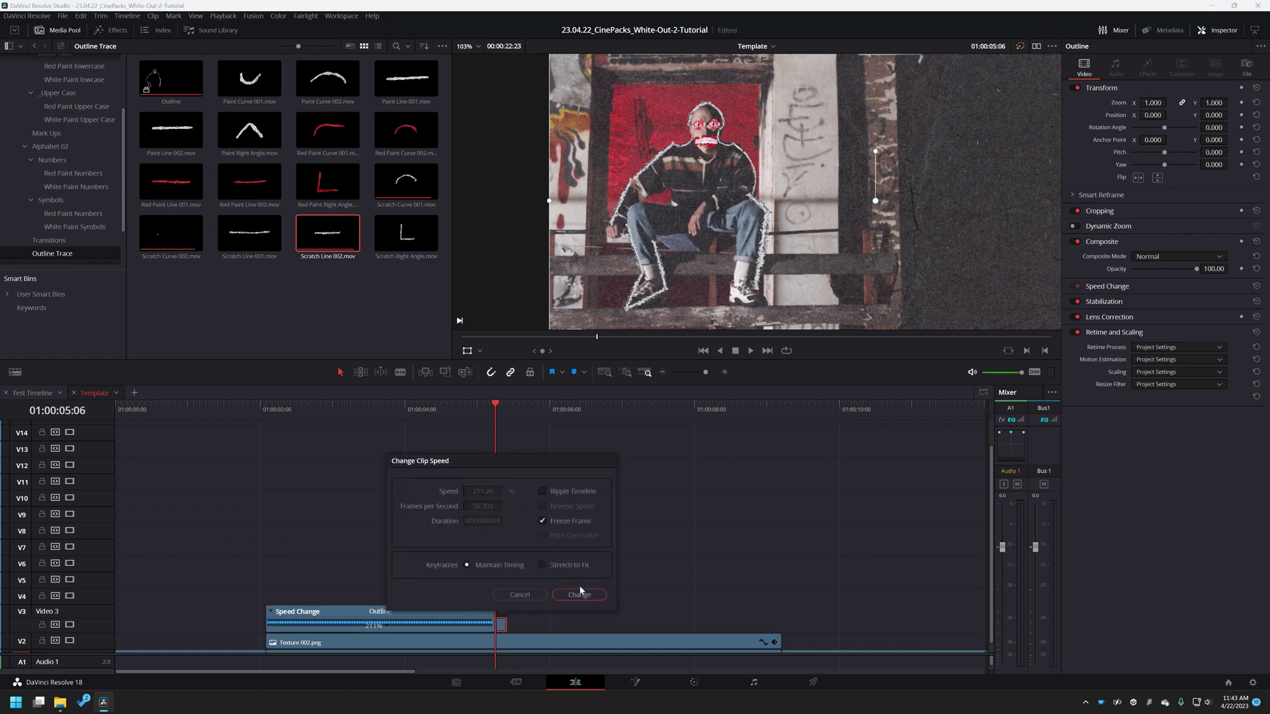
left_click(579, 595)
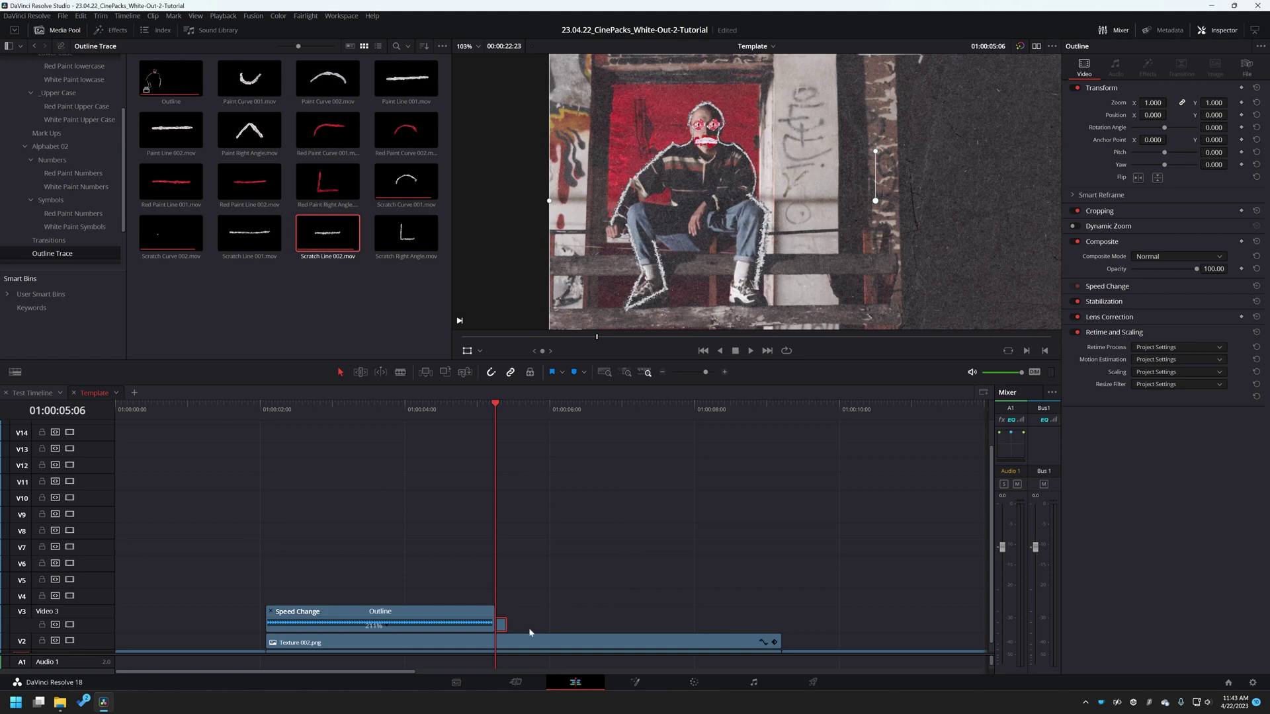
Step: Make the Video 3 track taller and extend the frozen Outline piece to the end of the Texture 002.png clip
scroll(534, 626, "up", 2)
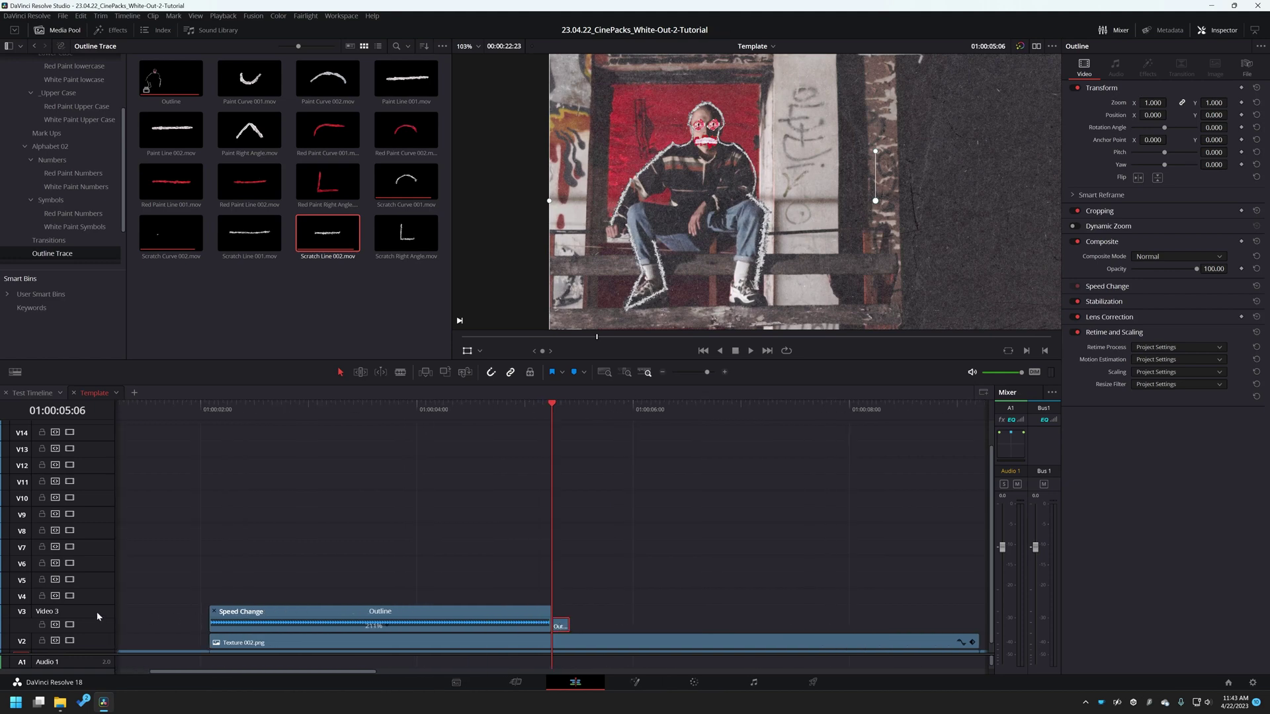
left_click_drag(97, 605, 97, 580)
left_click_drag(568, 607, 960, 609)
scroll(509, 540, "right", 5)
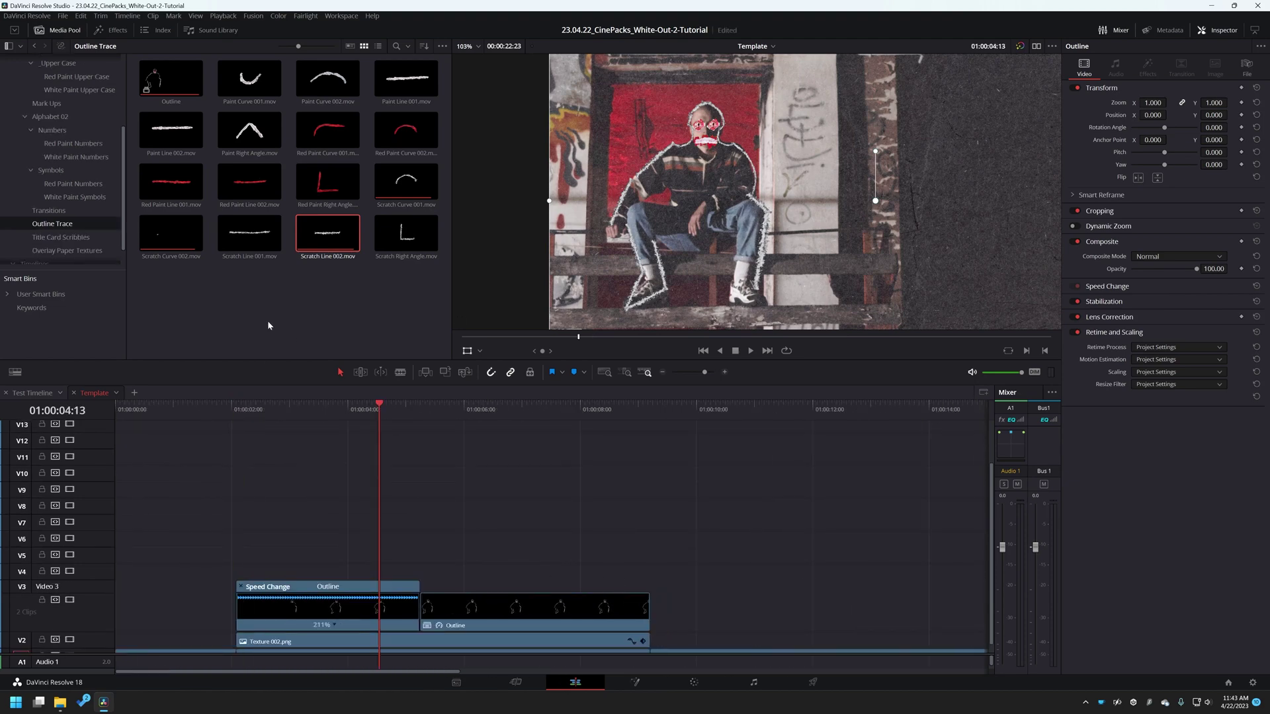
Step: Create an empty timeline named White Out Title in the Timelines bin
scroll(58, 148, "up", 3)
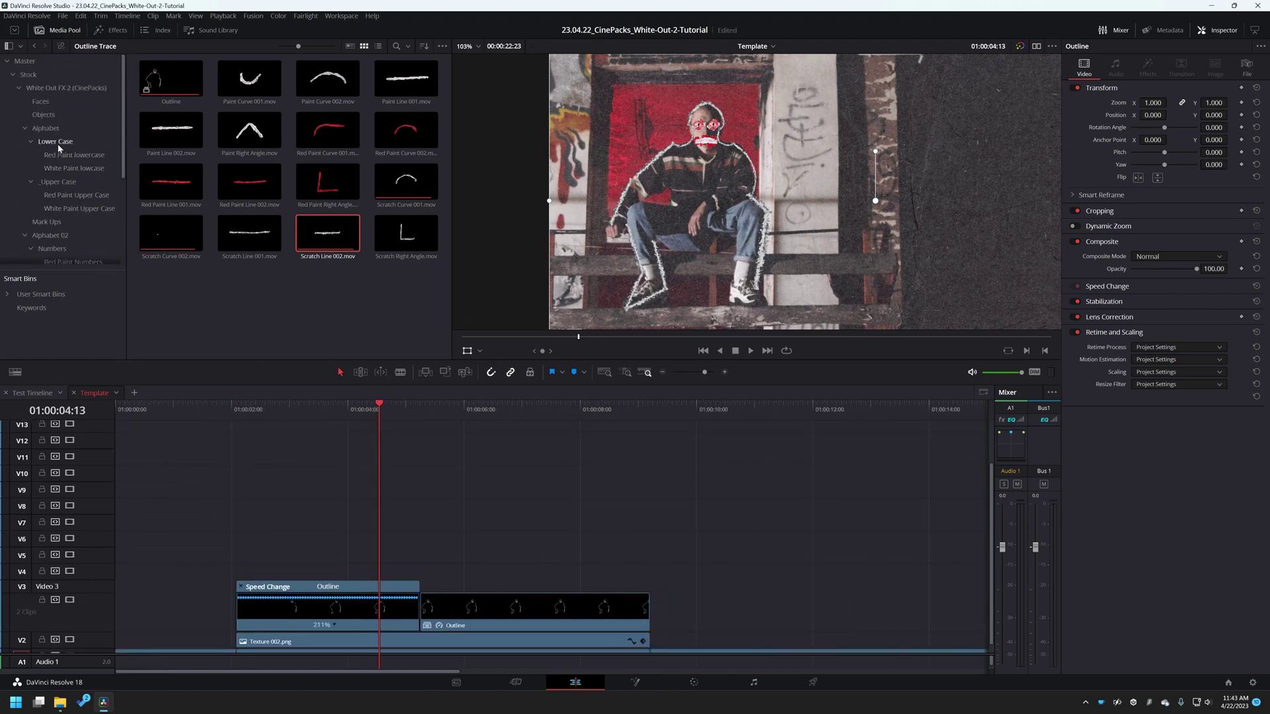
scroll(66, 152, "down", 3)
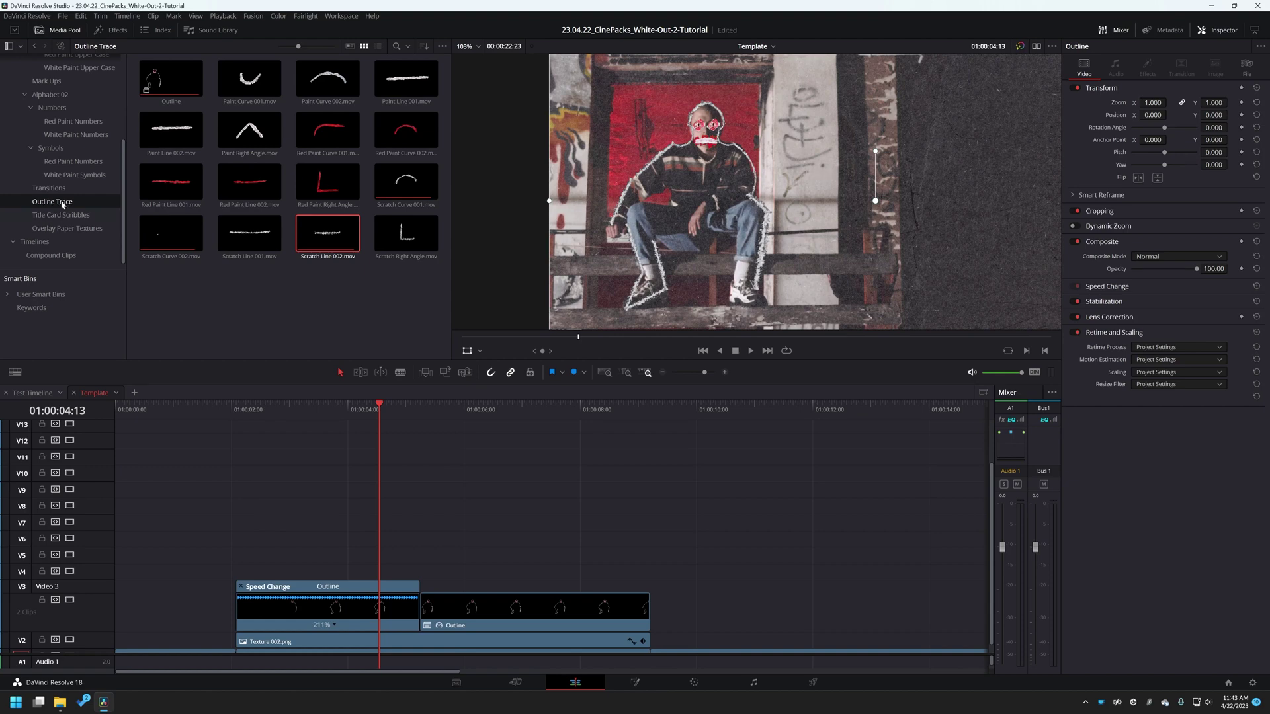
left_click(34, 242)
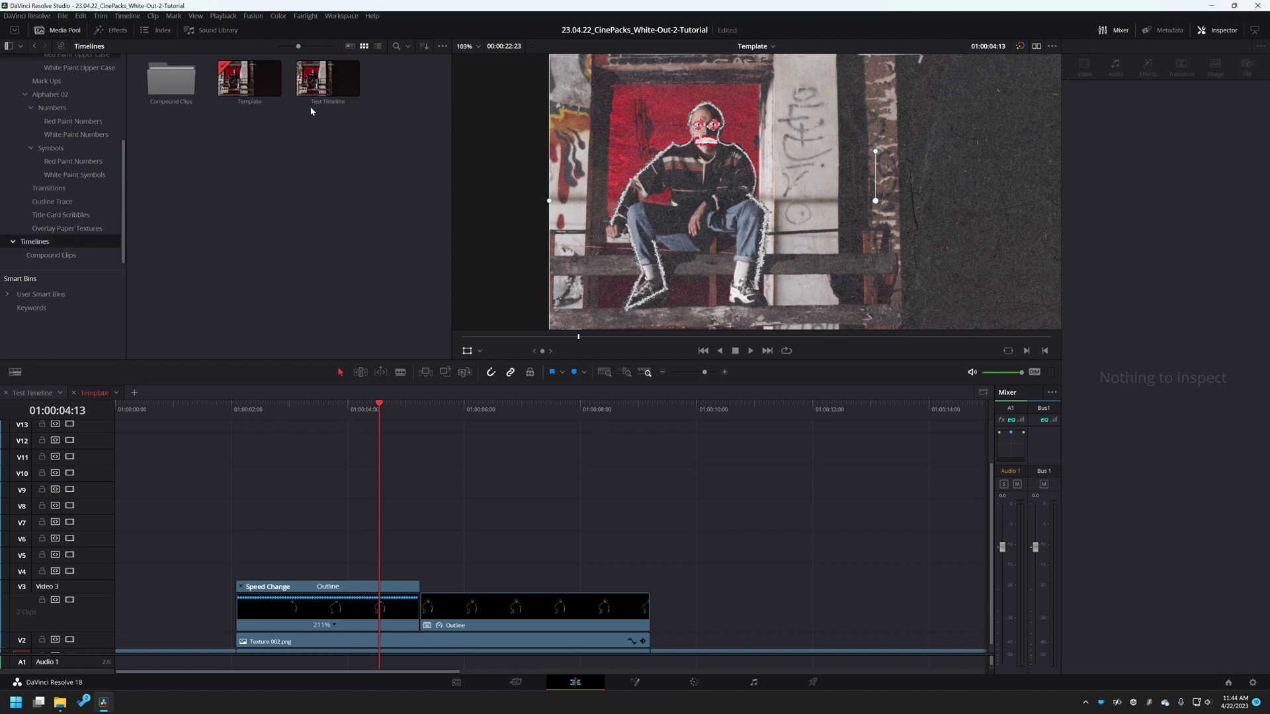
right_click(299, 173)
mouse_move(372, 175)
left_click(523, 177)
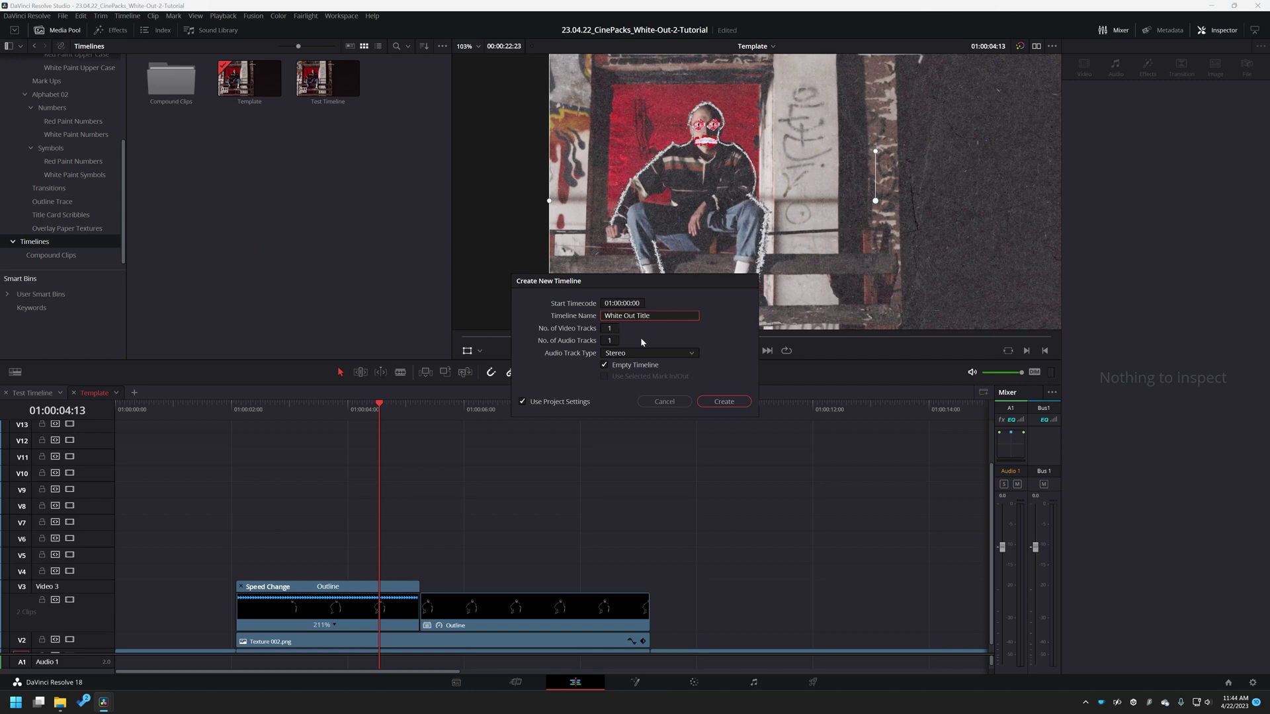
key("Return")
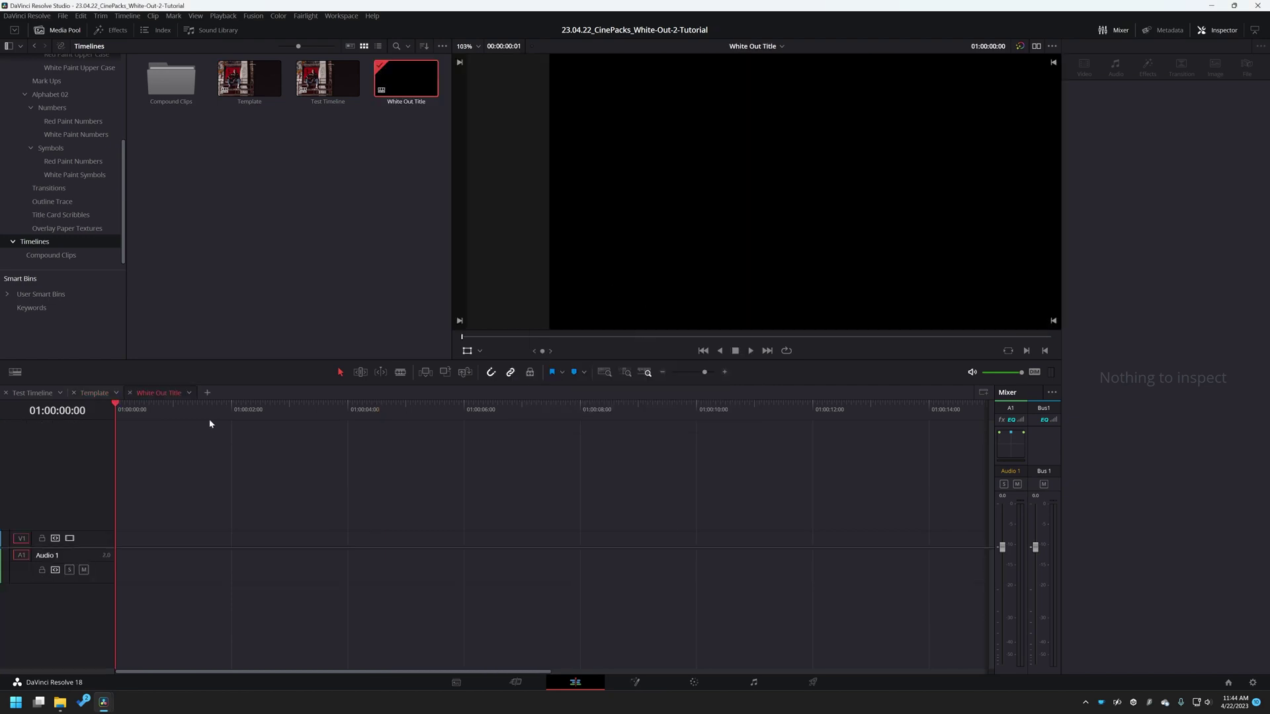
Step: Place Black Scribble 001.mov from the Title Card Scribbles bin at the start of Video 1 in the new timeline
scroll(90, 180, "up", 5)
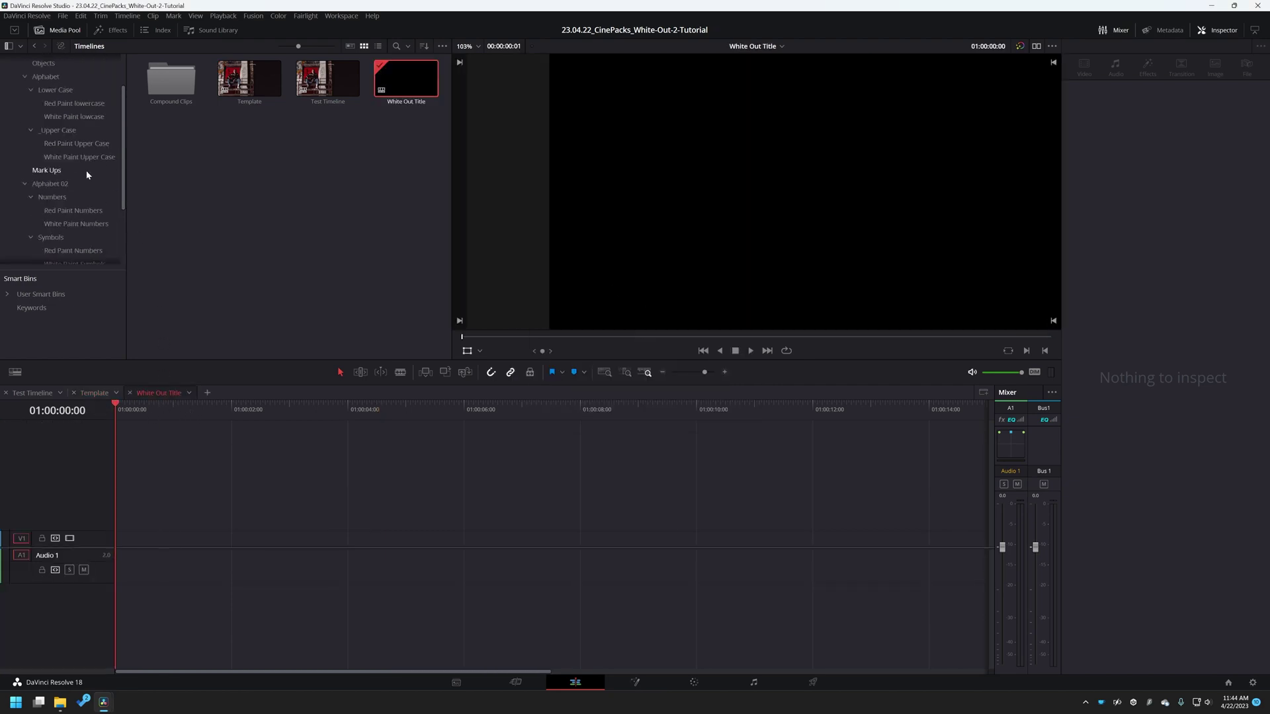
left_click(53, 88)
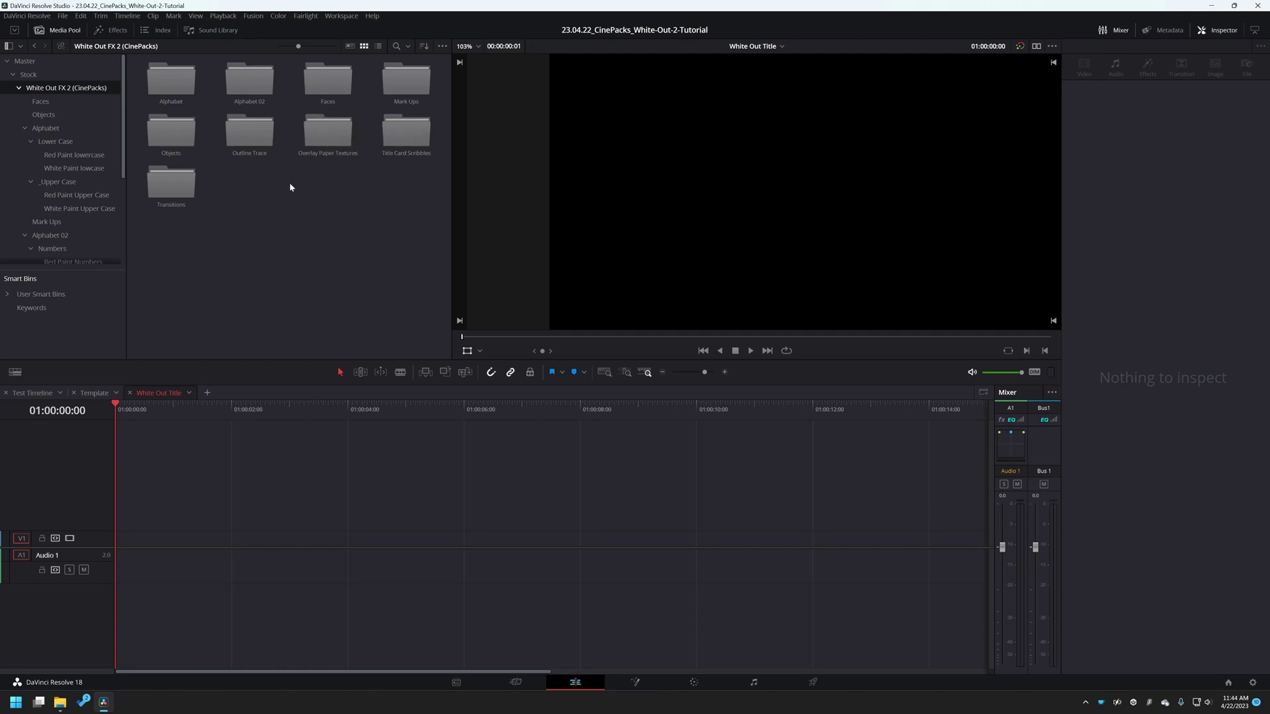
double_click(406, 132)
mouse_move(235, 81)
left_mouse_down()
mouse_move(249, 79)
mouse_move(131, 555)
mouse_move(116, 540)
left_mouse_up()
Step: Scale the Black Scribble 001.mov clip down to a zoom of about 0.855 in the preview, checking it at 01:00:01:00
left_click_drag(132, 413, 174, 416)
scroll(701, 177, "down", 4)
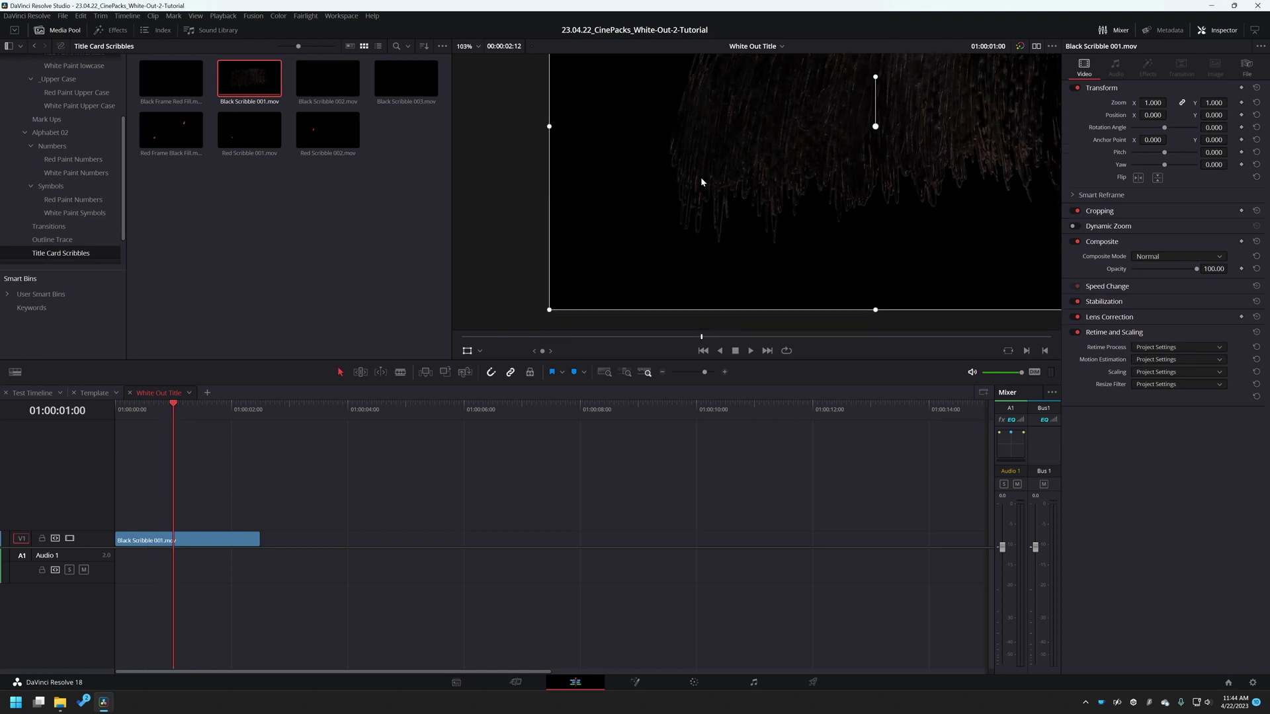
scroll(743, 156, "down", 2)
scroll(743, 154, "down", 3)
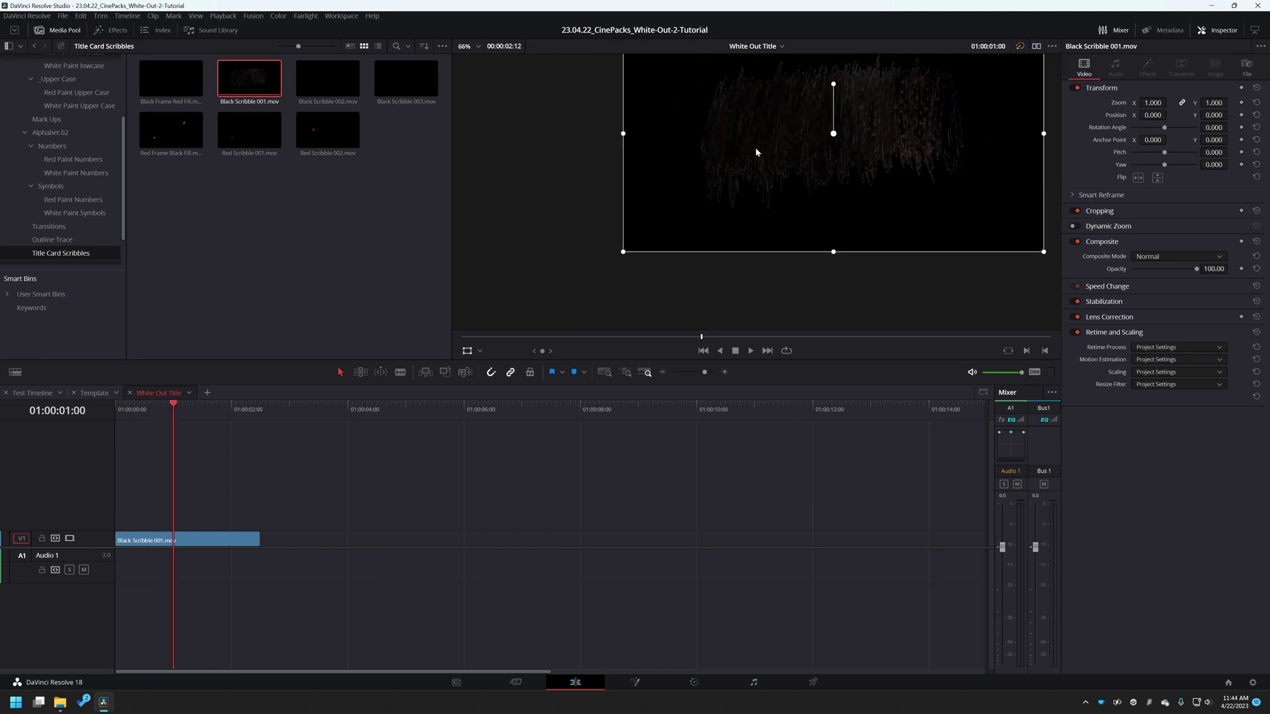
left_click_drag(584, 107, 607, 113)
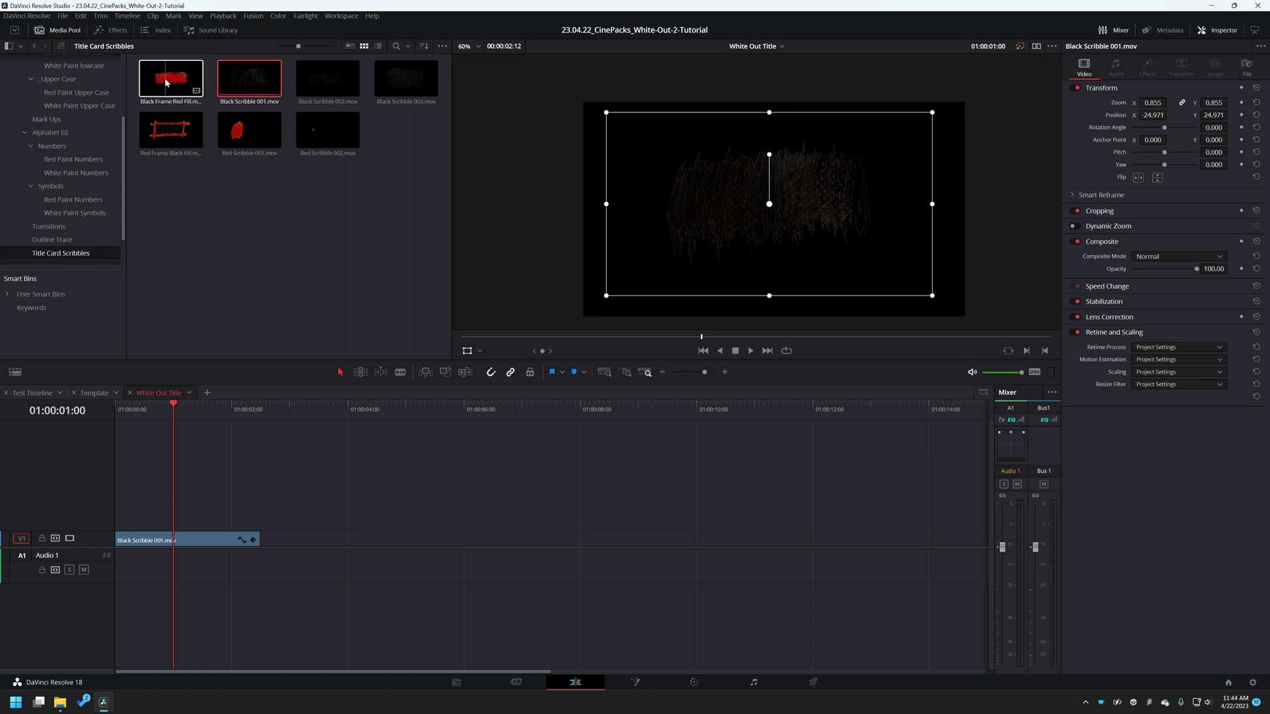
Step: Place Black Frame Red Fill.mov on Video 2 above the black scribble, starting at the beginning of the timeline
left_click_drag(165, 82, 134, 523)
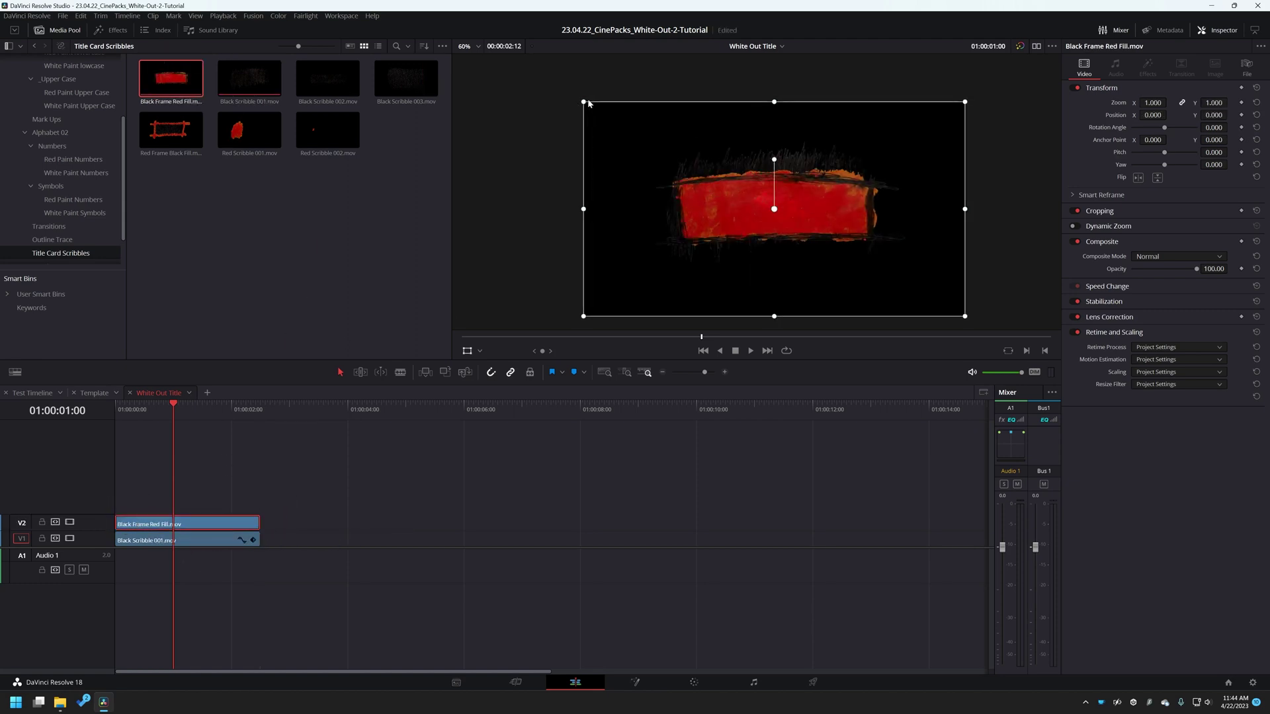
Step: Scale the Black Frame Red Fill.mov clip to a zoom of about 0.719 and position it at about X 70, Y -200 over the lower scribble
left_click_drag(589, 103, 657, 141)
left_click_drag(842, 210, 879, 268)
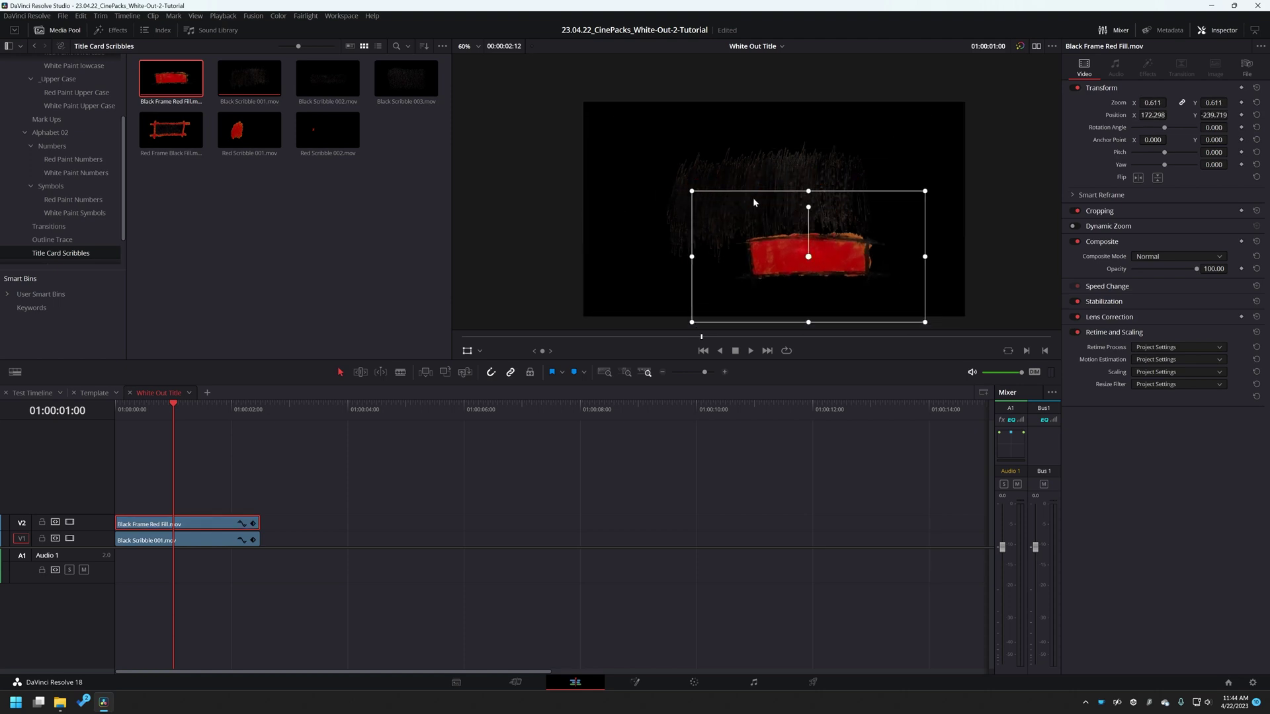
mouse_move(692, 192)
left_mouse_down()
mouse_move(699, 199)
mouse_move(671, 180)
left_mouse_up()
left_click_drag(833, 248, 812, 240)
Step: Place W.mov from the White Paint Upper Case bin at the start of Video 3 in the title timeline
scroll(56, 164, "up", 3)
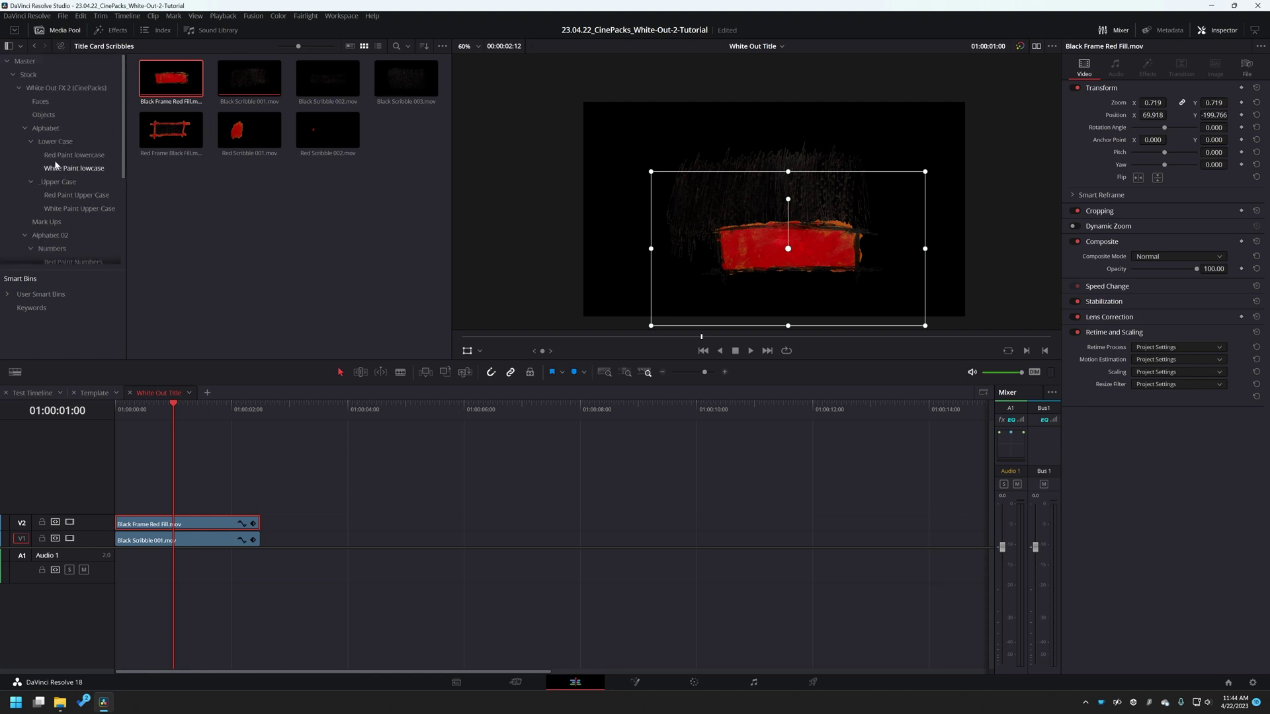
left_click(50, 128)
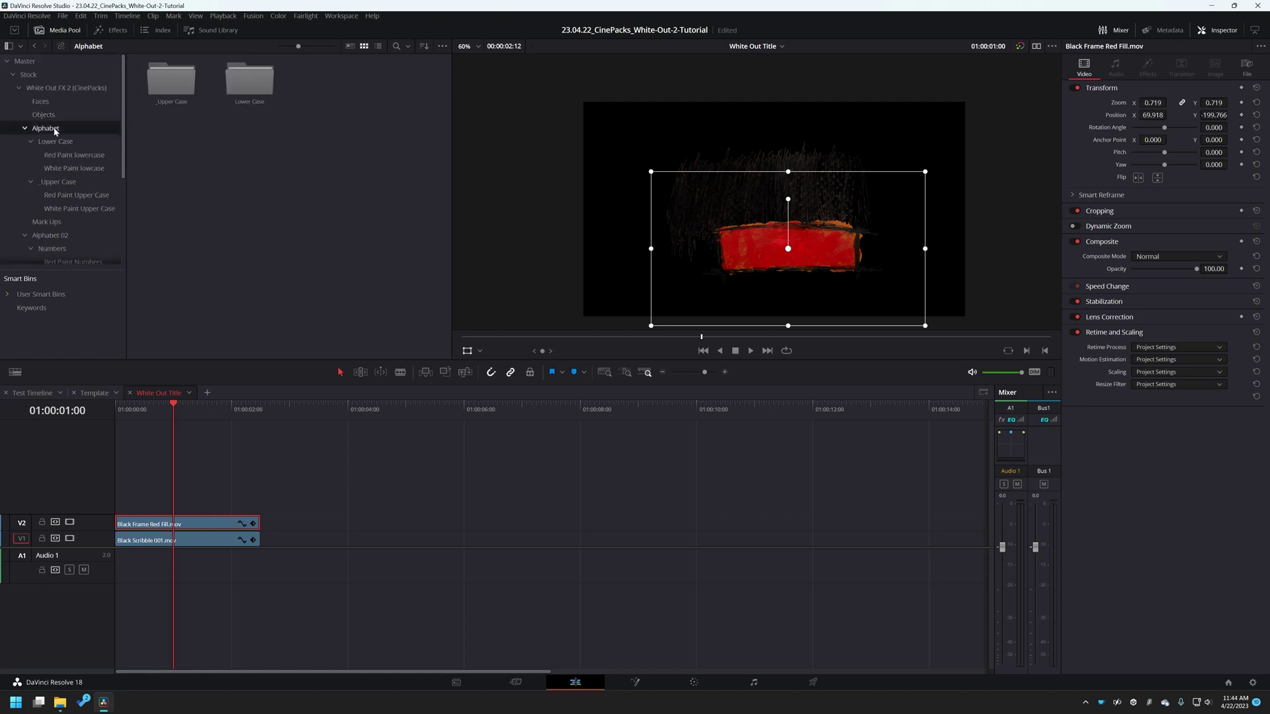
double_click(172, 83)
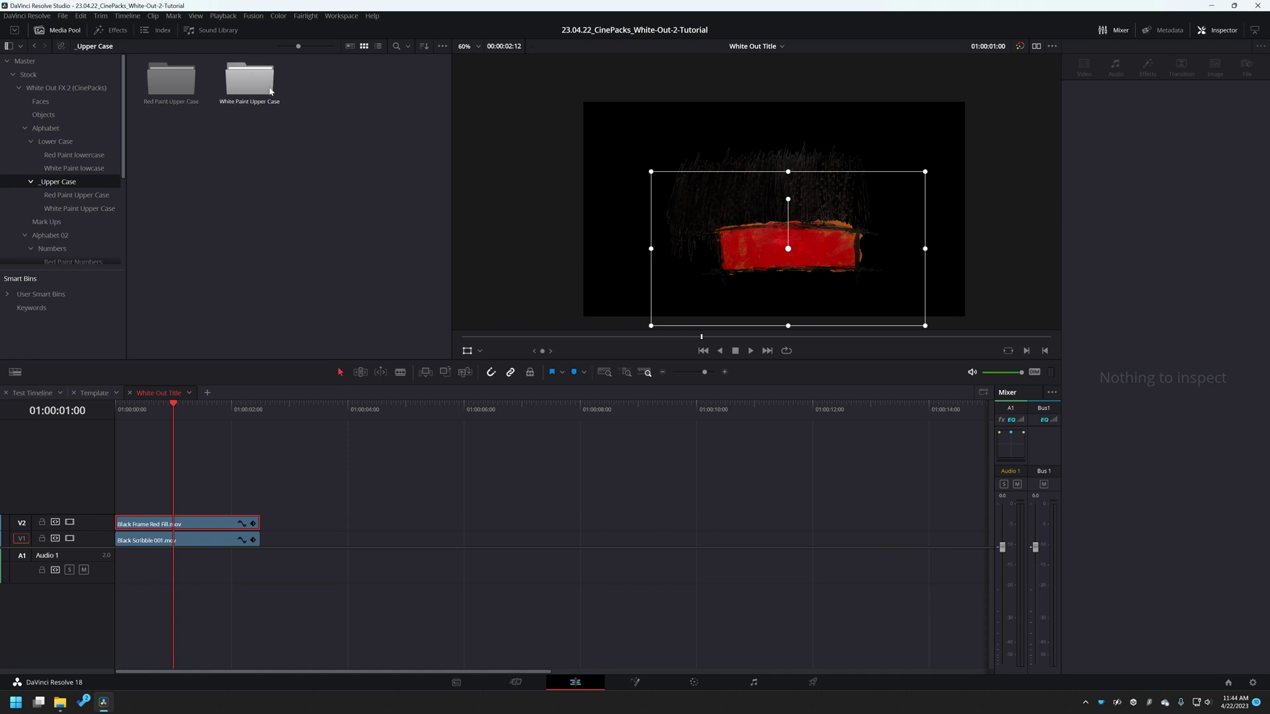
double_click(171, 80)
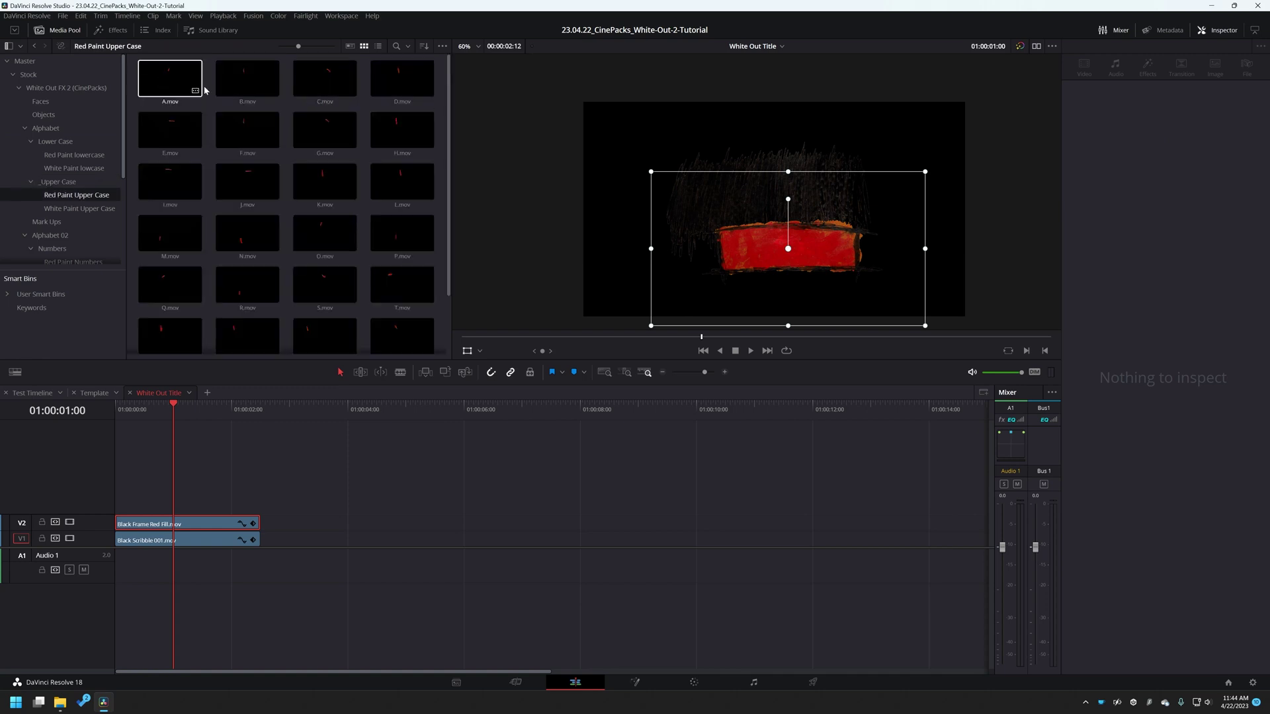
scroll(249, 225, "down", 2)
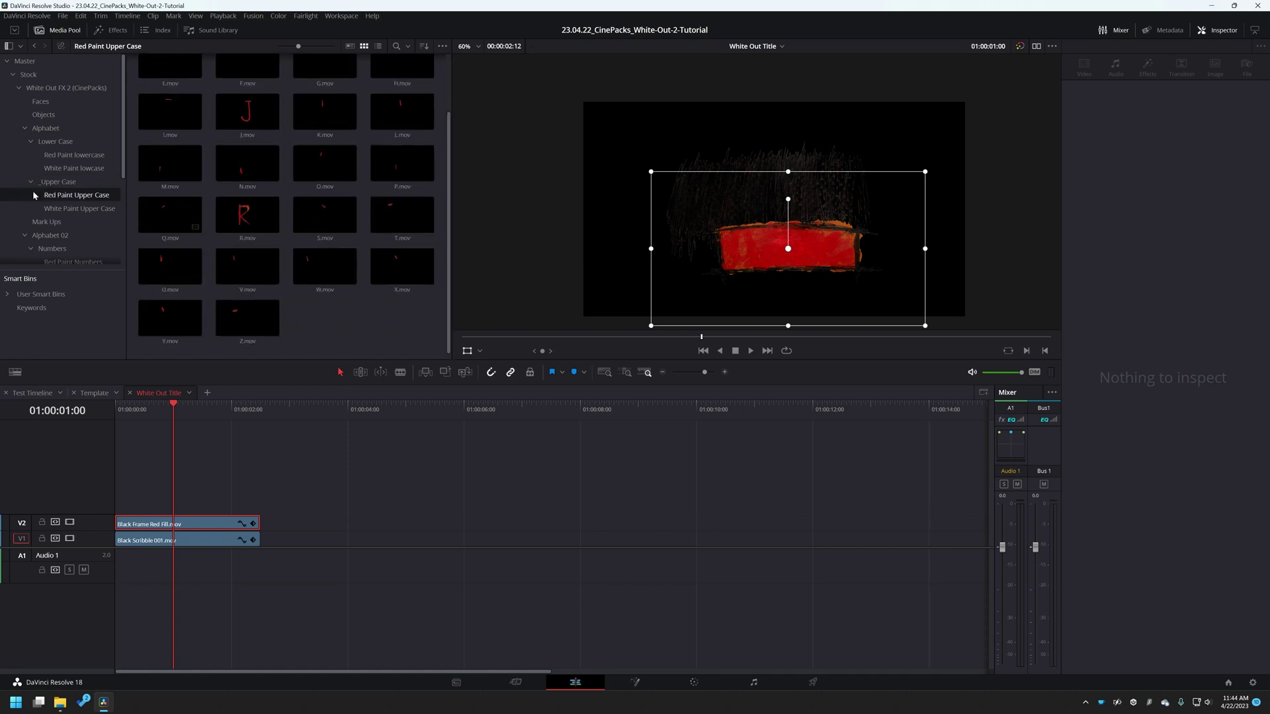
left_click(79, 208)
scroll(225, 113, "up", 2)
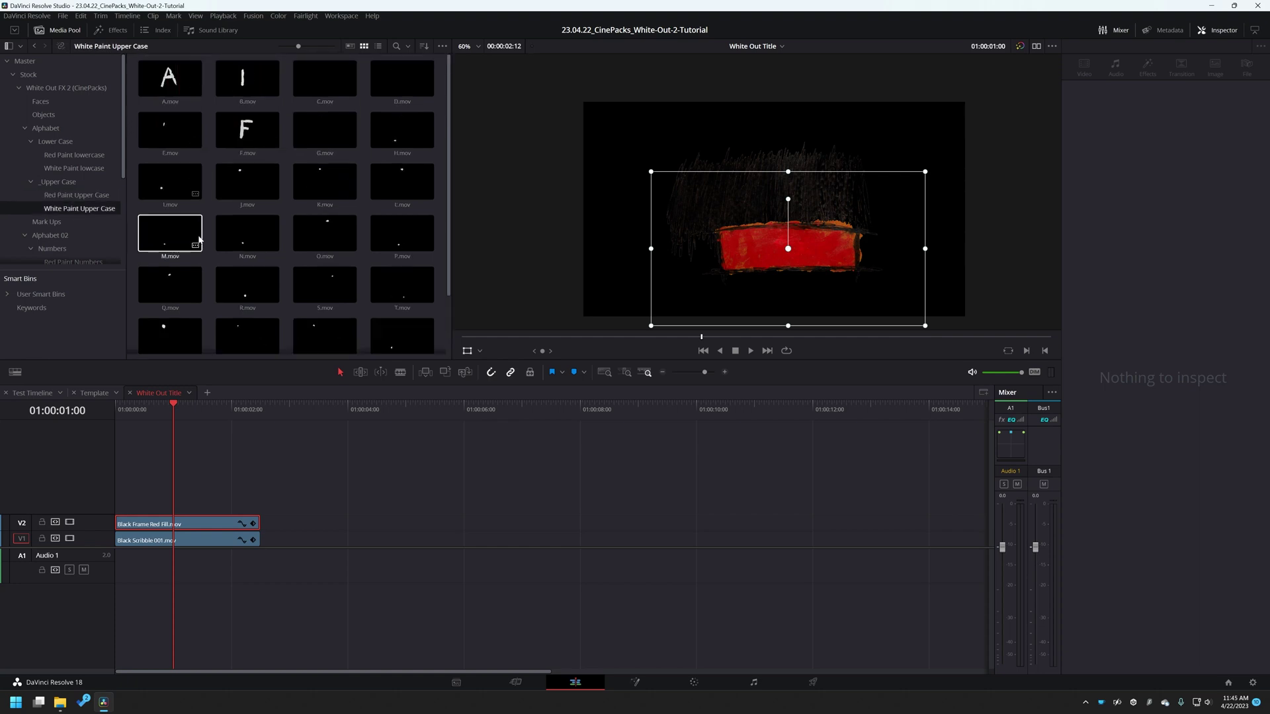
scroll(173, 241, "down", 2)
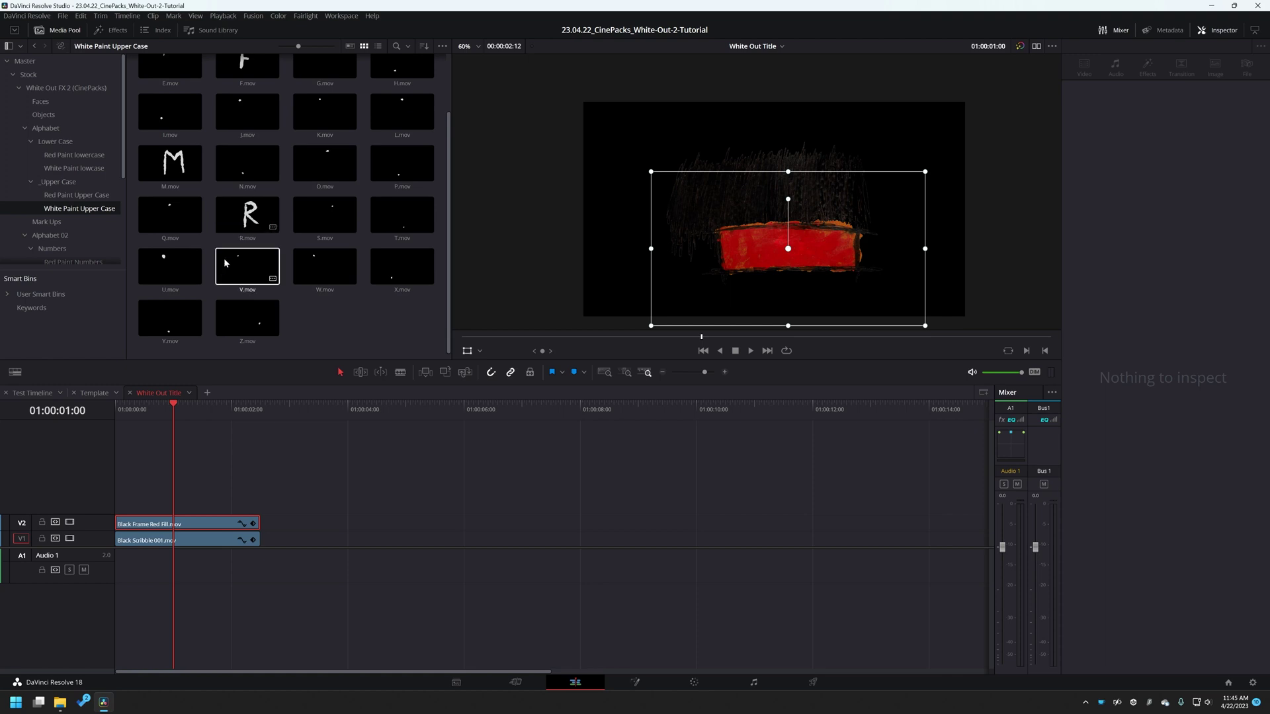
left_click_drag(324, 268, 112, 506)
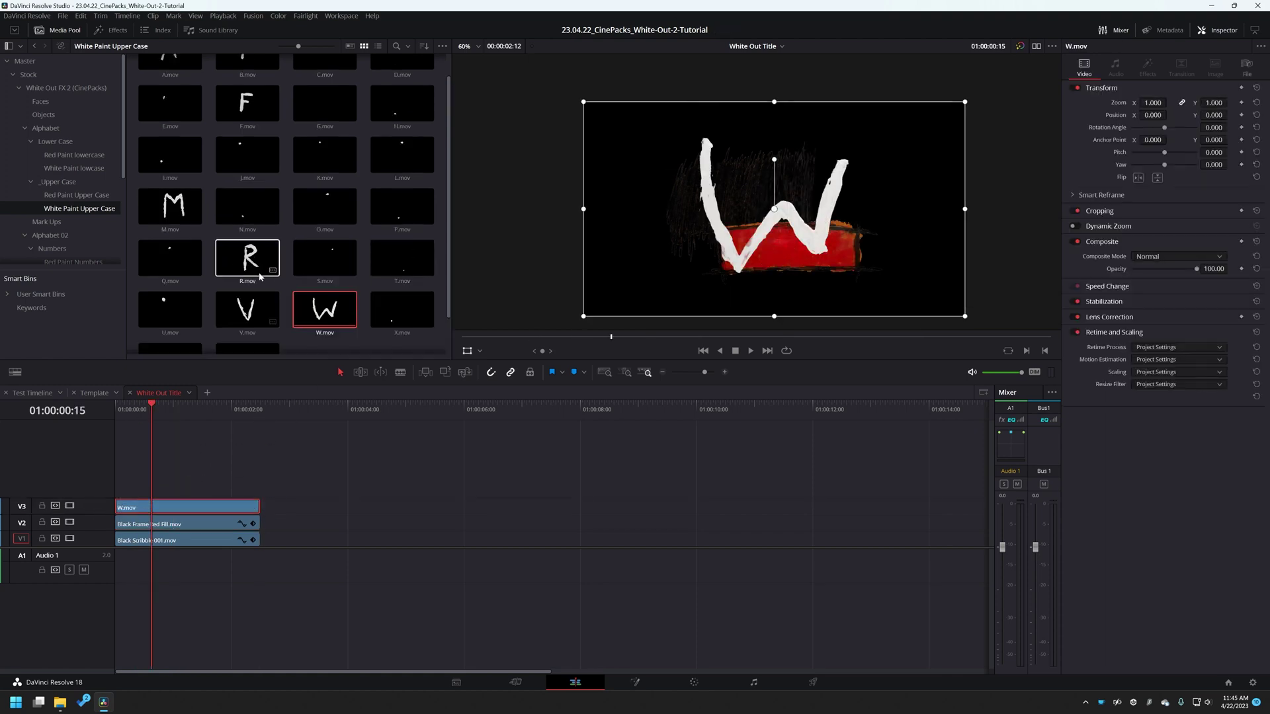
Step: Stack the remaining white uppercase letter clips on Video 4 to Video 12, scaled and arranged to spell WHITE OUT FX
scroll(397, 165, "up", 2)
left_click_drag(402, 130, 118, 491)
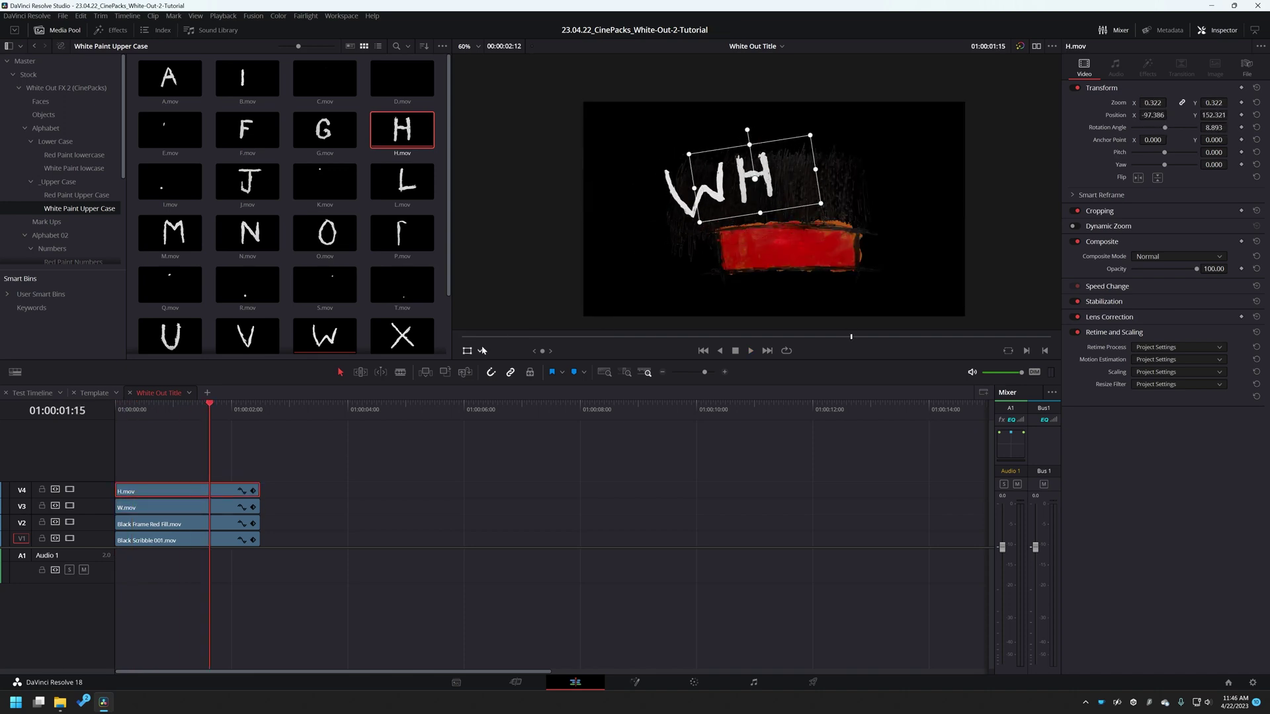
scroll(324, 199, "down", 2)
left_click_drag(189, 116, 223, 200)
left_click_drag(223, 198, 132, 474)
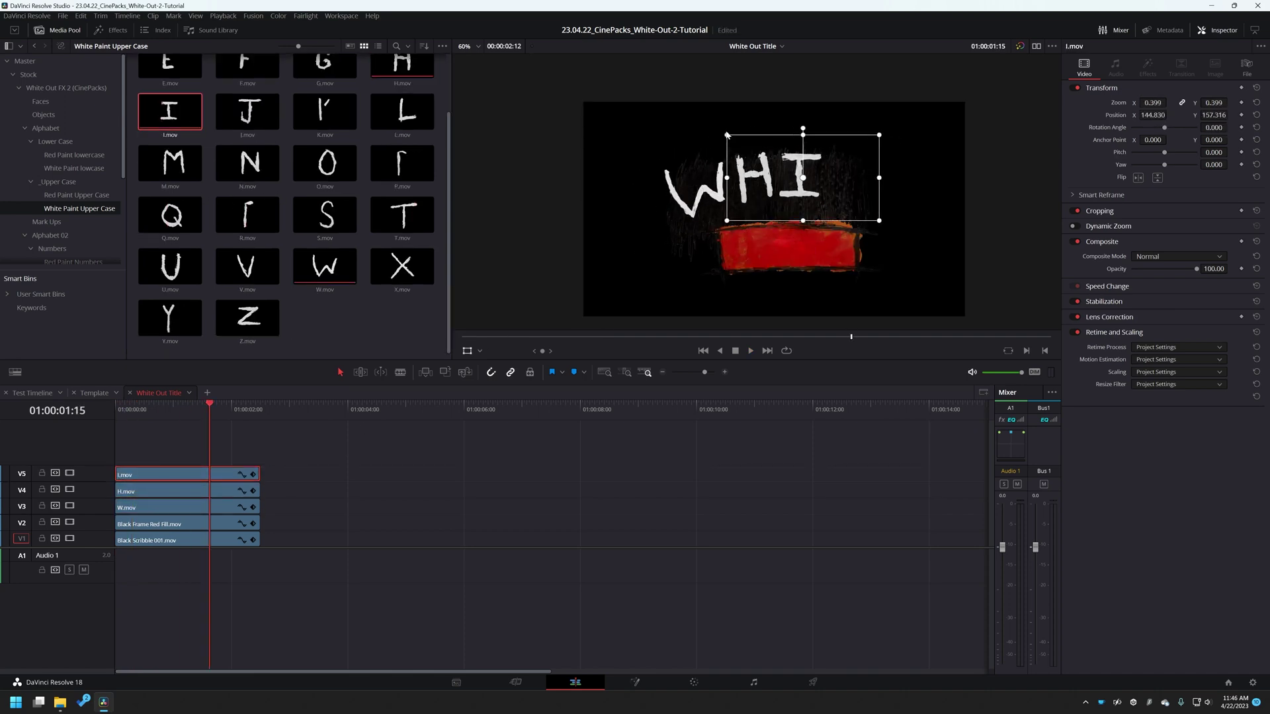
scroll(298, 198, "up", 2)
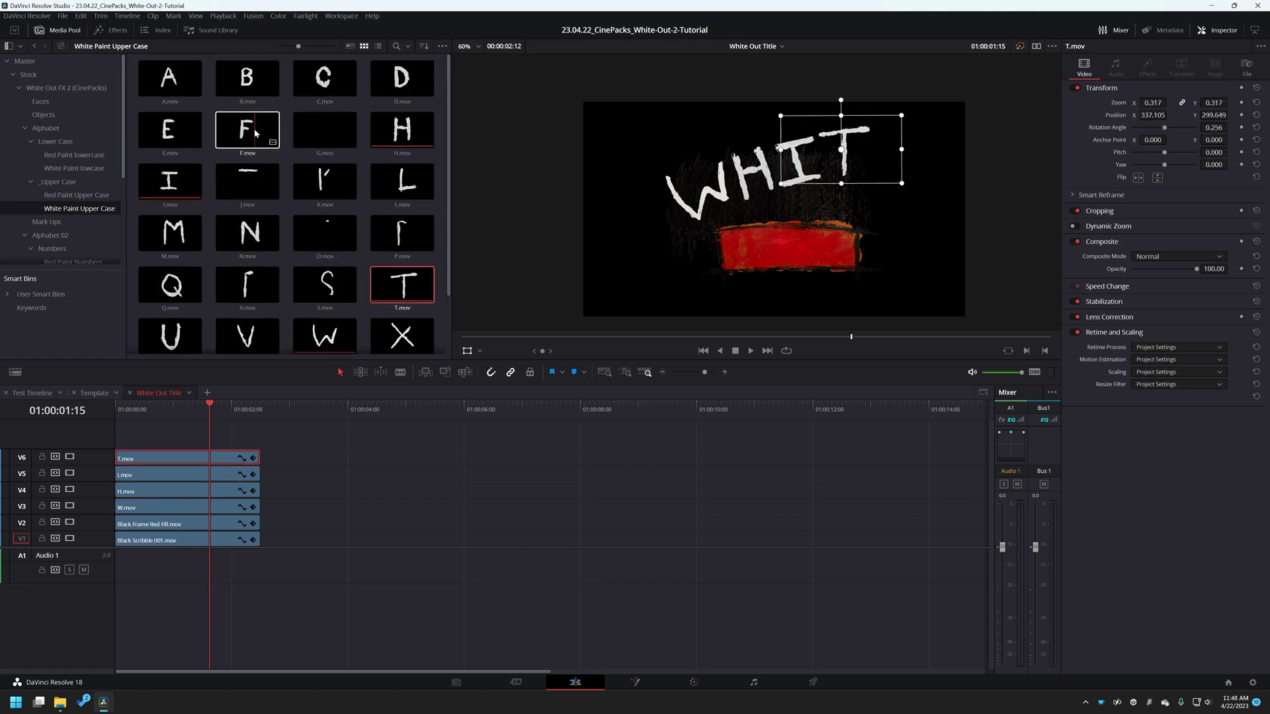
scroll(310, 192, "down", 2)
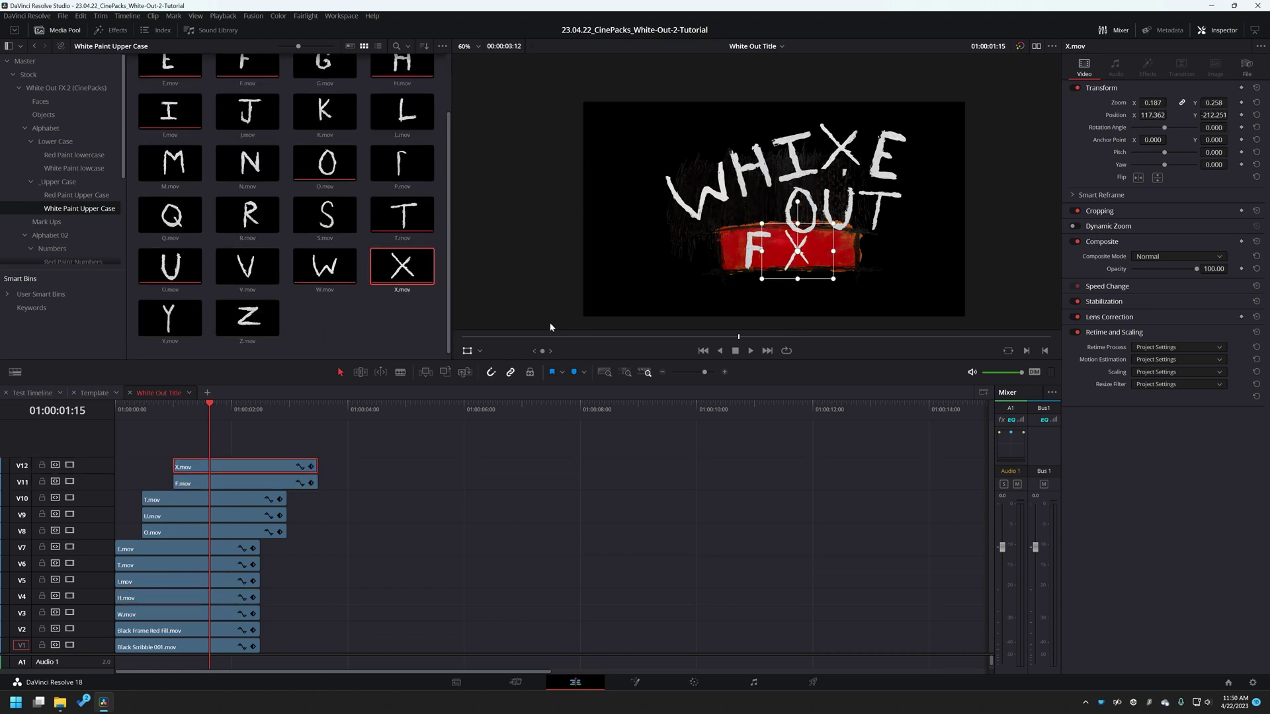
scroll(326, 232, "up", 1)
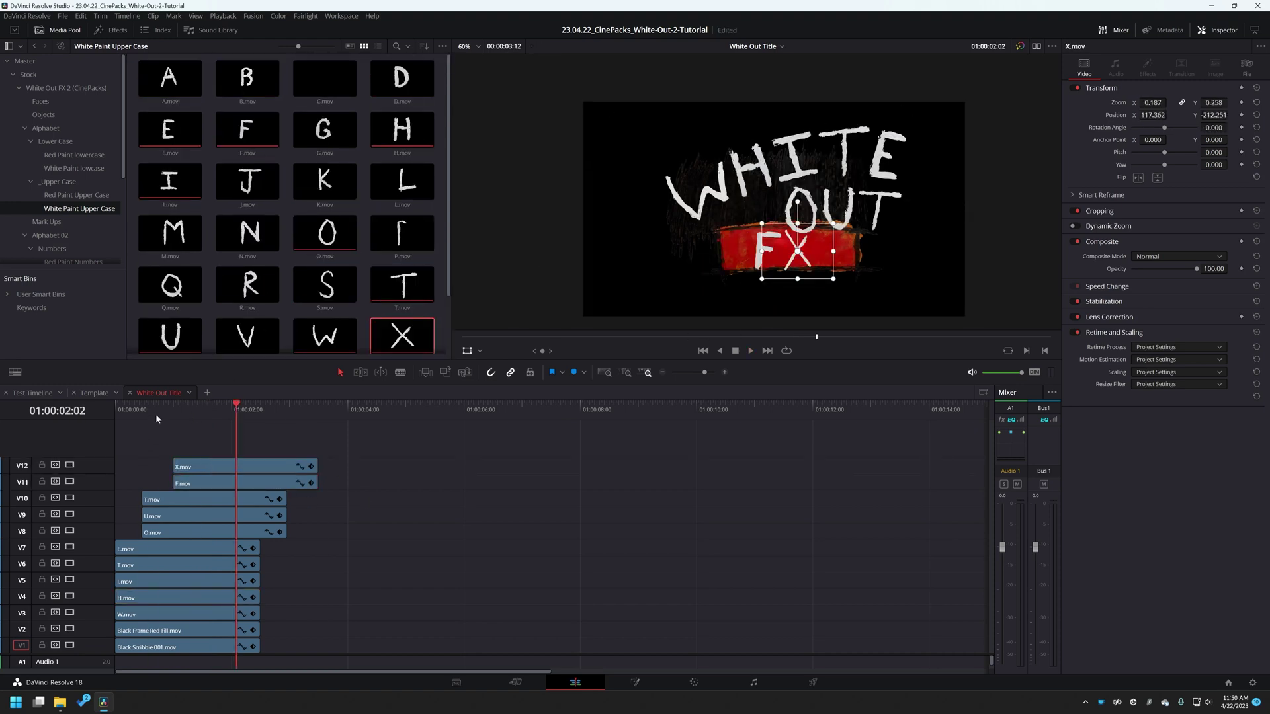
Step: Play back the title from the beginning to check the letter animation, and return to the start
key("Home")
key("space")
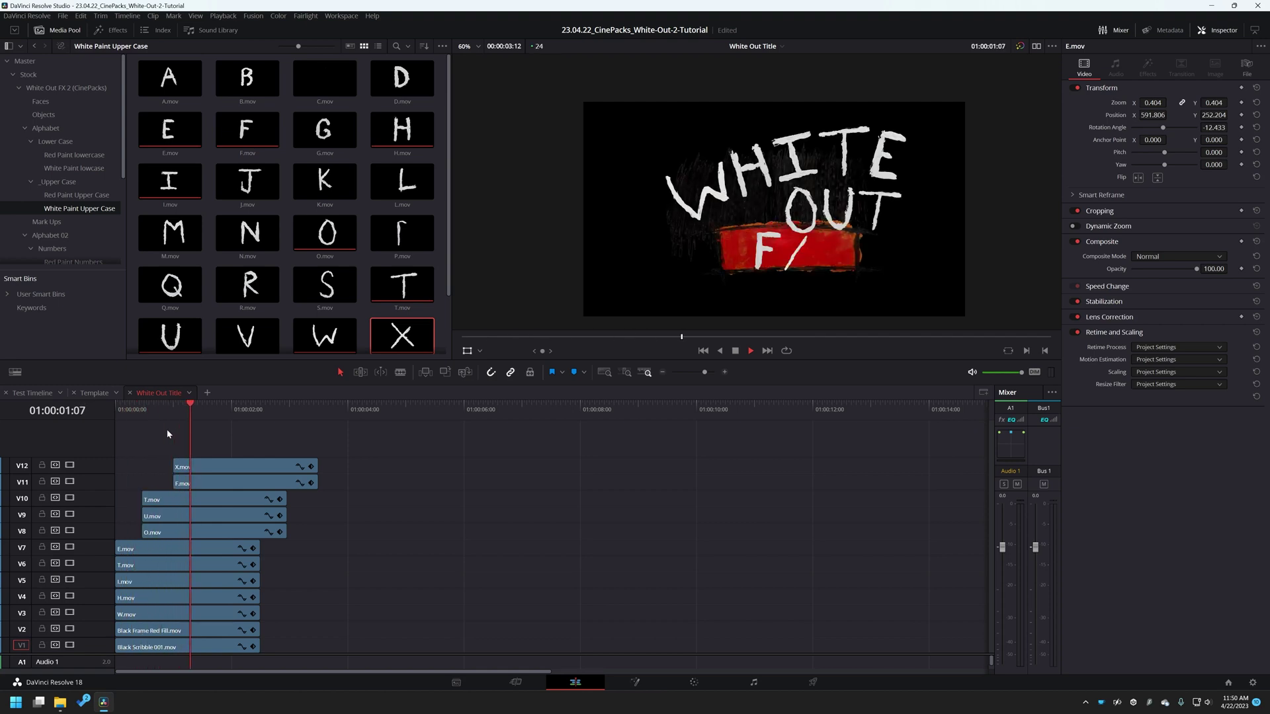
key("space")
key("Home")
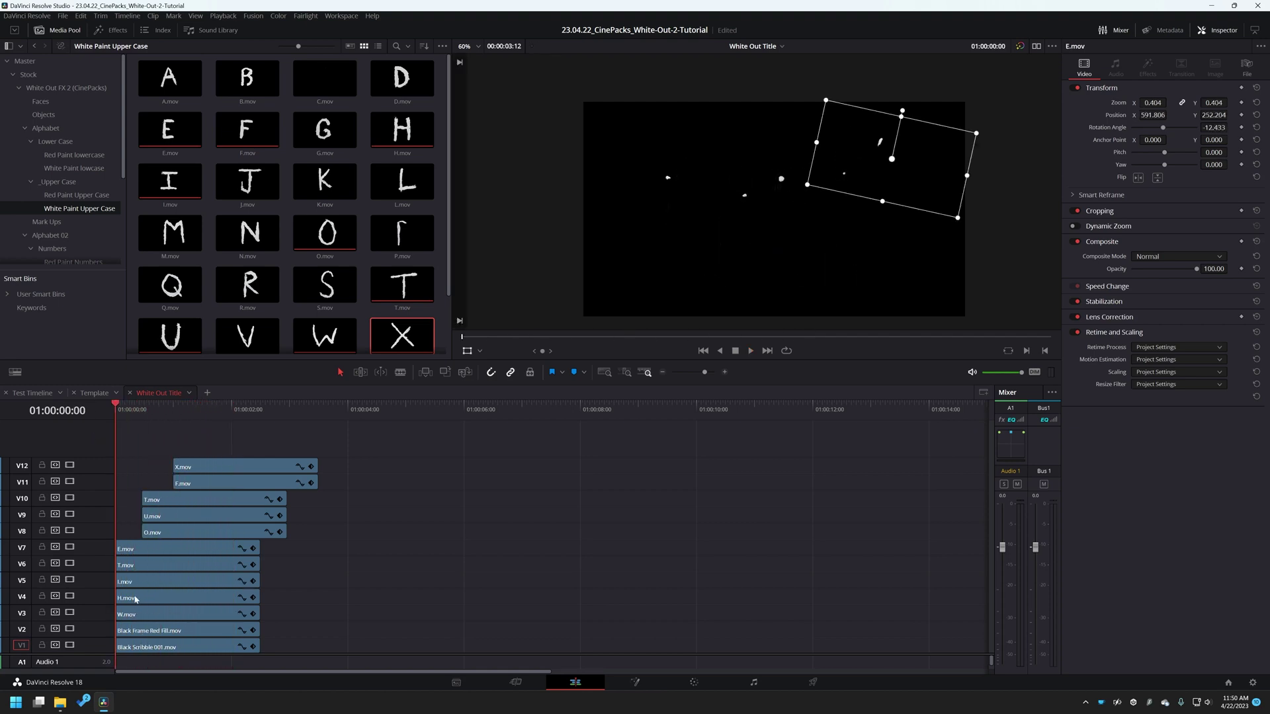
Step: Stagger the H, I, T and E clips so each starts one frame after the previous letter, shifting all higher tracks along
scroll(150, 602, "up", 3)
left_click_drag(171, 430, 453, 605)
left_click_drag(179, 444, 427, 603)
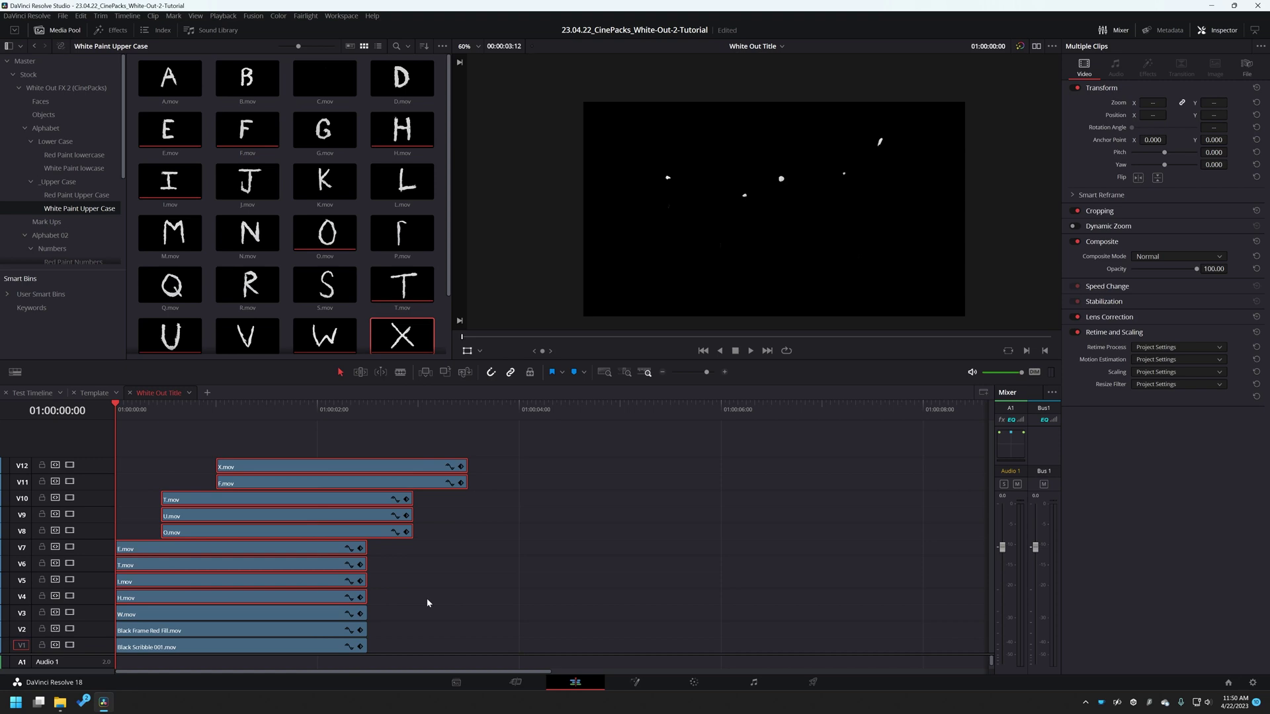
key("period")
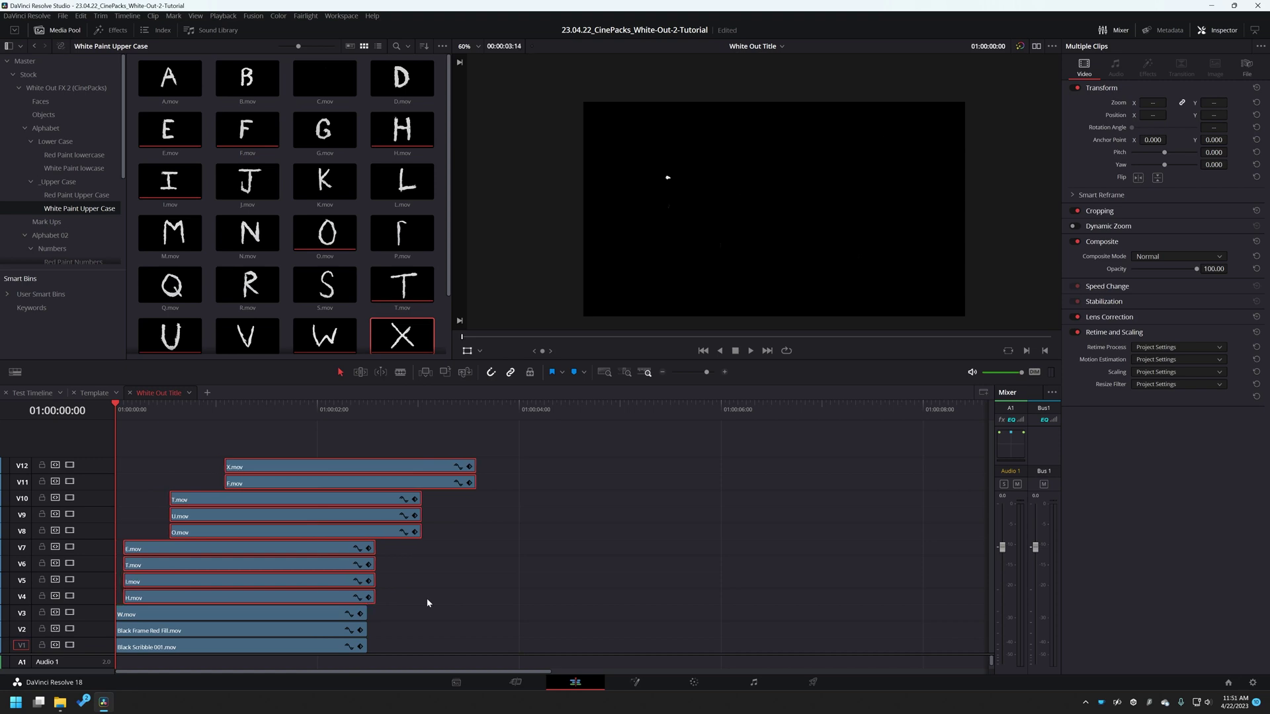
left_click_drag(171, 431, 451, 581)
key("period")
left_click_drag(216, 442, 489, 565)
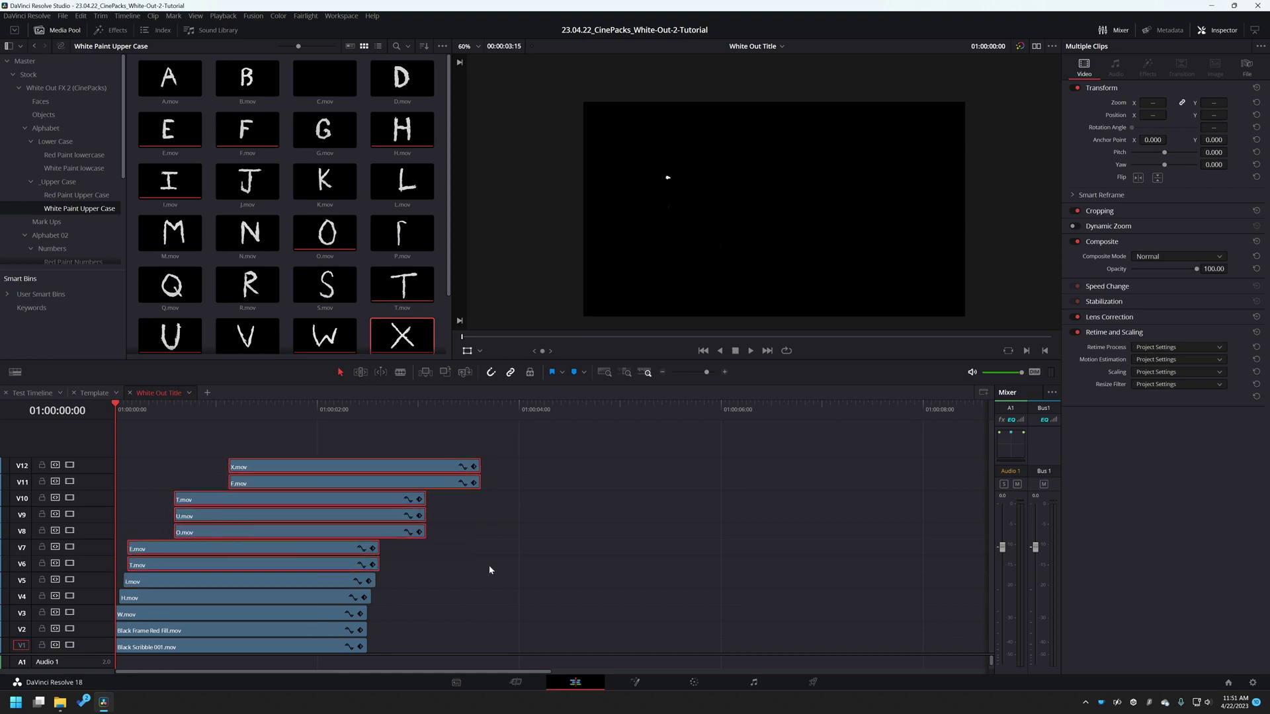
key("period")
left_click_drag(293, 429, 519, 545)
key("period")
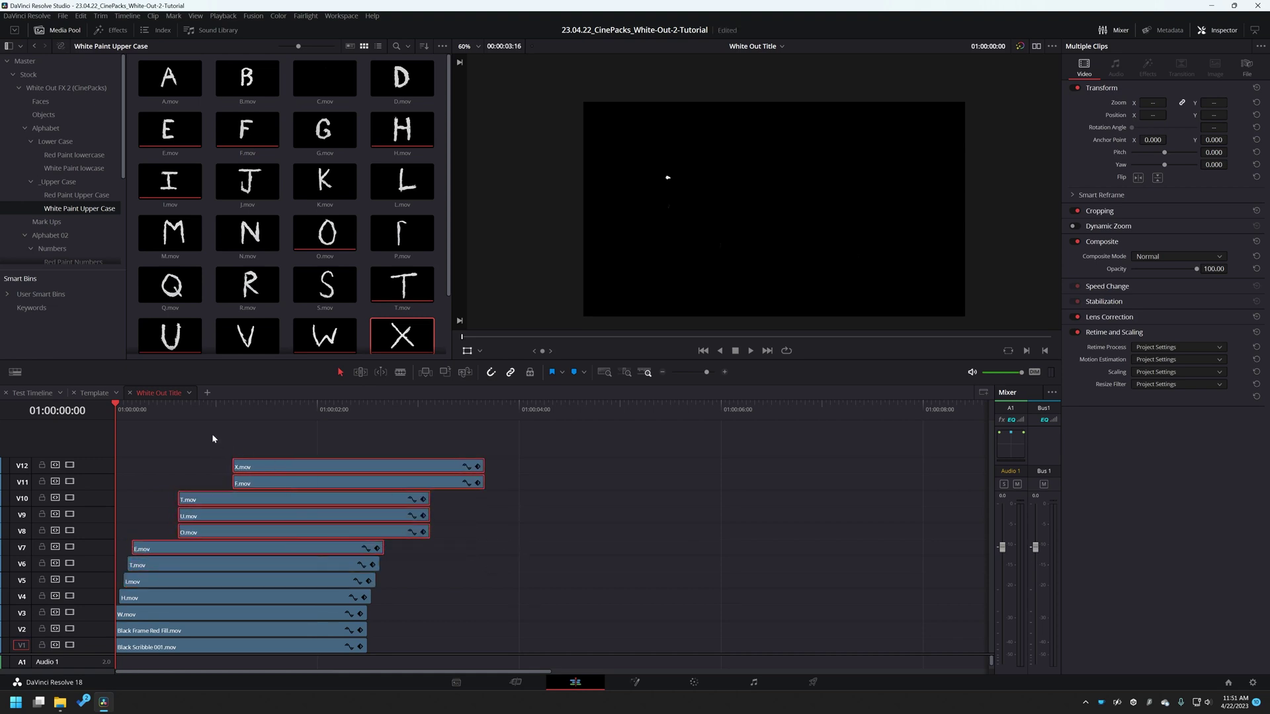
Step: Shift the OUT and FX letter clips about six frames earlier and stagger U and T one frame apart after O
left_click_drag(192, 427, 451, 525)
key("comma")
key("comma")
key("comma")
key("comma")
key("comma")
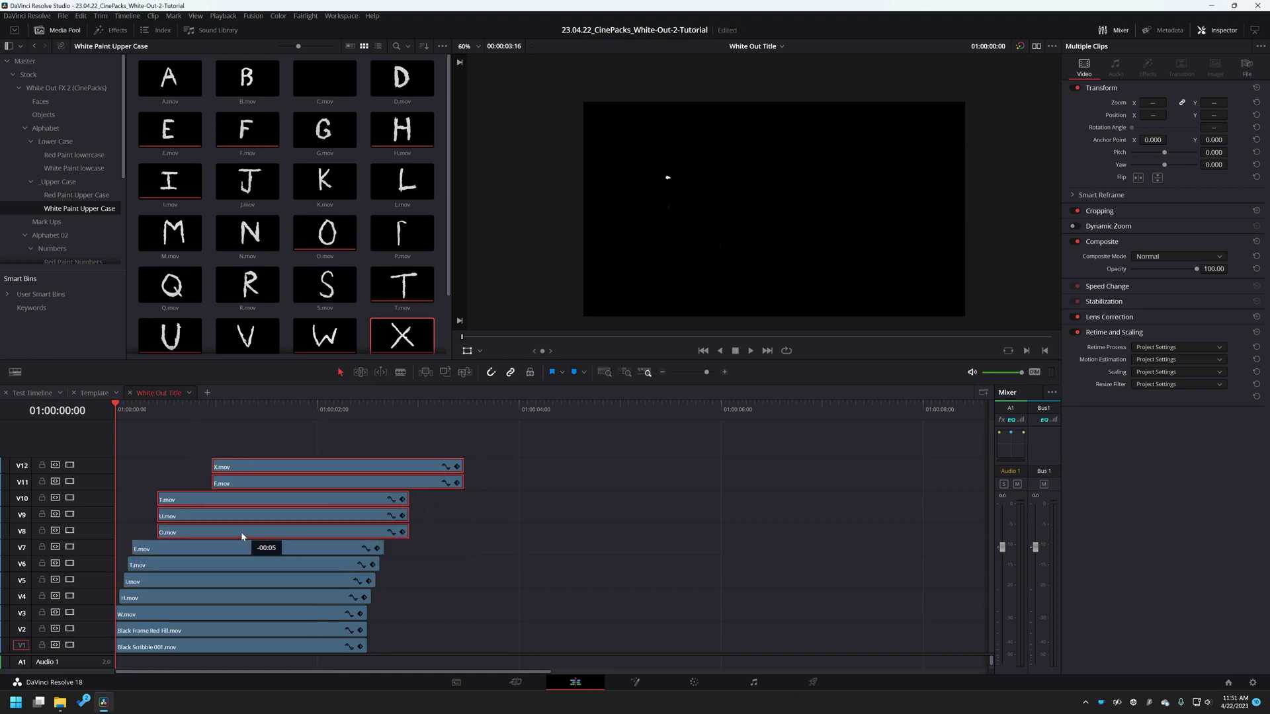
left_click_drag(233, 426, 426, 496)
key("period")
Step: Move F.mov and X.mov about five frames earlier, offset X.mov one frame after F.mov, and play back the title
left_click_drag(260, 432, 395, 487)
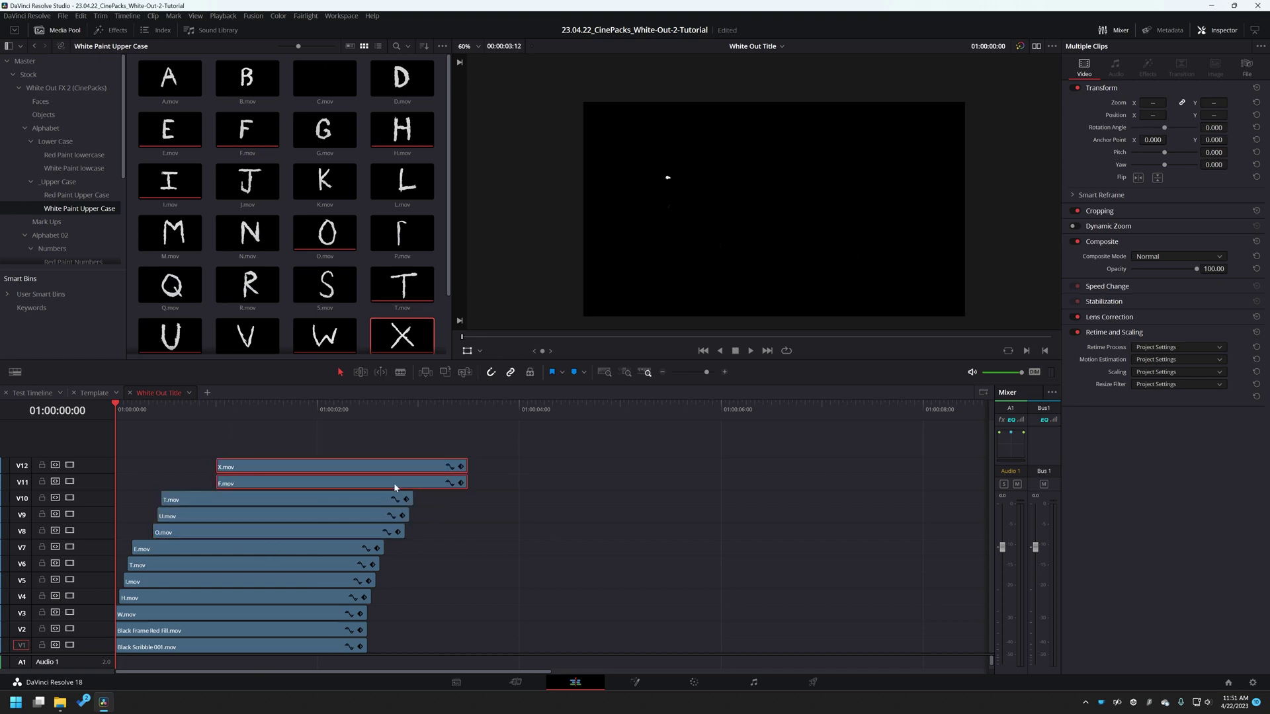
left_click_drag(265, 467, 299, 467)
key("period")
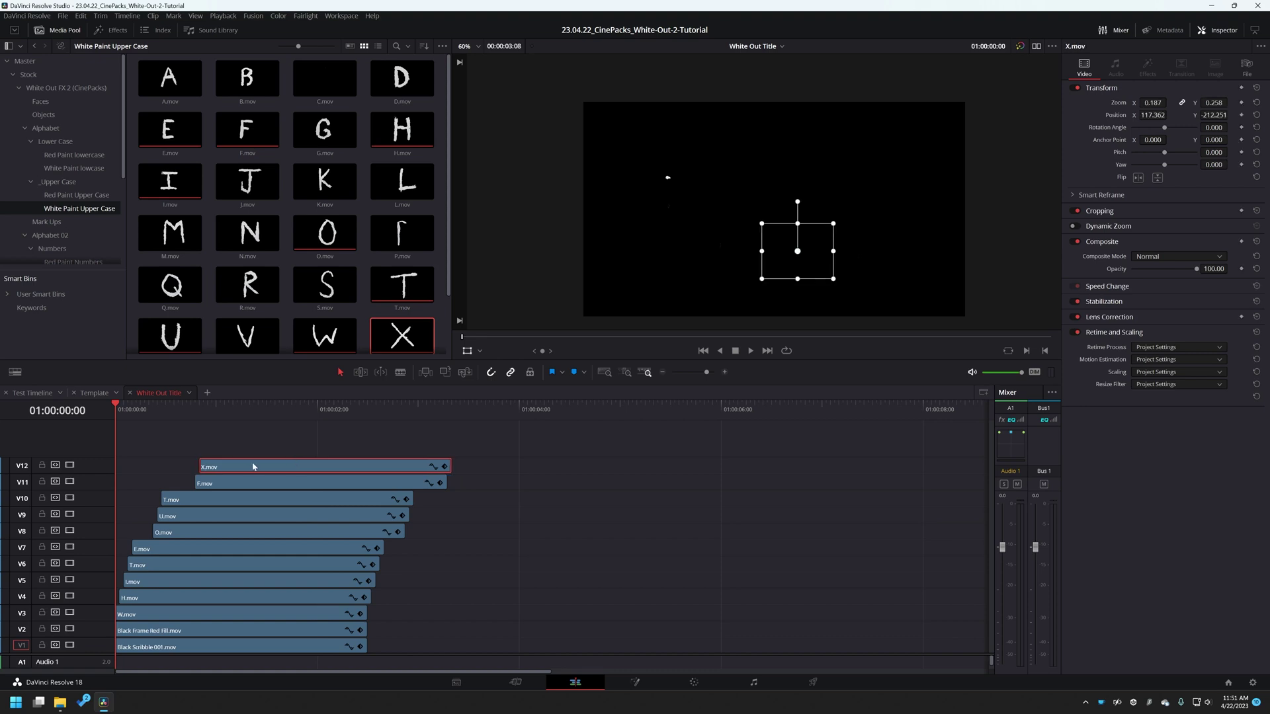
key("space")
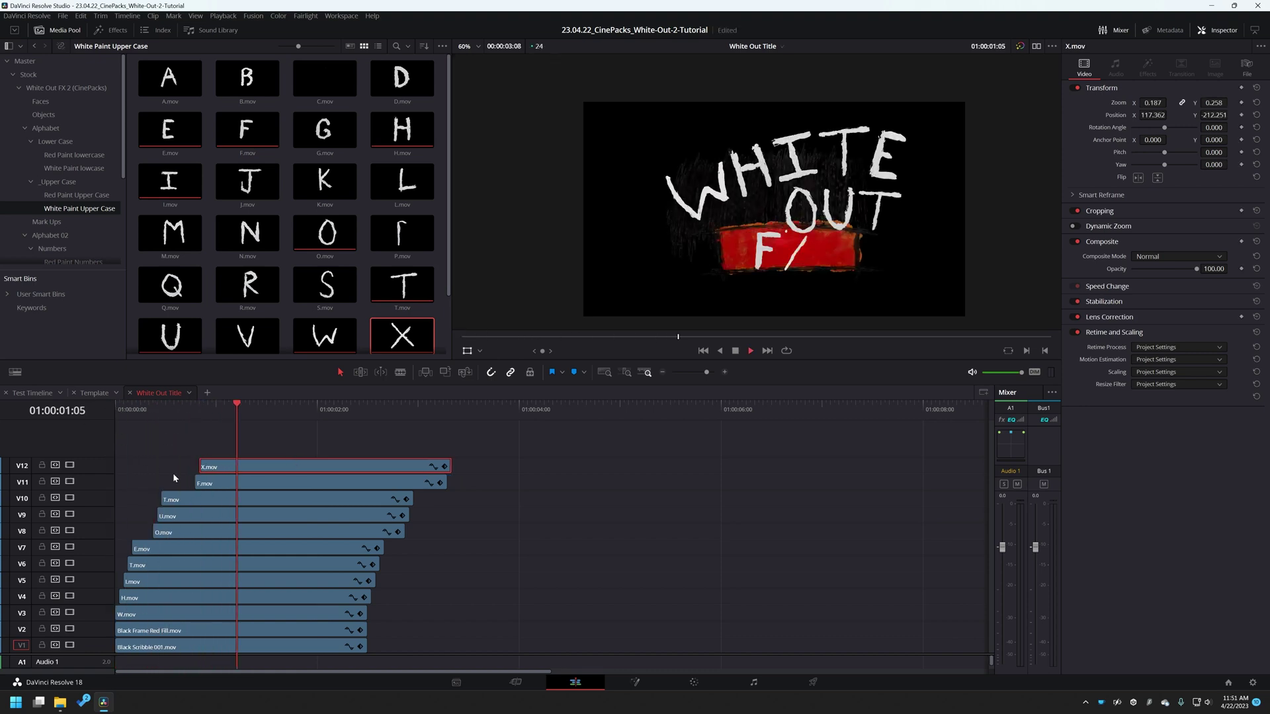
key("Home")
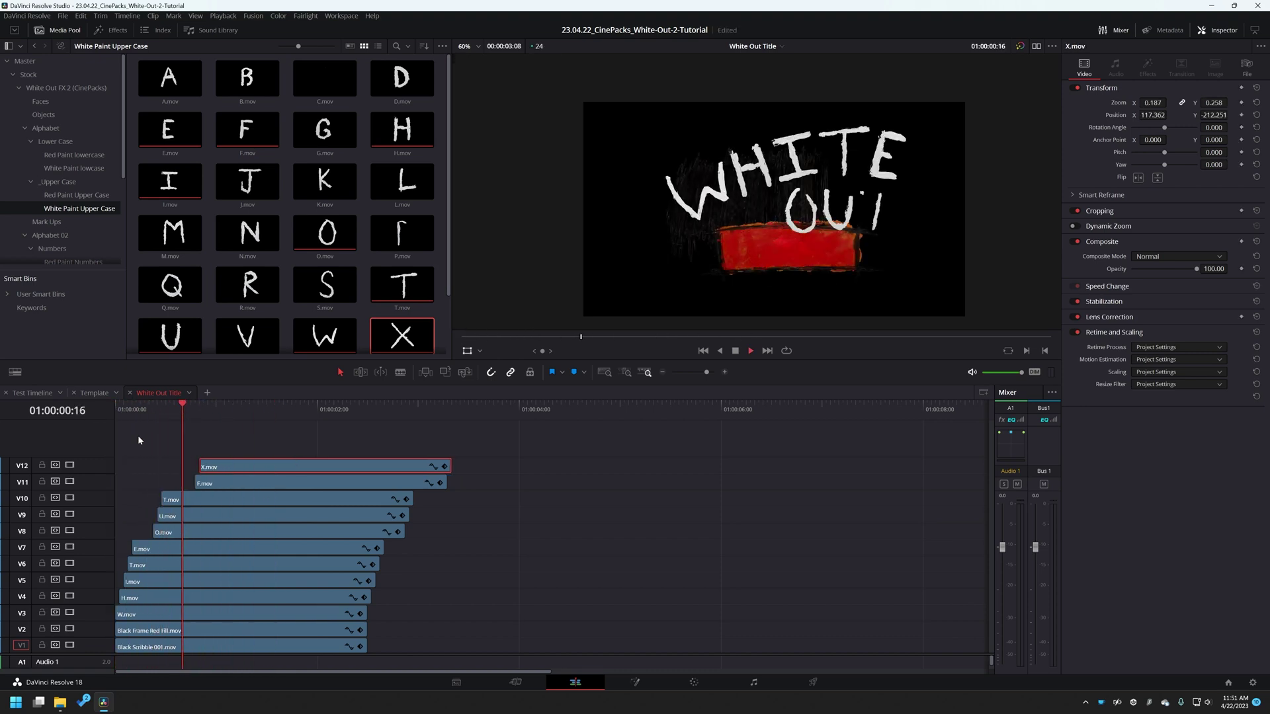
Step: Widen the stagger of the U, T, F and X clips, delaying U by three frames and adding about four more frames from T and for X
left_click_drag(504, 444, 176, 521)
key("period")
key("period")
key("period")
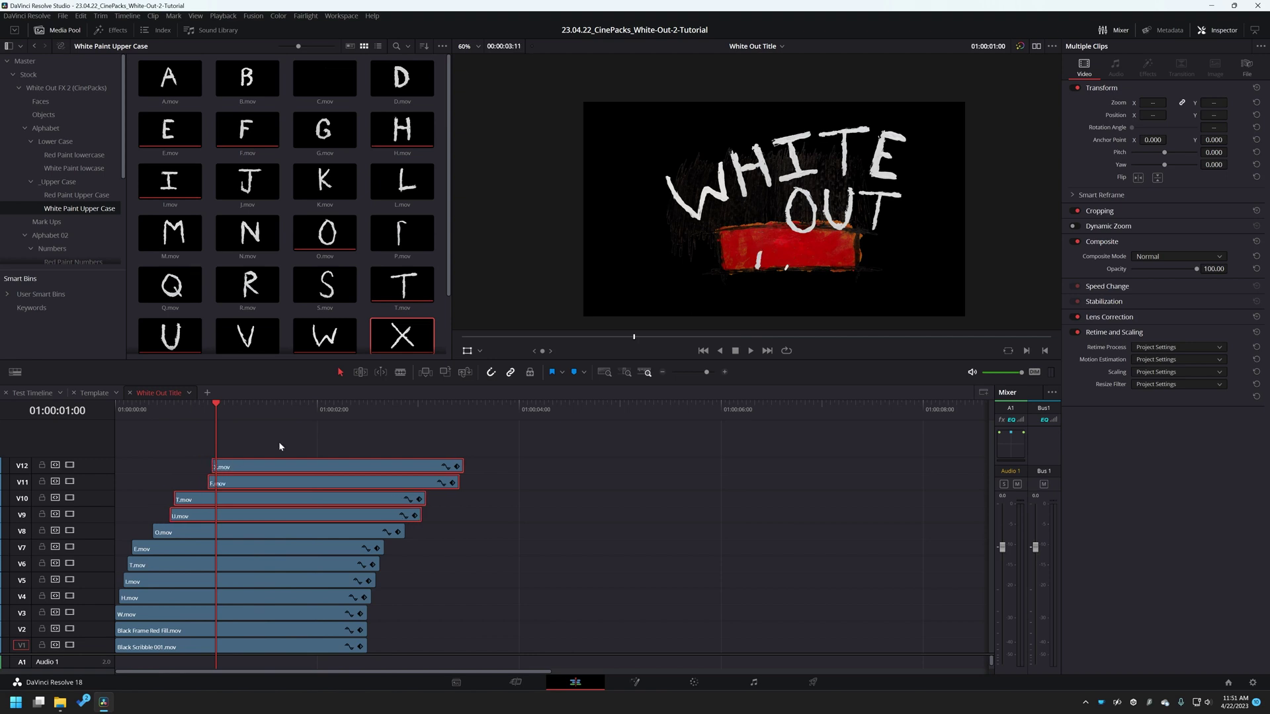
left_click_drag(430, 425, 220, 504)
key("period")
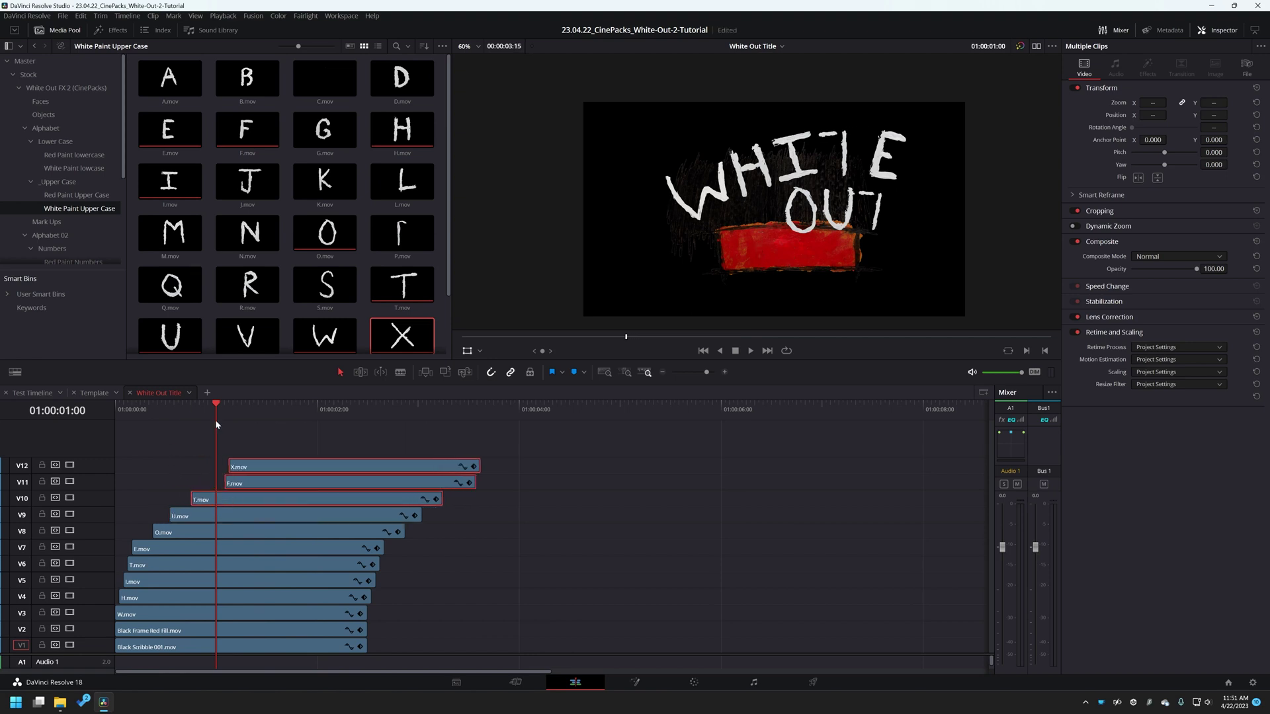
left_click_drag(342, 455, 269, 473)
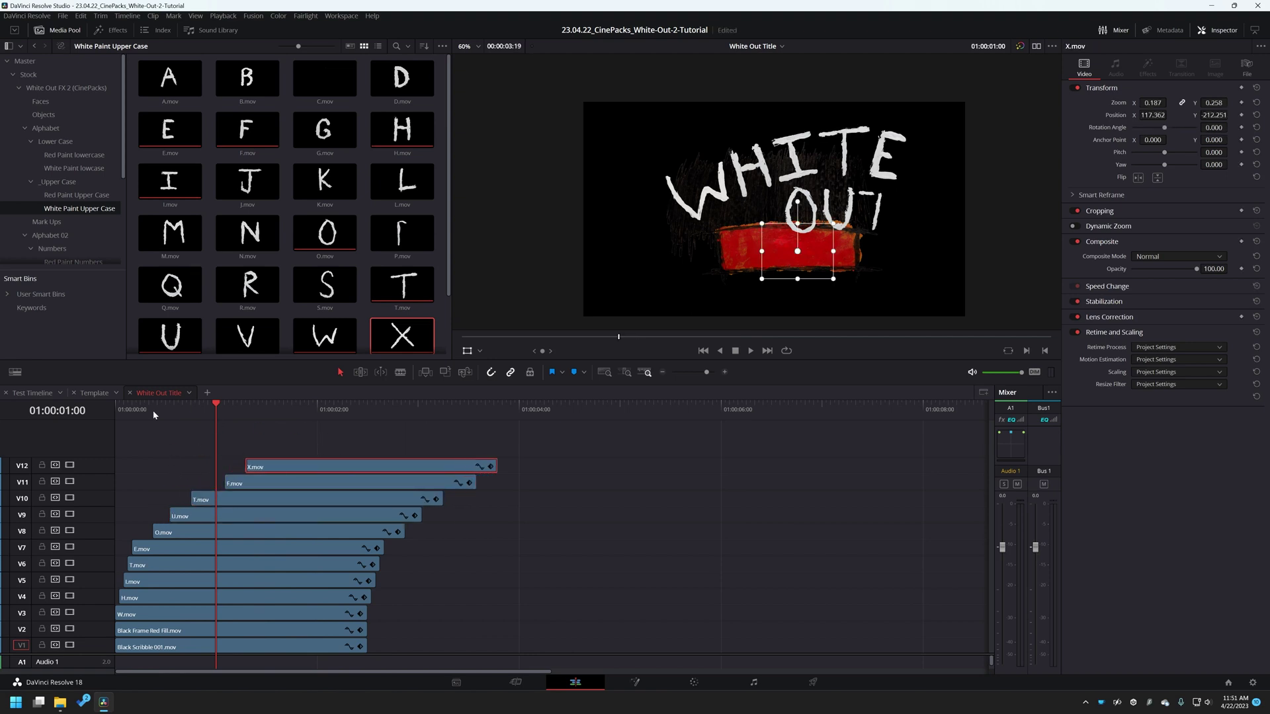
Step: Play back the staggered title from the start and scrub its ending to 01:00:02:06 to check the letter timing
key("Home")
key("space")
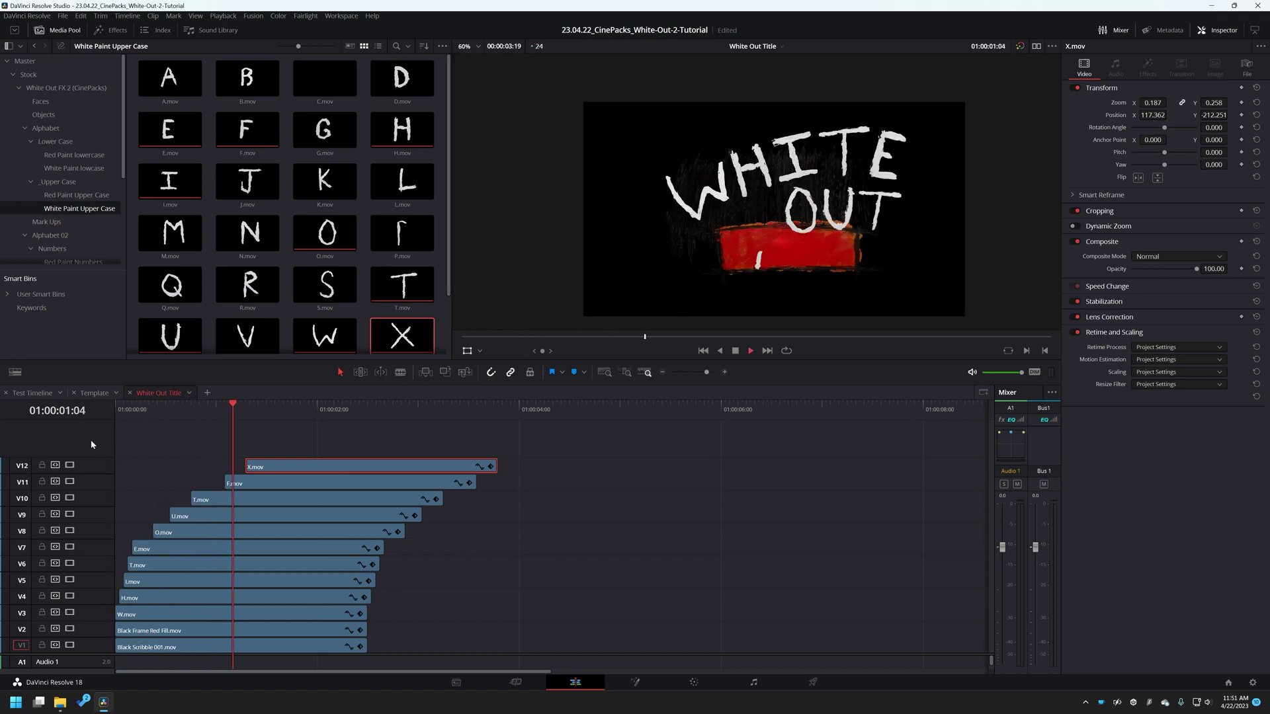
key("space")
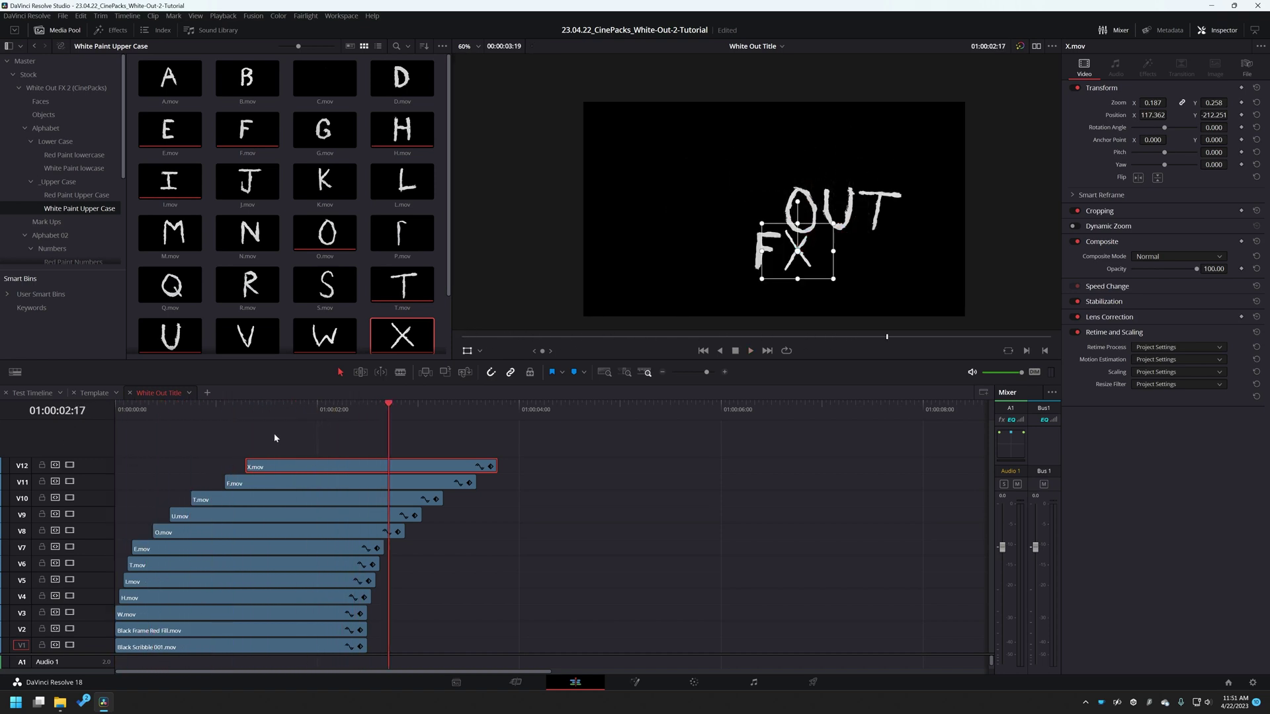
key("Home")
key("space")
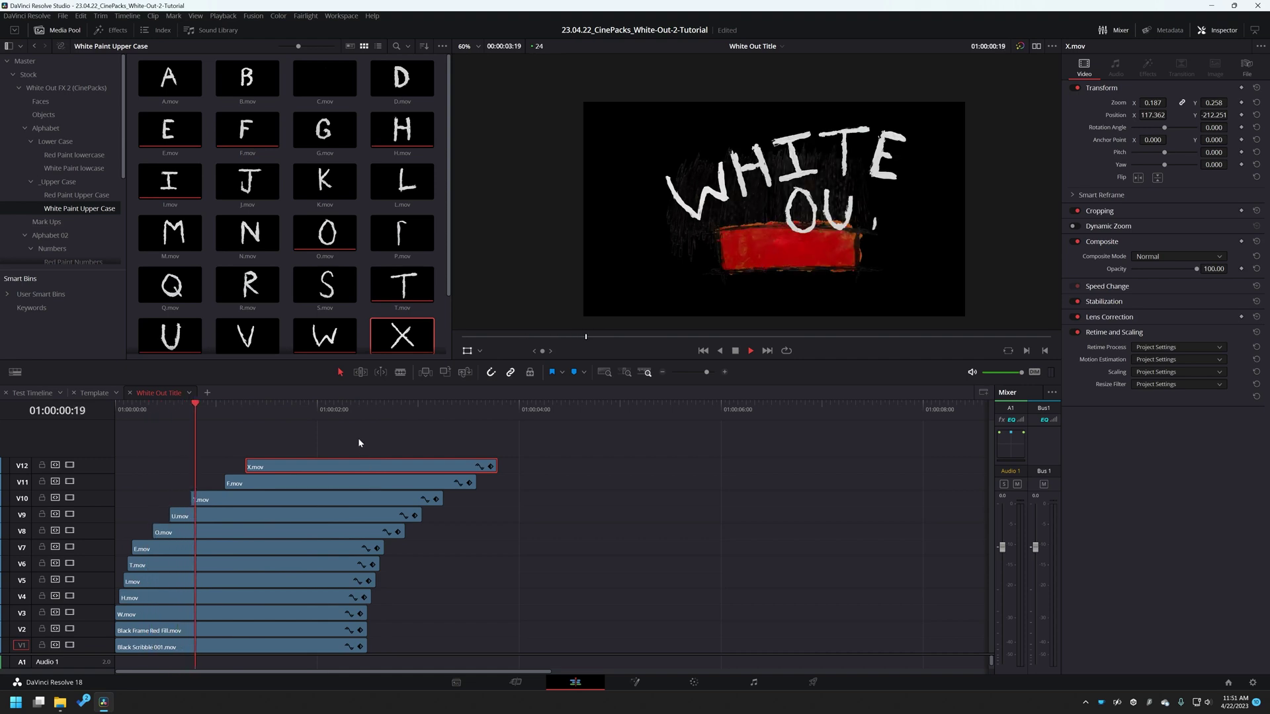
left_click(424, 414)
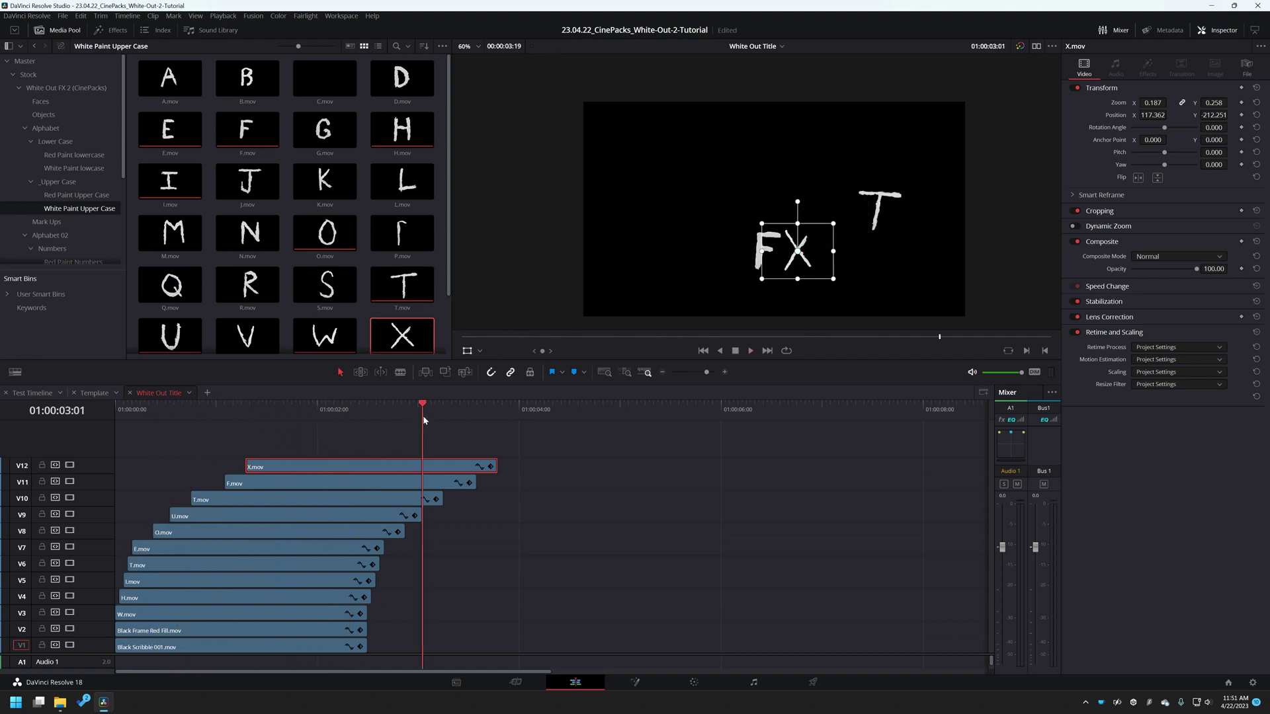
left_click_drag(424, 421, 343, 437)
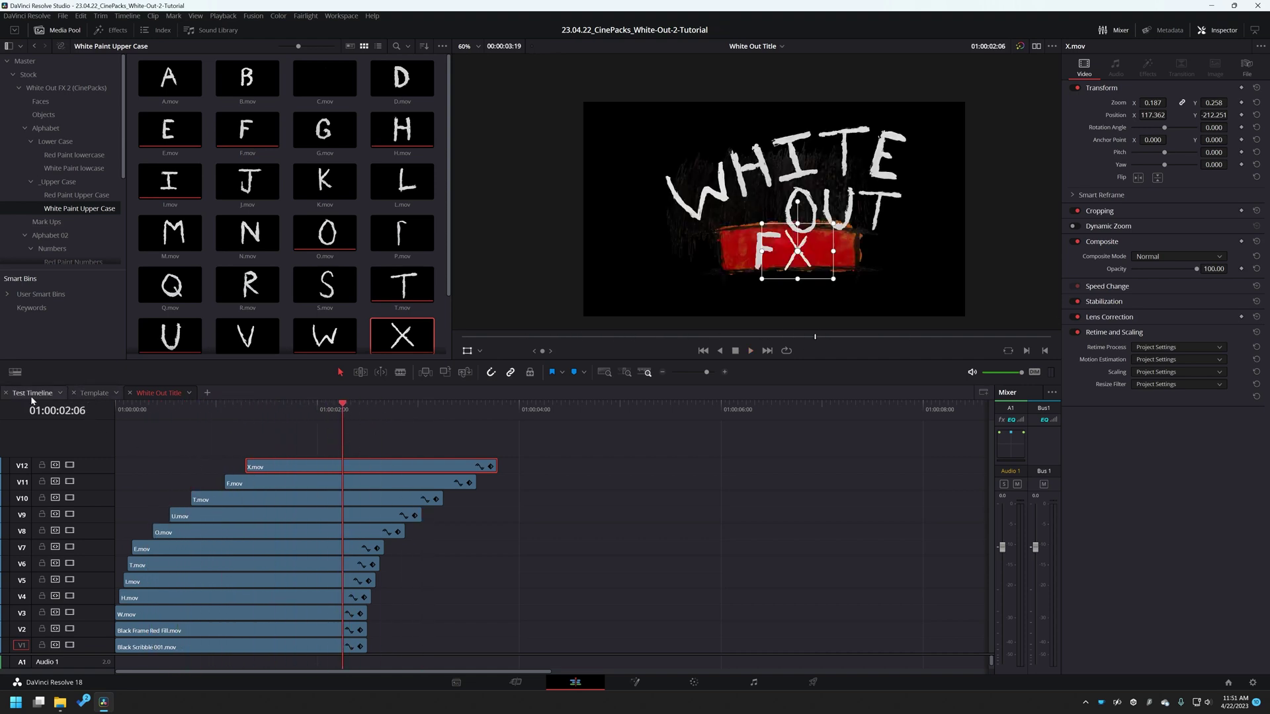
Step: Place the White Out Title timeline on Video 4 of the Template timeline, shortly after the first Outline clip starts, and play it back
left_click(95, 394)
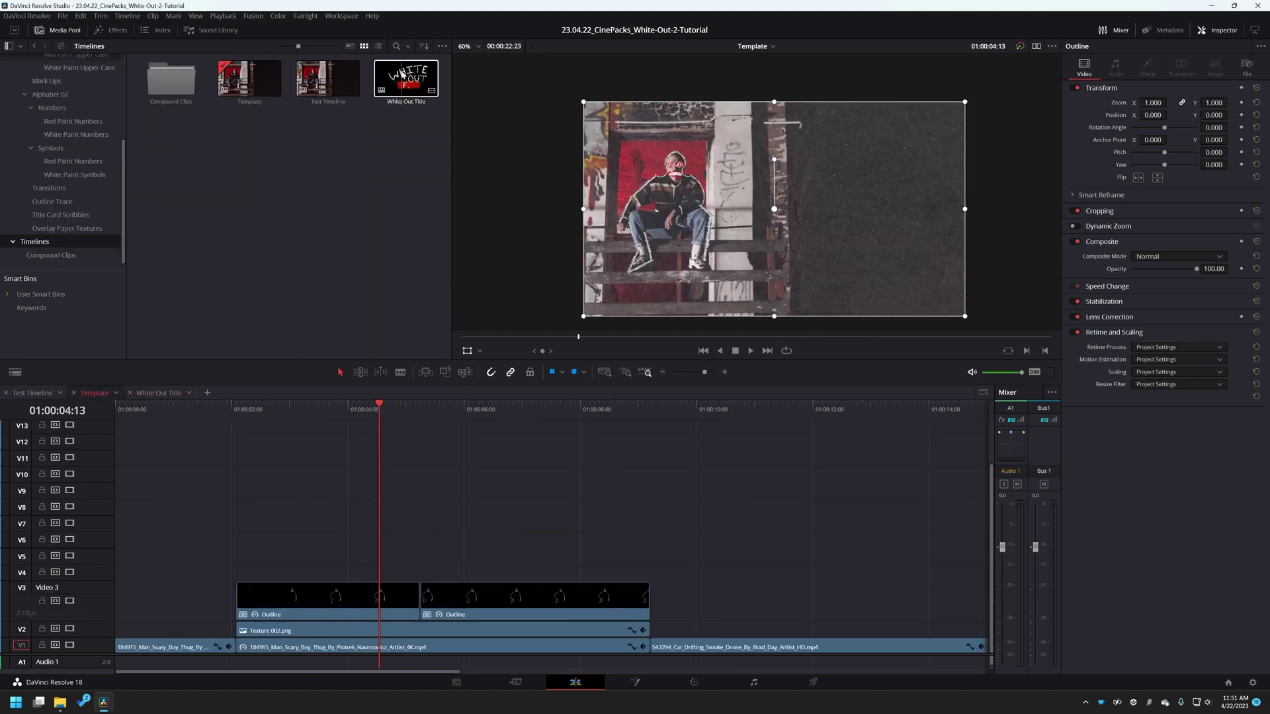
left_click_drag(408, 78, 256, 580)
left_click(238, 416)
key("space")
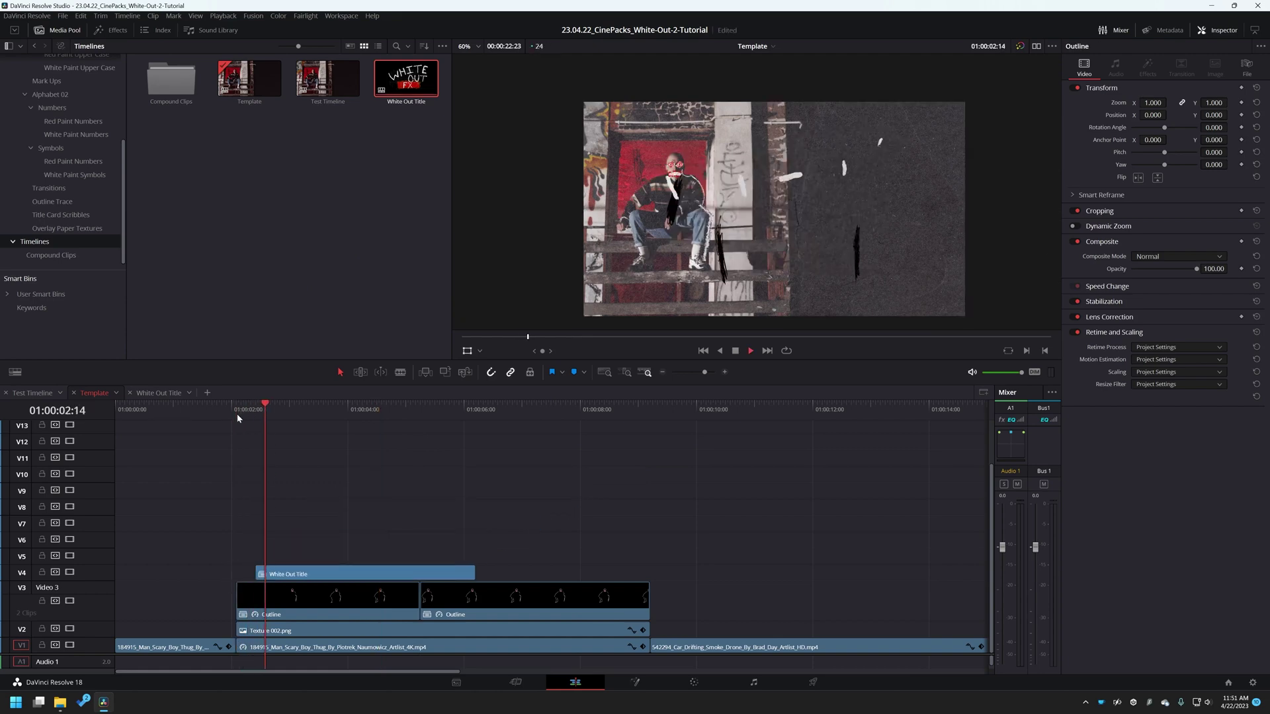
Step: Scale the White Out Title clip to about 0.87, tilt it about -9 degrees, and position it beside the seated man at about X 290, Y 75
key("space")
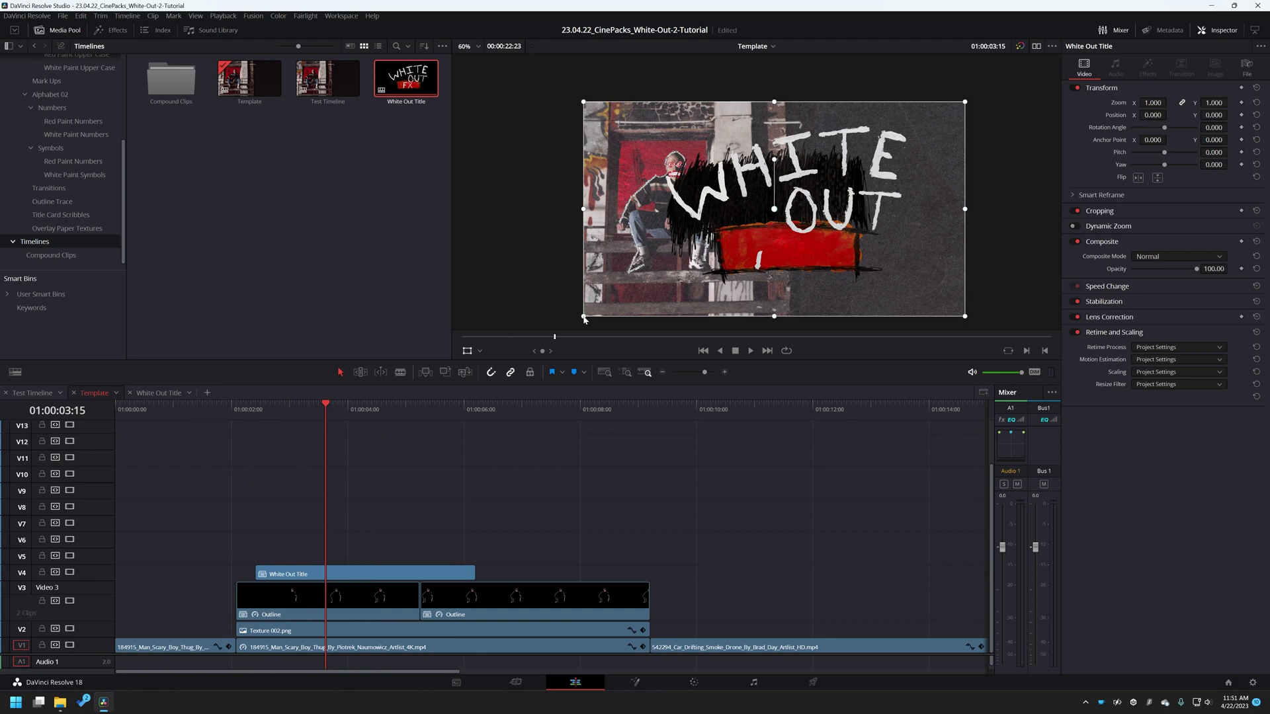
left_click_drag(584, 319, 636, 286)
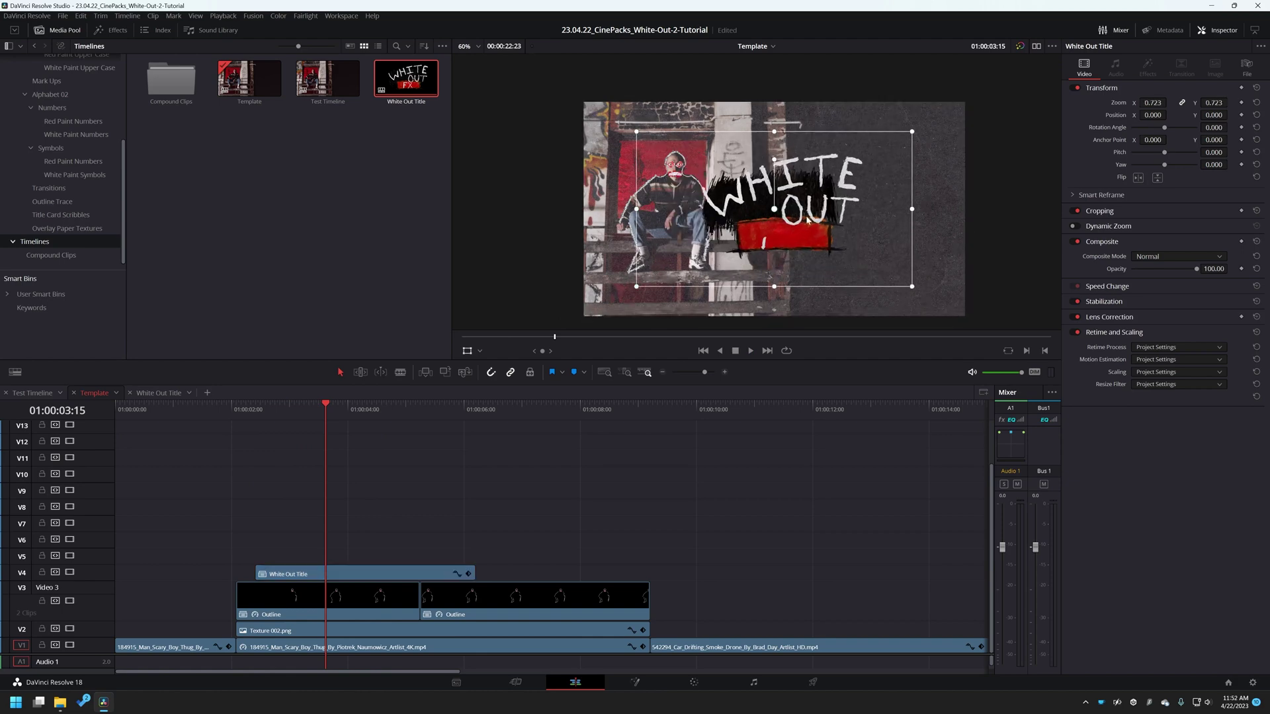
left_click_drag(807, 220, 869, 208)
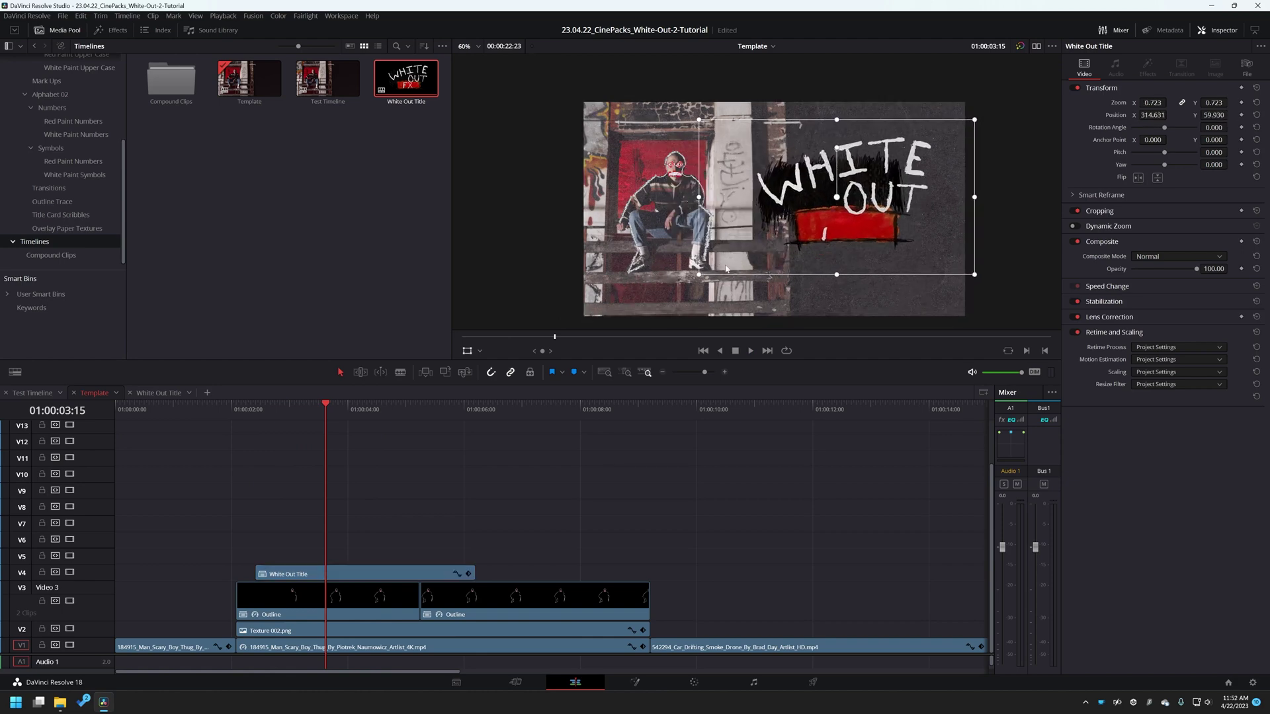
left_click_drag(699, 275, 687, 281)
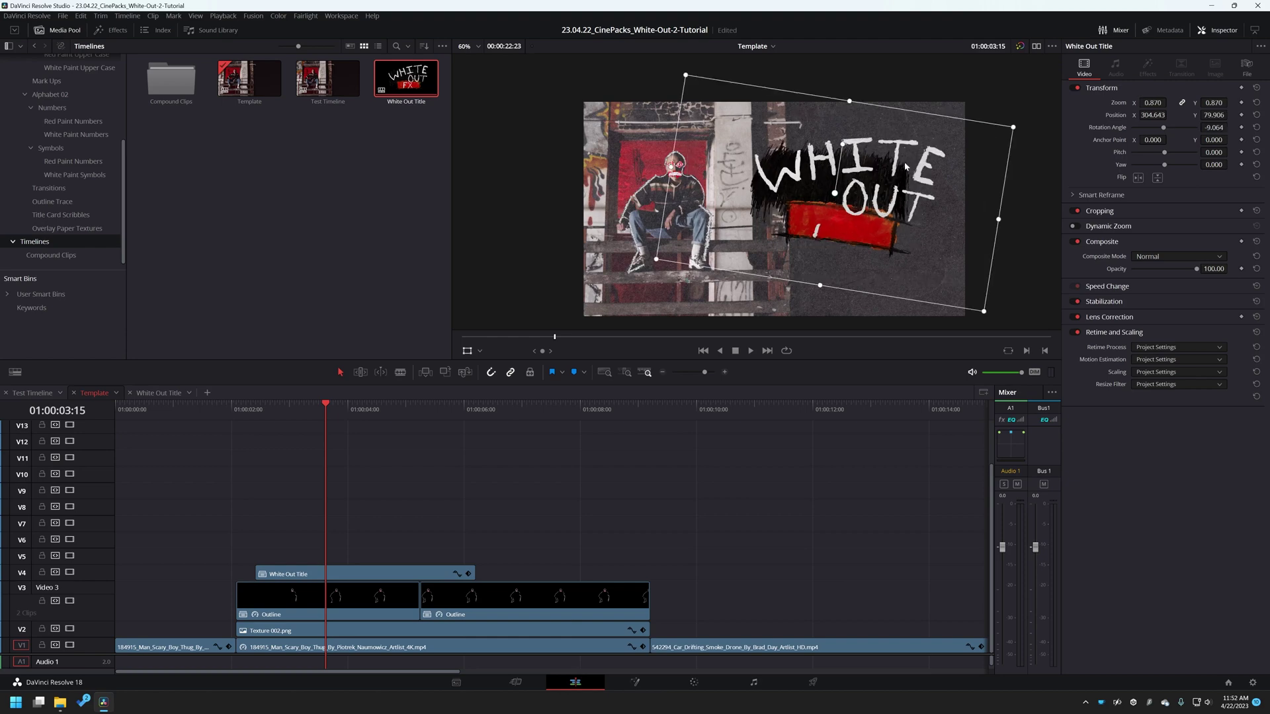
left_click_drag(905, 163, 901, 165)
Step: Play back the repositioned title through its ending to check when the letters erase
left_click(276, 409)
key("space")
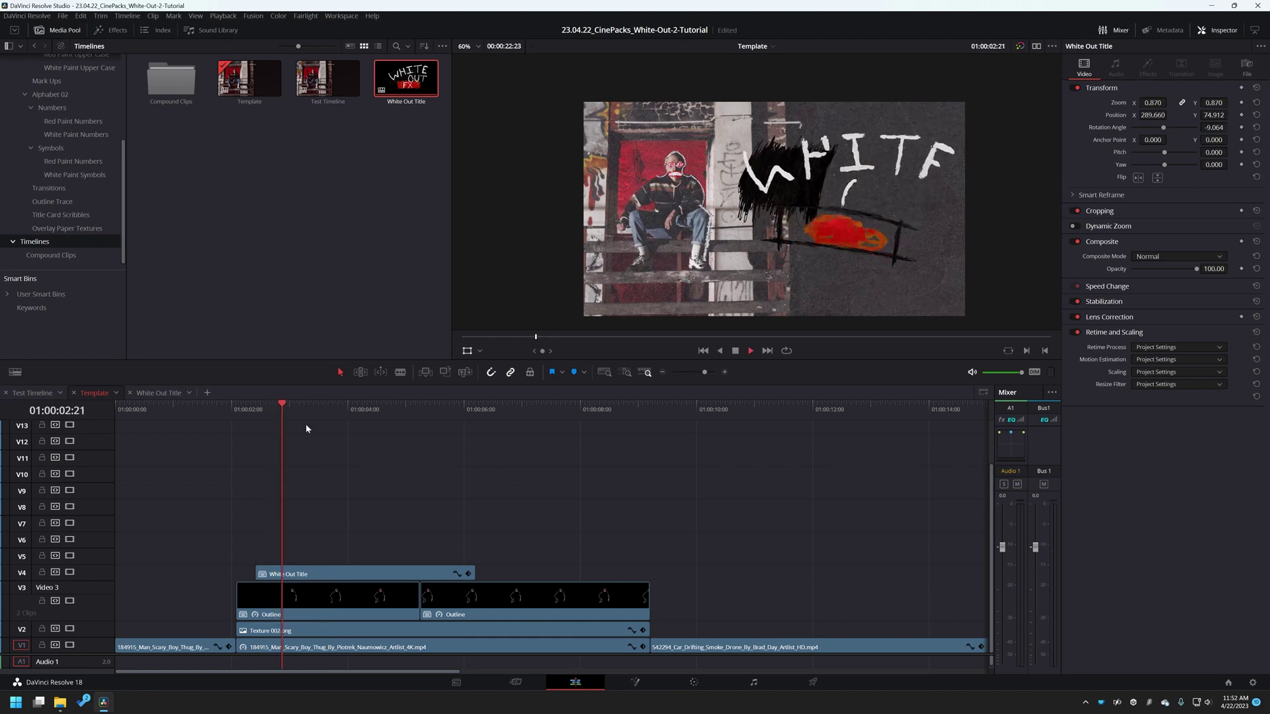
key("space")
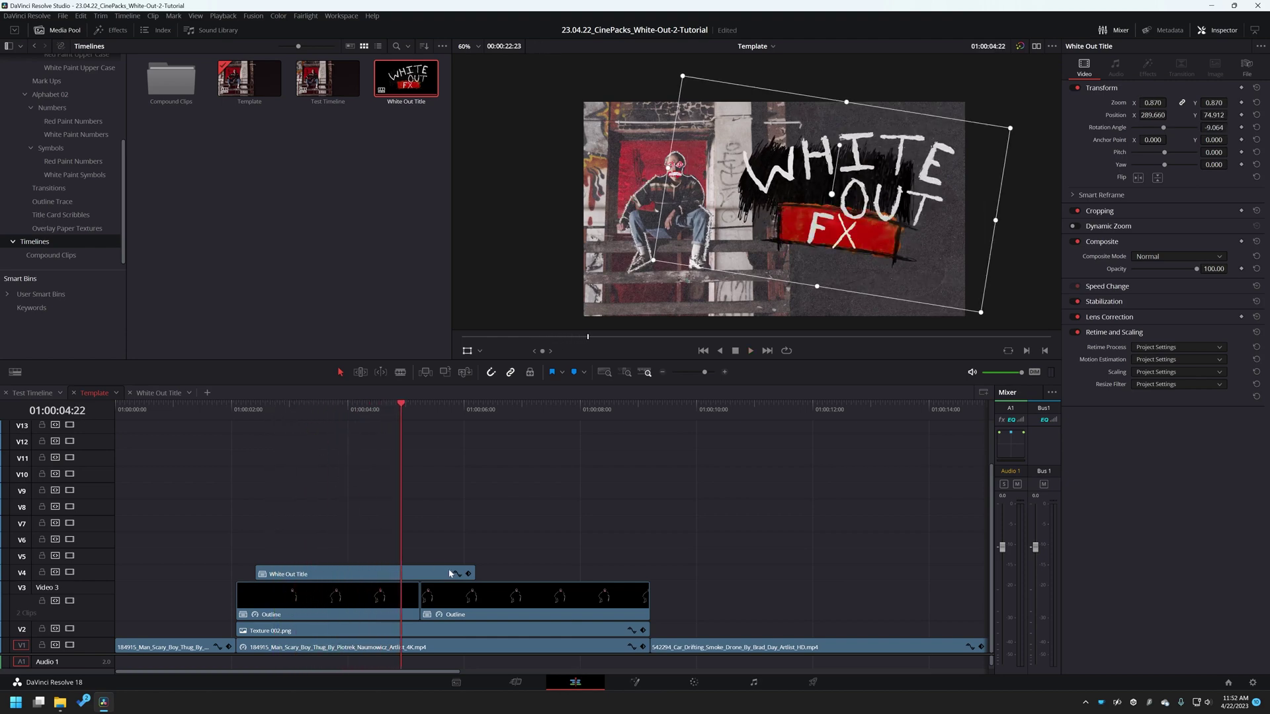
key("space")
key("space")
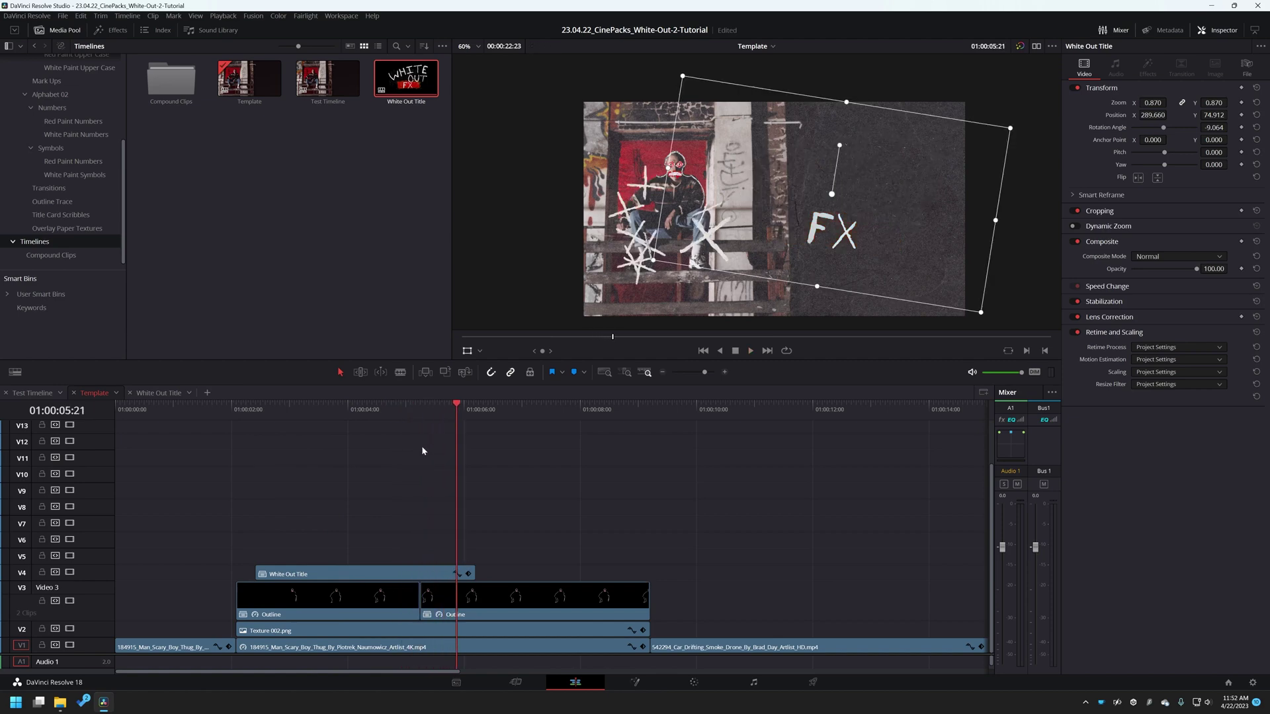
Step: Split the White Out Title clip at 01:00:04:14, freeze its second part, and extend that part to the end of the Outline clips
left_click_drag(451, 410, 379, 414)
left_click(405, 578)
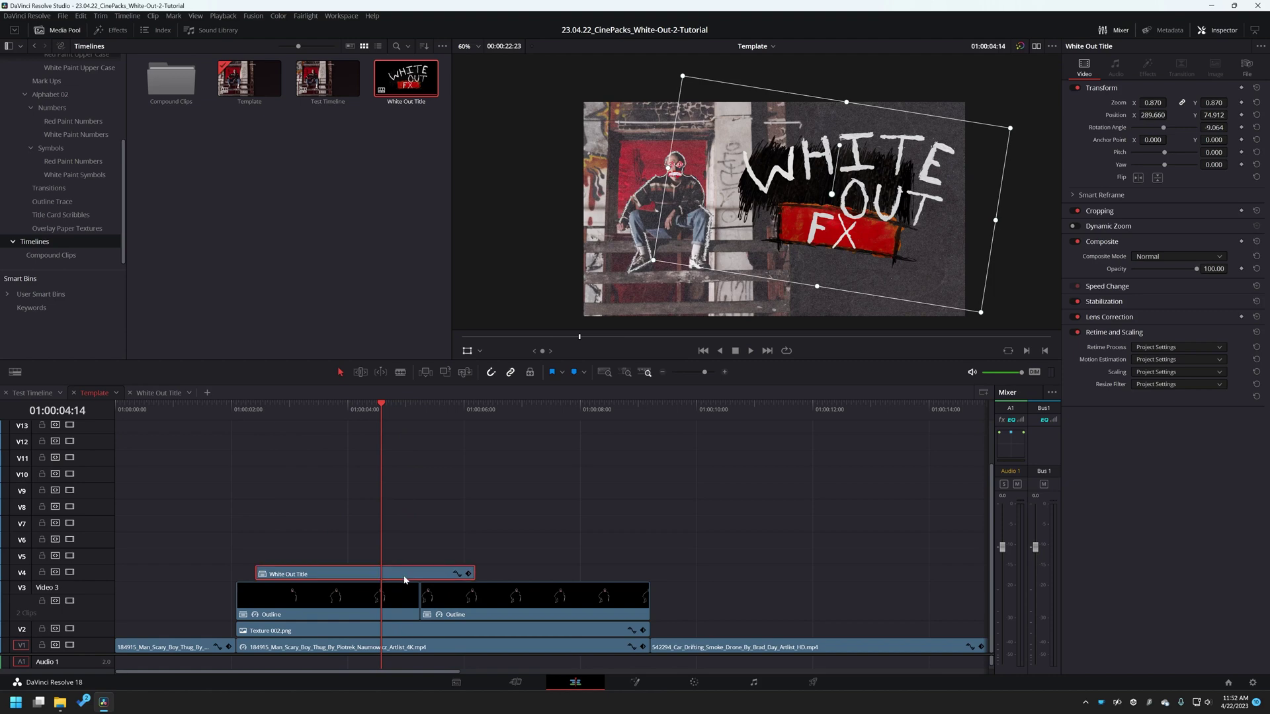
key("ctrl+b")
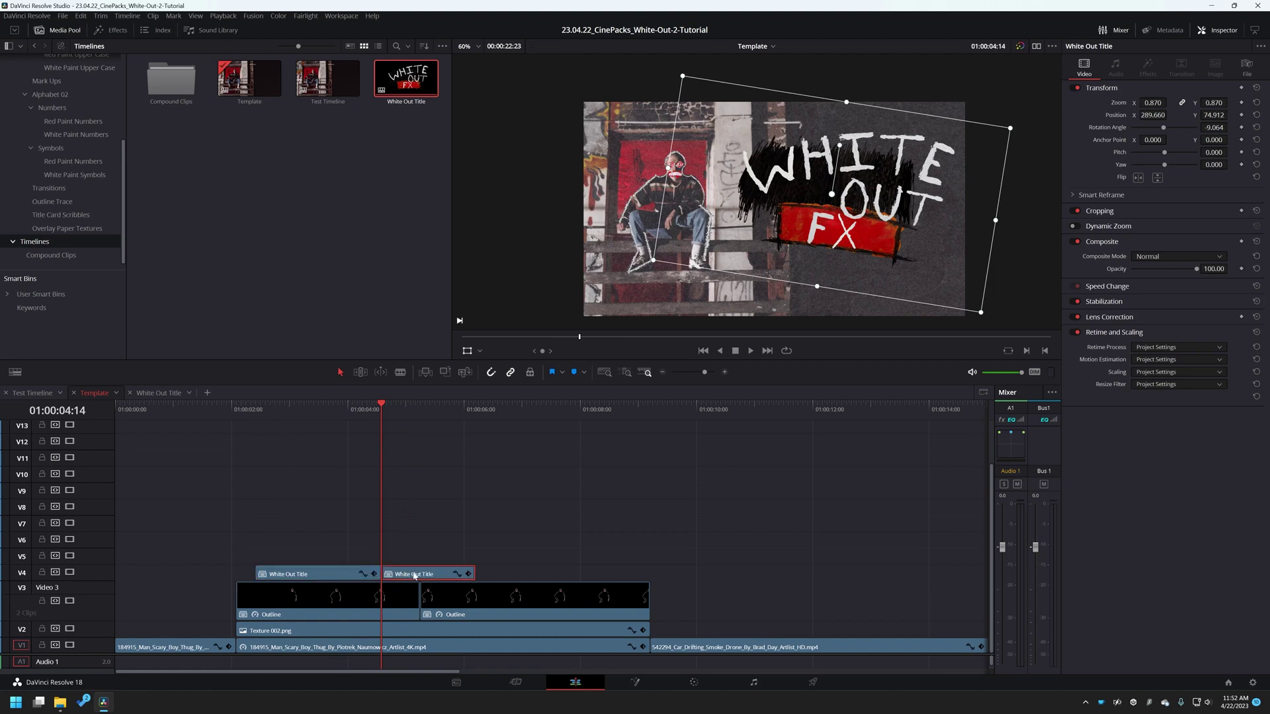
right_click(404, 577)
key("Escape")
key("r")
left_click(475, 468)
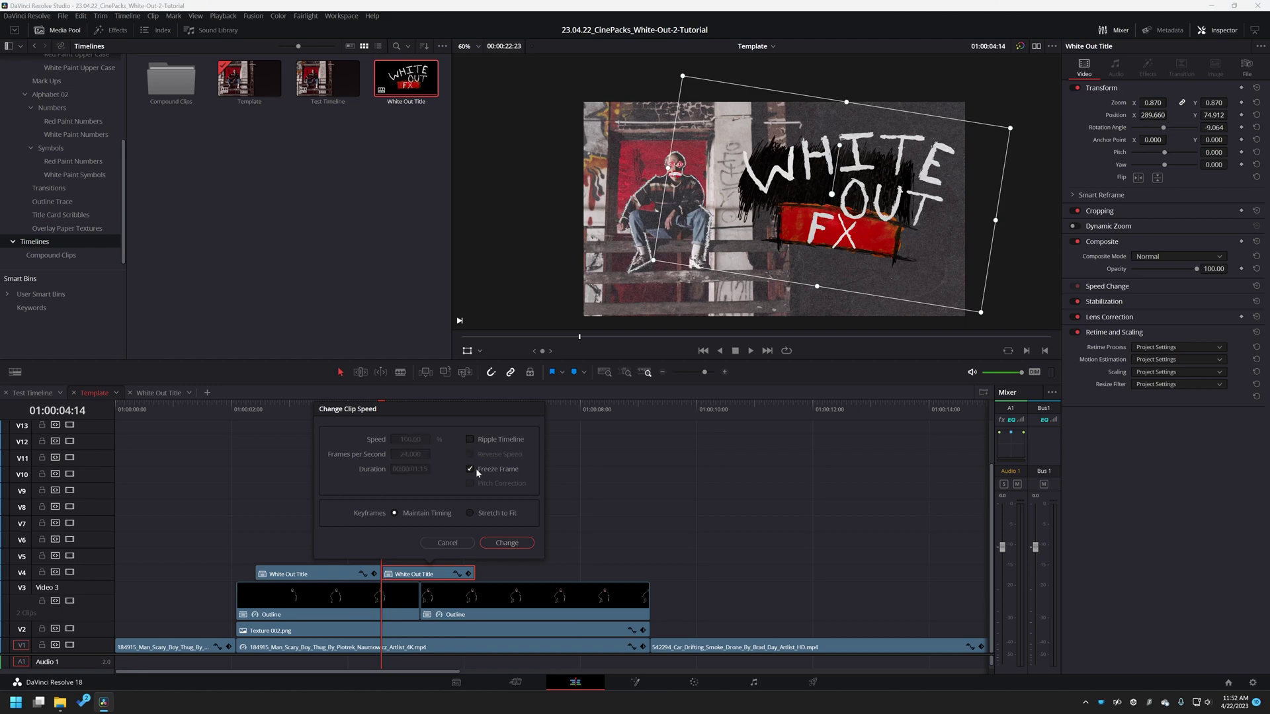
left_click(507, 542)
left_click_drag(476, 570, 648, 579)
Step: Play back the title from 01:00:02:10 to check the transition into its frozen ending
left_click(257, 418)
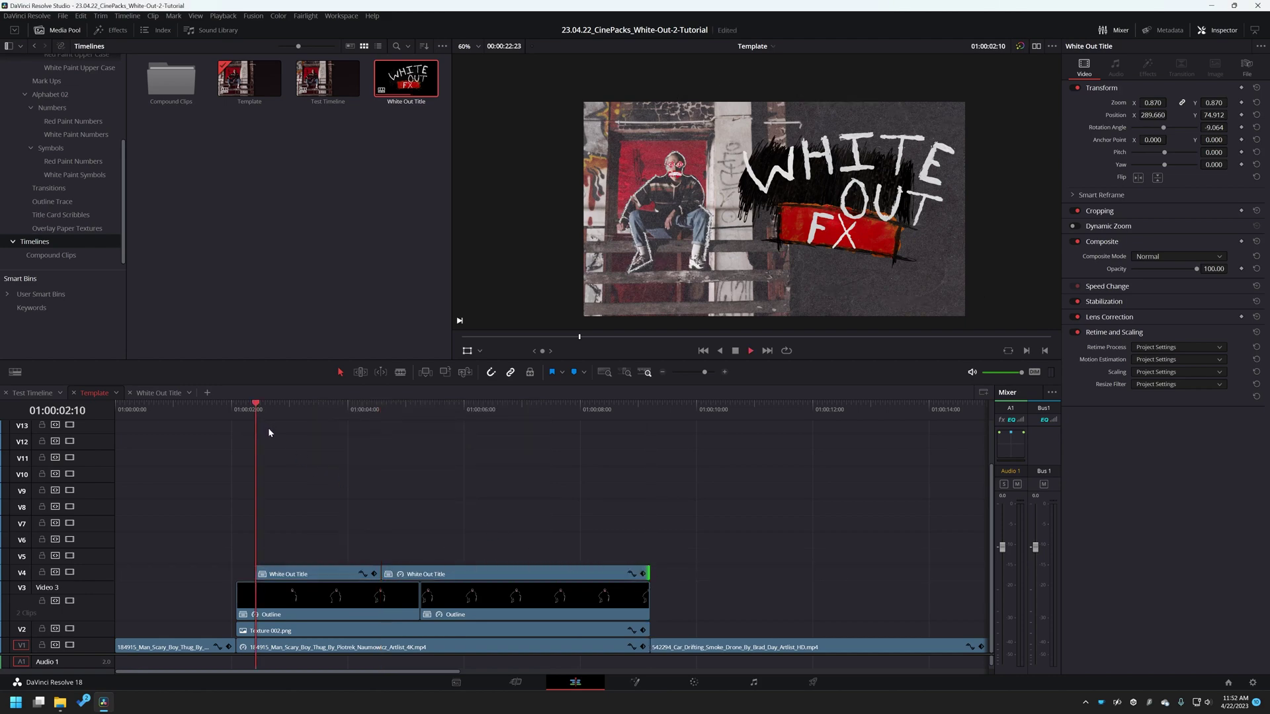
key("space")
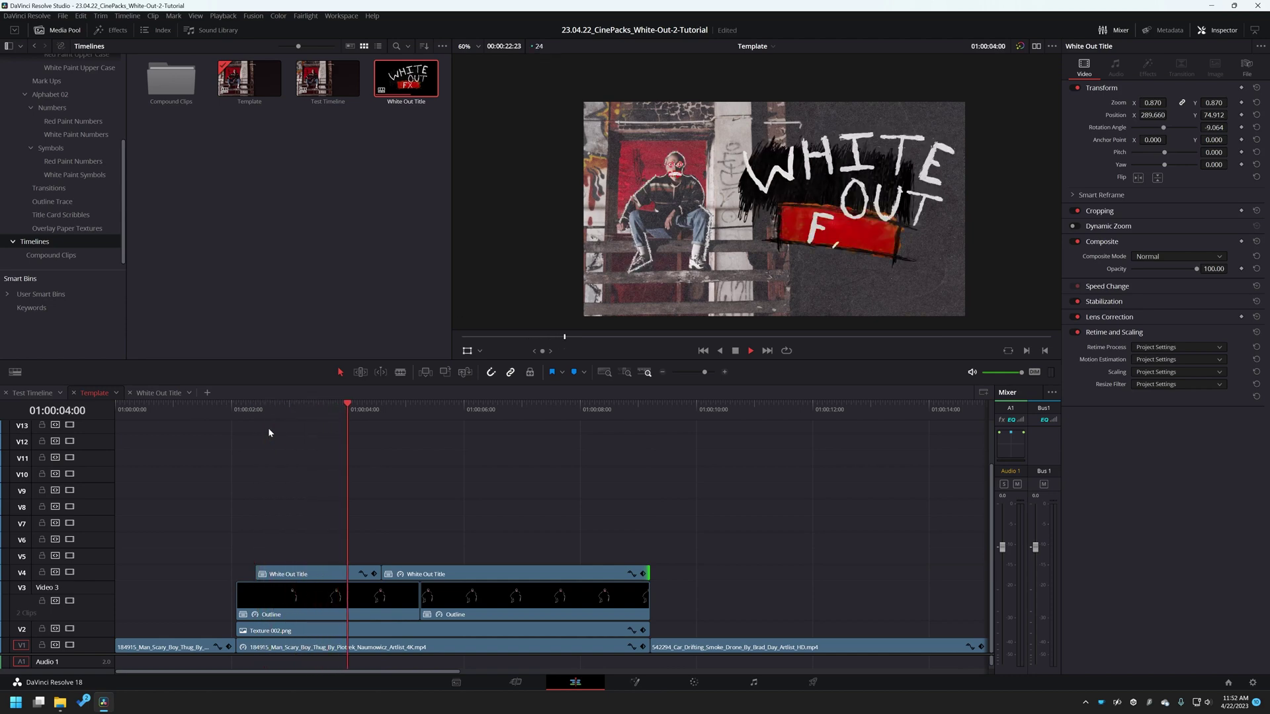
key("space")
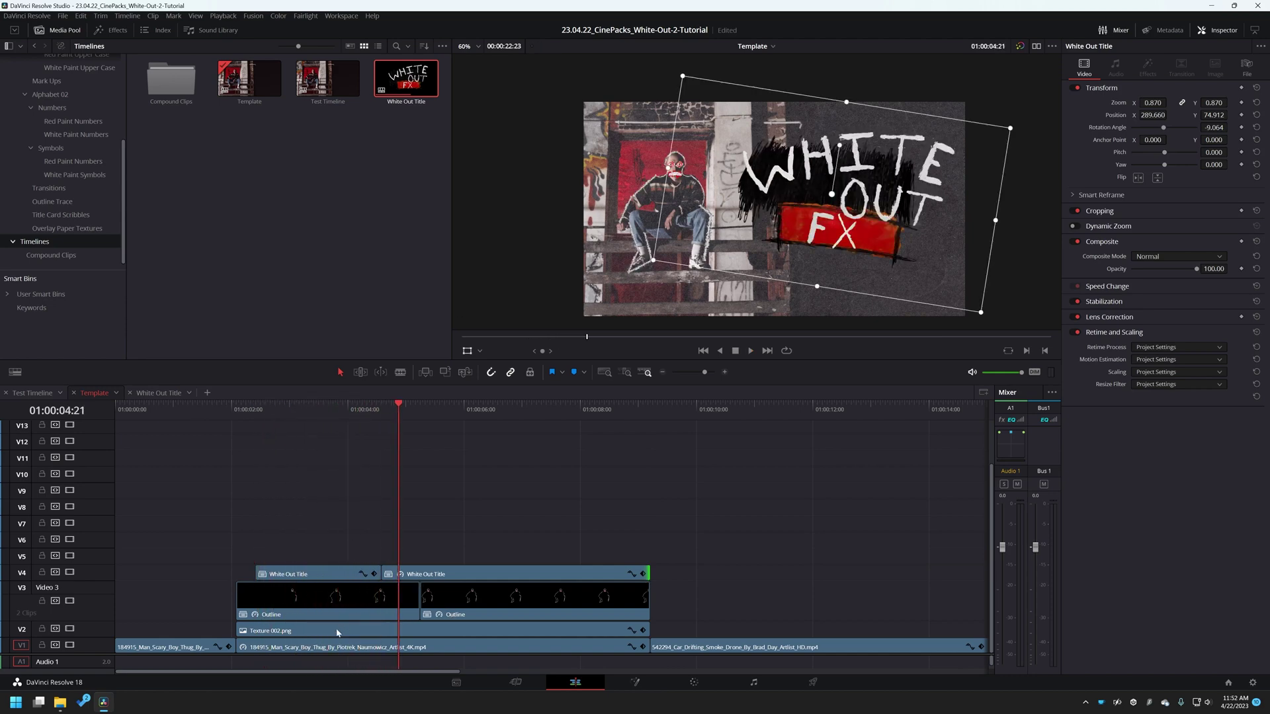
Step: Move Texture 002.png to Video 5 above the White Out Title clips and play back the textured title
left_click_drag(336, 632, 344, 554)
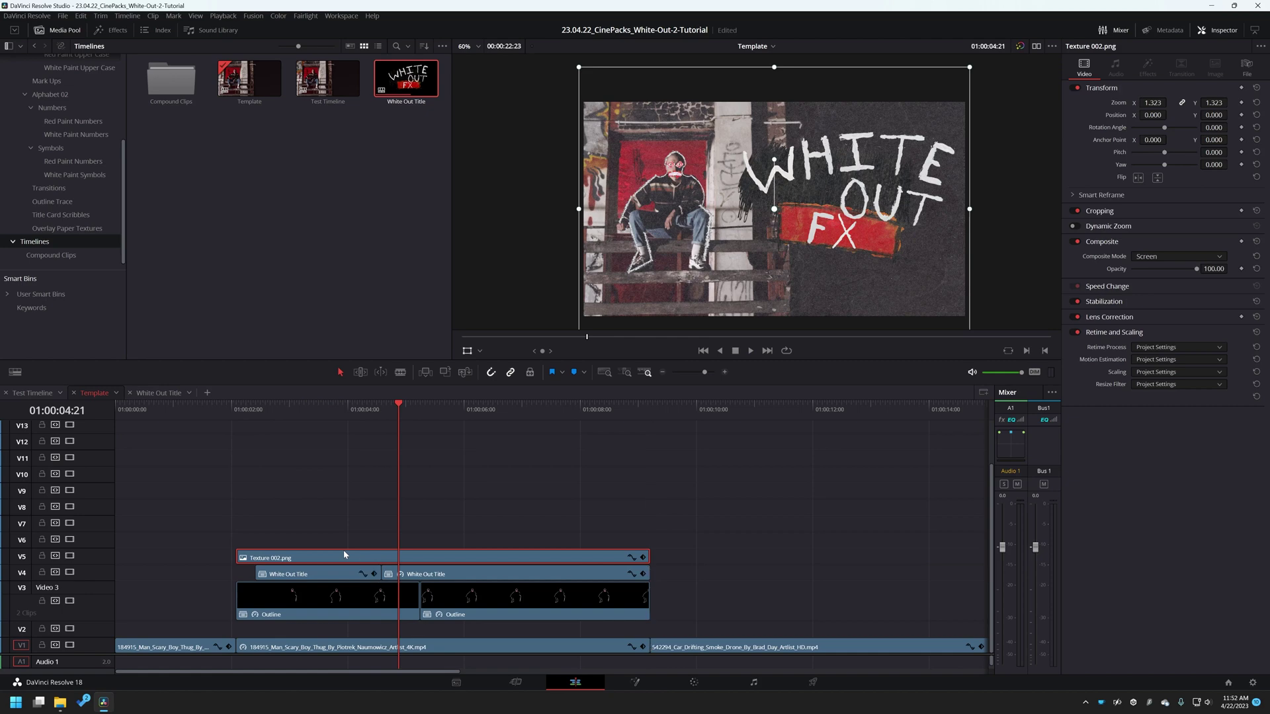
left_click(324, 418)
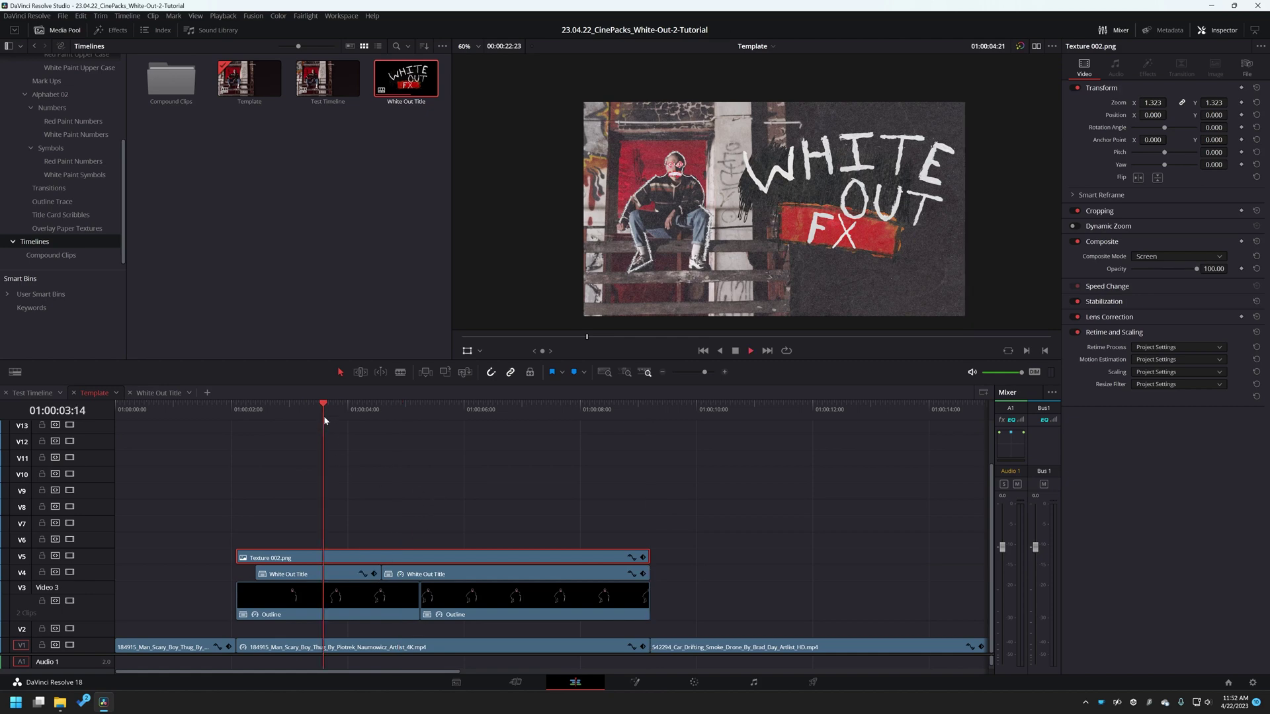
key("space")
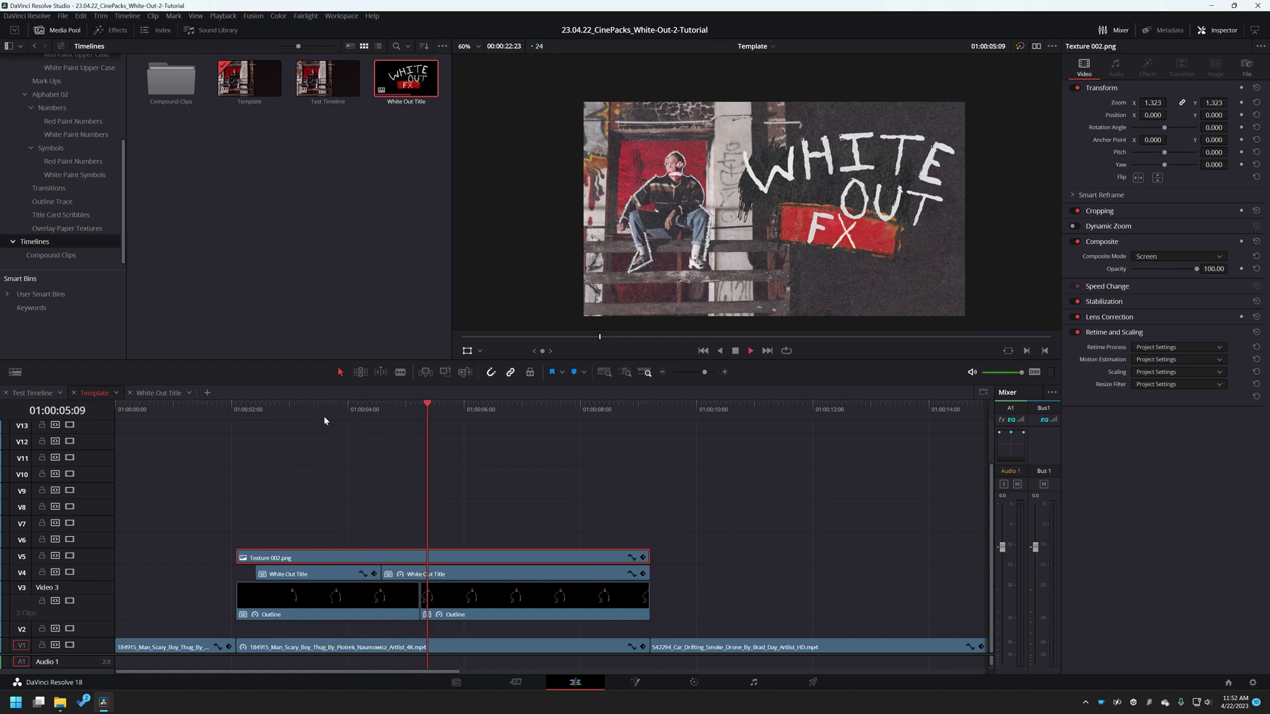
key("space")
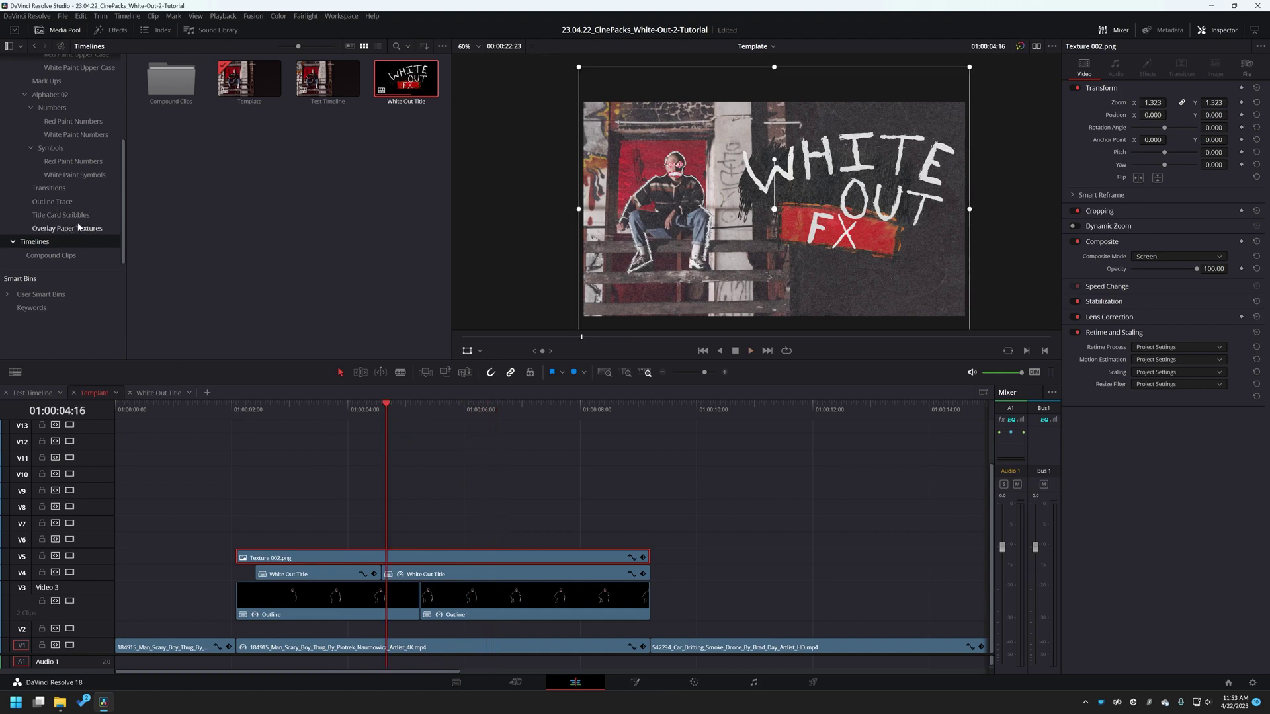
Step: Place Mark Up 008.mov from the Mark Ups bin on Video 6 near the start of the first Outline clip and play it back
left_click(49, 188)
scroll(58, 209, "up", 3)
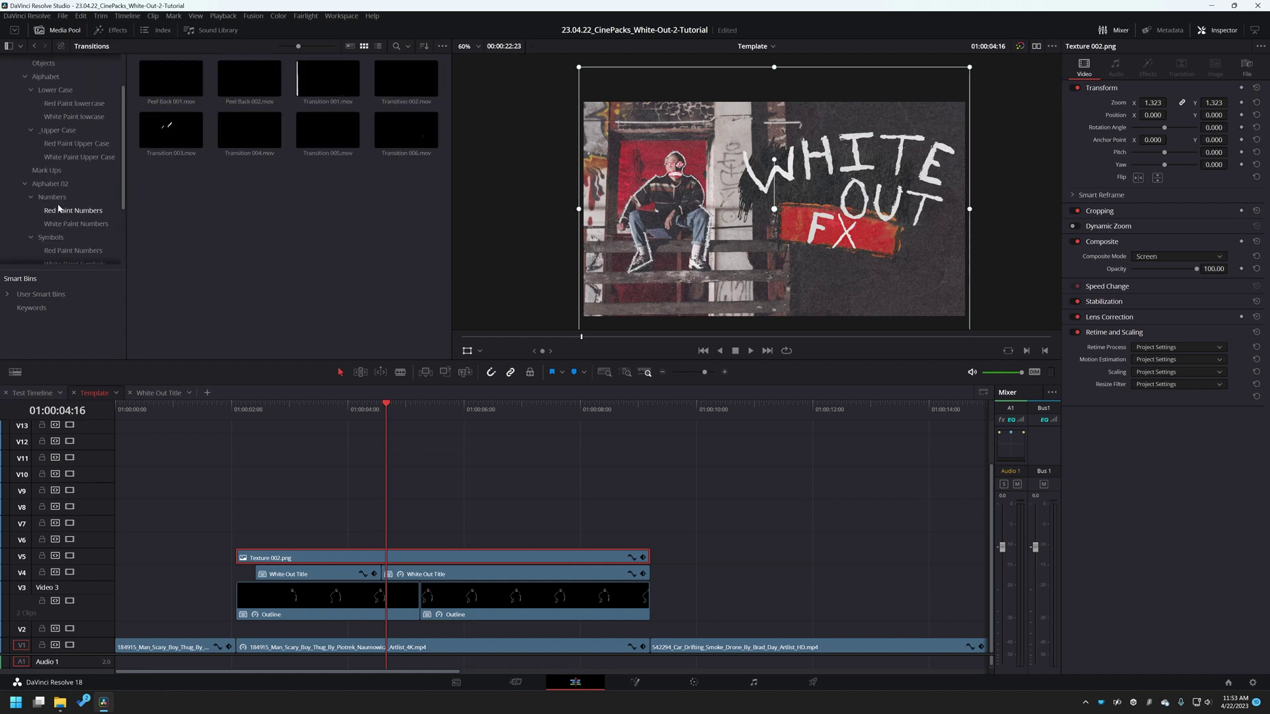
left_click(53, 170)
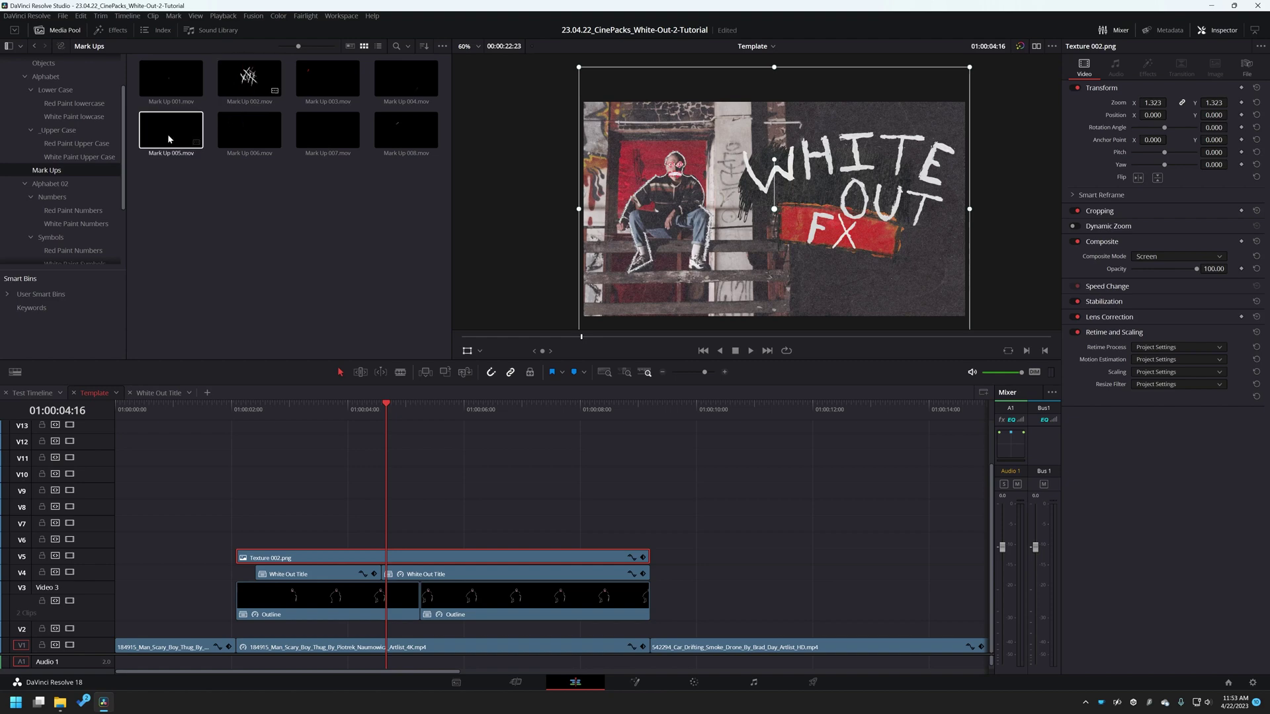
left_click(319, 133)
left_click_drag(402, 135, 248, 549)
left_click_drag(259, 411, 236, 418)
key("space")
key("space")
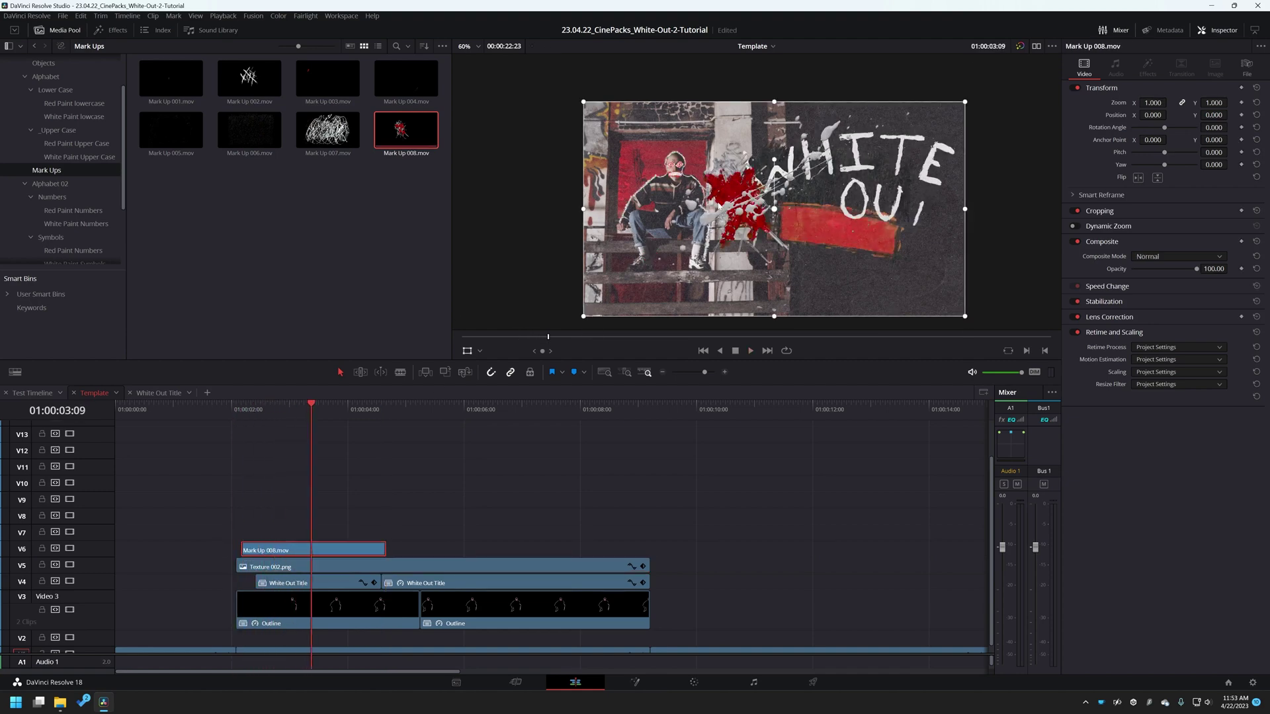
Step: Scale the paint splatter to about 1.34, rotate it about 107 degrees, and move it below the seated man at about X -747, Y -422
left_click_drag(722, 236, 693, 265)
left_click_drag(1014, 111, 959, 119)
left_click_drag(692, 213, 691, 284)
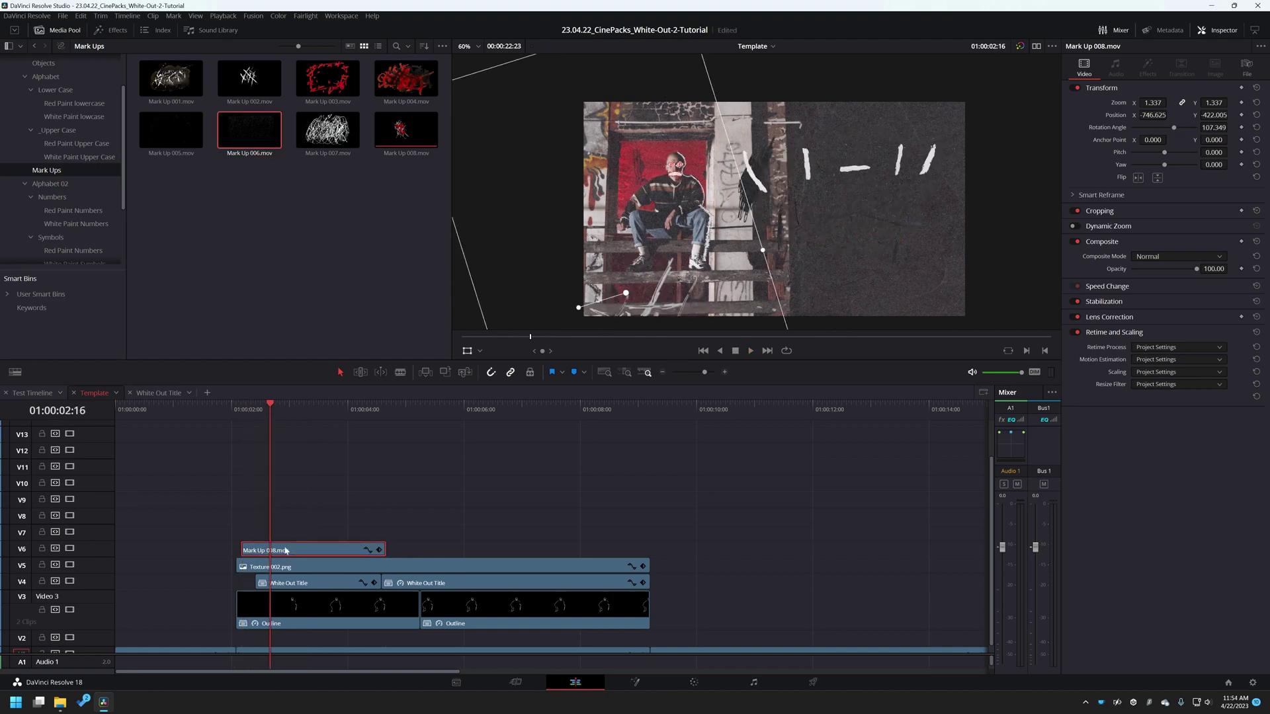
Step: Duplicate Mark Up 008.mov onto Video 7 about 14 frames later and place the copy, rotated about 275 degrees, in the frame's lower-right corner
left_click_drag(285, 551, 320, 534)
key("space")
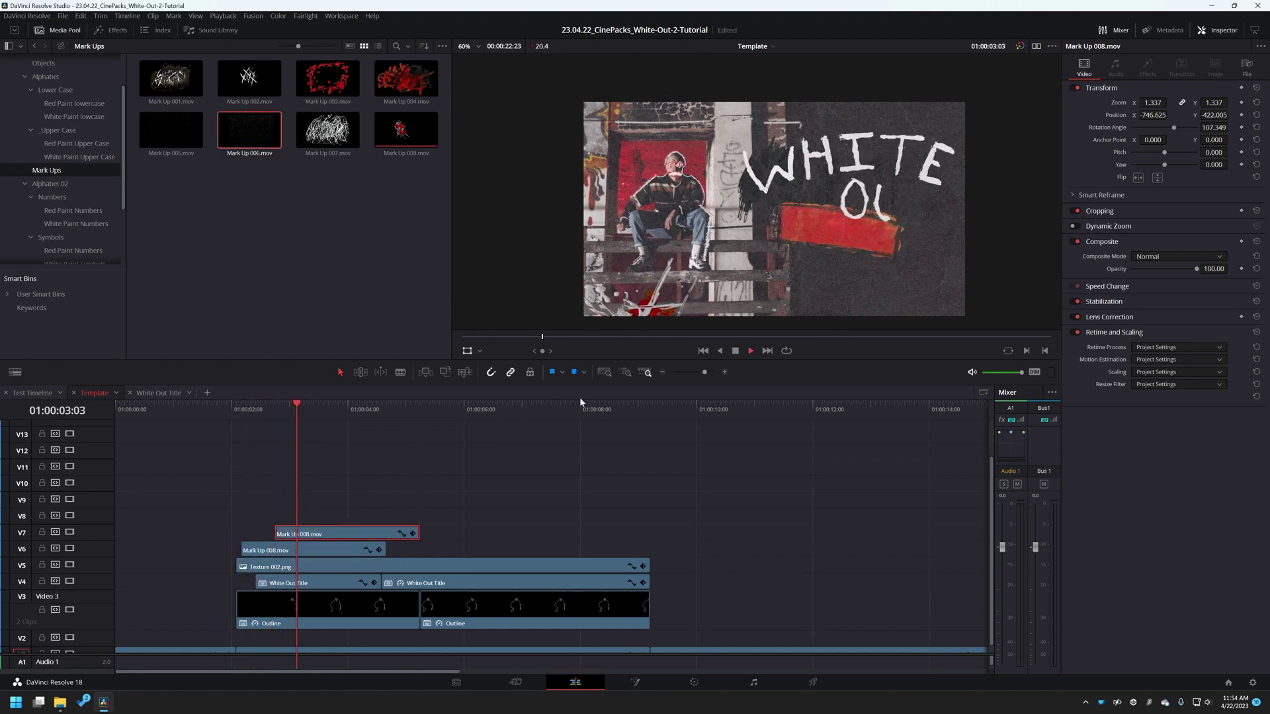
key("space")
left_click_drag(764, 255, 1009, 202)
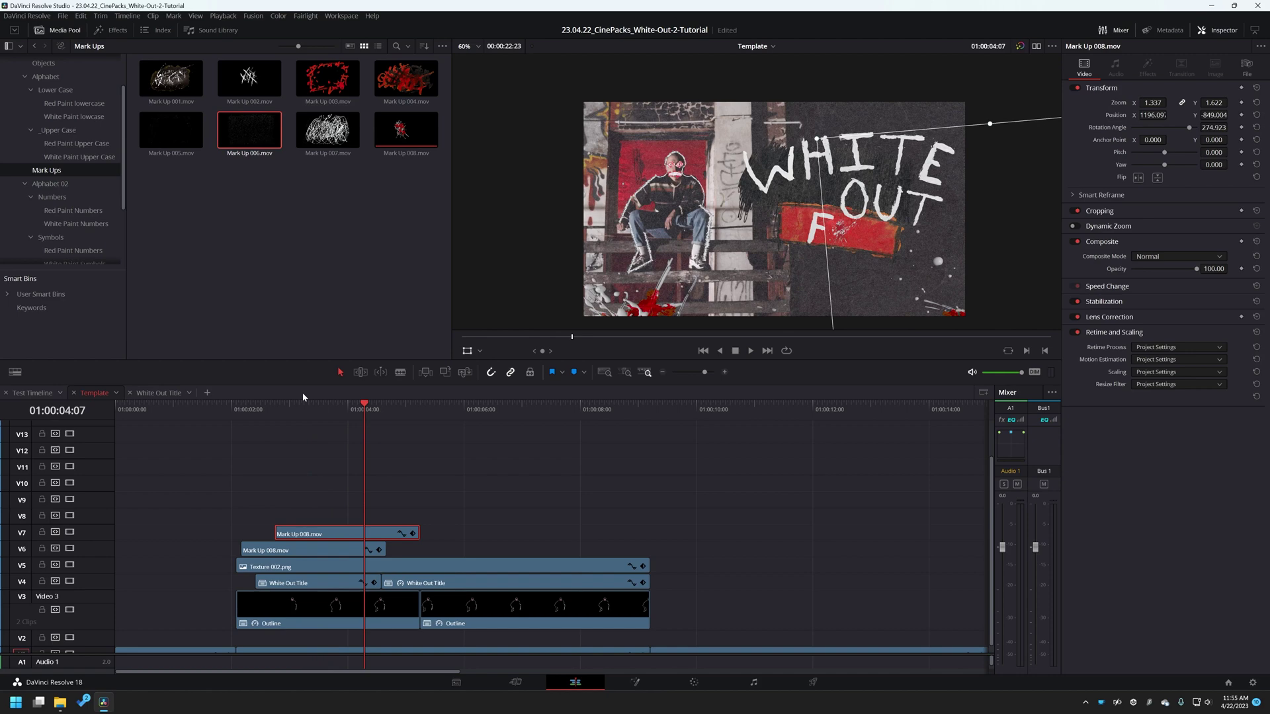
Step: Play back both splatters, trim the Video 7 one to end with the Video 6 one, and split both at 01:00:04:09
left_click(254, 417)
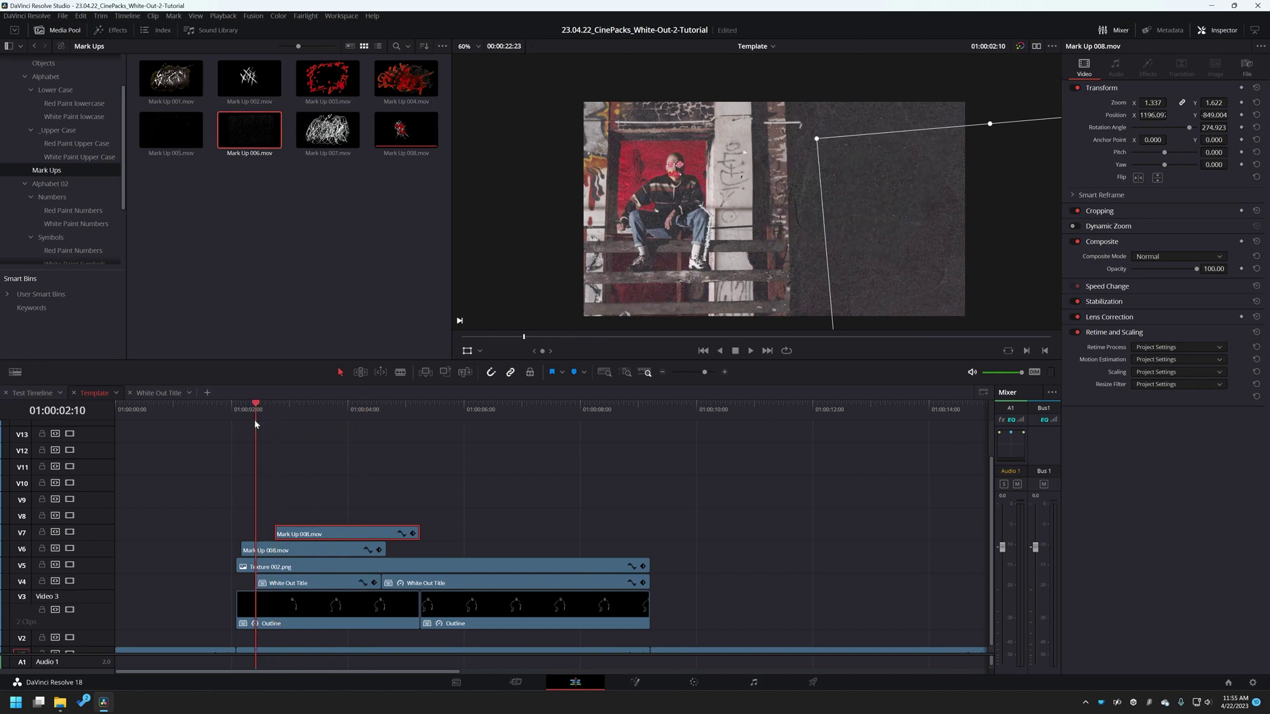
key("space")
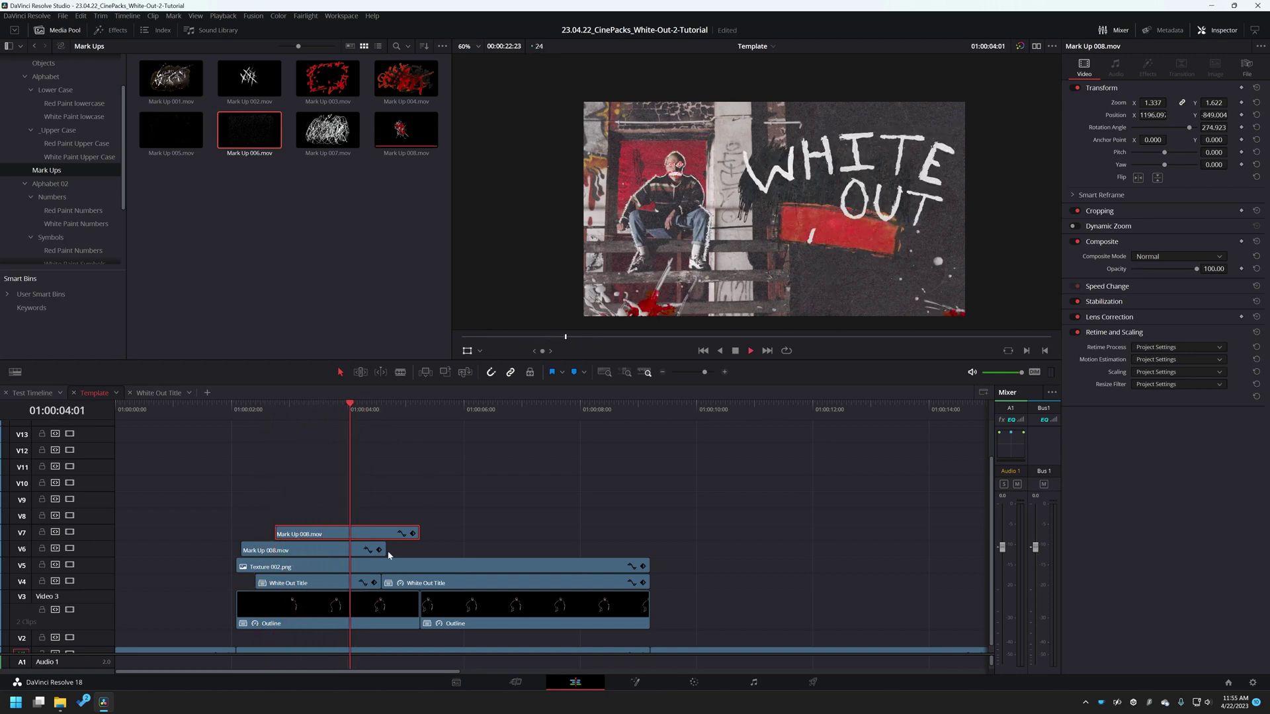
key("space")
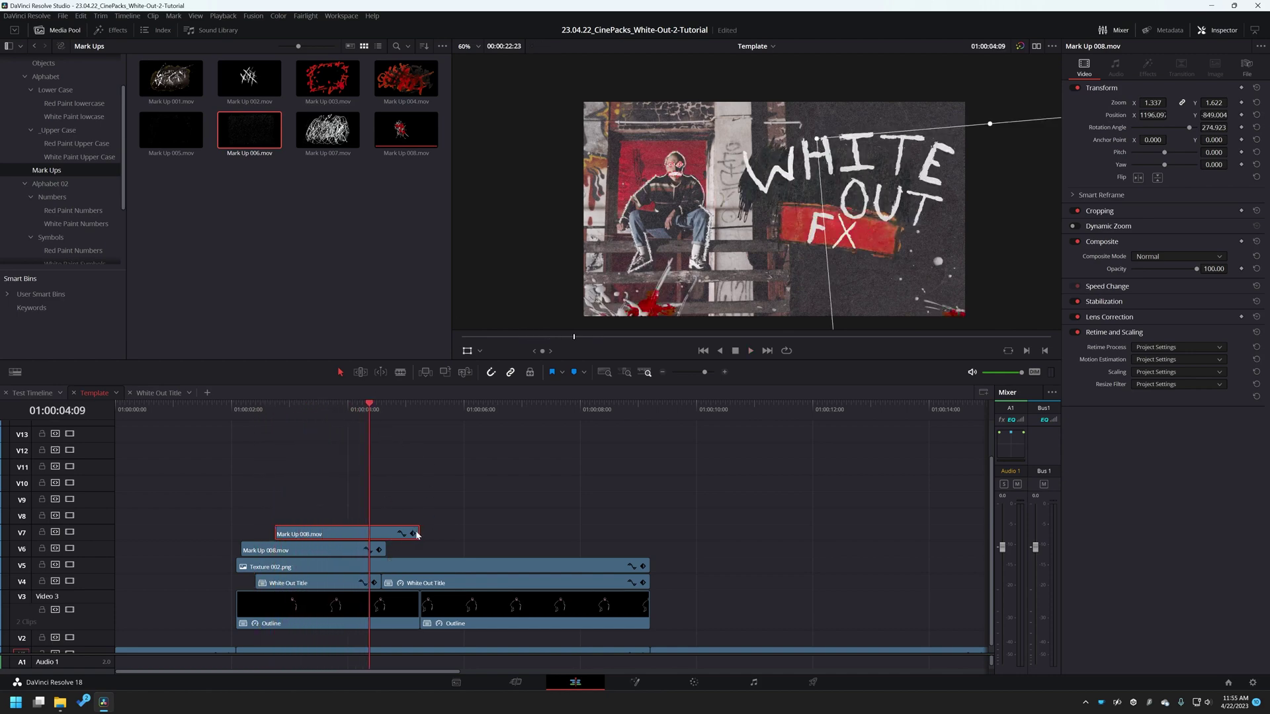
left_click_drag(421, 531, 375, 554)
left_click(372, 549, "ctrl")
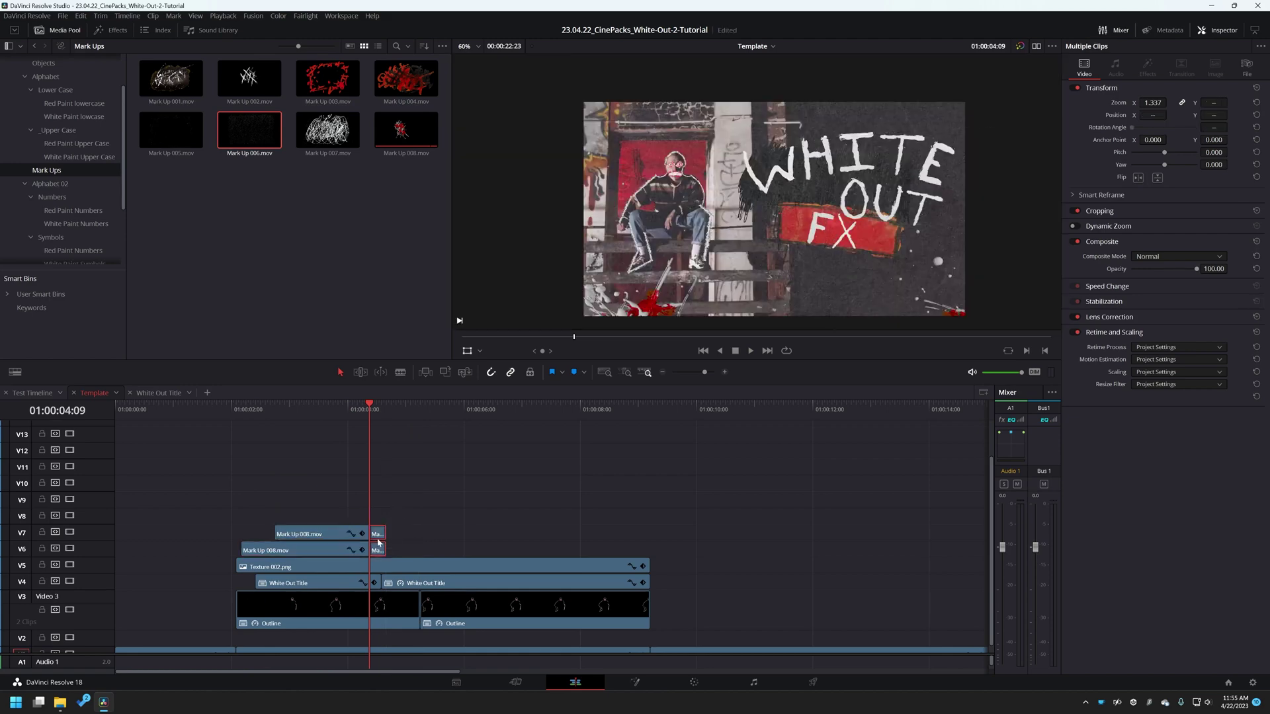
Step: Freeze the second parts of both Mark Up 008.mov clips and extend them to the end of the Outline clips
left_click(396, 527)
key("r")
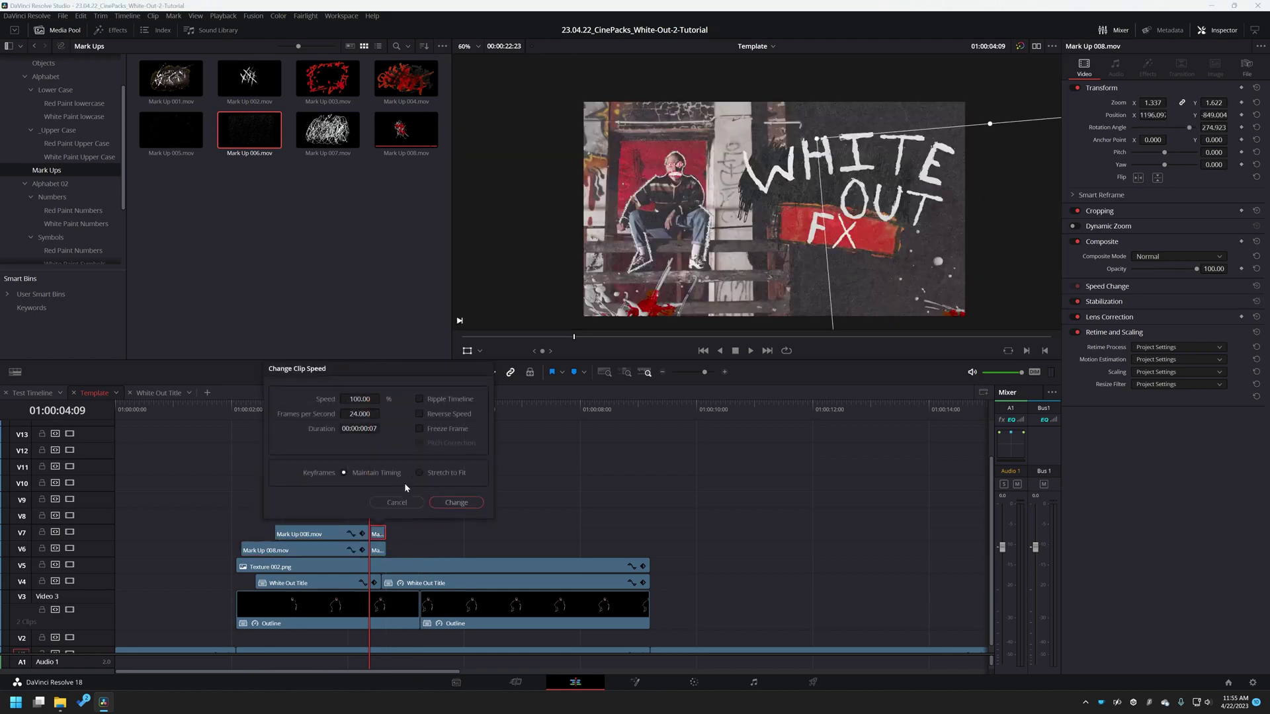
key("Return")
left_click(380, 547)
key("r")
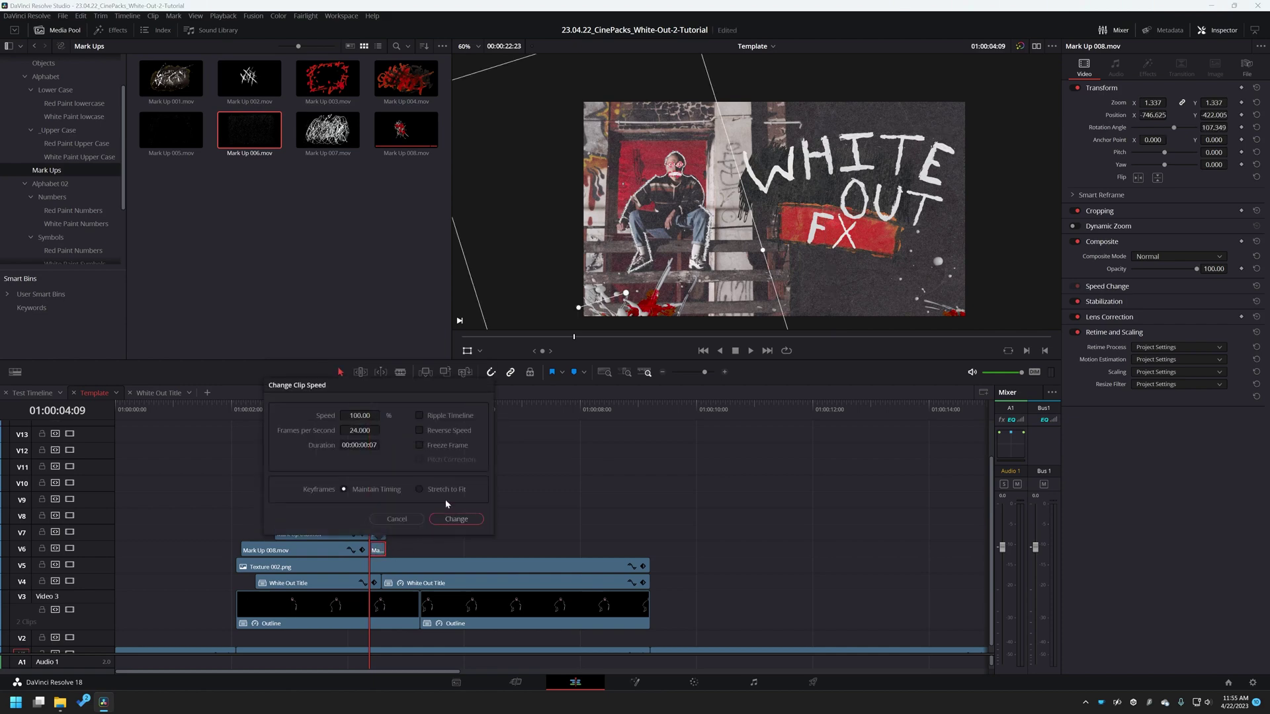
left_click(456, 519)
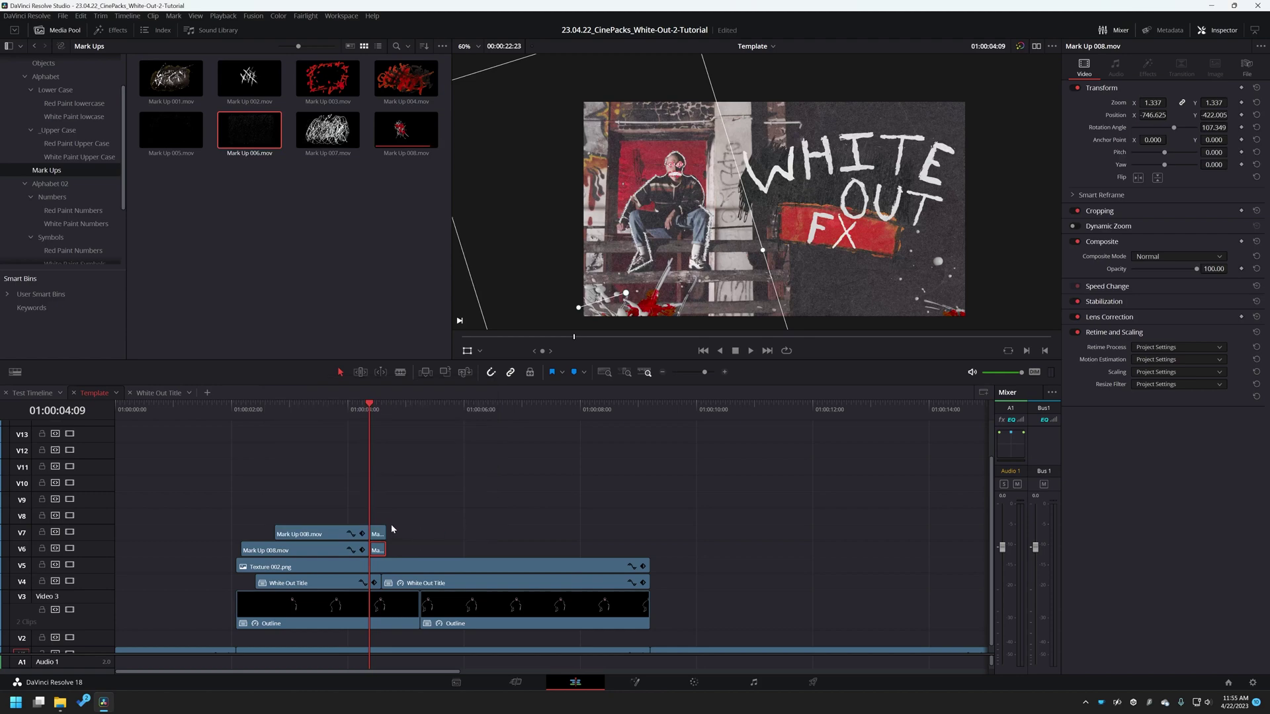
left_click_drag(384, 546, 649, 546)
scroll(422, 465, "down", 1)
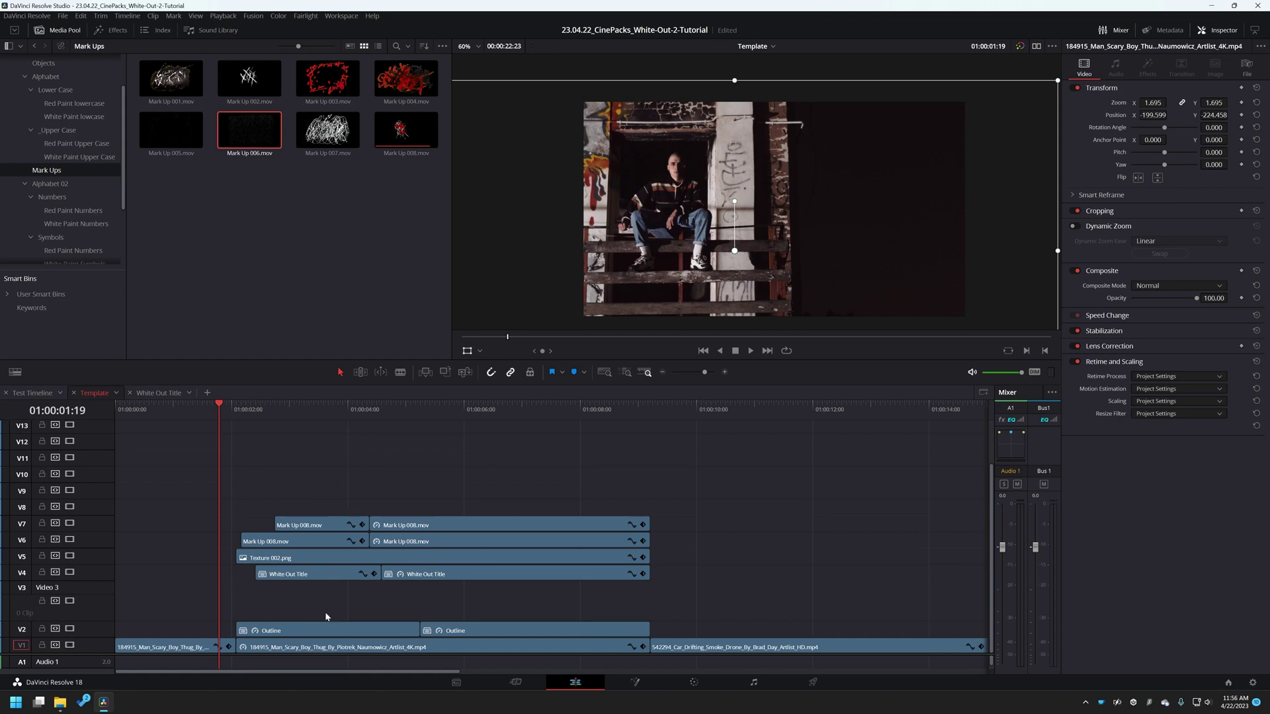
Step: Move the two Outline clips down to Video 2 and go to about 01:00:04:02
left_click_drag(325, 616, 485, 631)
left_click(411, 588)
left_click(351, 407)
Step: Move the White Out Title clips up to Video 9 and Texture 002.png up to Video 10
left_click(286, 538)
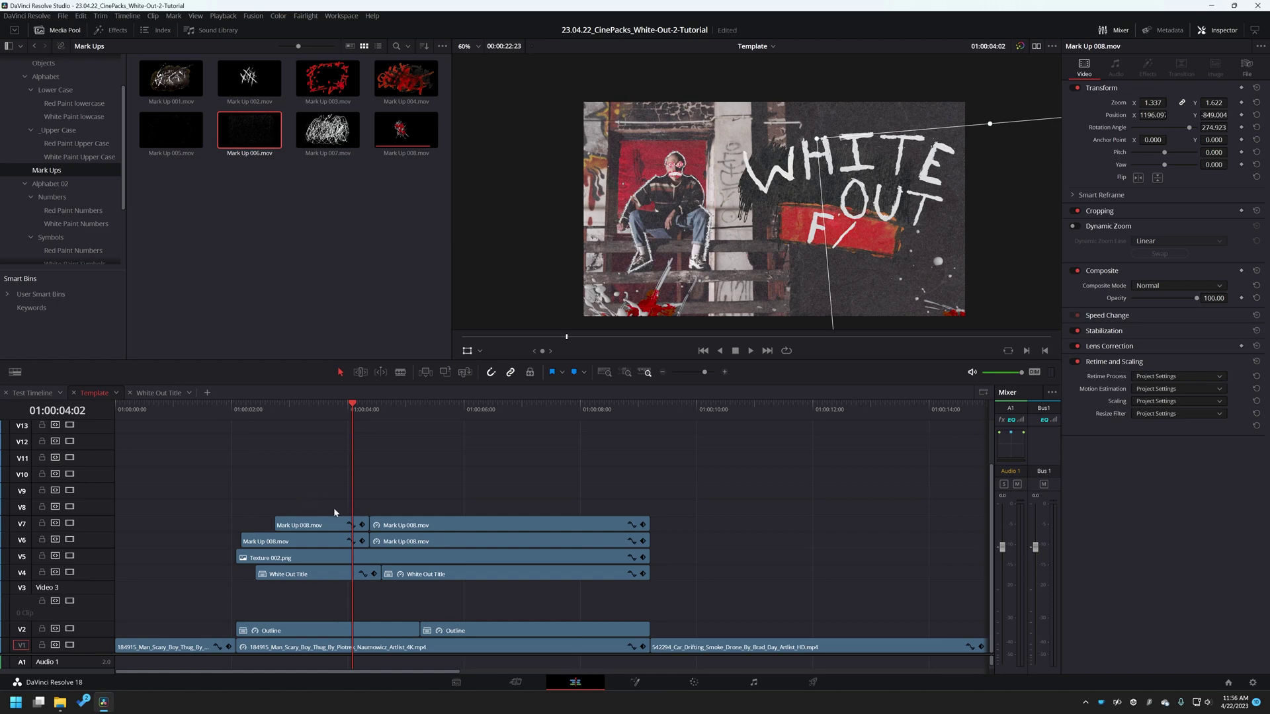
left_click_drag(395, 559, 397, 477)
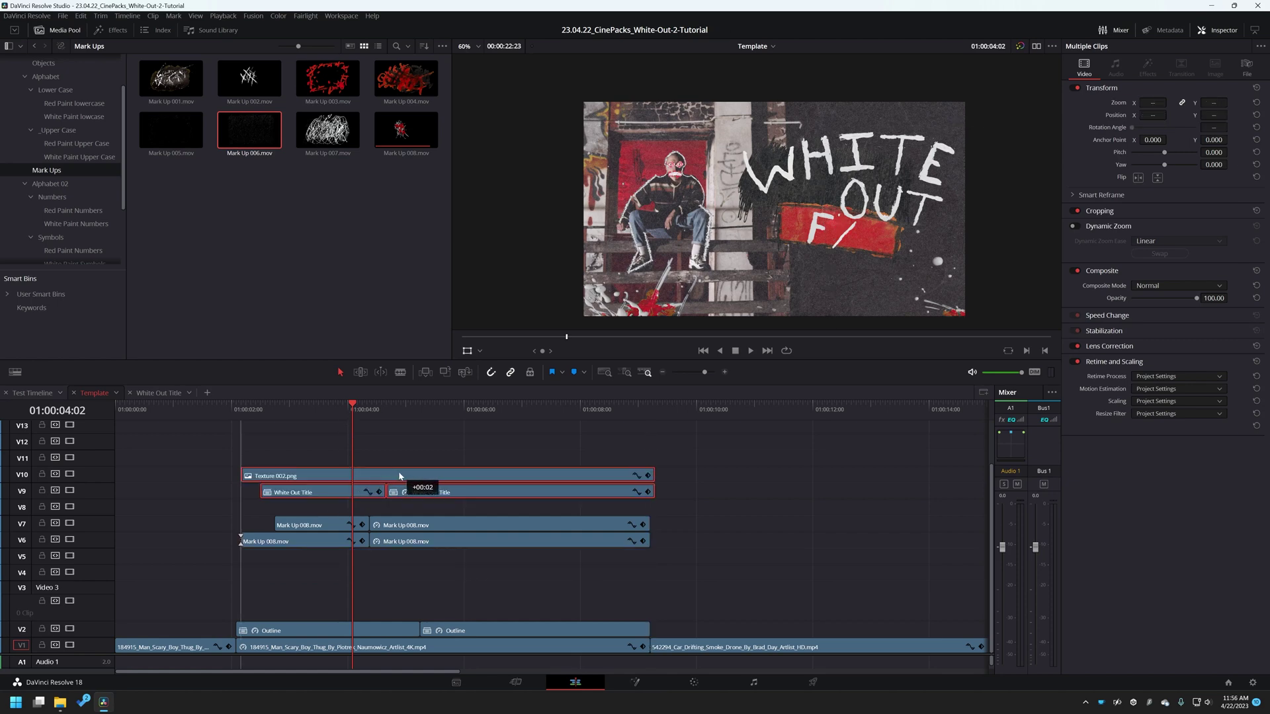
left_click(296, 510)
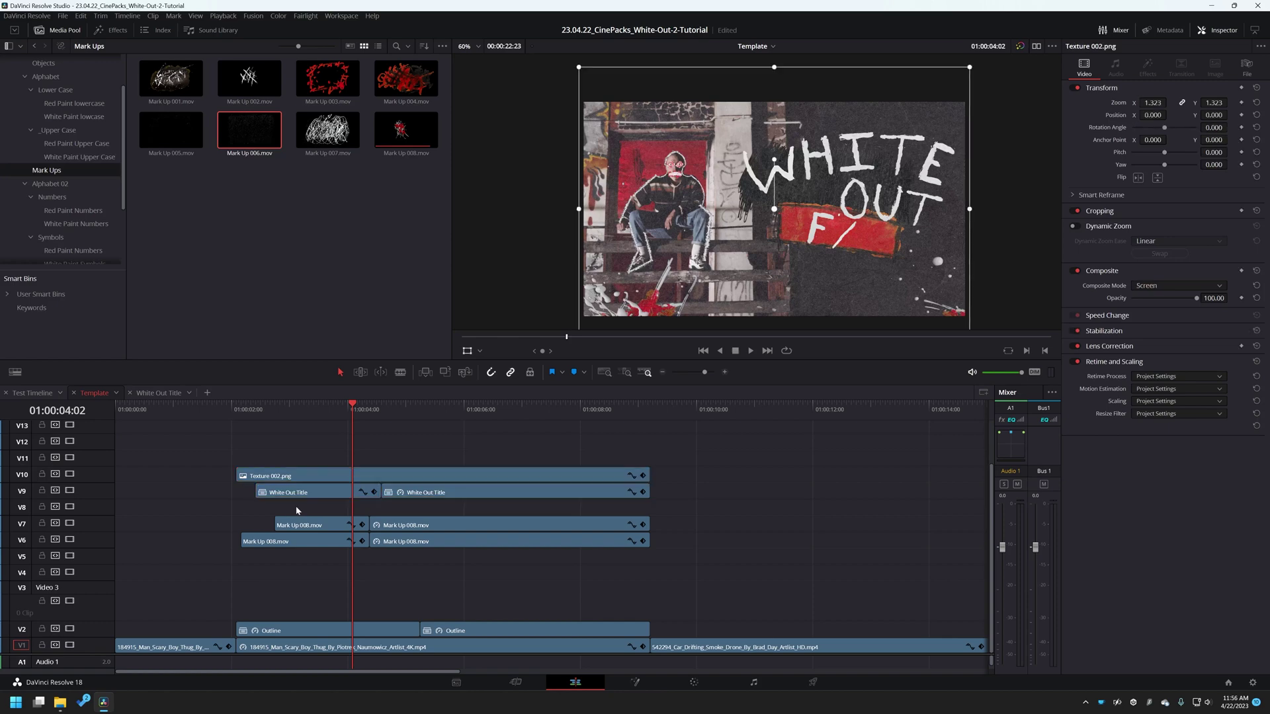
Step: Move the four Mark Up 008.mov clips down to Video 3 and Video 4, directly above the Outline clips
left_click_drag(276, 507, 453, 573)
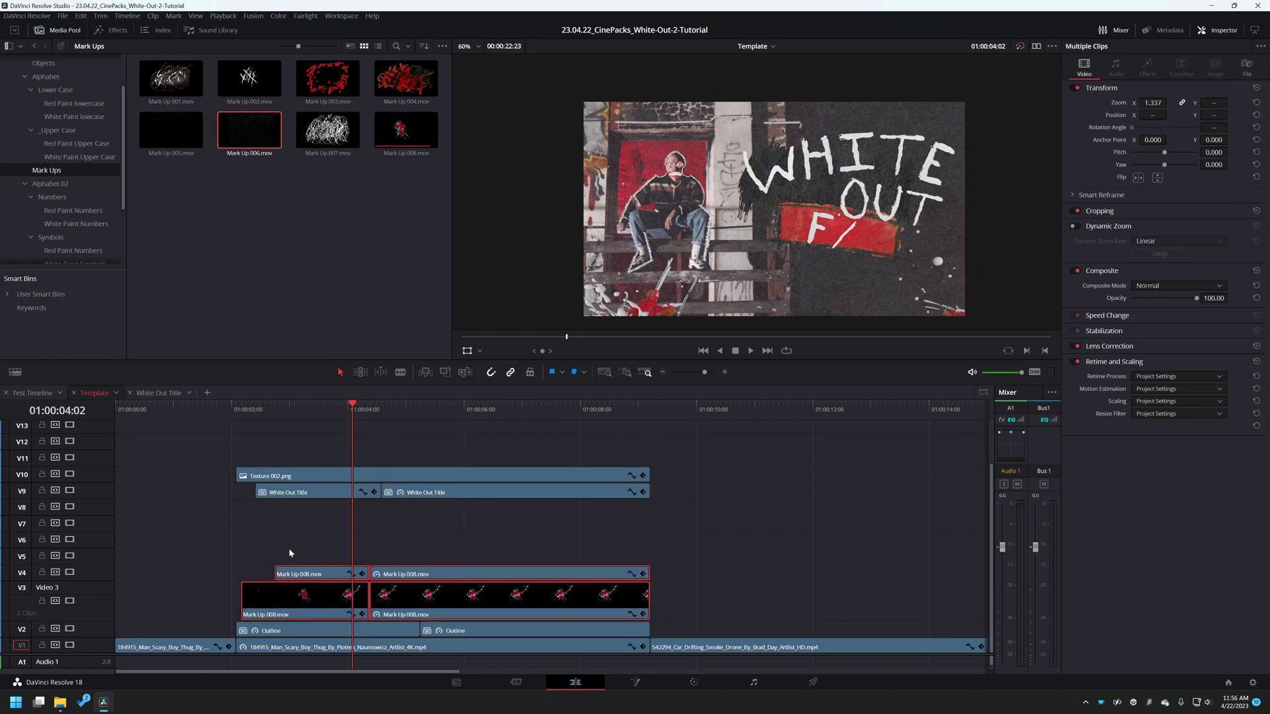
left_click(289, 548)
left_click(299, 598)
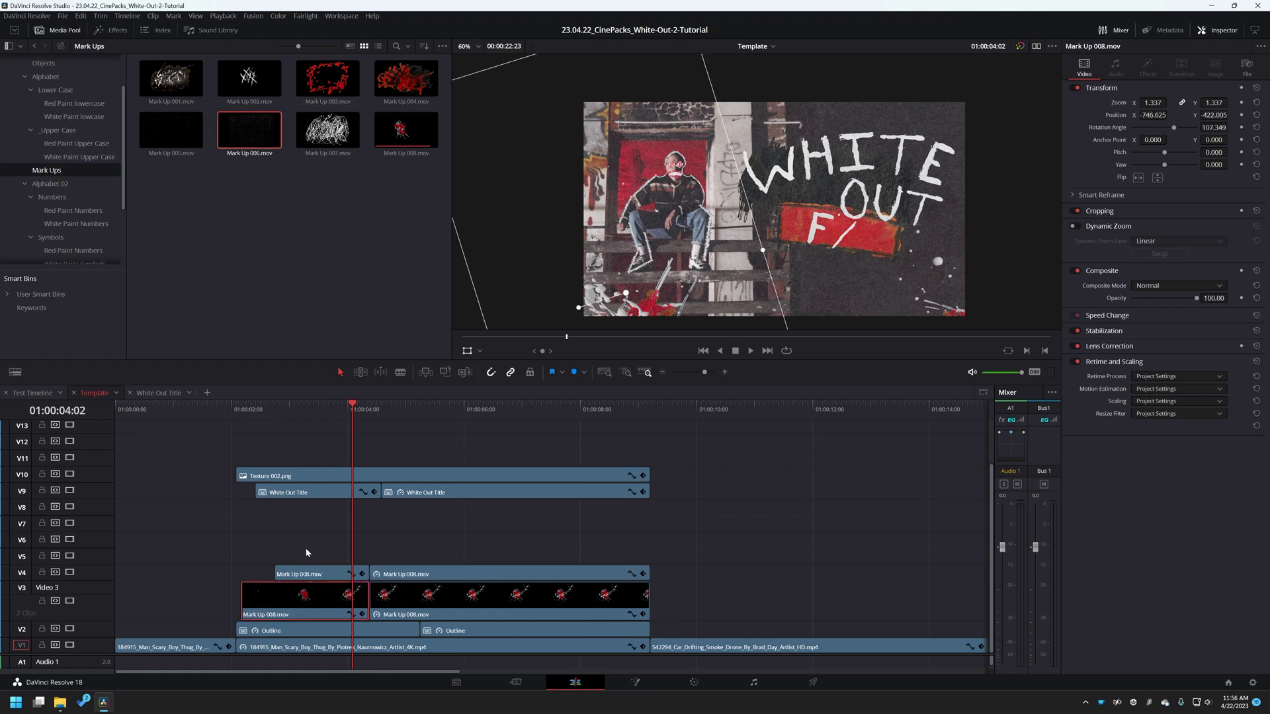
Step: Combine the frozen background clip, both Outline clips and the four Mark Up 008.mov clips into a new compound clip
left_click(443, 587)
left_click(367, 632)
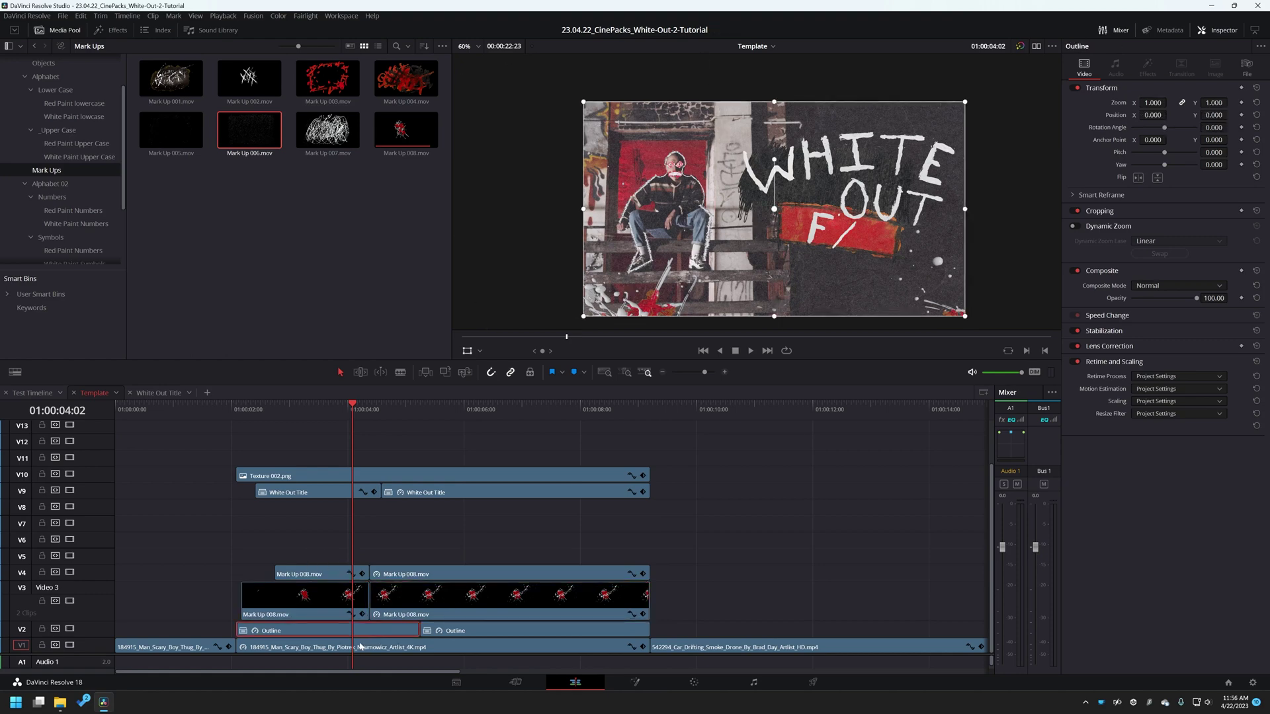
left_click_drag(295, 540, 489, 659)
right_click(467, 594)
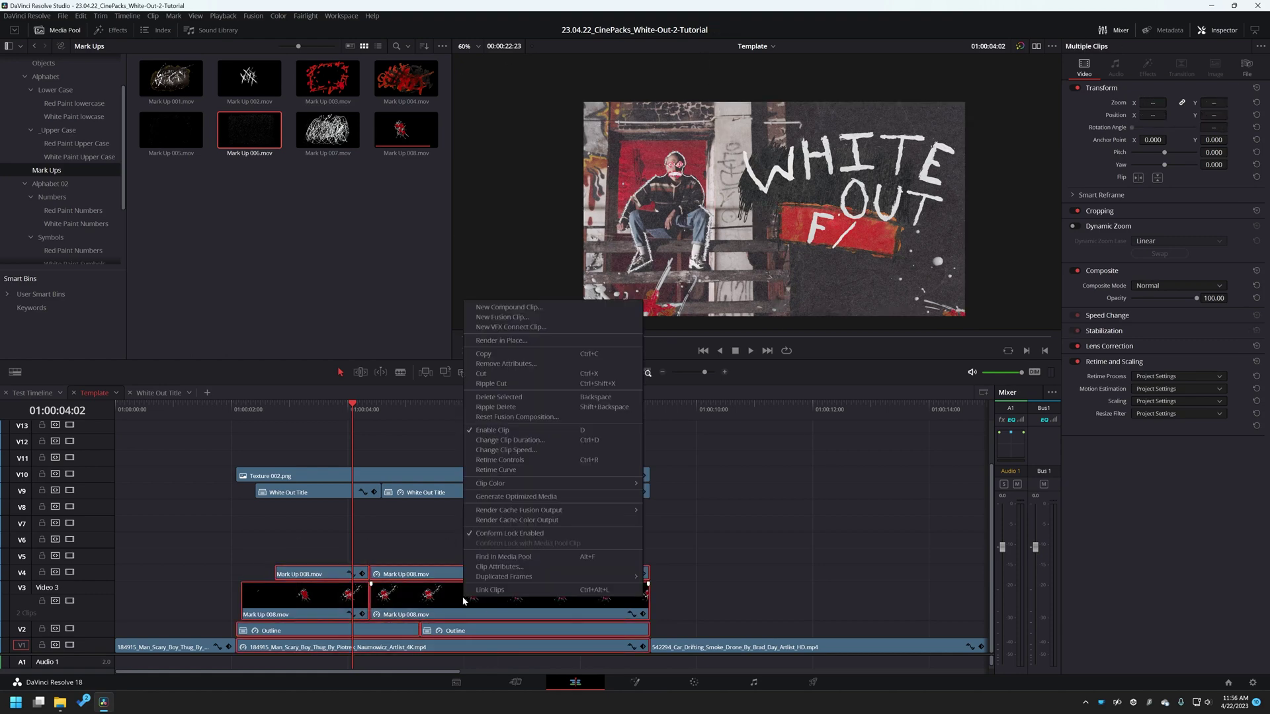
left_click(508, 306)
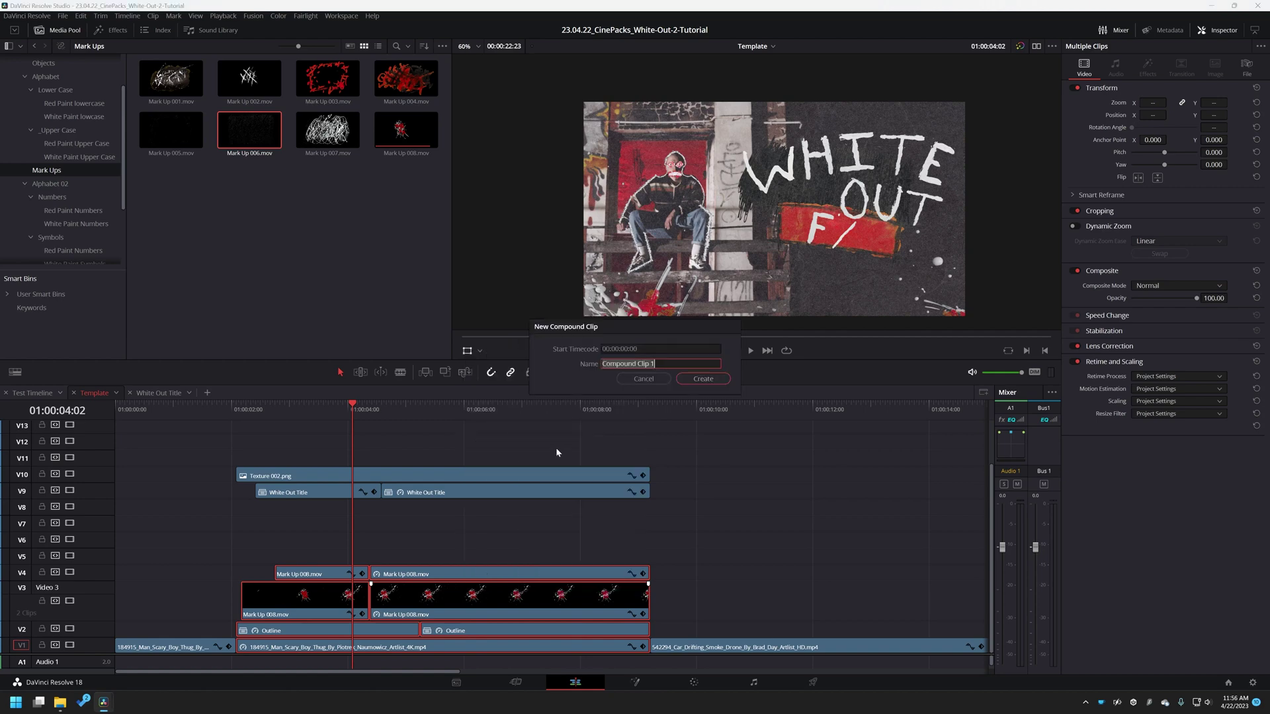
left_click(701, 380)
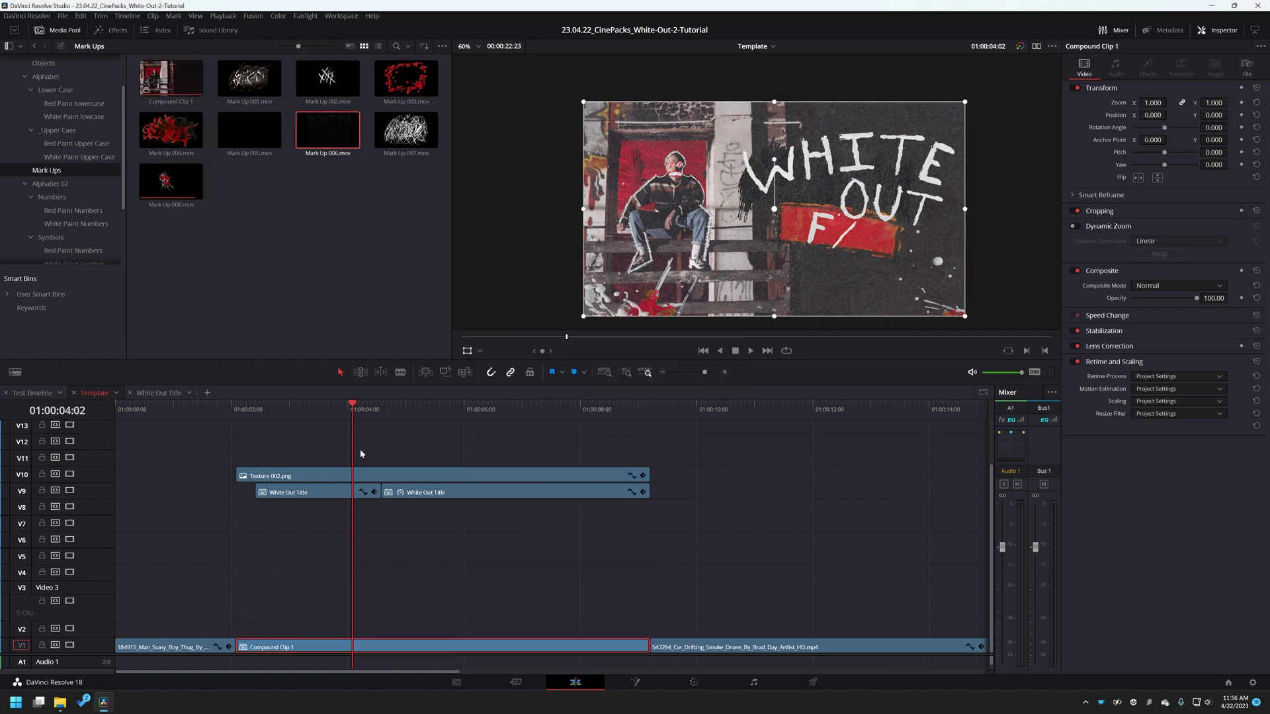
Step: Move the White Out Title clips down to Video 2 and Texture 002.png down to Video 3, directly above the compound clip
left_click_drag(338, 521, 500, 434)
left_click_drag(458, 504, 406, 640)
Step: Enable Dynamic Zoom on the compound clip on Video 1 and play back the freeze-frame section
left_click(391, 650)
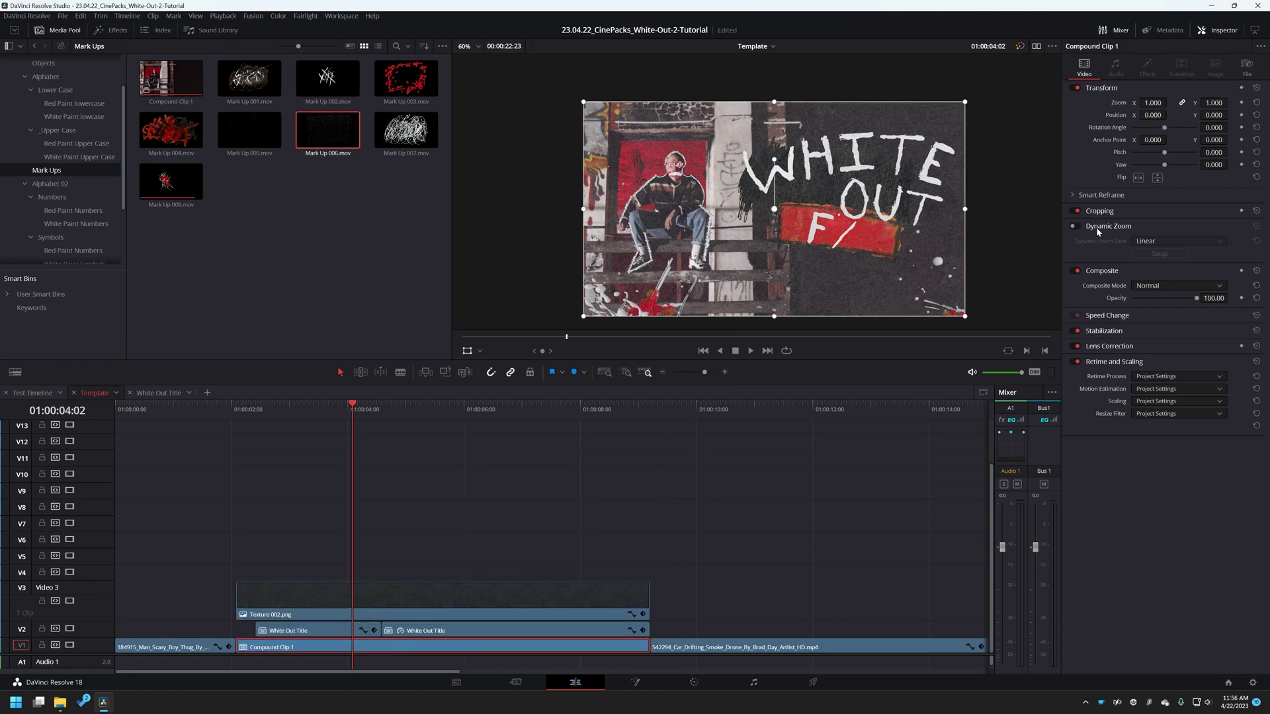
left_click(1159, 255)
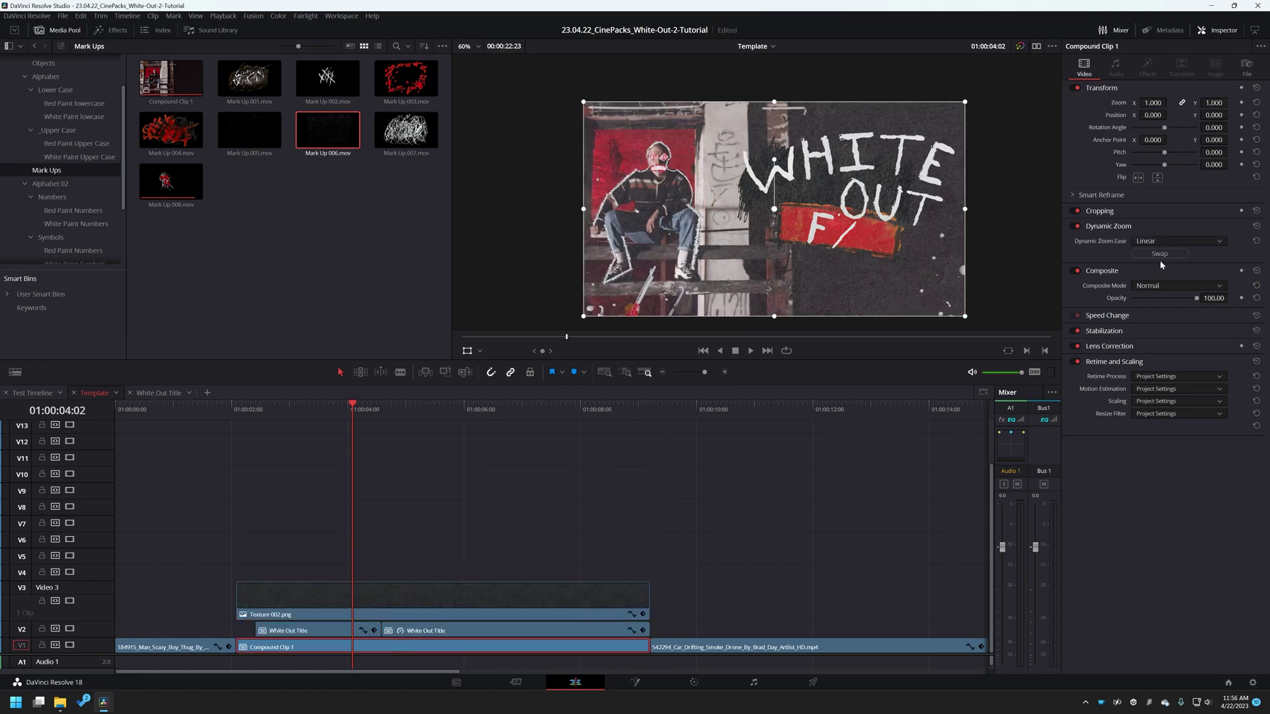
left_click(238, 427)
key("space")
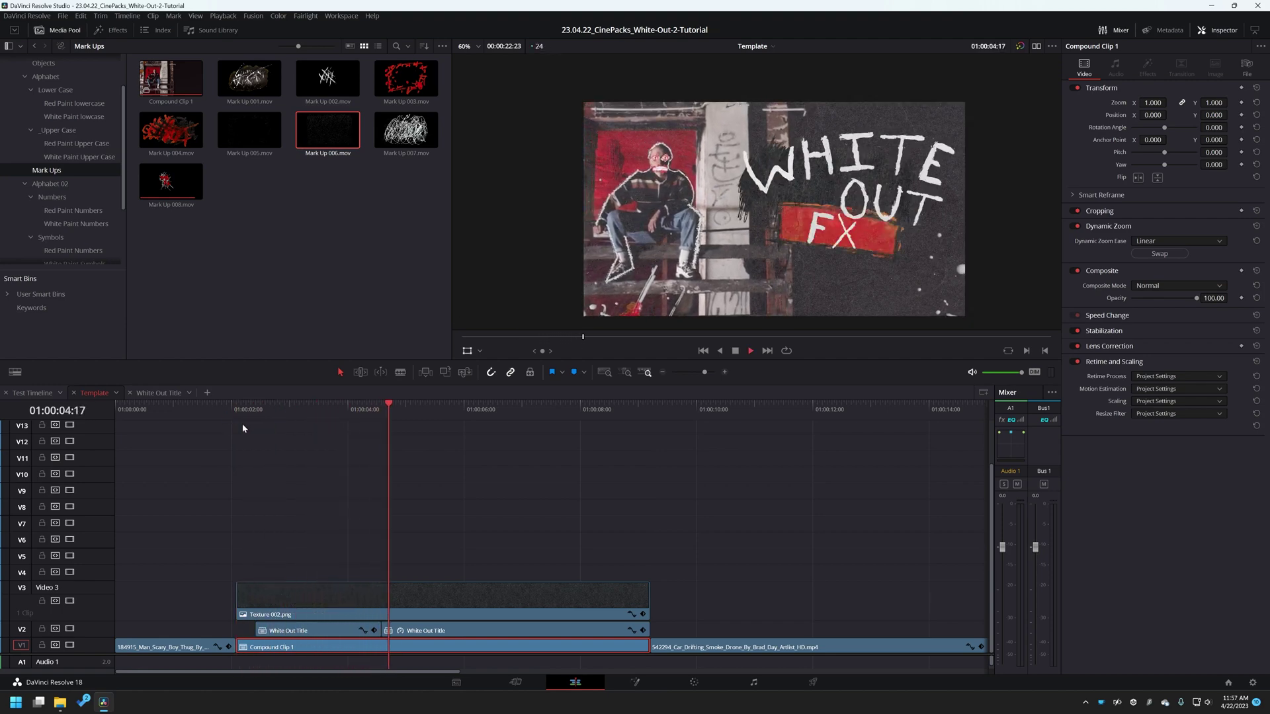
Step: Enable Dynamic Zoom on Texture 002.png, enlarge its start frame slightly in the Dynamic Zoom overlay, and play the section back
left_click(370, 605)
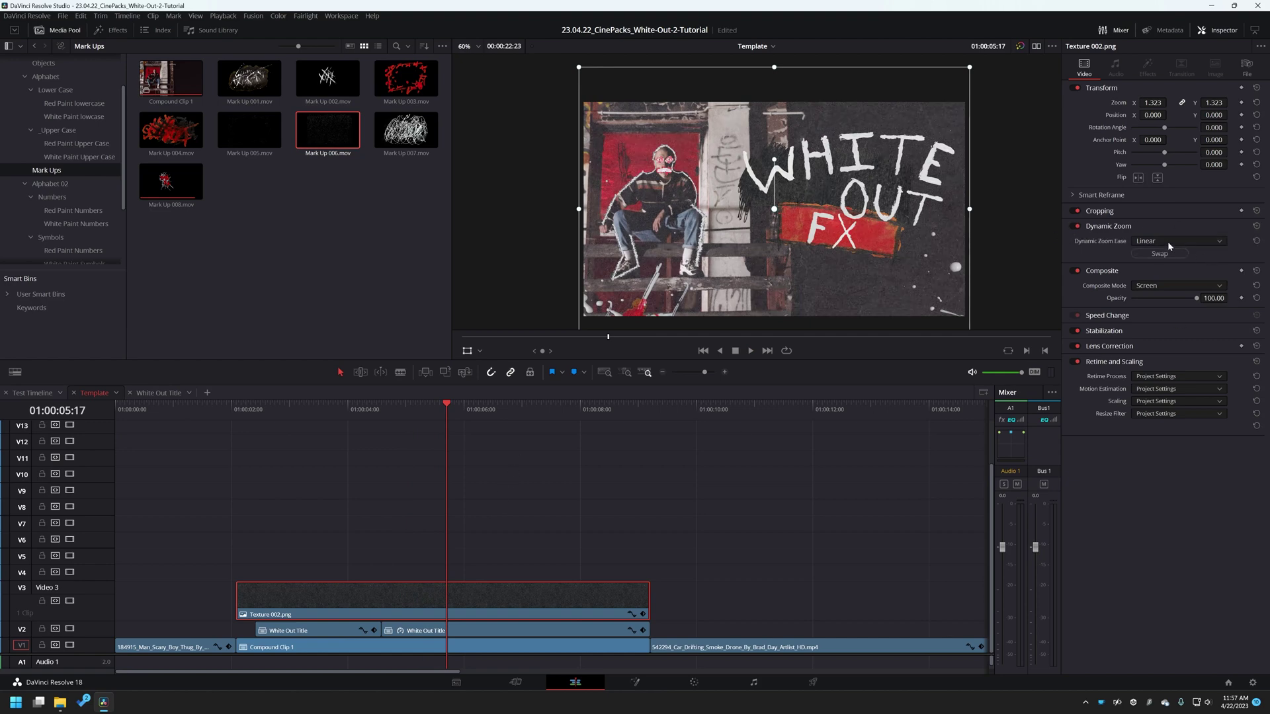
left_click(475, 353)
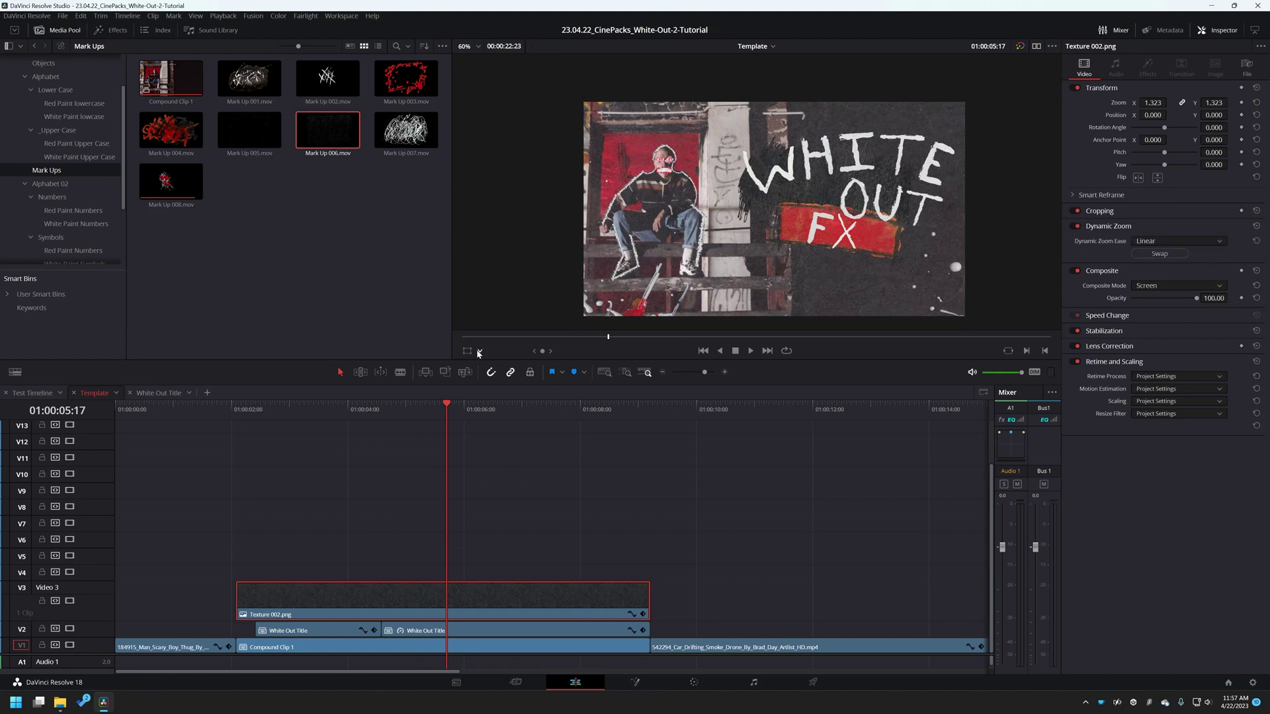
left_click(480, 351)
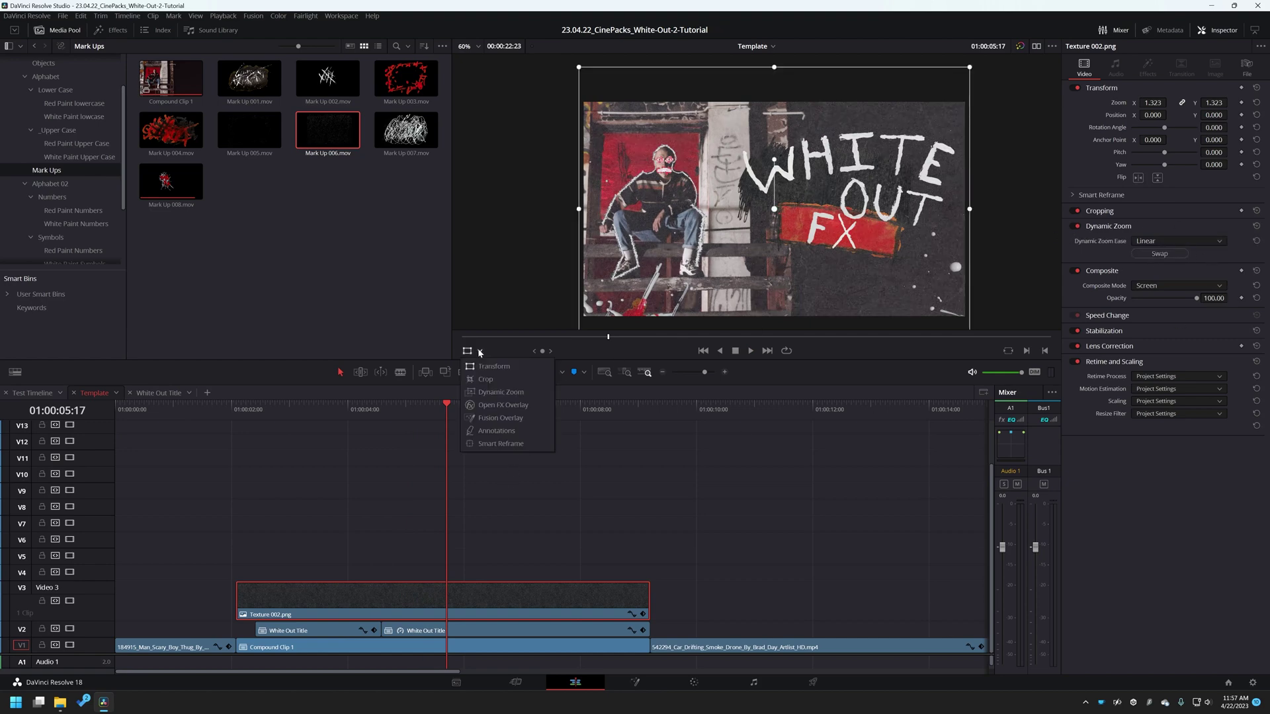
left_click(500, 393)
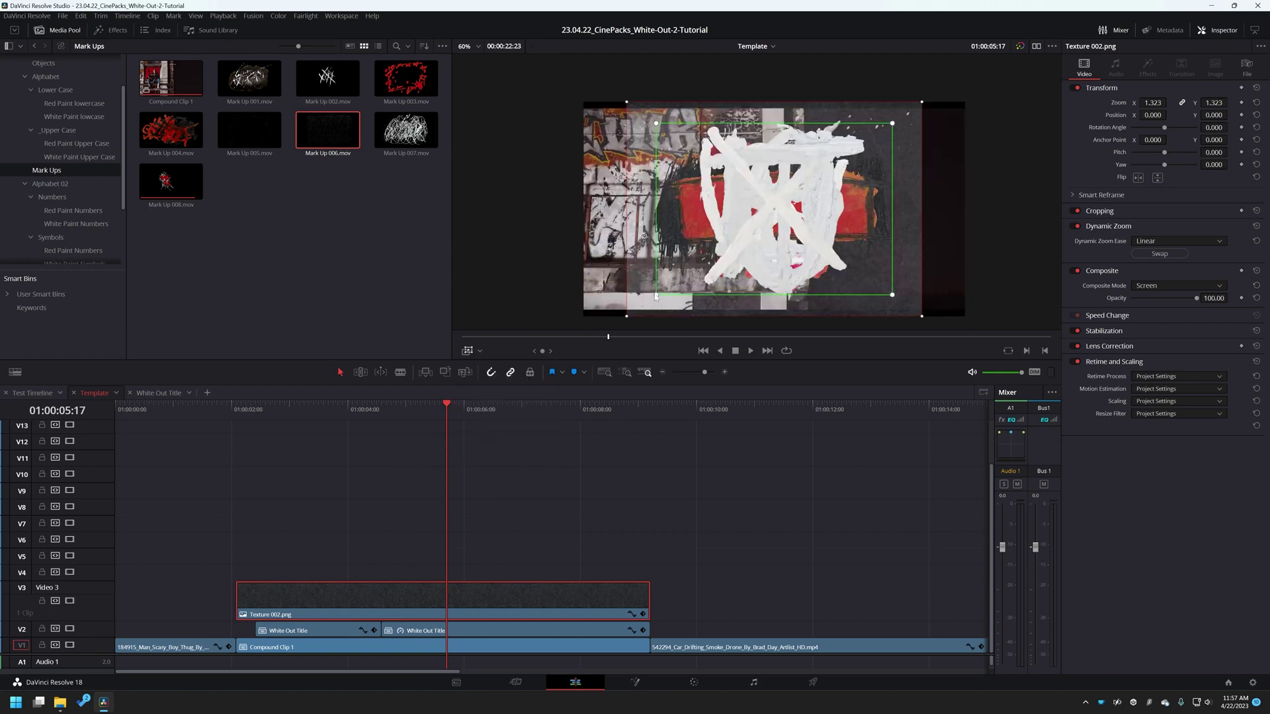
left_click_drag(656, 297, 639, 306)
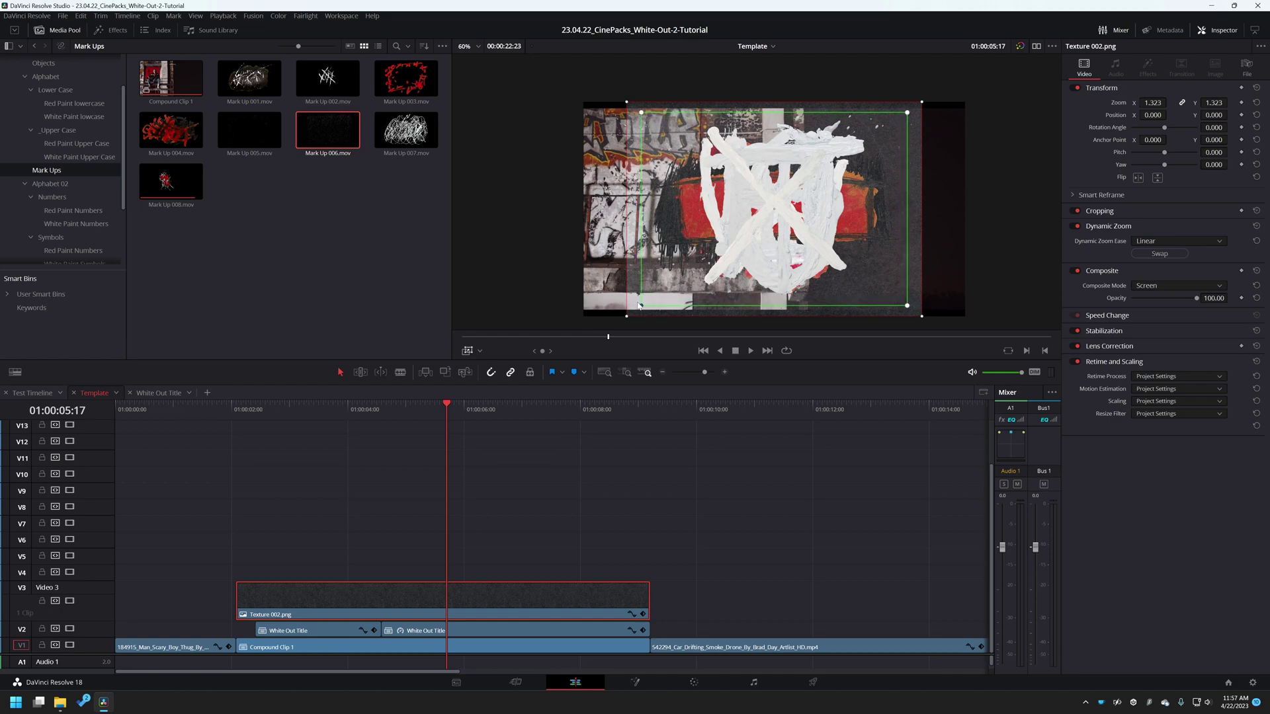
left_click(232, 411)
key("space")
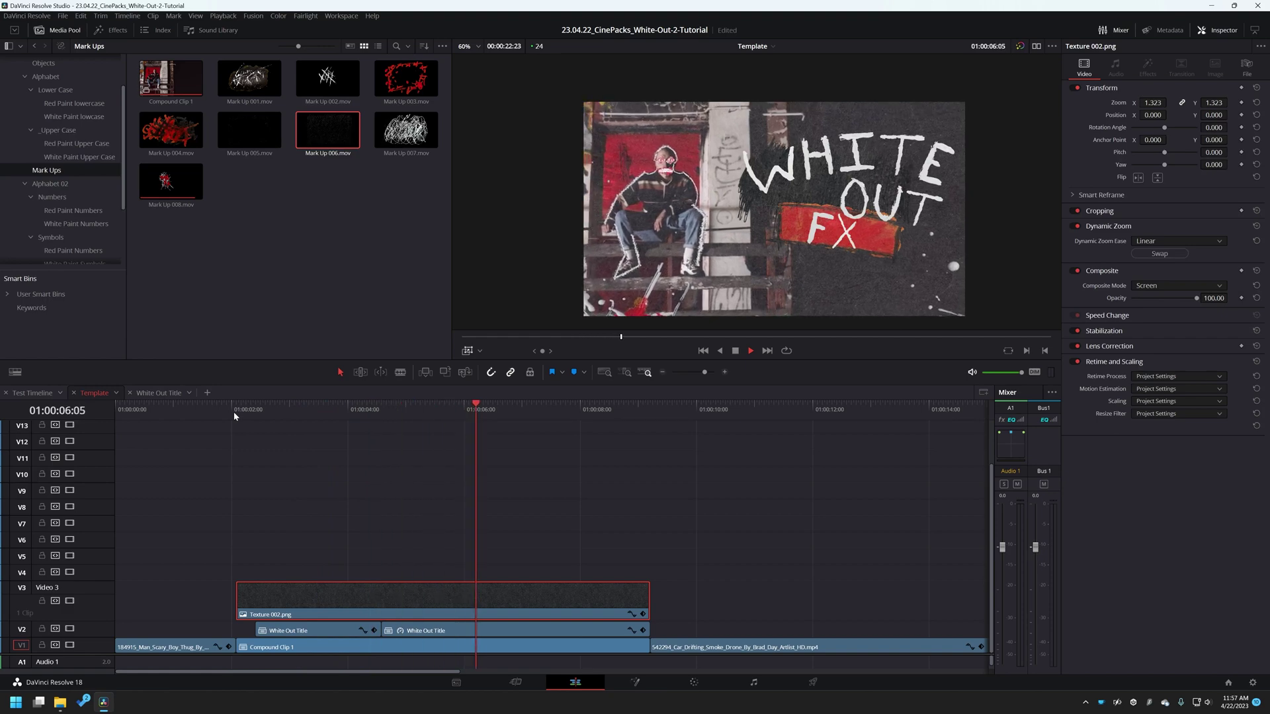
key("space")
left_click(378, 505)
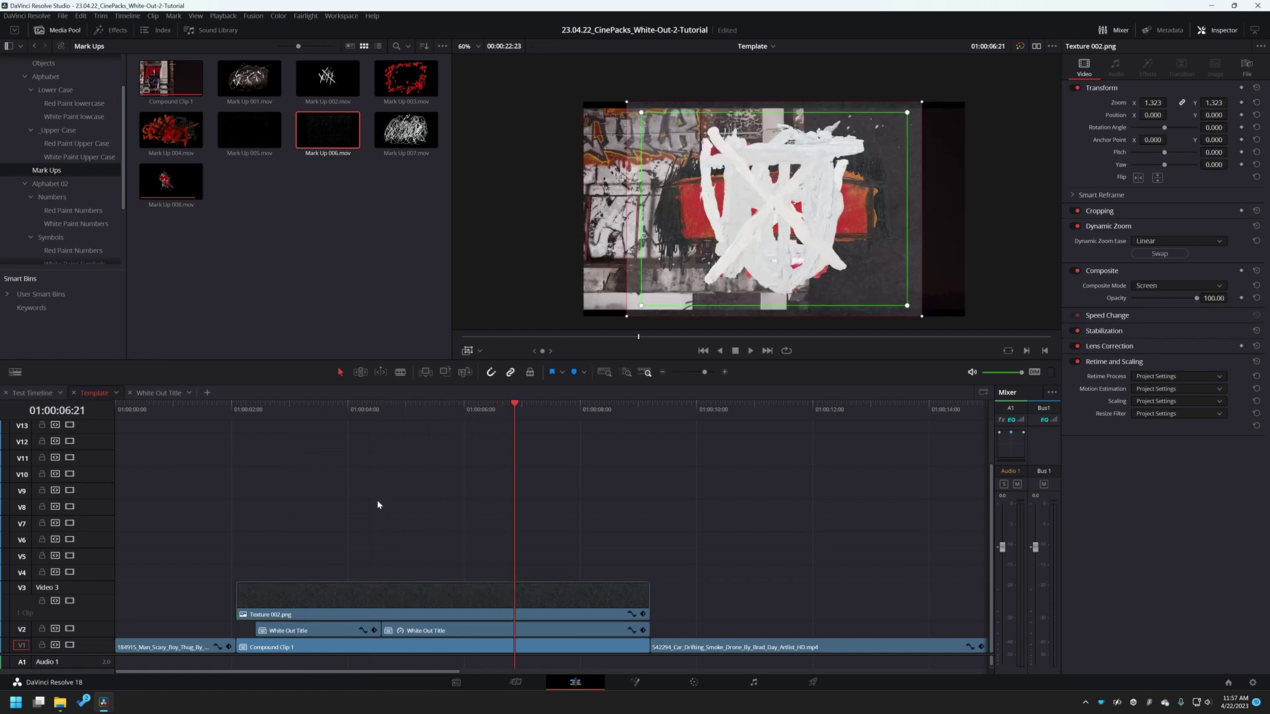
Step: Switch the viewer overlay back to Transform and combine the two White Out Title clips into a new compound clip
left_click(331, 406)
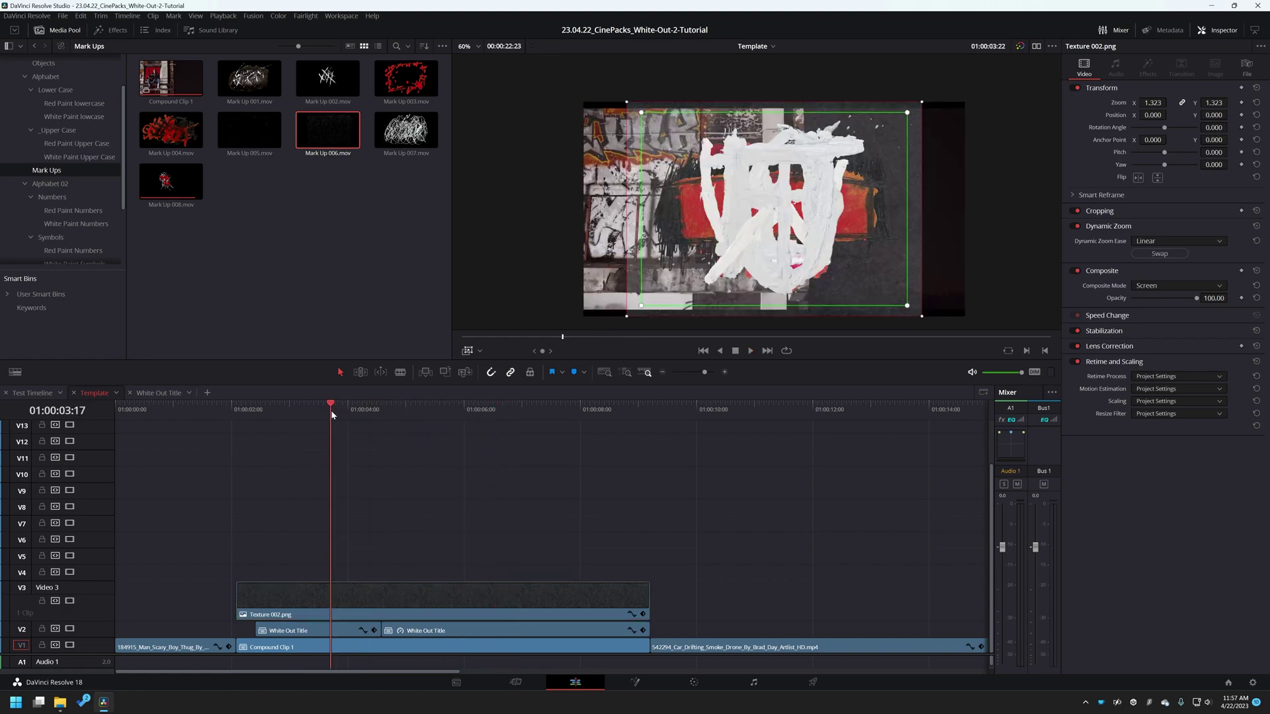
left_click(433, 632)
left_click(313, 635, "ctrl")
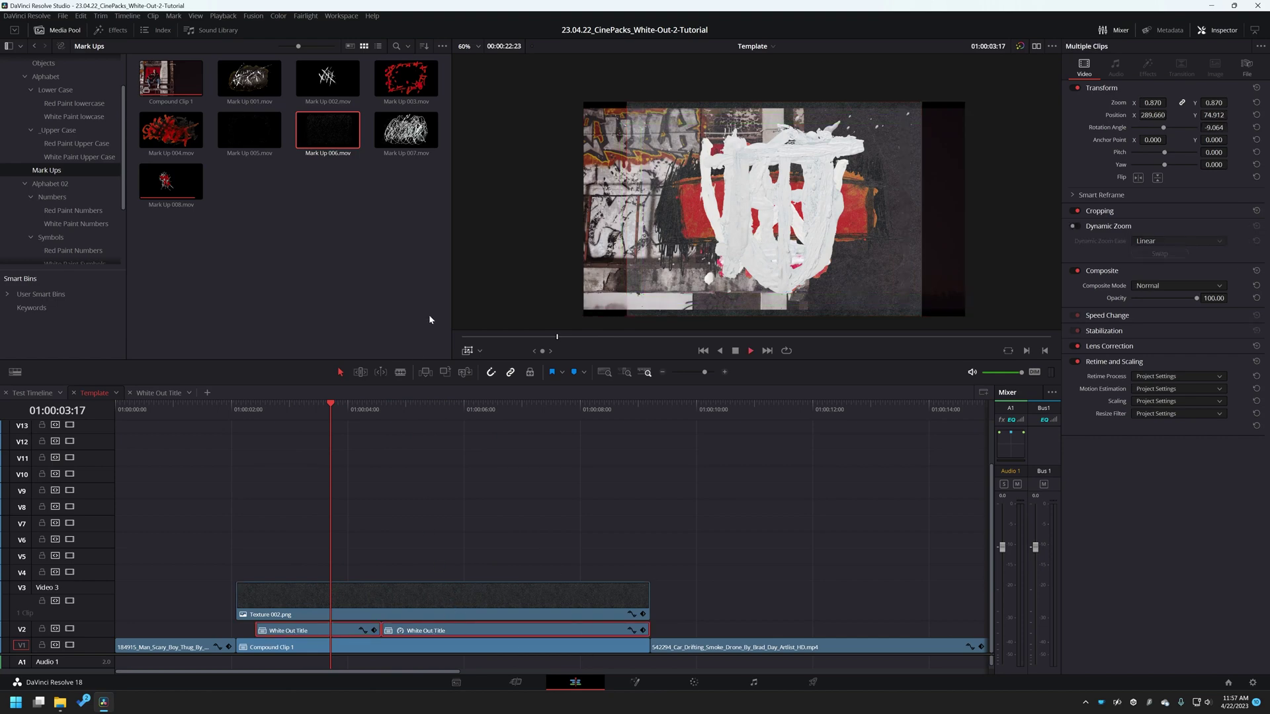
key("space")
left_click(474, 350)
left_click(484, 378)
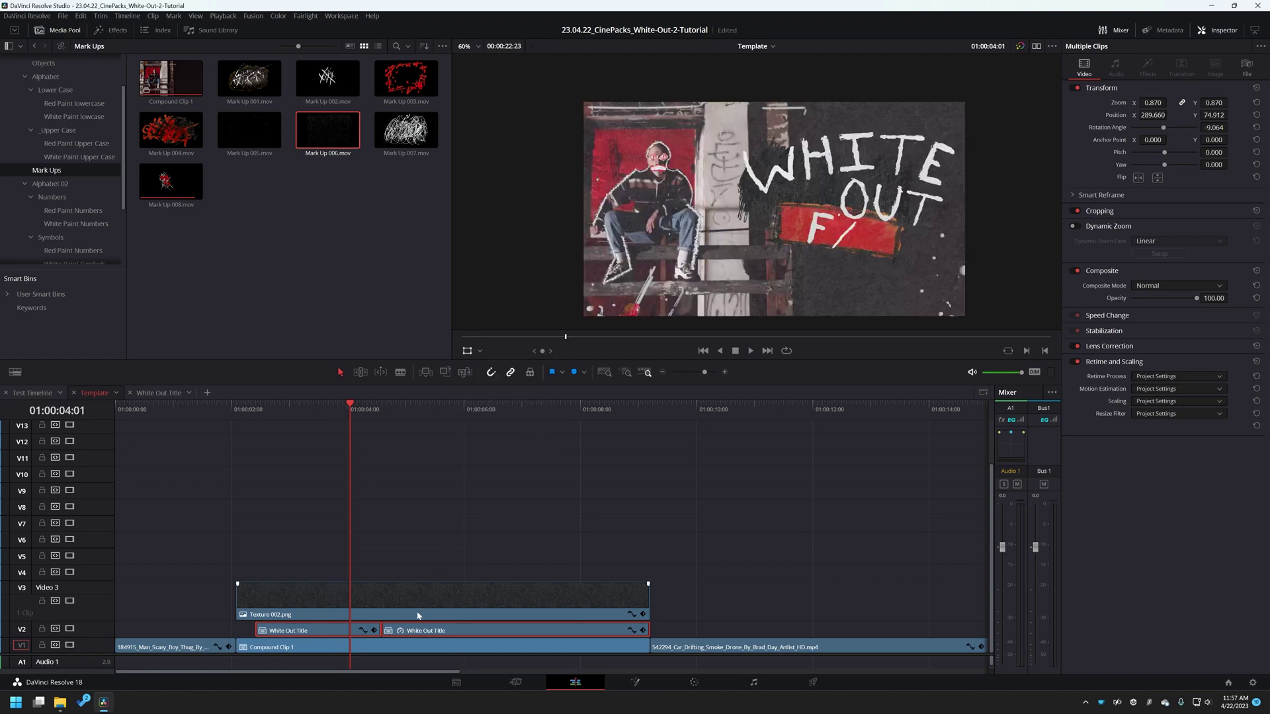
key("space")
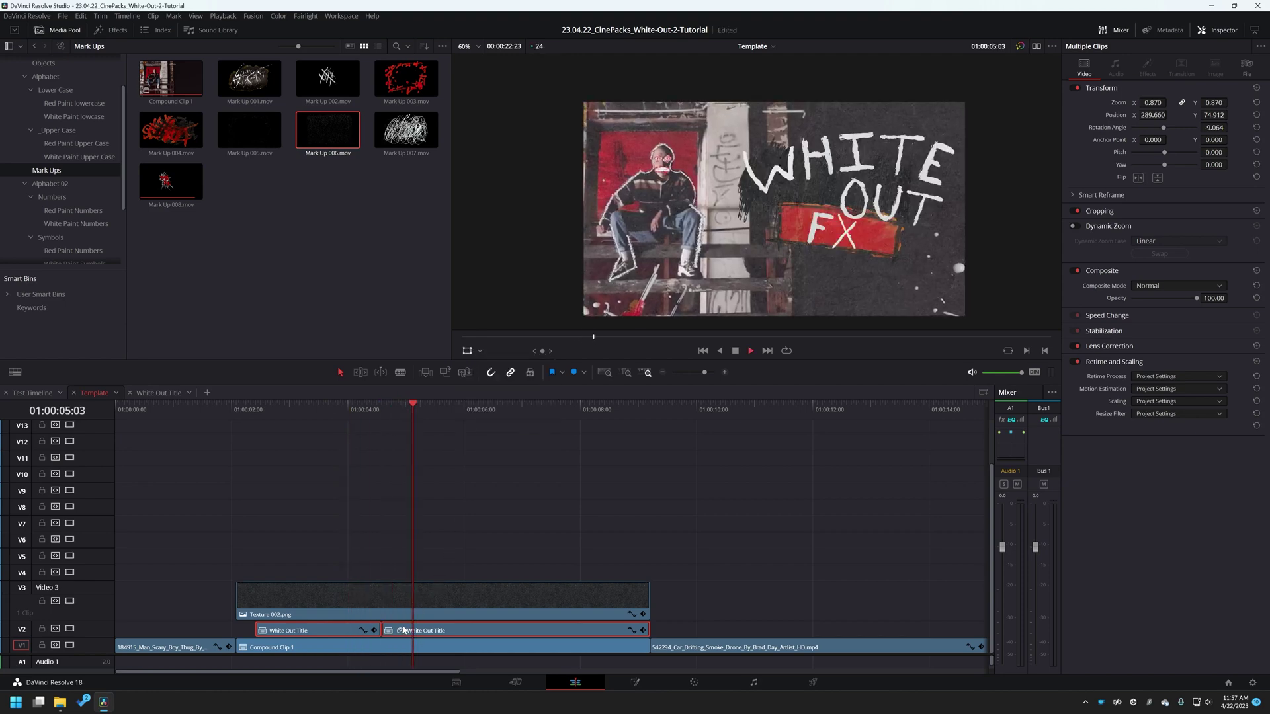
key("space")
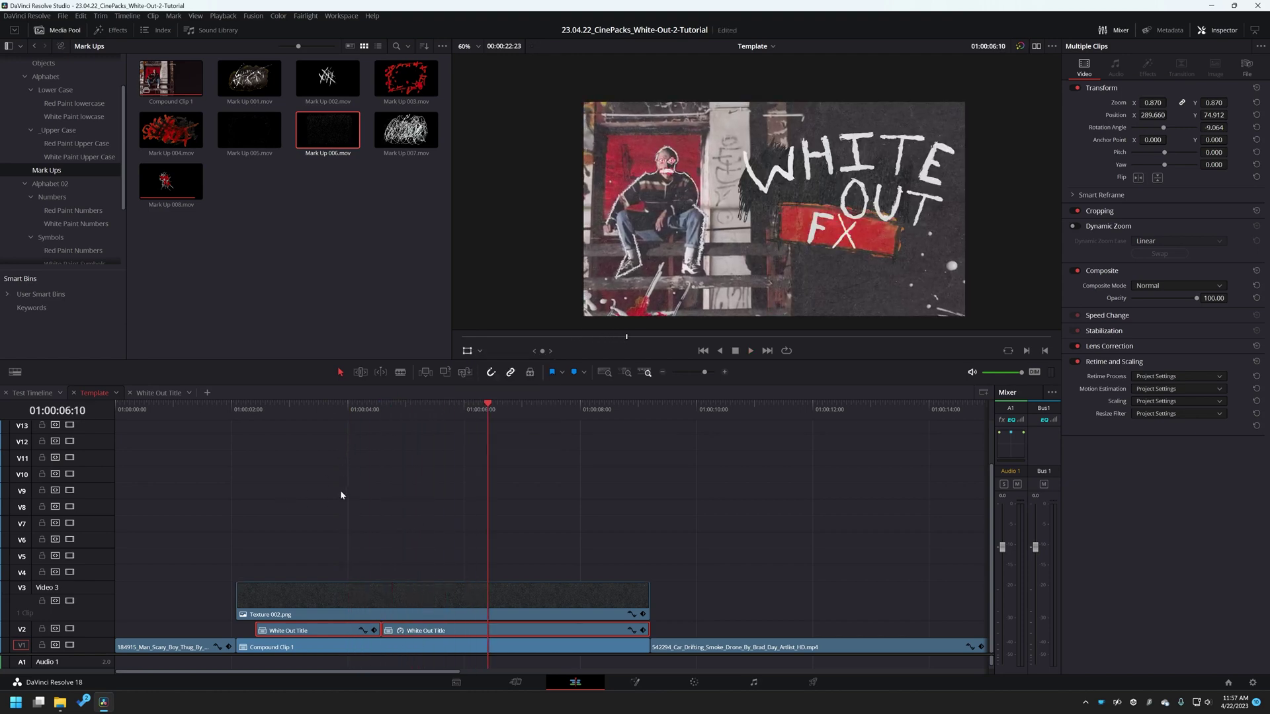
right_click(437, 632)
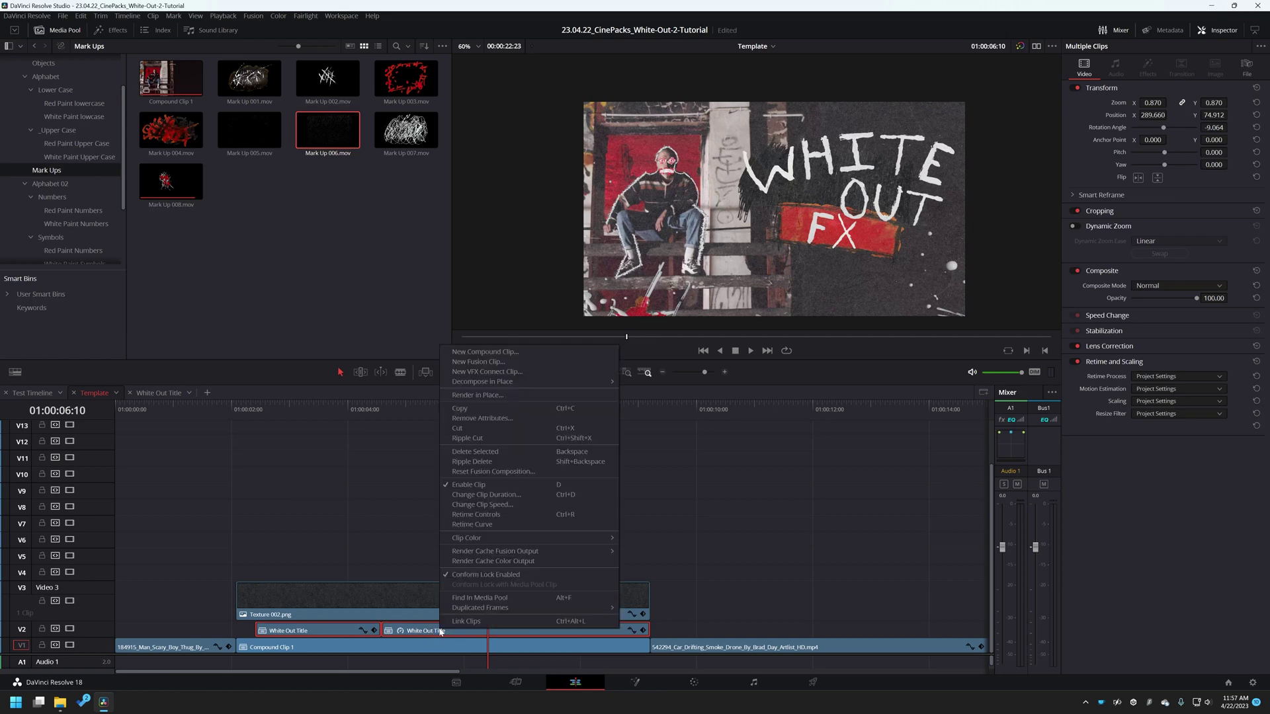
left_click(485, 352)
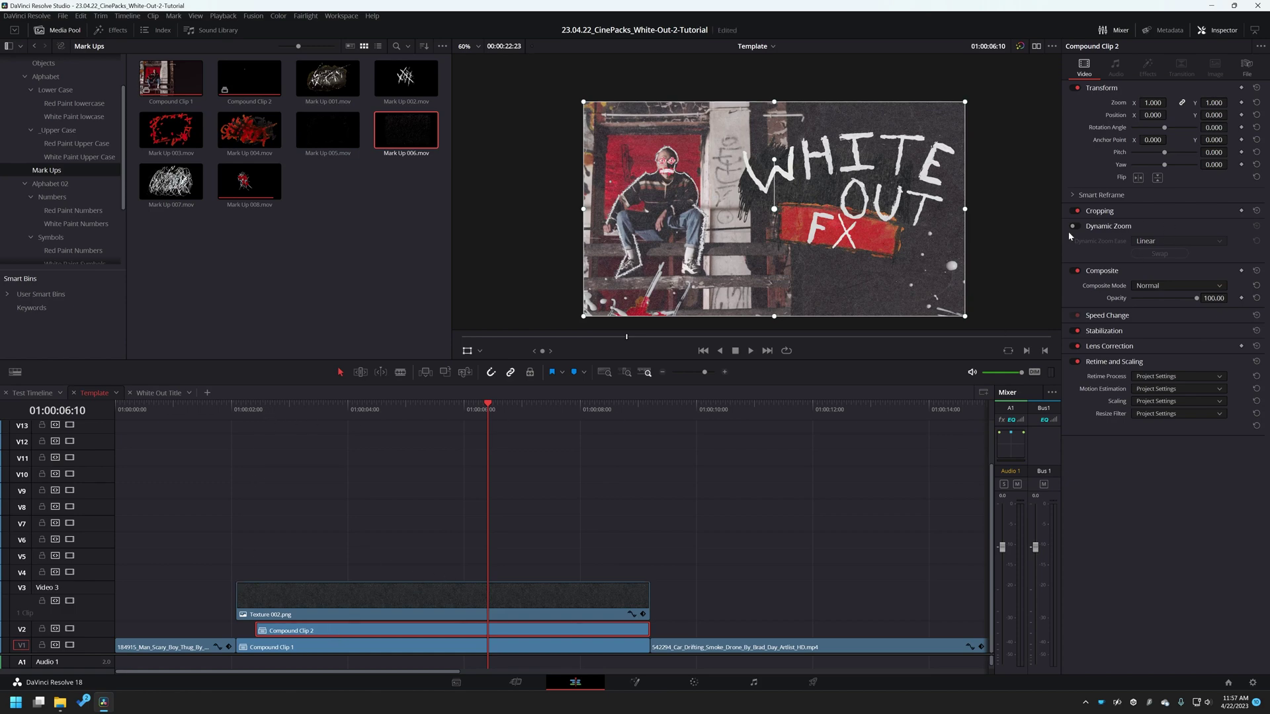
Step: Keyframe the title compound clip's zoom from 1.000 at 01:00:02:10 to 1.070 at 01:00:09:04
left_click_drag(282, 410, 257, 417)
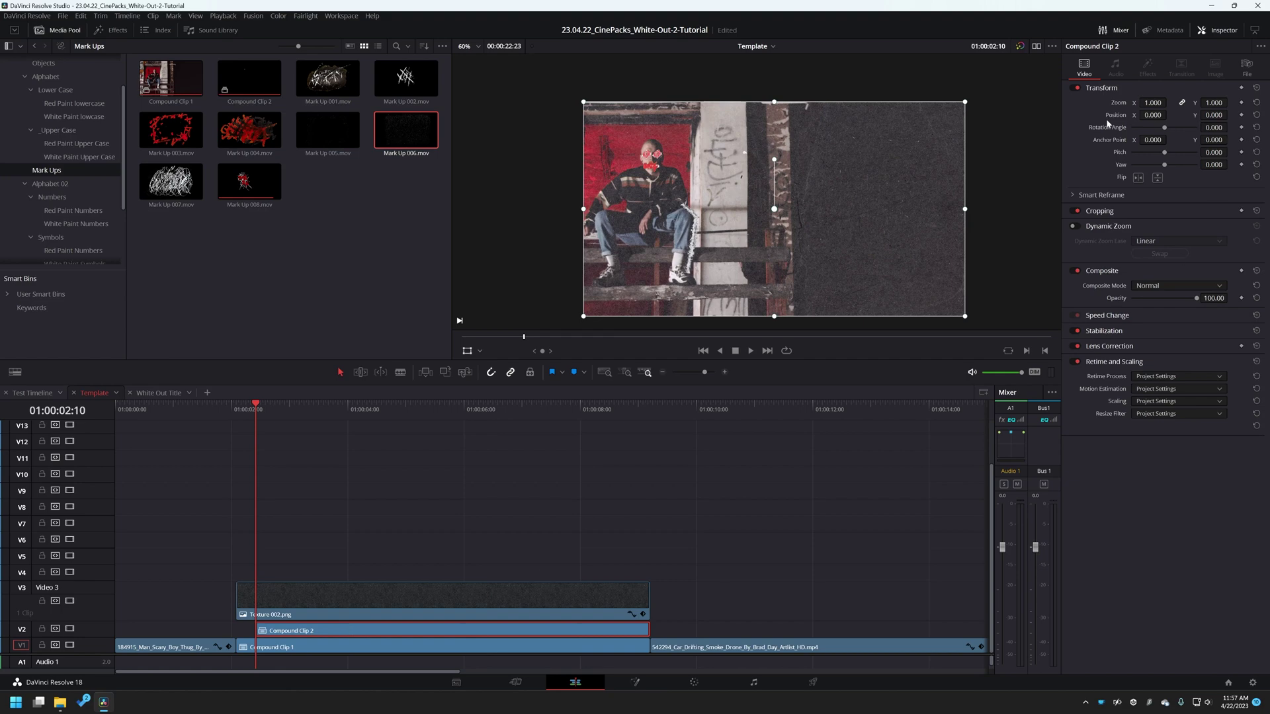
left_click(1242, 103)
left_click_drag(398, 417, 648, 435)
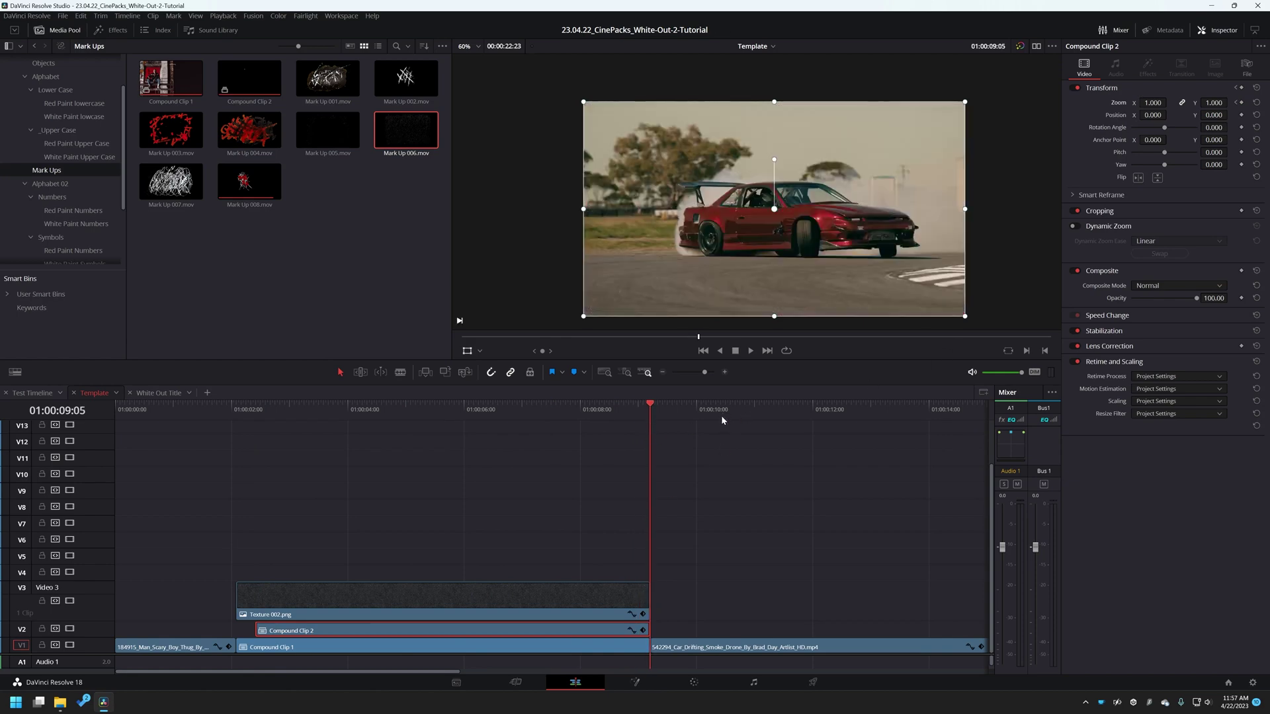
key("Left")
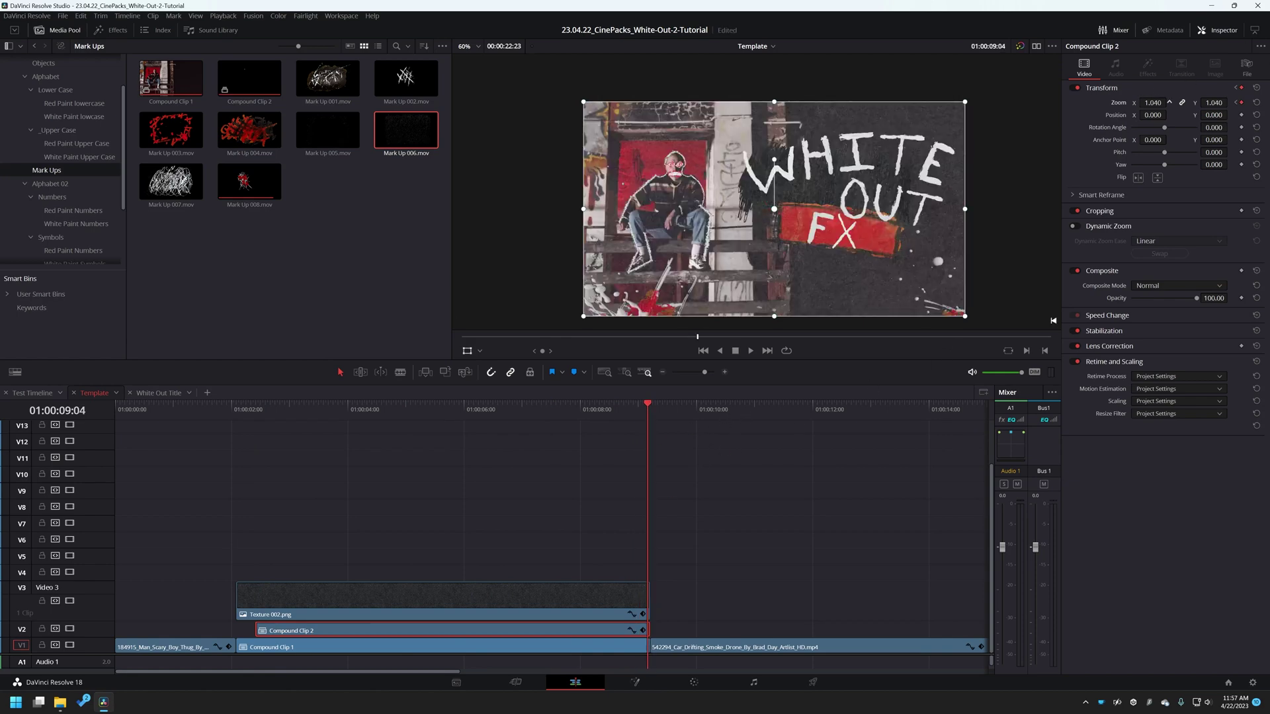
left_click_drag(1153, 102, 1155, 102)
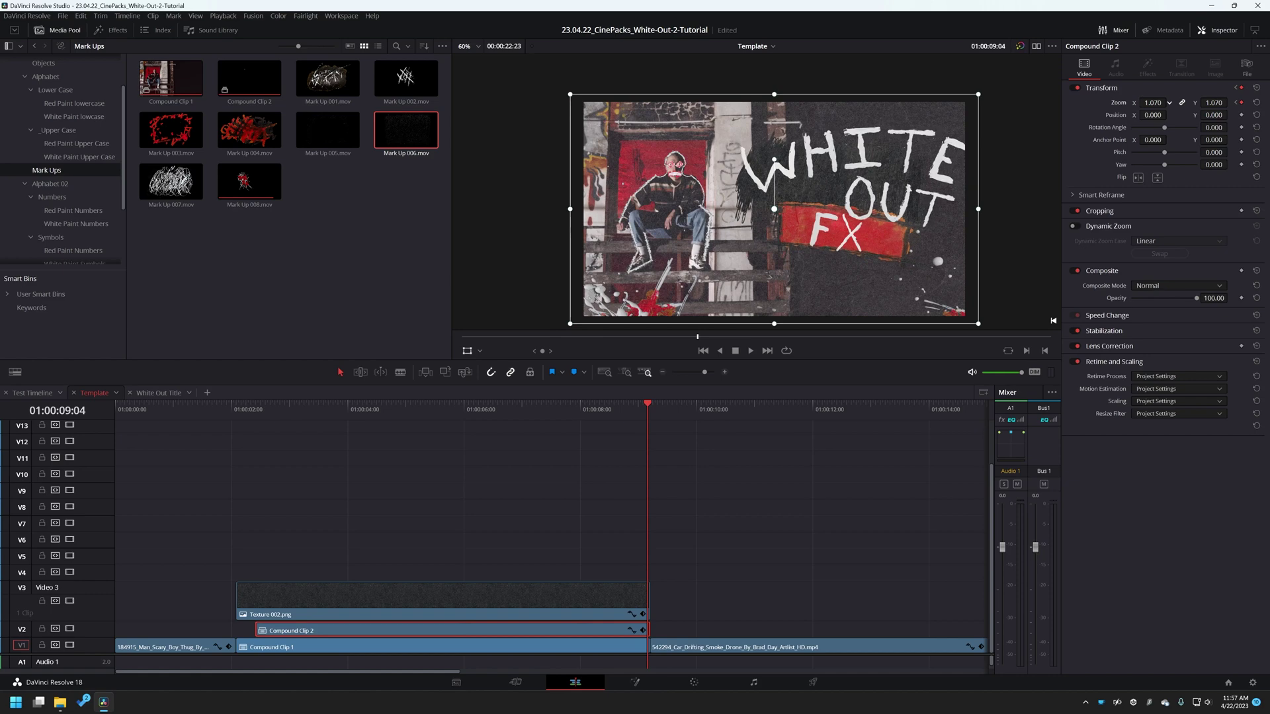
Step: Reposition the title compound clip to about X -34.959, Y 7.491 and play the section from 01:00:02:02
left_click_drag(888, 180, 881, 179)
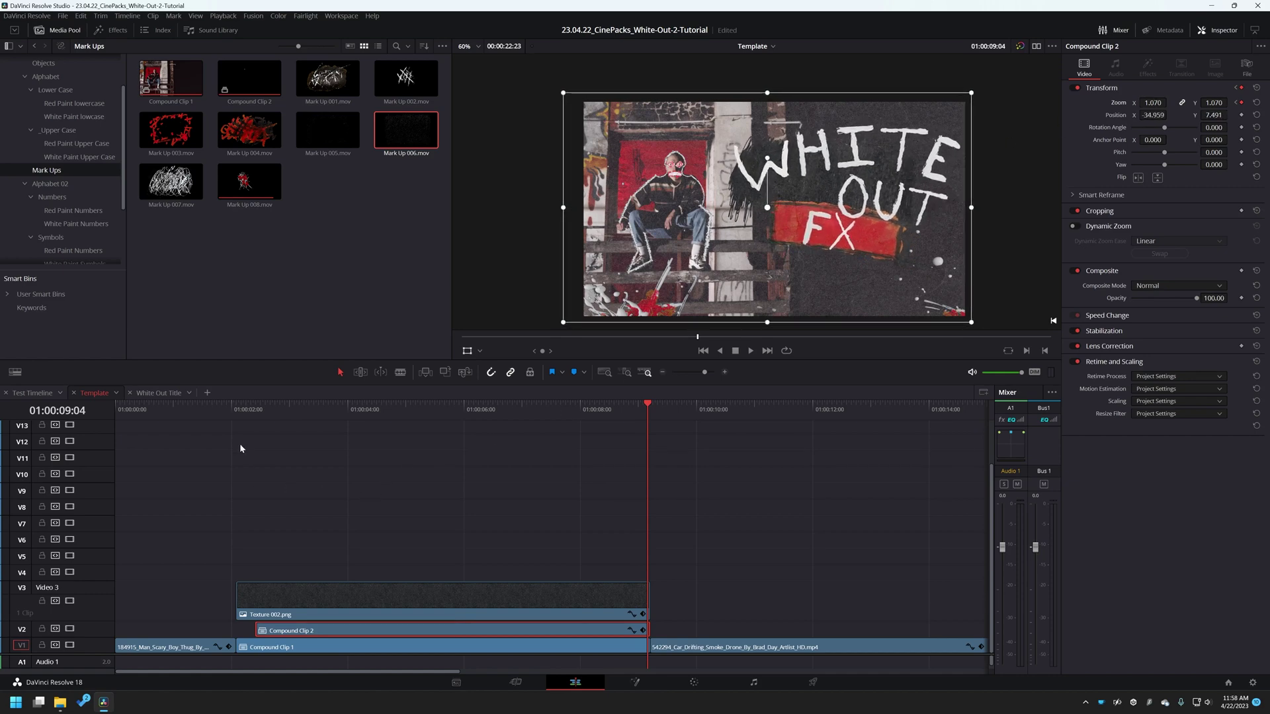
left_click(237, 419)
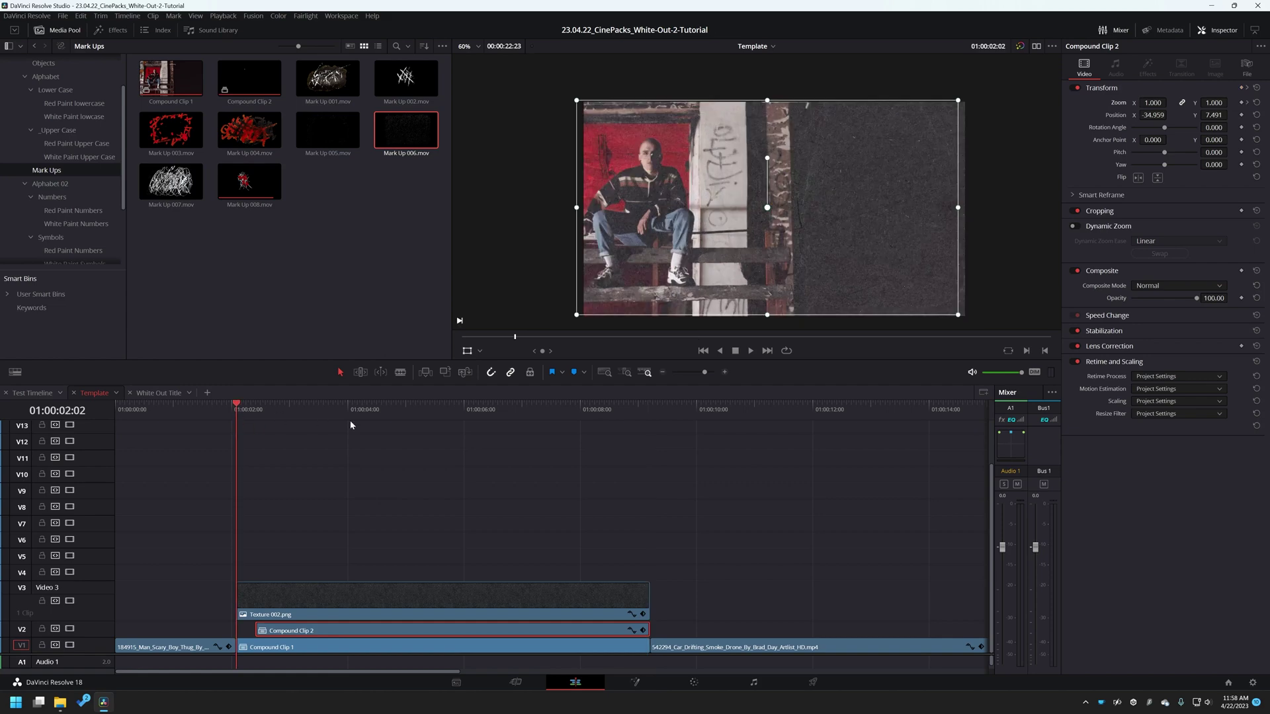
key("space")
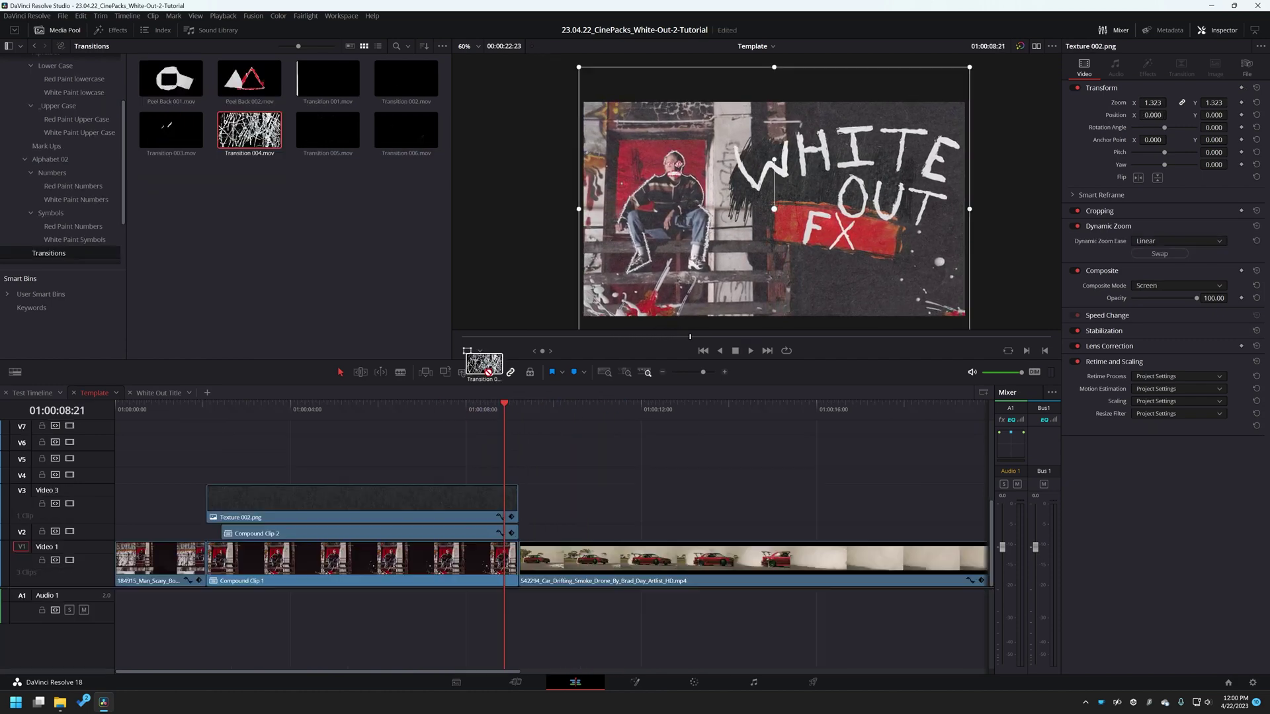
Step: Place Transition 004.mov on Video 4 across the cut to the car clip, review it and return to 01:00:09:05
left_click_drag(489, 381, 506, 483)
key("space")
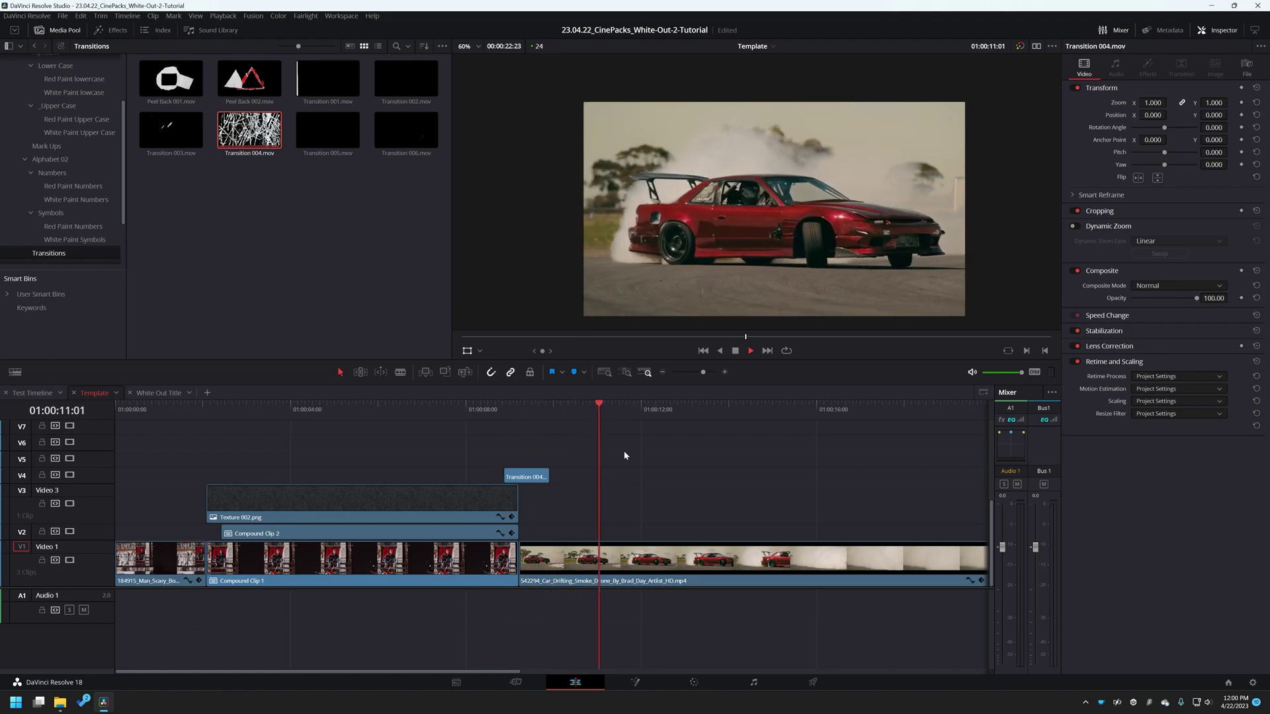
key("space")
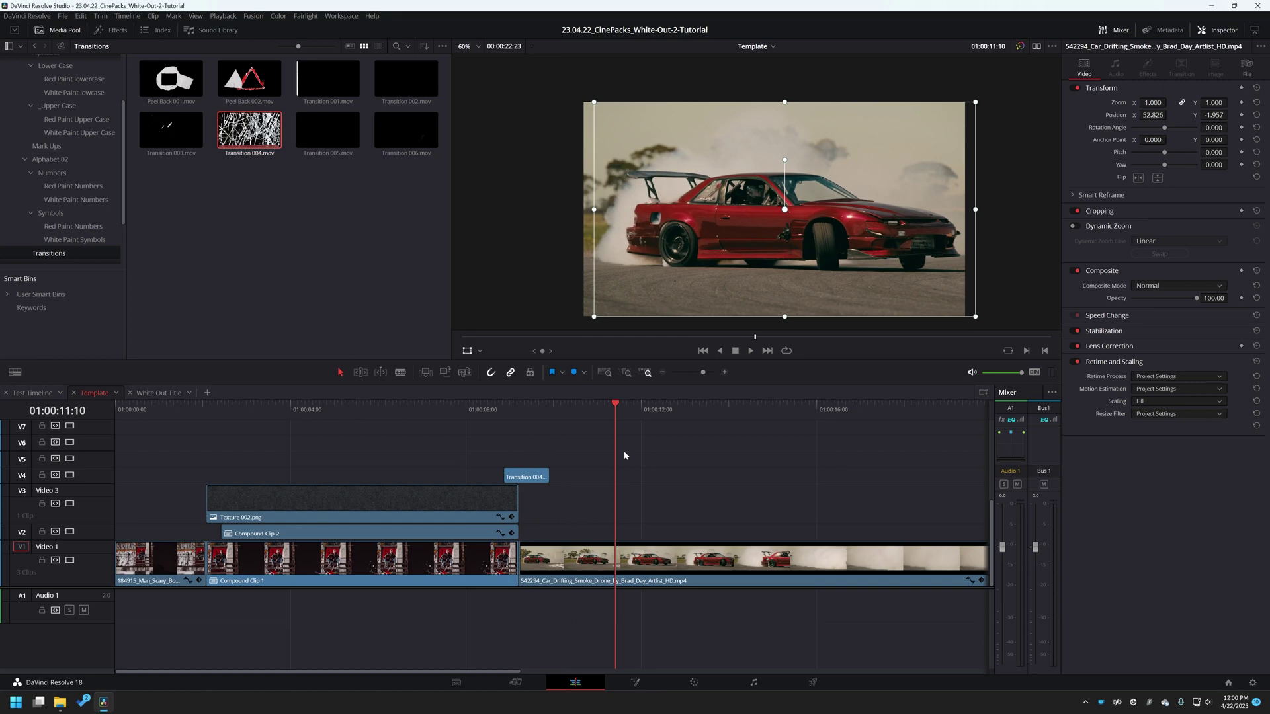
left_click(518, 404)
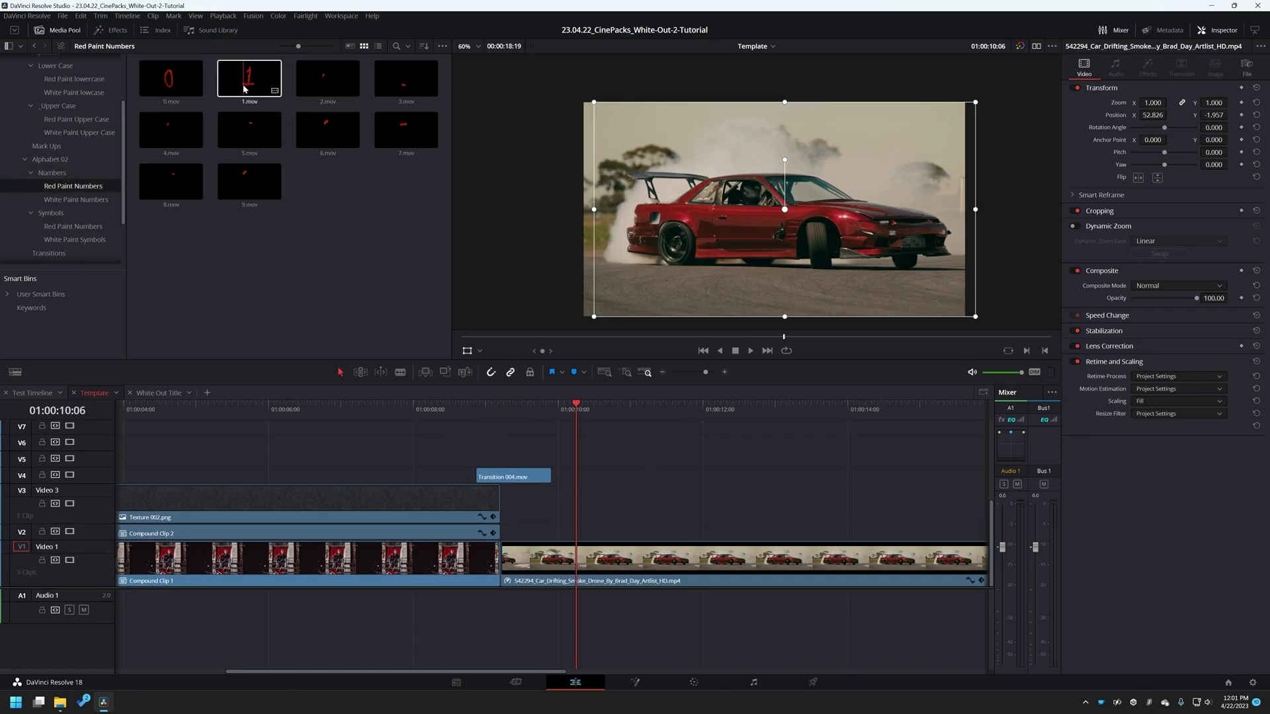
Step: Open the Objects bin, play back the car sequence with its Tornado.mov and Mark Up 005.mov overlays, and go to 01:00:11:02
left_click(59, 128)
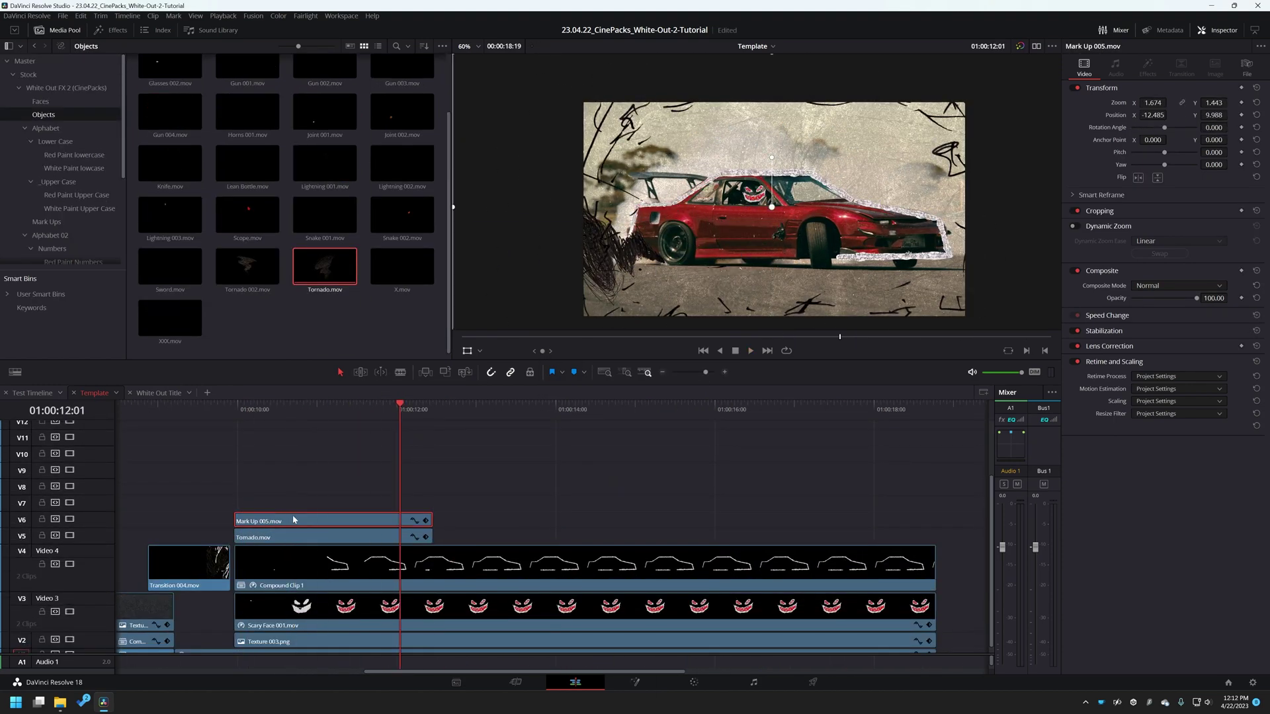
left_click(229, 407)
key("space")
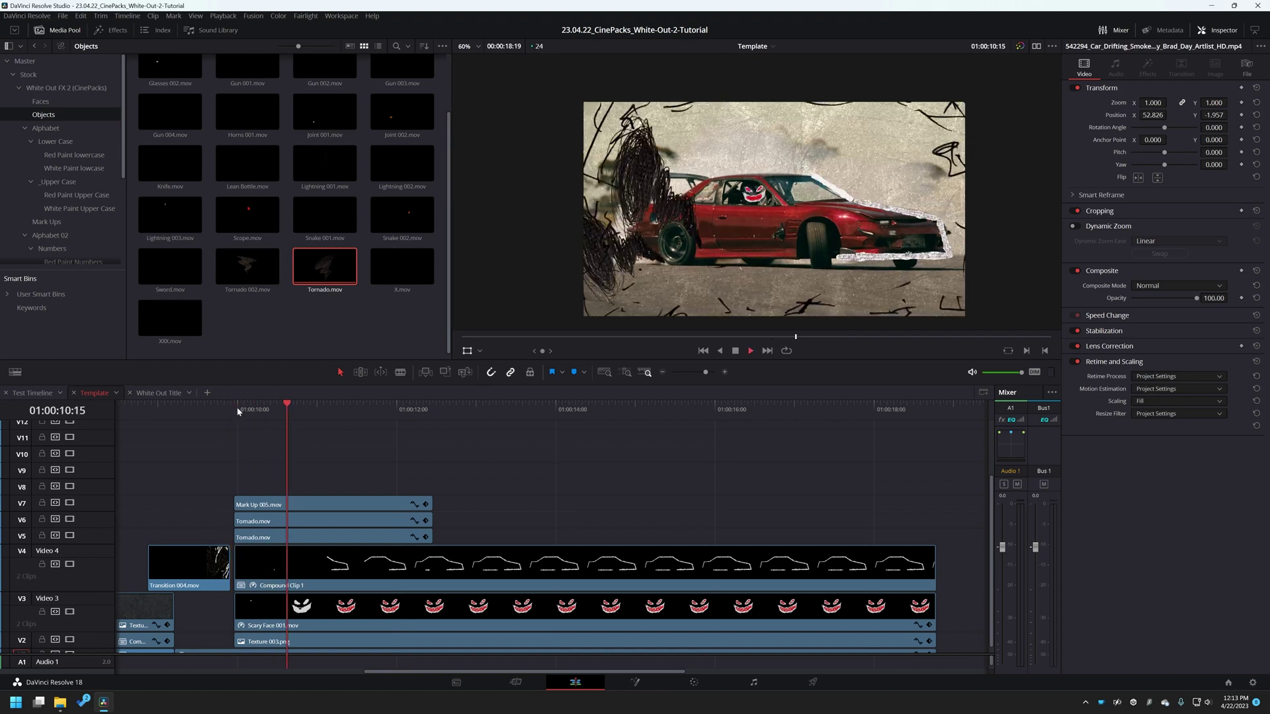
key("space")
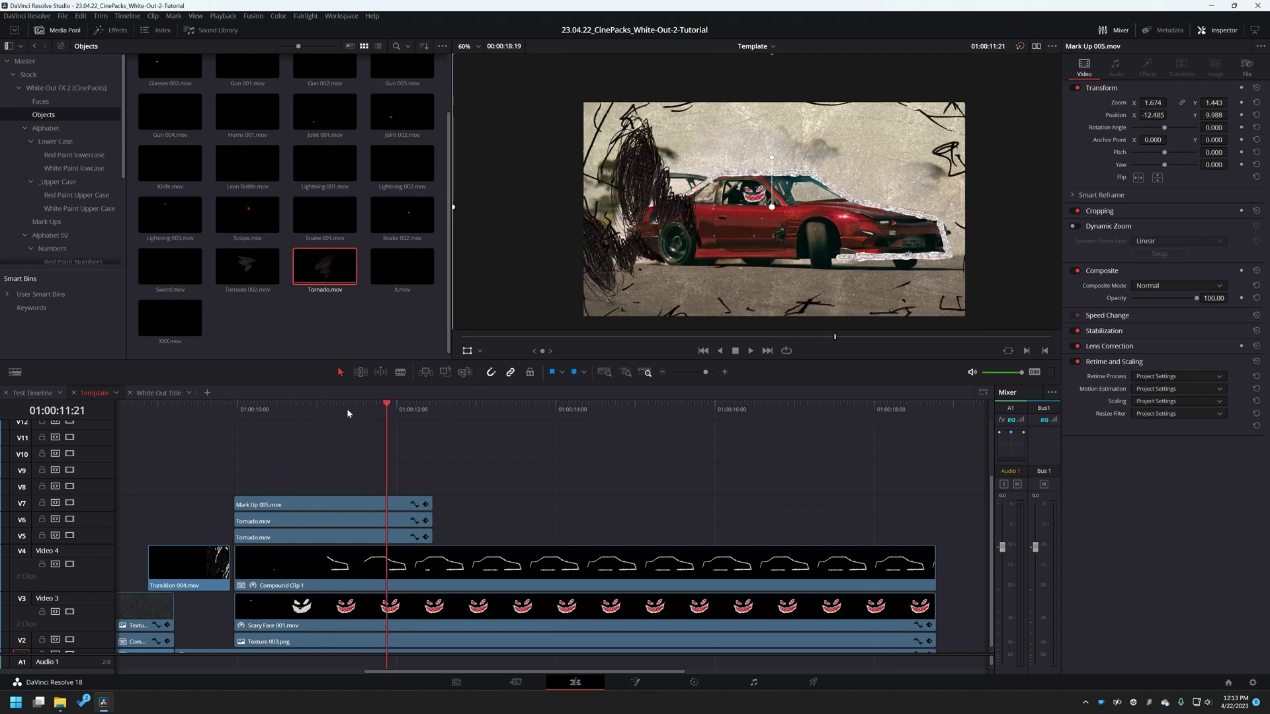
left_click_drag(286, 409, 323, 418)
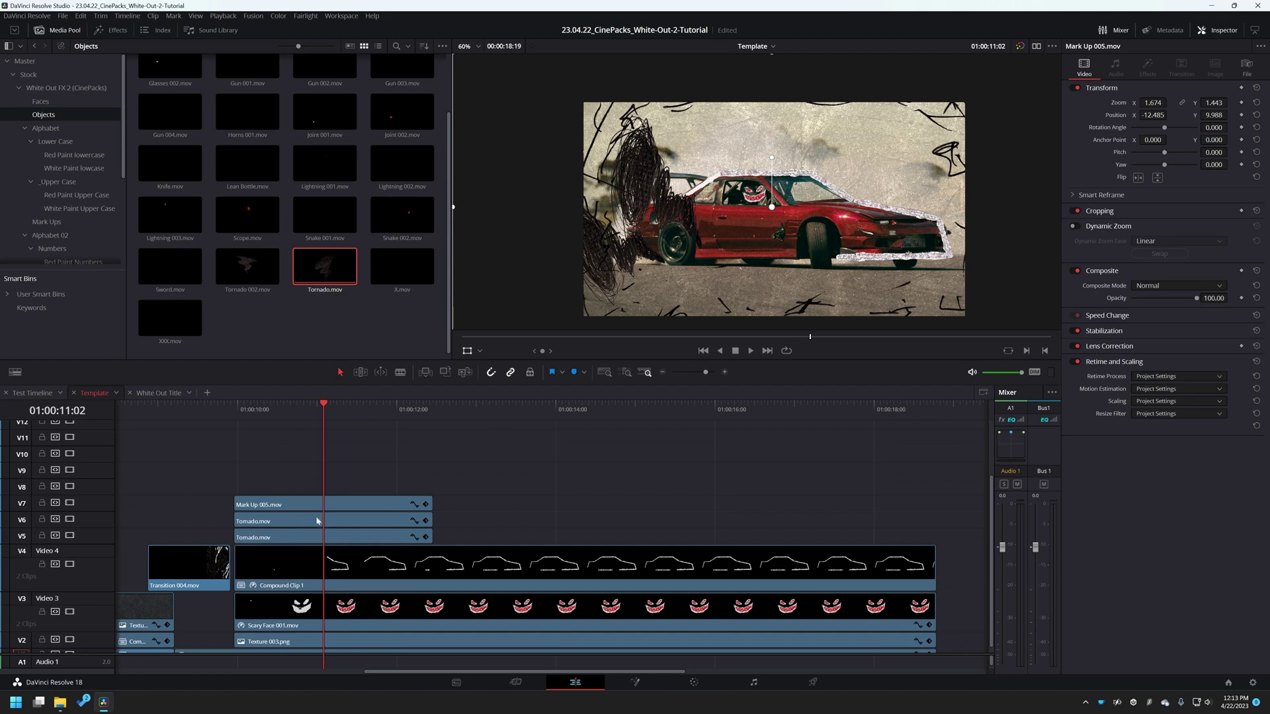
Step: Search the effects for "invert" and apply Invert Color to the Mark Up 005.mov clip
left_click(284, 523)
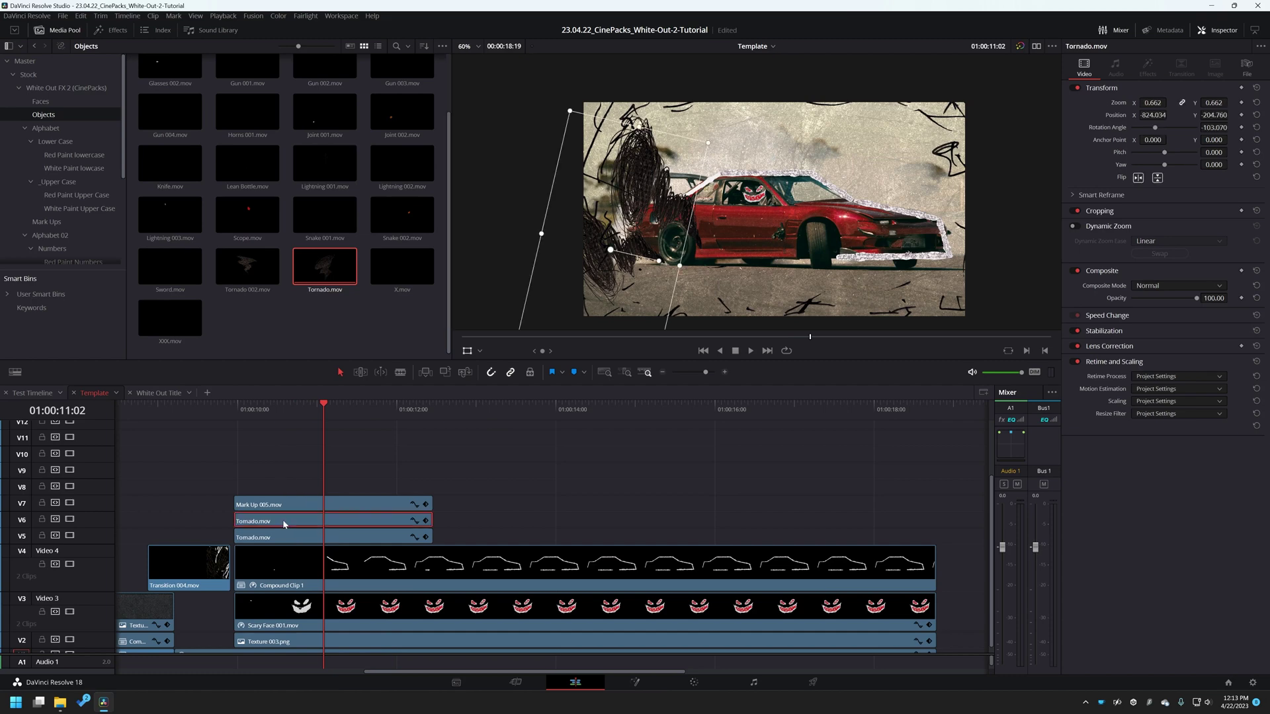
left_click(345, 506)
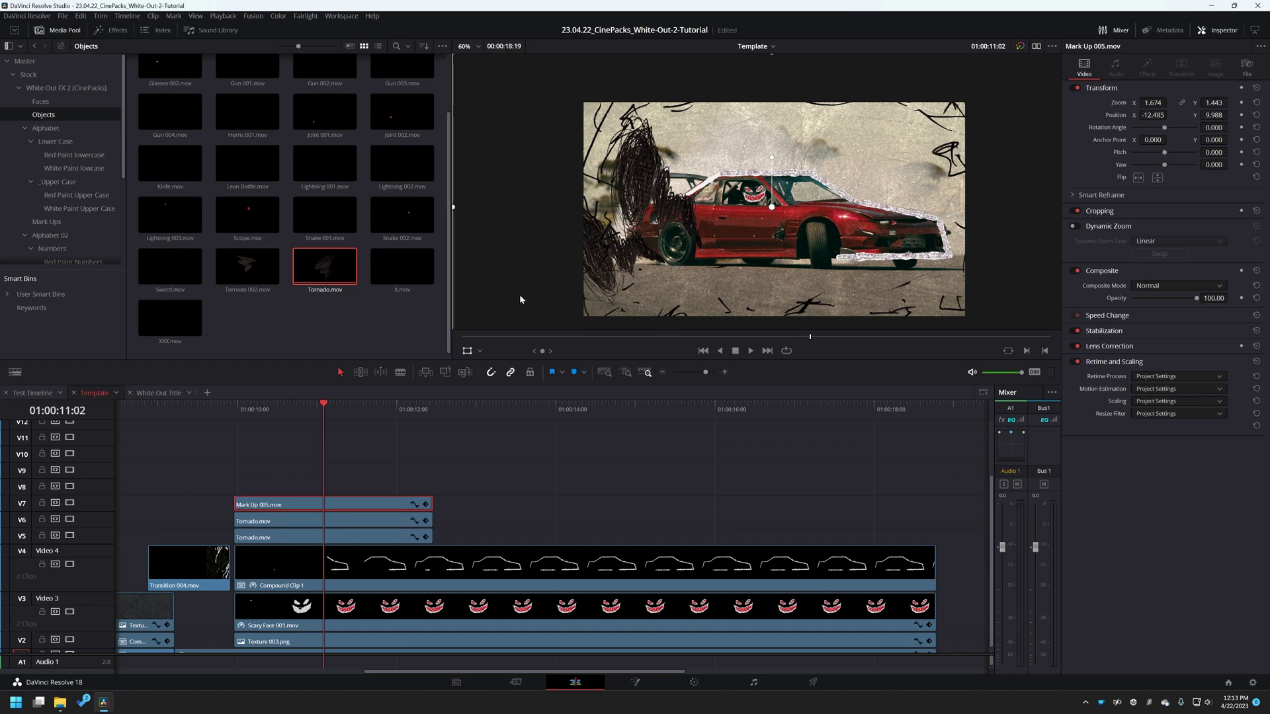
left_click(108, 28)
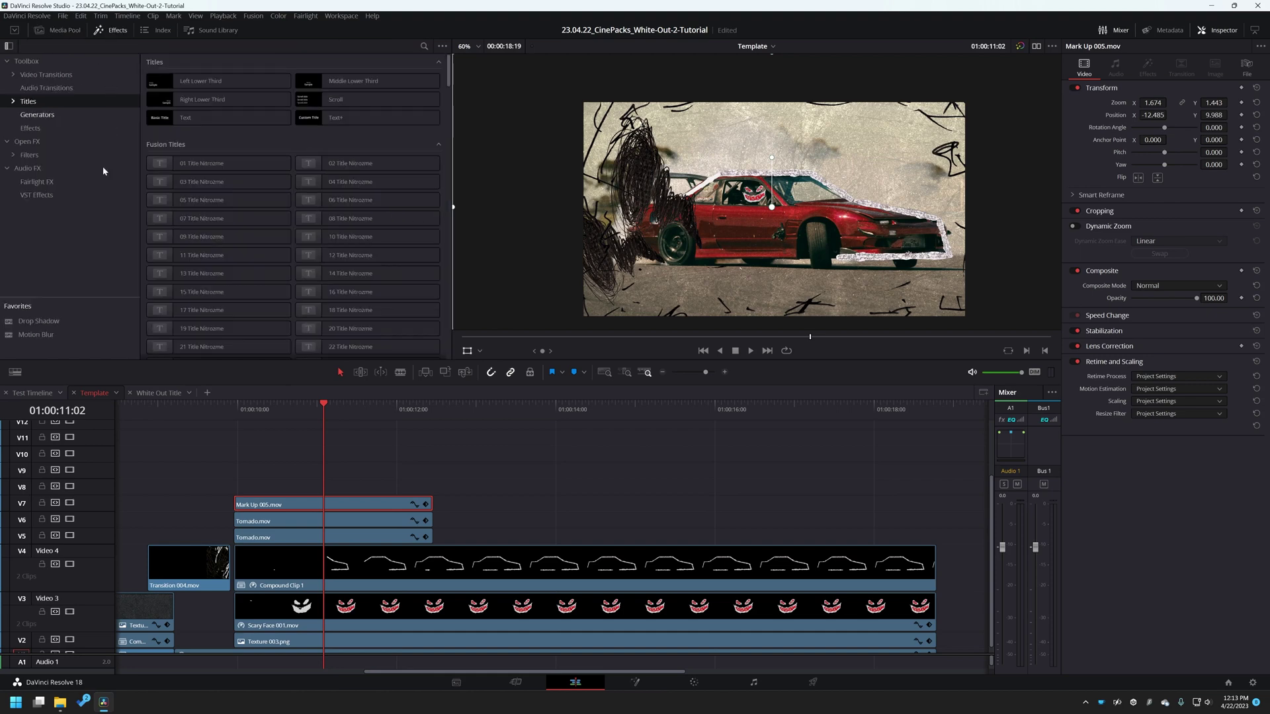
left_click(425, 47)
type("invert")
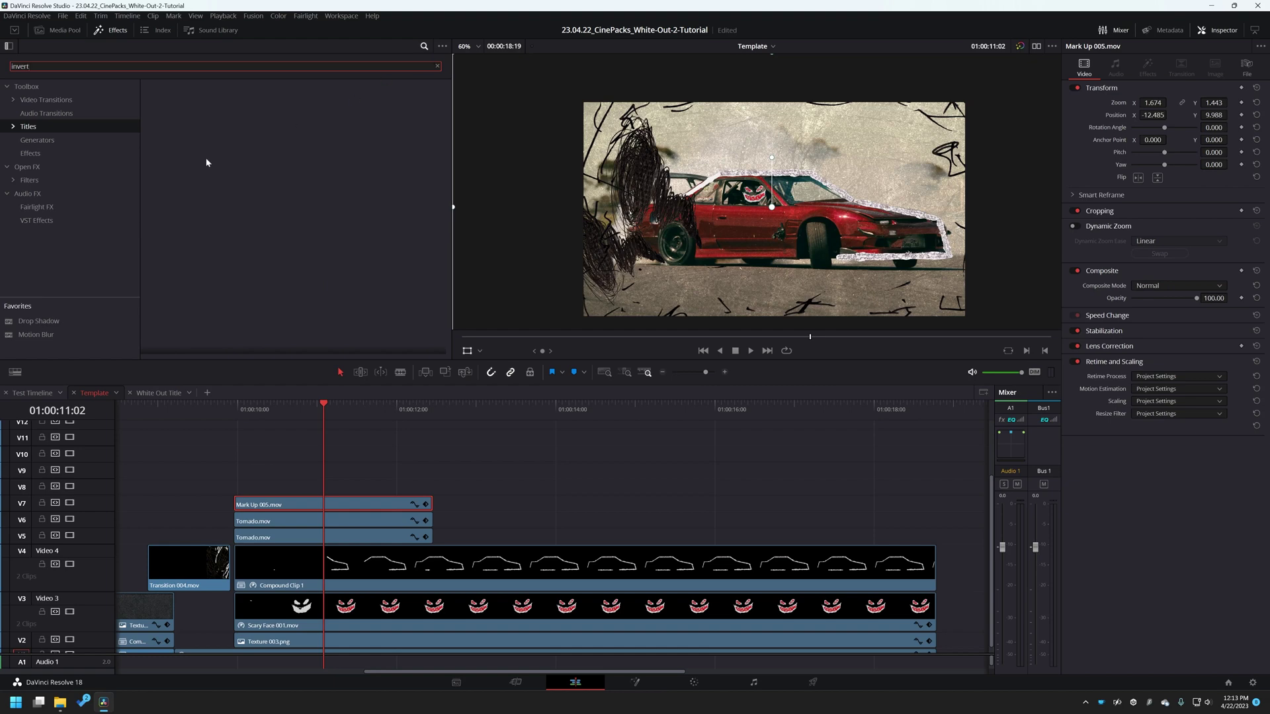
left_click(26, 166)
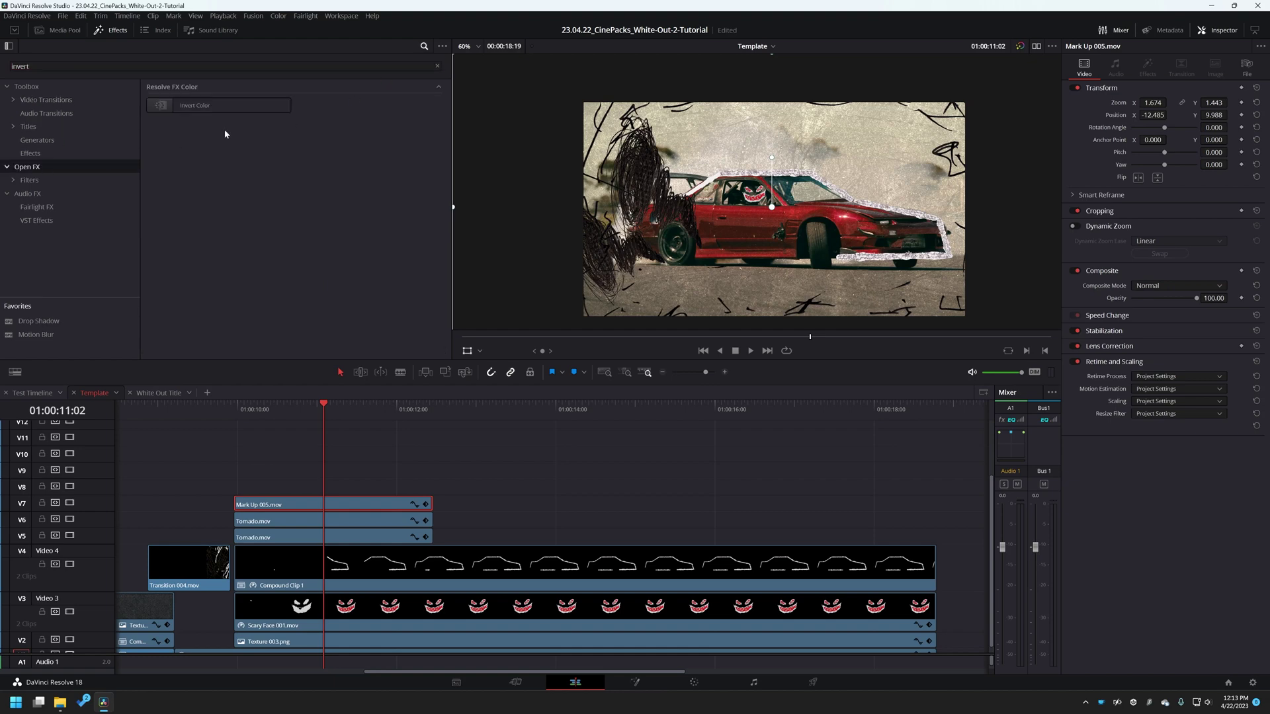
mouse_move(219, 106)
left_mouse_down()
mouse_move(331, 502)
mouse_move(305, 511)
left_mouse_up()
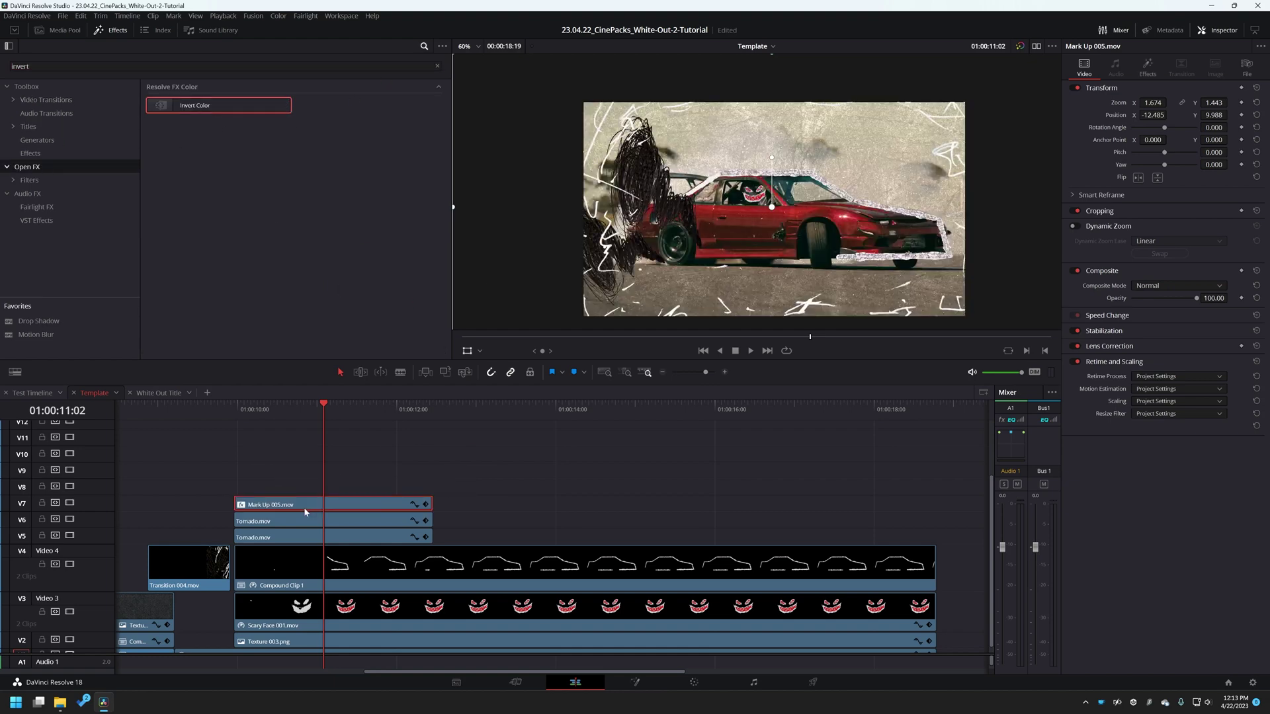
Step: Go to 01:00:11:12 and set the Mark Up 005.mov clip's composite mode to Difference
left_click_drag(307, 405, 356, 404)
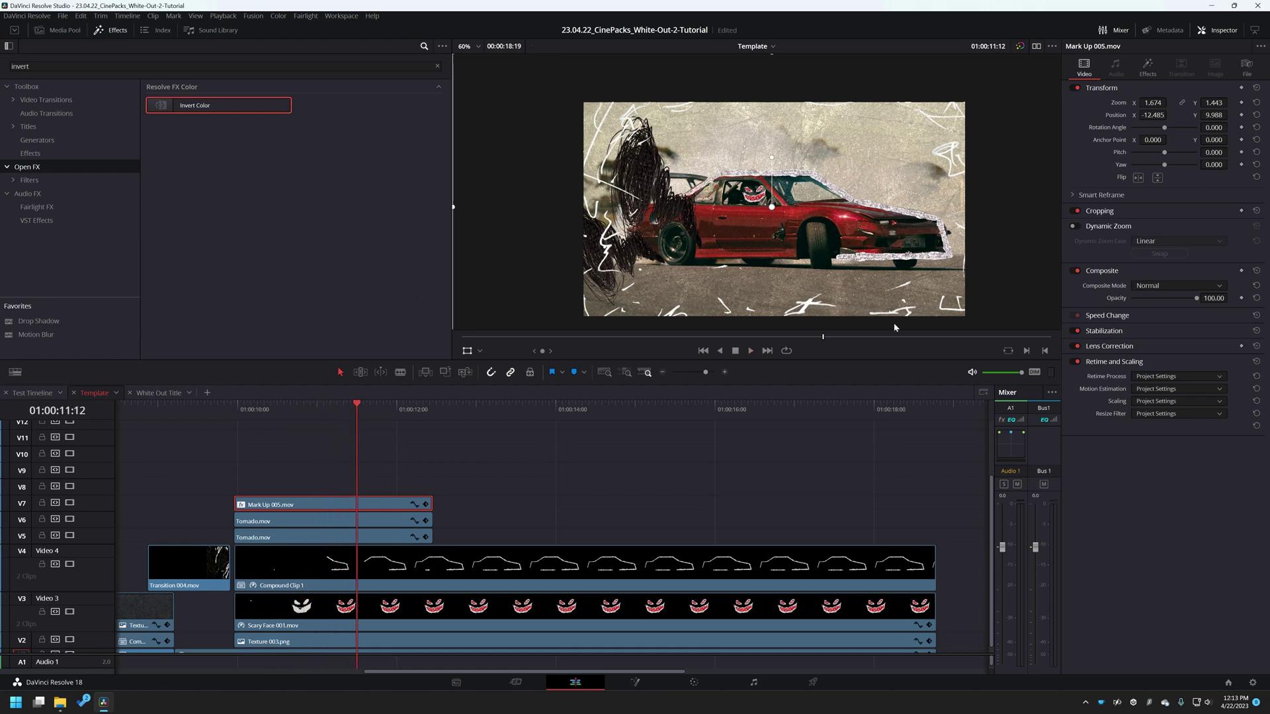
left_click(1163, 287)
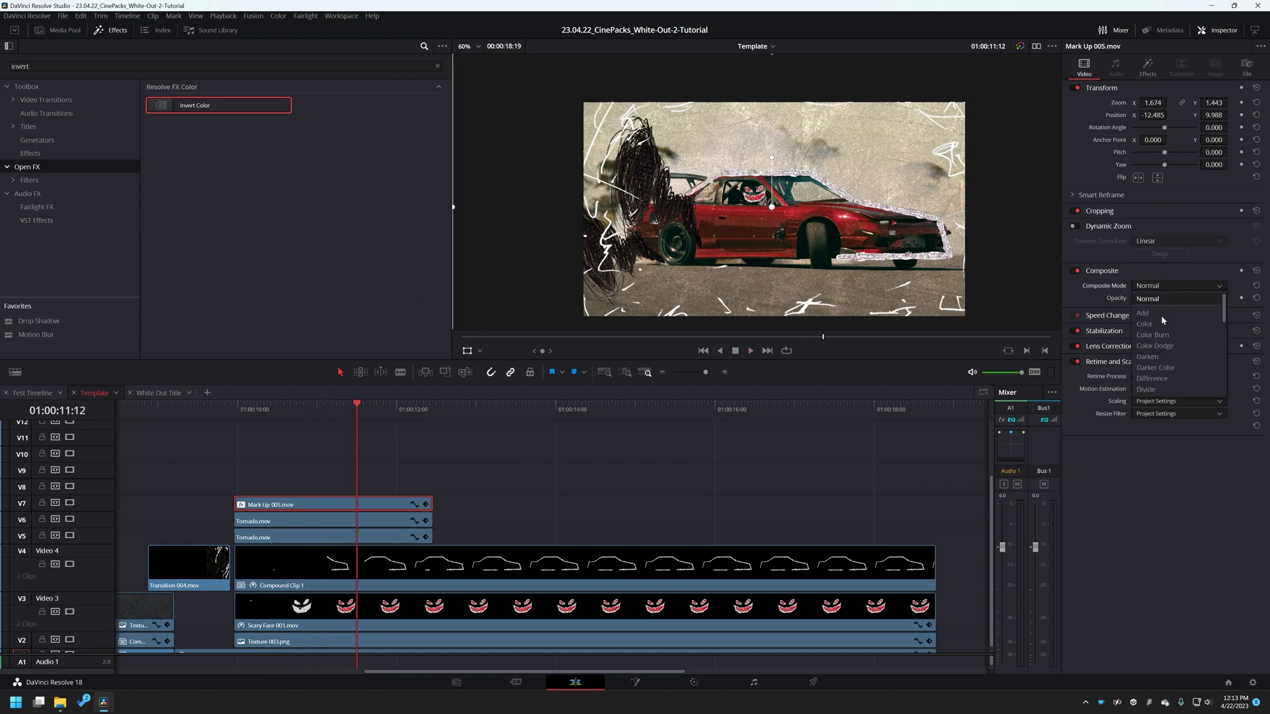
left_click(1166, 380)
Step: Play back the inverted overlays, then trim Mark Up 005.mov and the V6 Tornado.mov to end shortly before 01:00:12:02
left_click(229, 412)
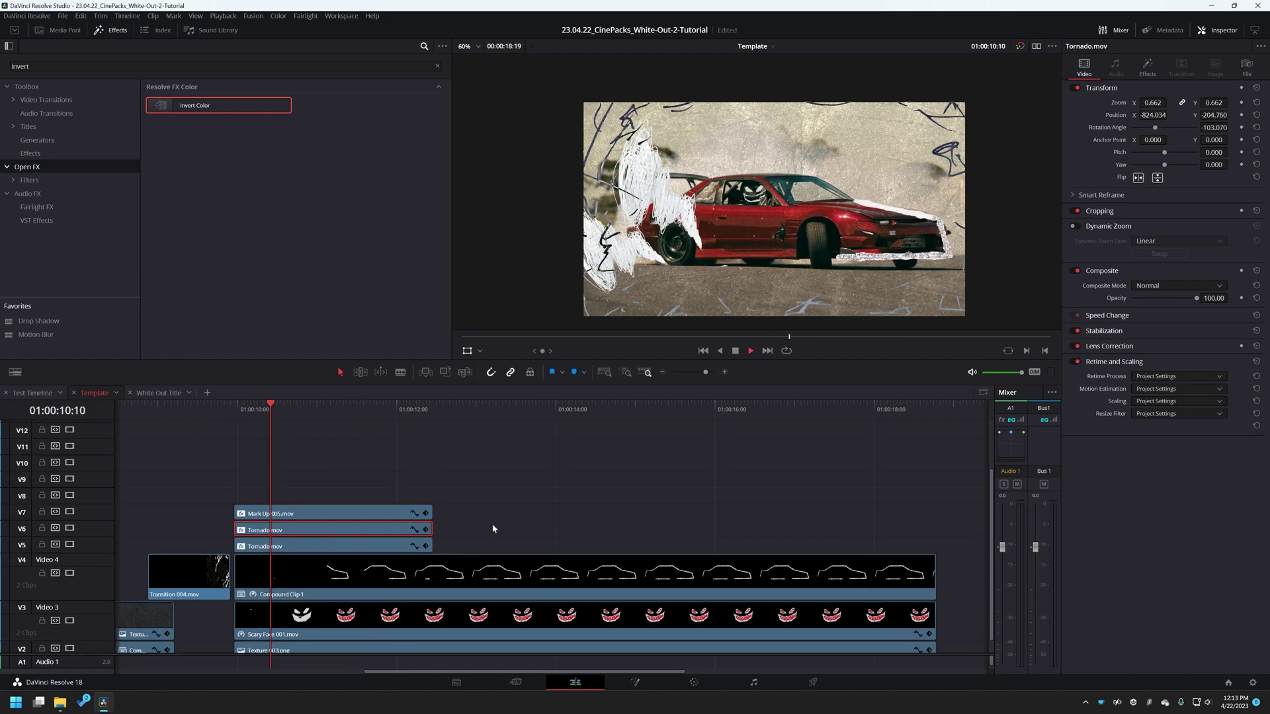
left_click(510, 499)
key("space")
left_click(309, 547)
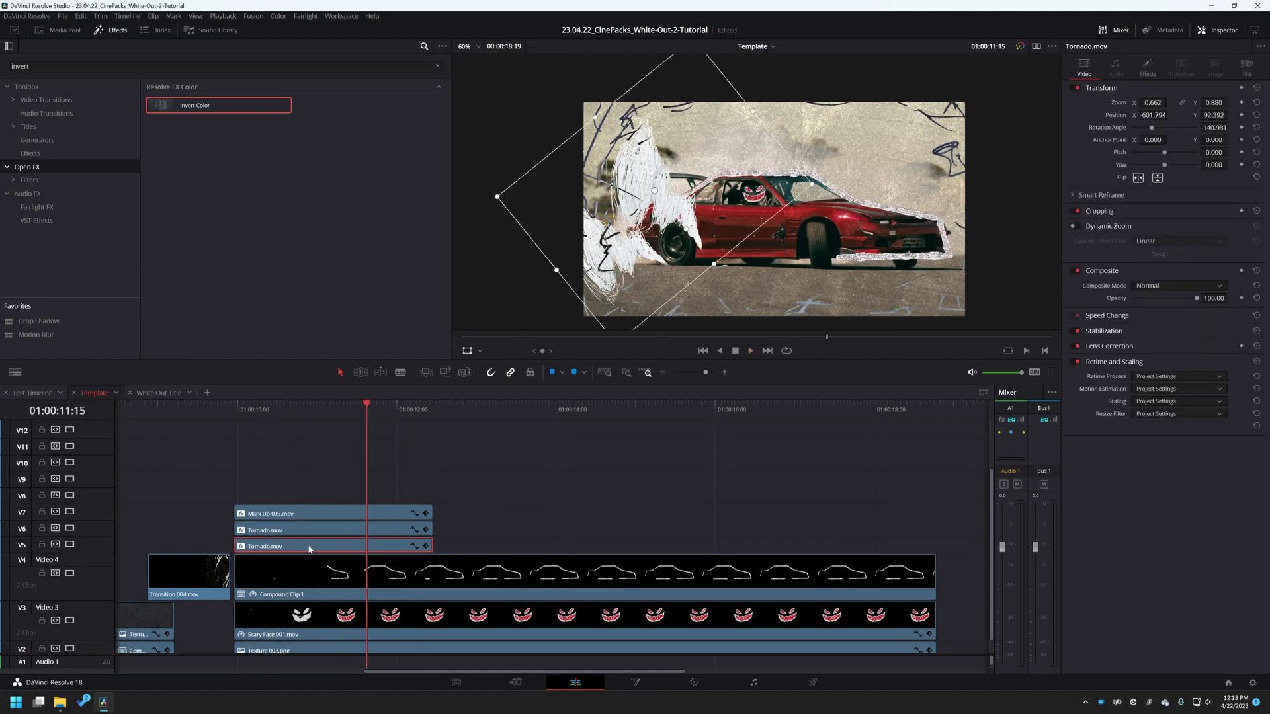
key("space")
key("space")
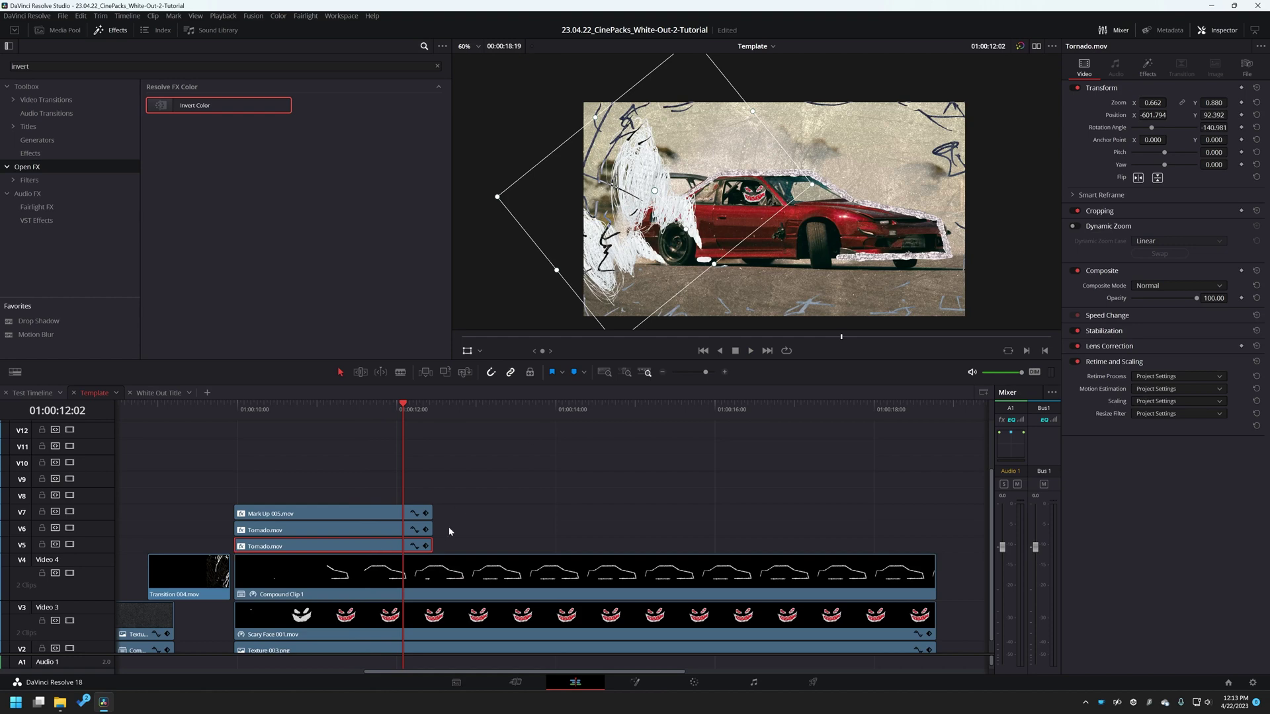
left_click_drag(430, 531, 375, 516)
left_click(431, 515)
Step: On the Color page, route the V5 Tornado.mov source alpha through node 01 into a new alpha output
left_click(397, 546)
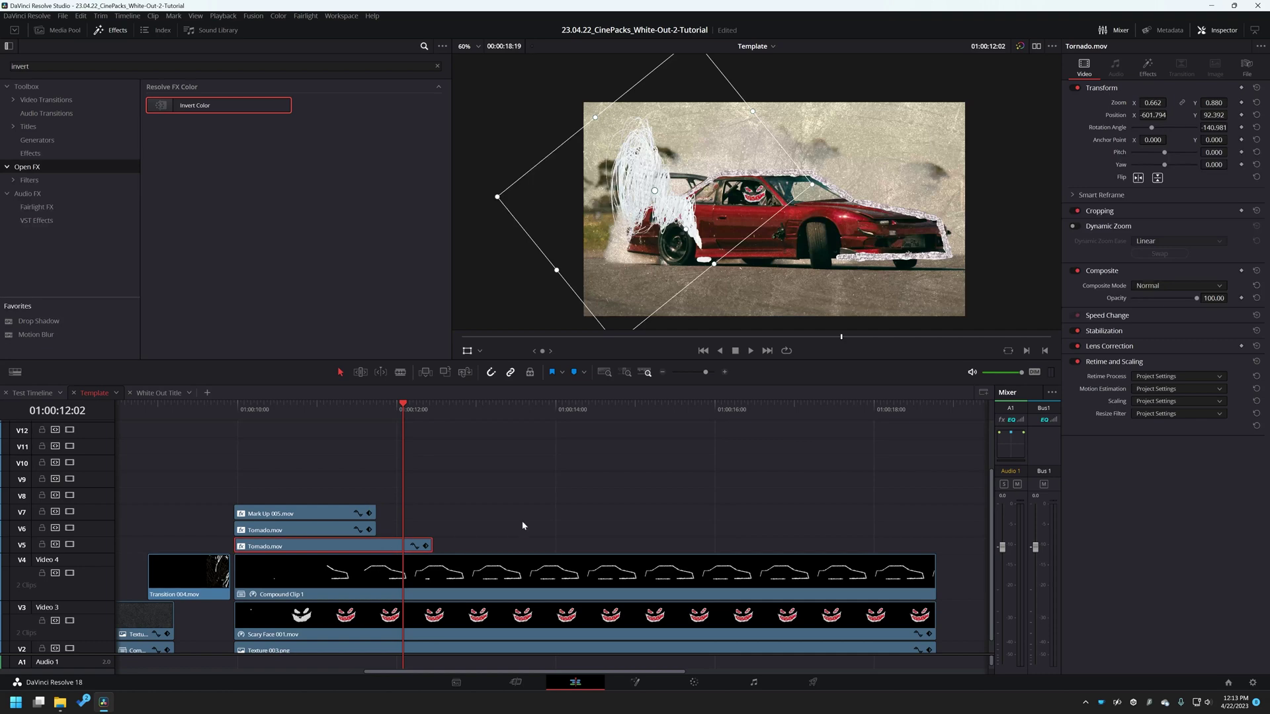
left_click(695, 688)
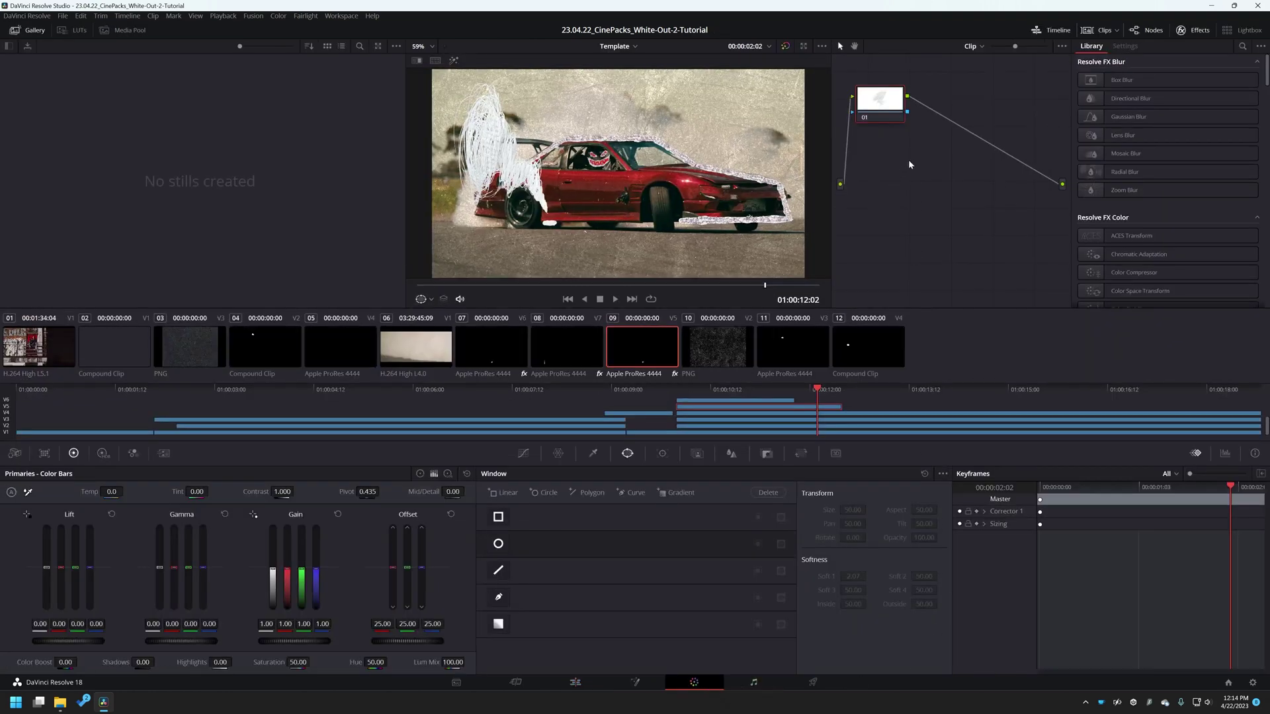
left_click_drag(880, 99, 936, 208)
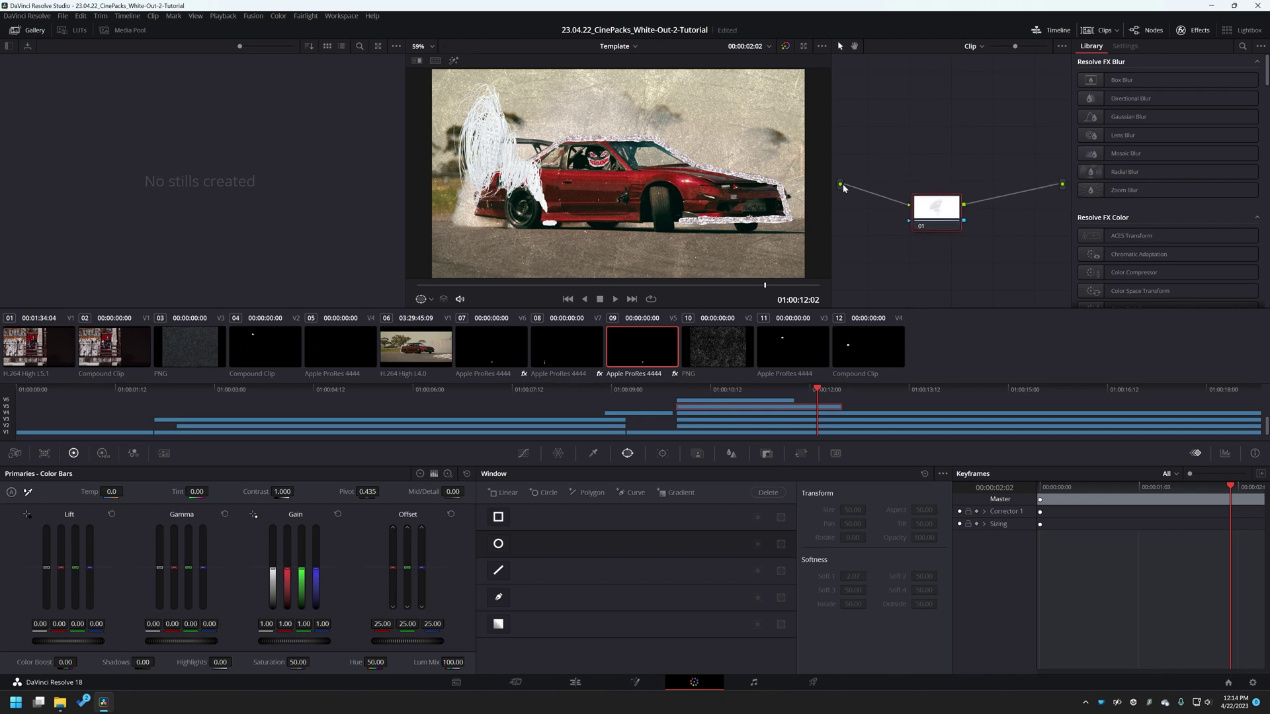
left_click_drag(847, 190, 936, 215)
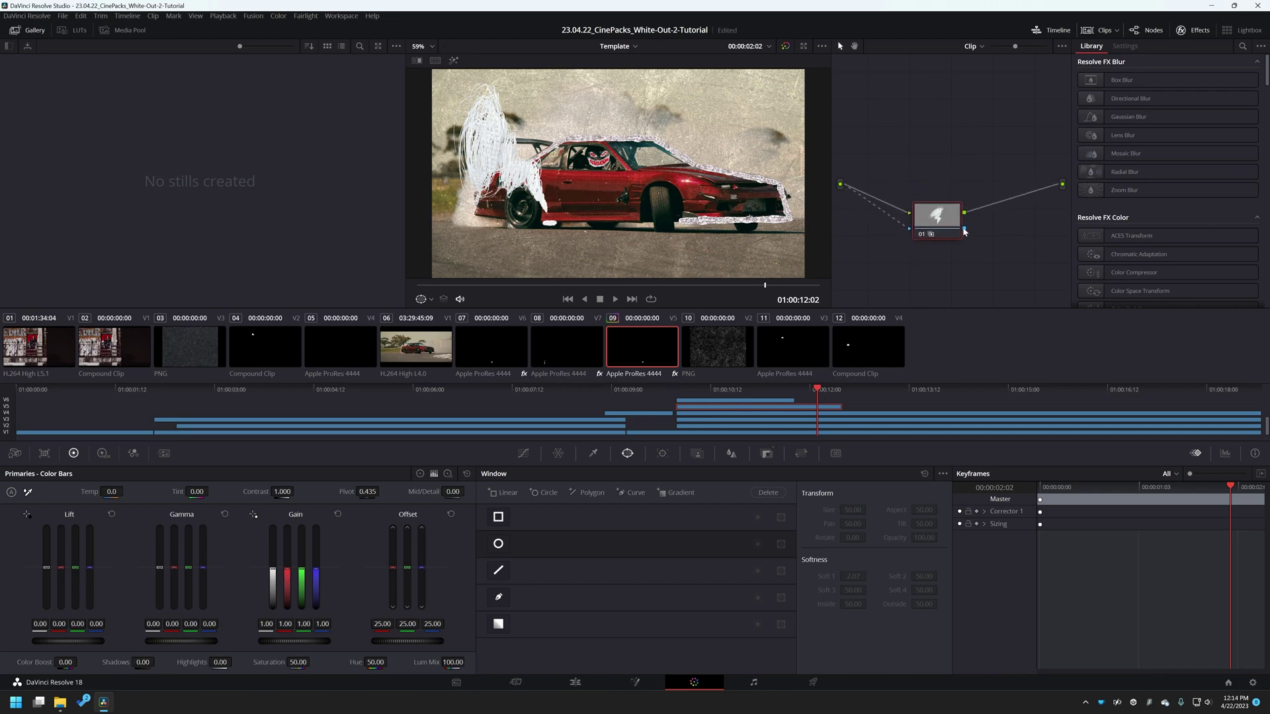
right_click(1025, 215)
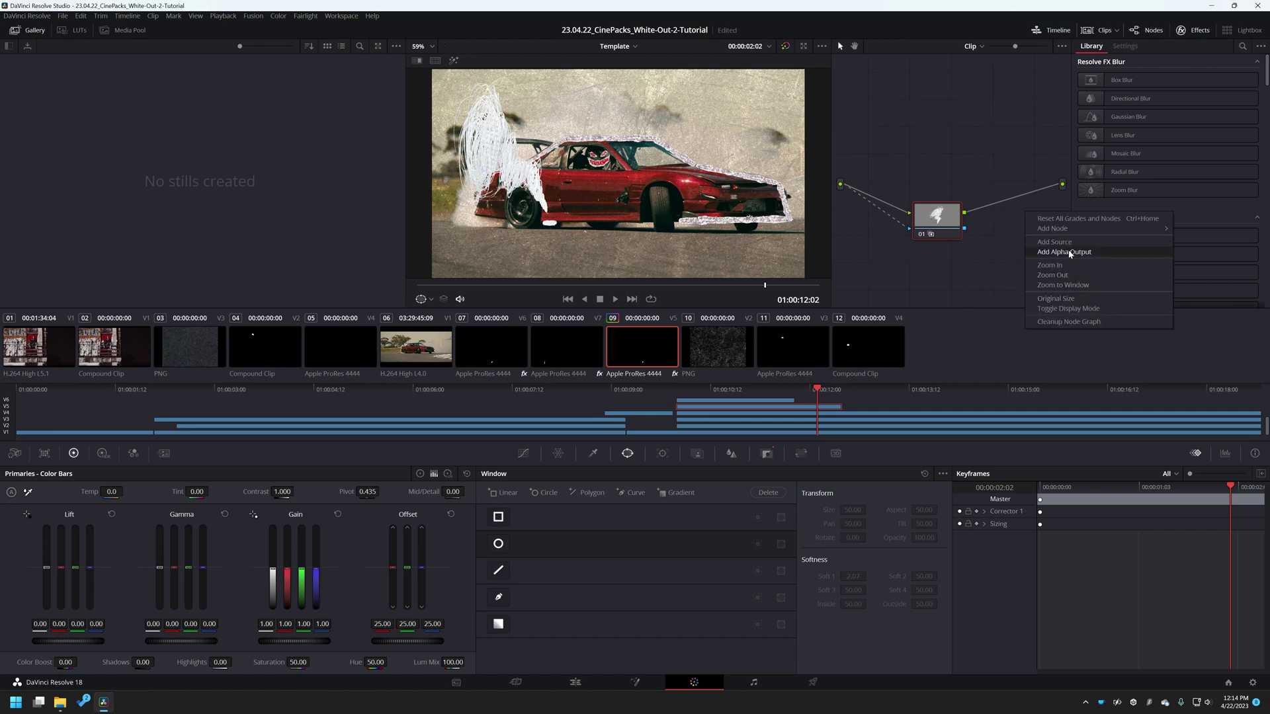
left_click(1070, 252)
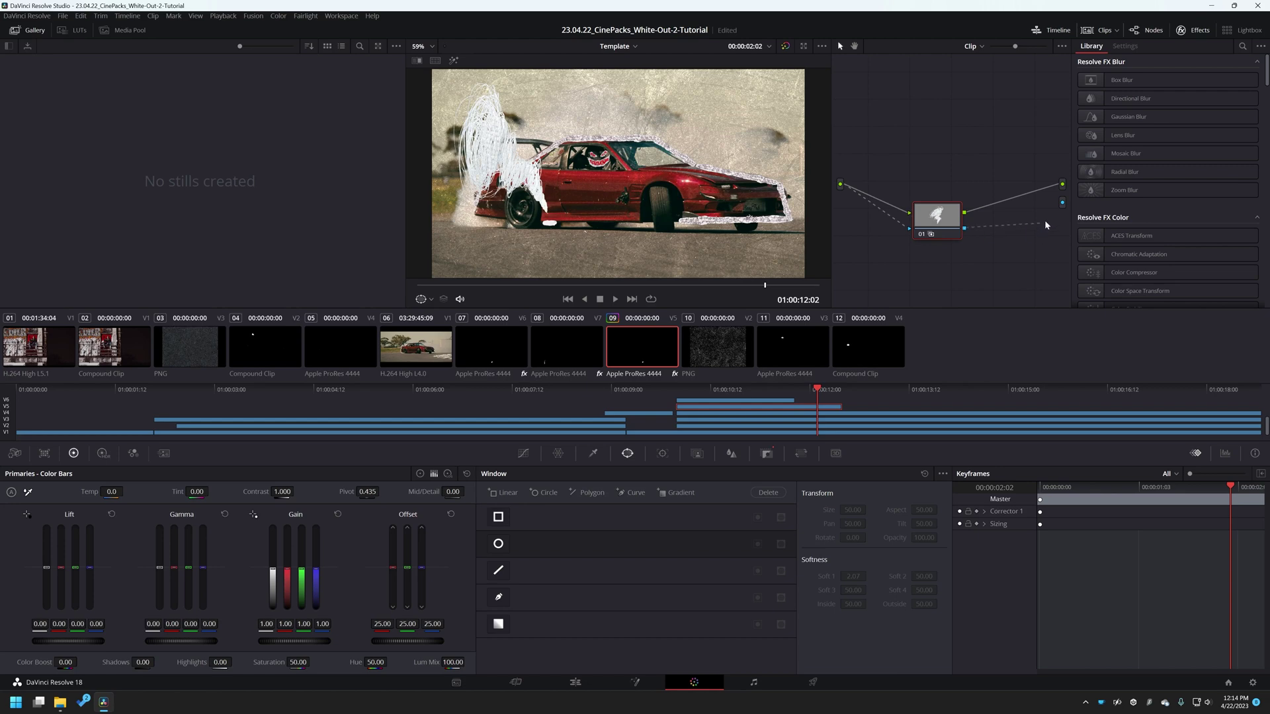
mouse_move(938, 220)
left_mouse_down()
mouse_move(974, 218)
mouse_move(949, 219)
left_mouse_up()
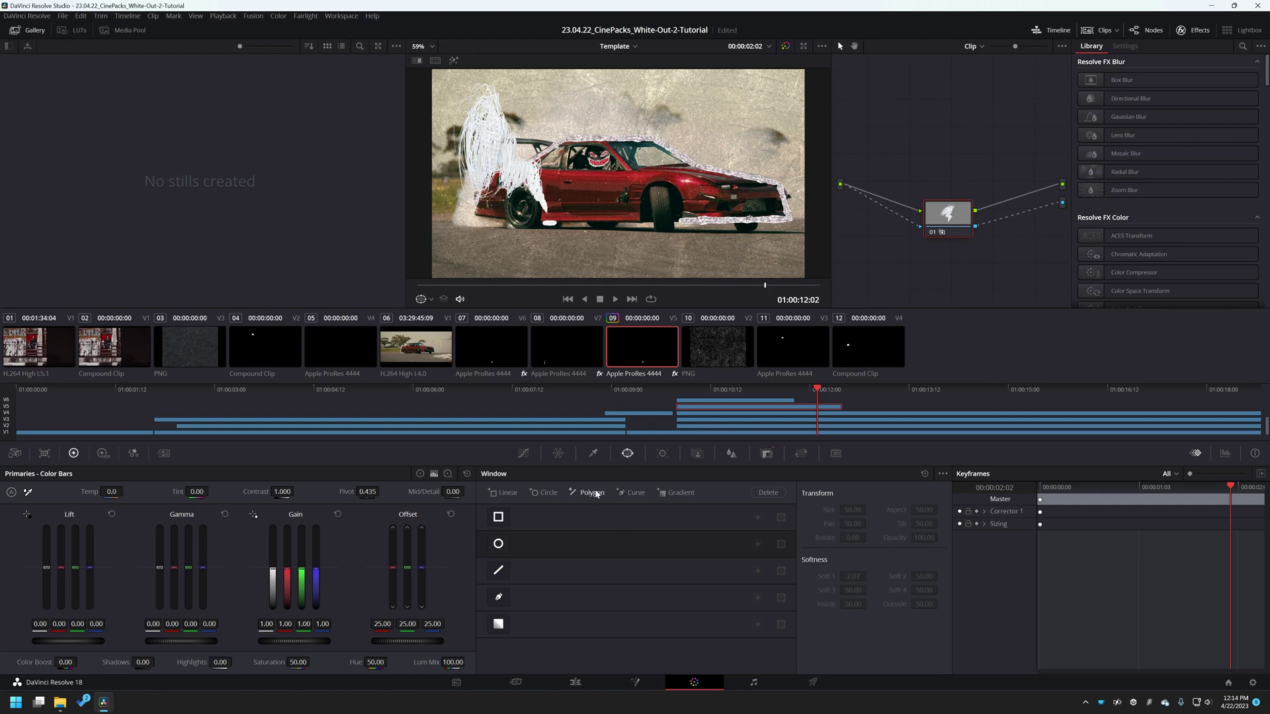
Step: Draw a closed curve window around the car's rear end and spoiler, and invert it to mask out the tornado there
left_click(636, 494)
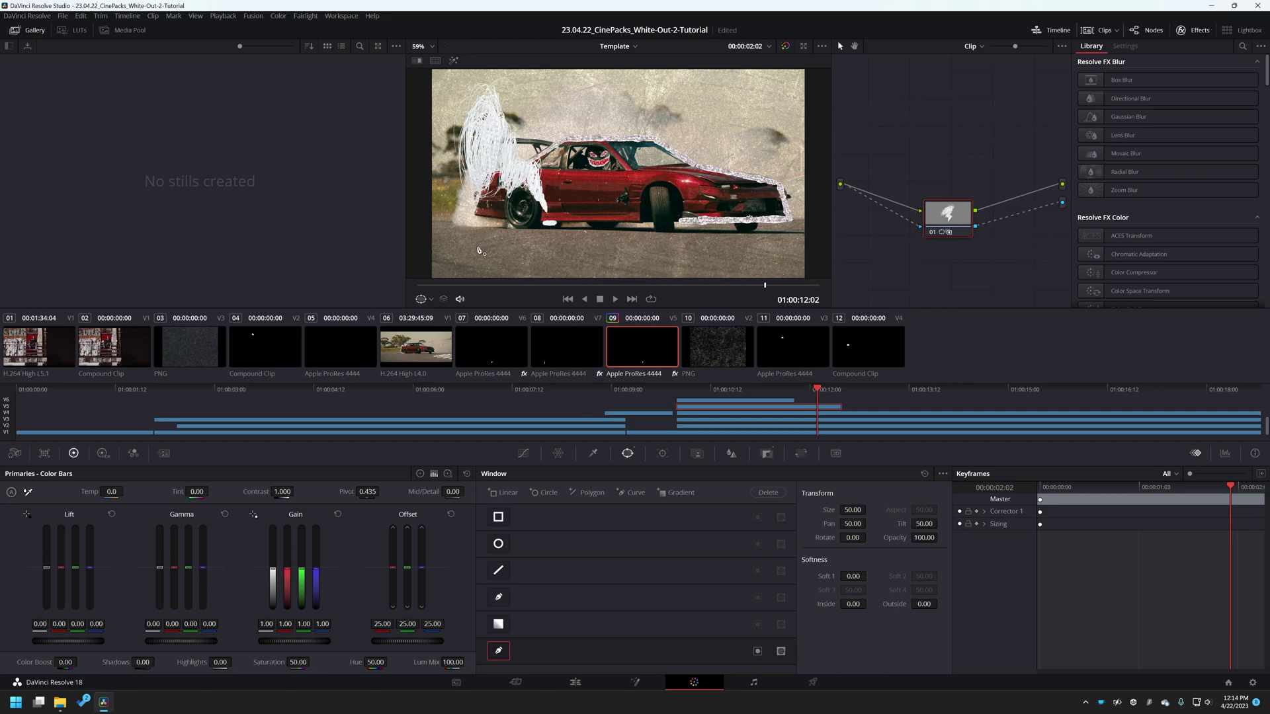
left_click(445, 299)
left_click(444, 299)
left_click(454, 62)
left_click(454, 62)
left_click(476, 193)
left_click(484, 170)
left_click(498, 150)
left_click(486, 138)
left_click(529, 139)
left_click_drag(544, 154, 539, 145)
left_click(517, 162)
left_click(538, 154)
left_click(582, 227)
left_click(505, 244)
left_click(477, 194)
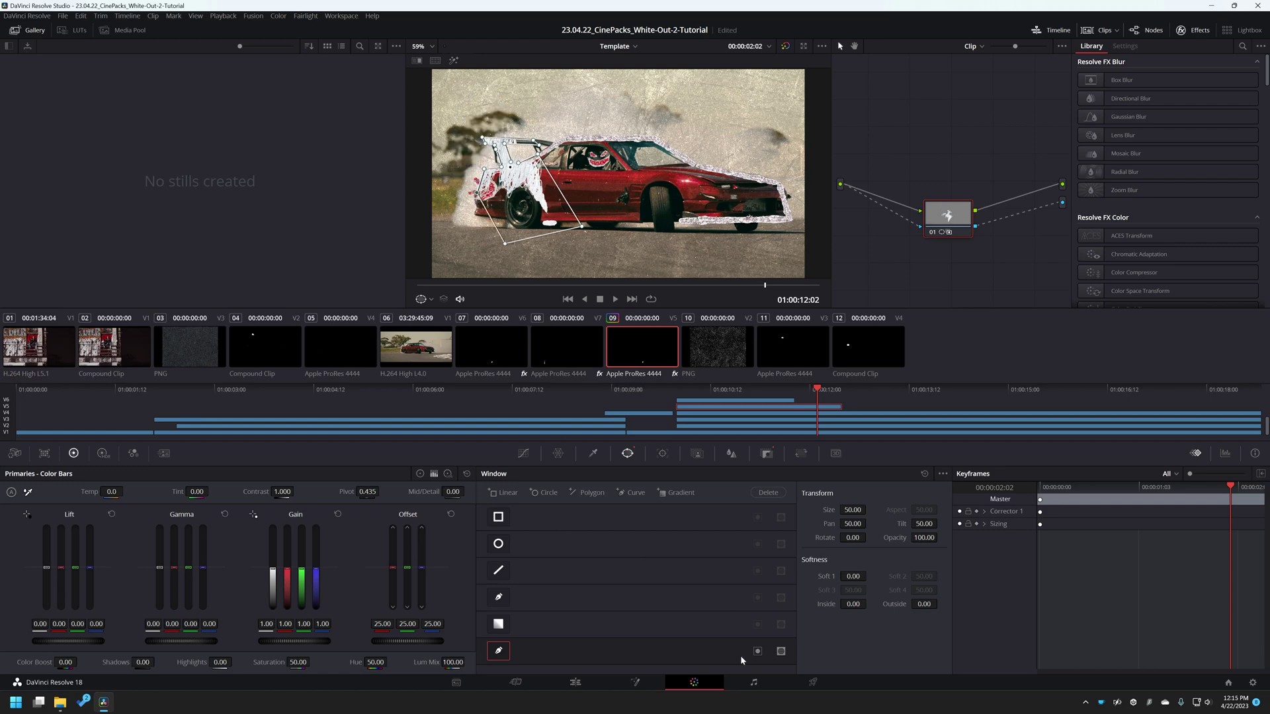
left_click(757, 650)
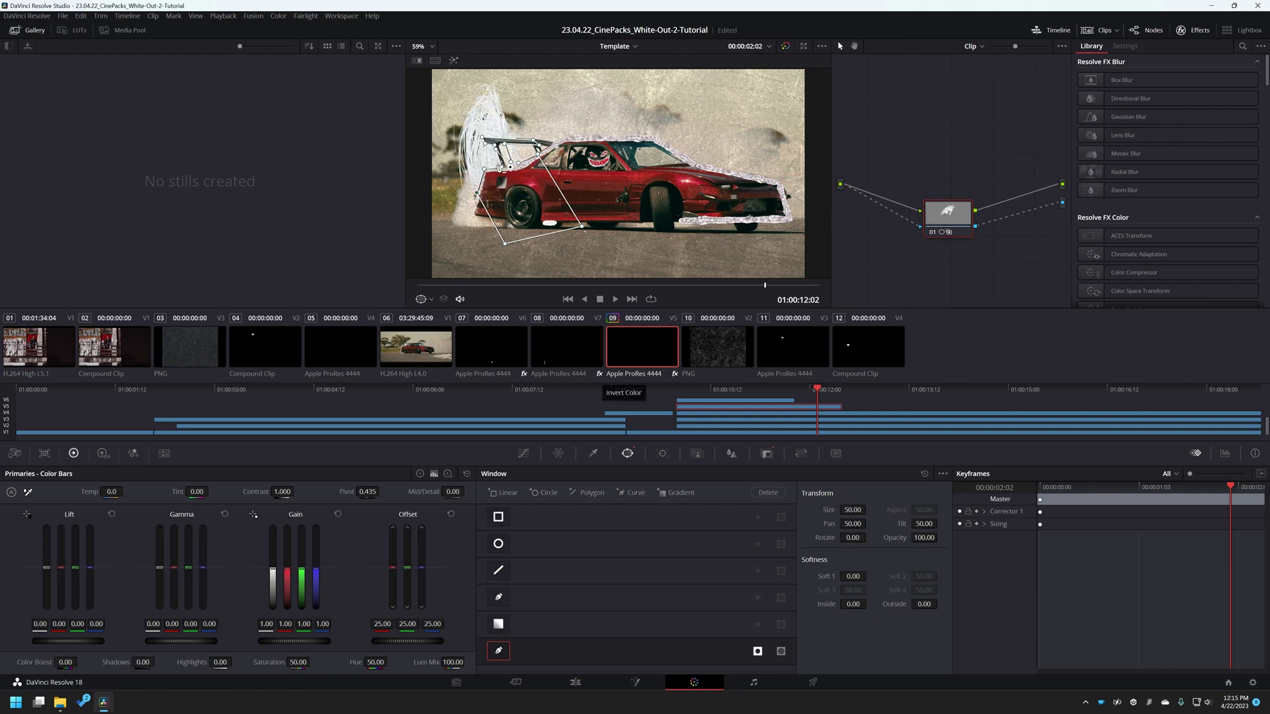
Step: Fit the window's control points to the car's rear spoiler and set Soft 1 to 0.80
left_click_drag(484, 161, 523, 210)
scroll(528, 219, "down", 4)
scroll(532, 224, "up", 5)
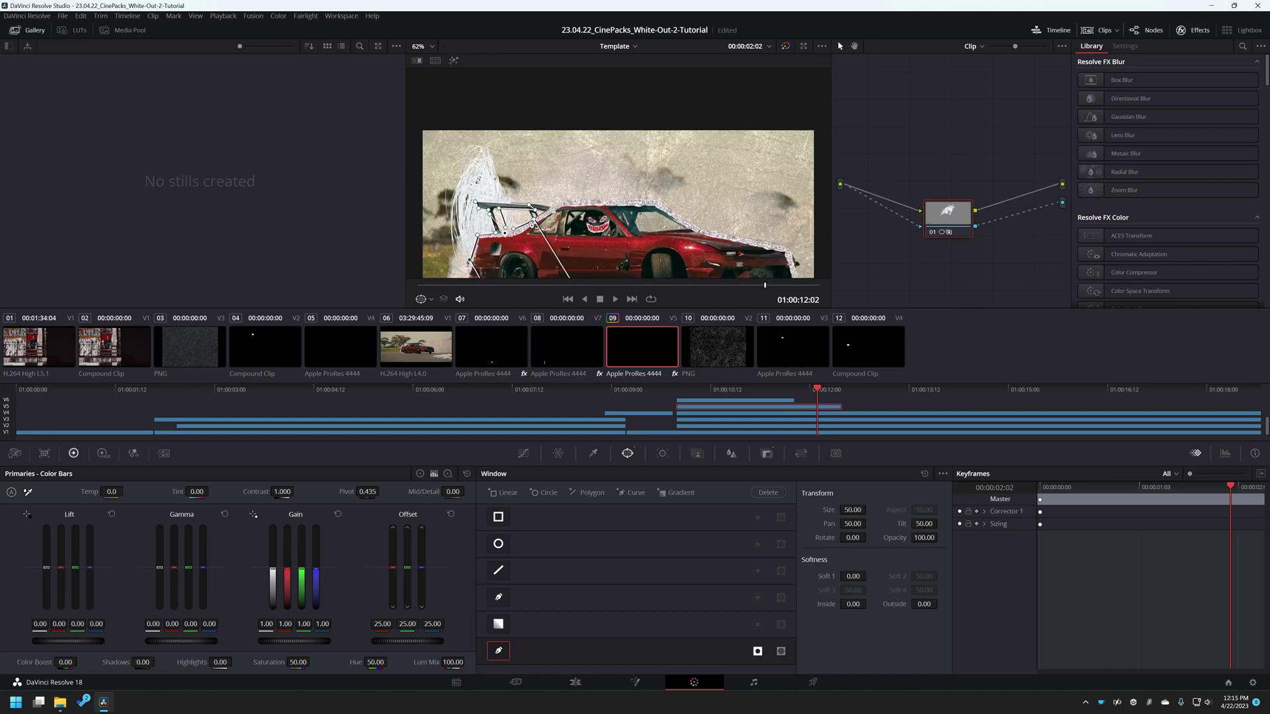
scroll(605, 188, "up", 6)
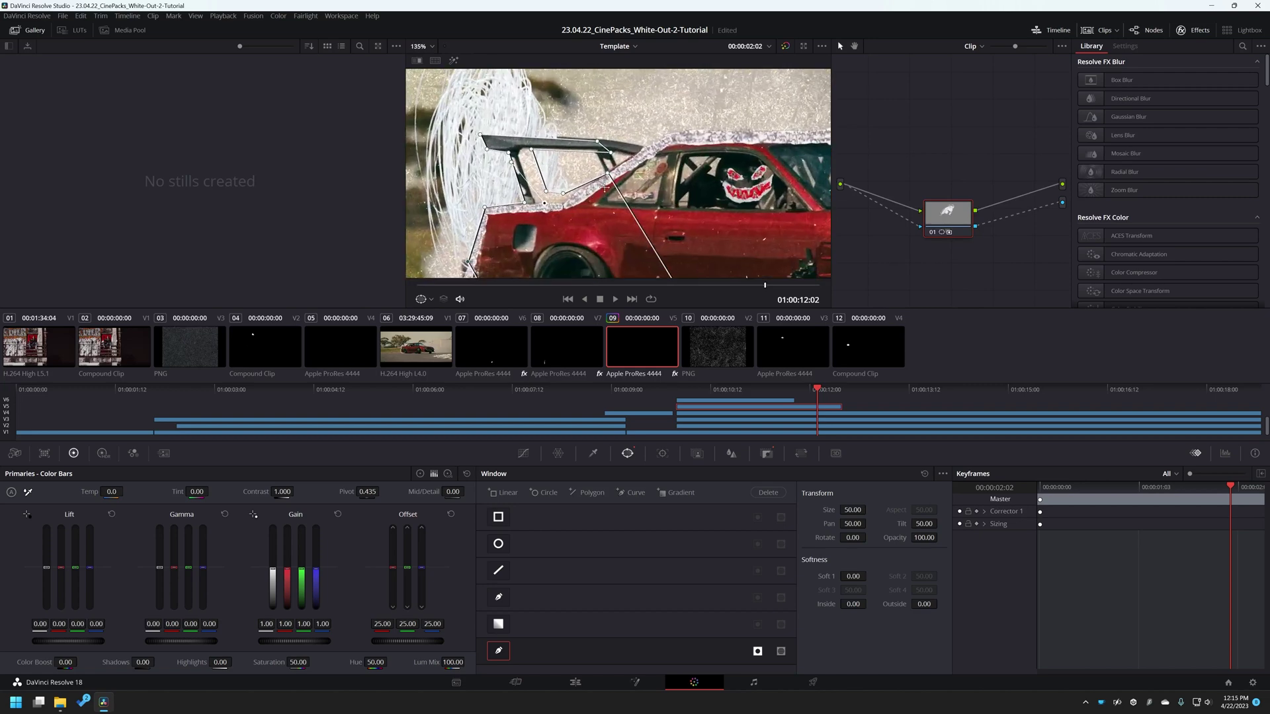
scroll(606, 188, "up", 1)
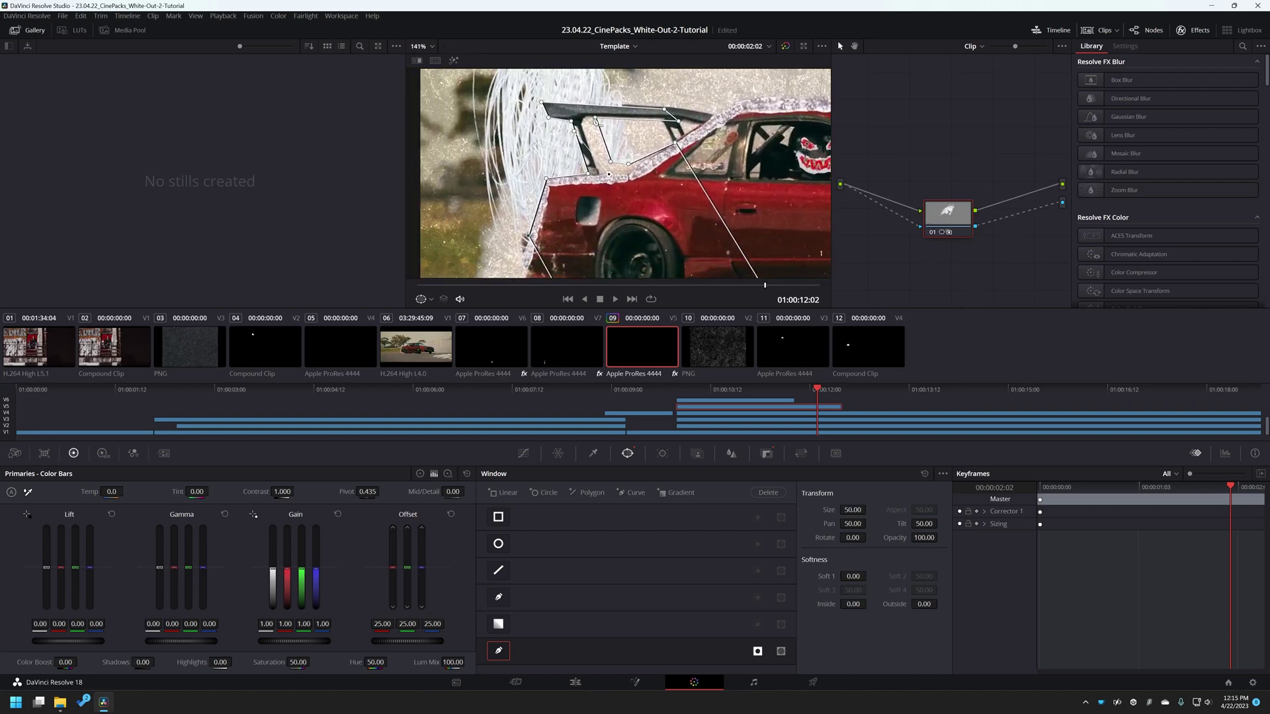
left_click_drag(601, 119, 584, 119)
mouse_move(548, 119)
left_mouse_down()
mouse_move(505, 129)
mouse_move(526, 125)
mouse_move(505, 103)
mouse_move(532, 120)
left_mouse_up()
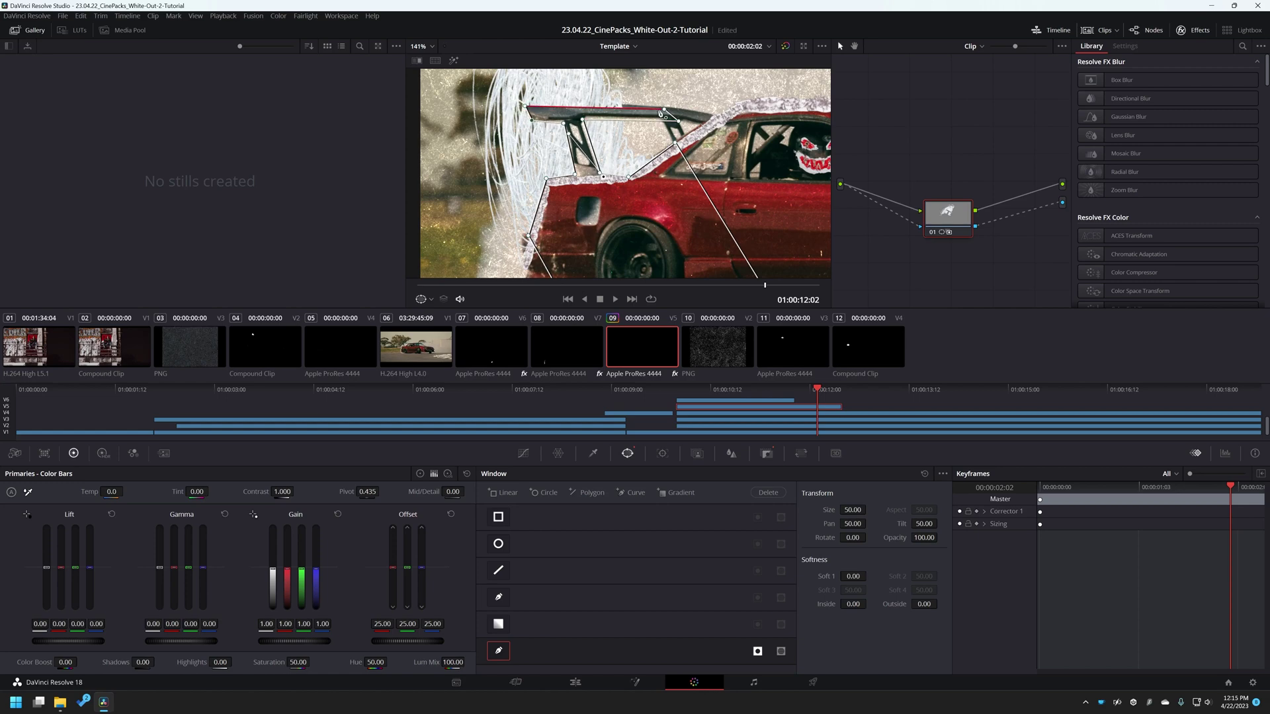
left_click_drag(666, 112, 579, 116)
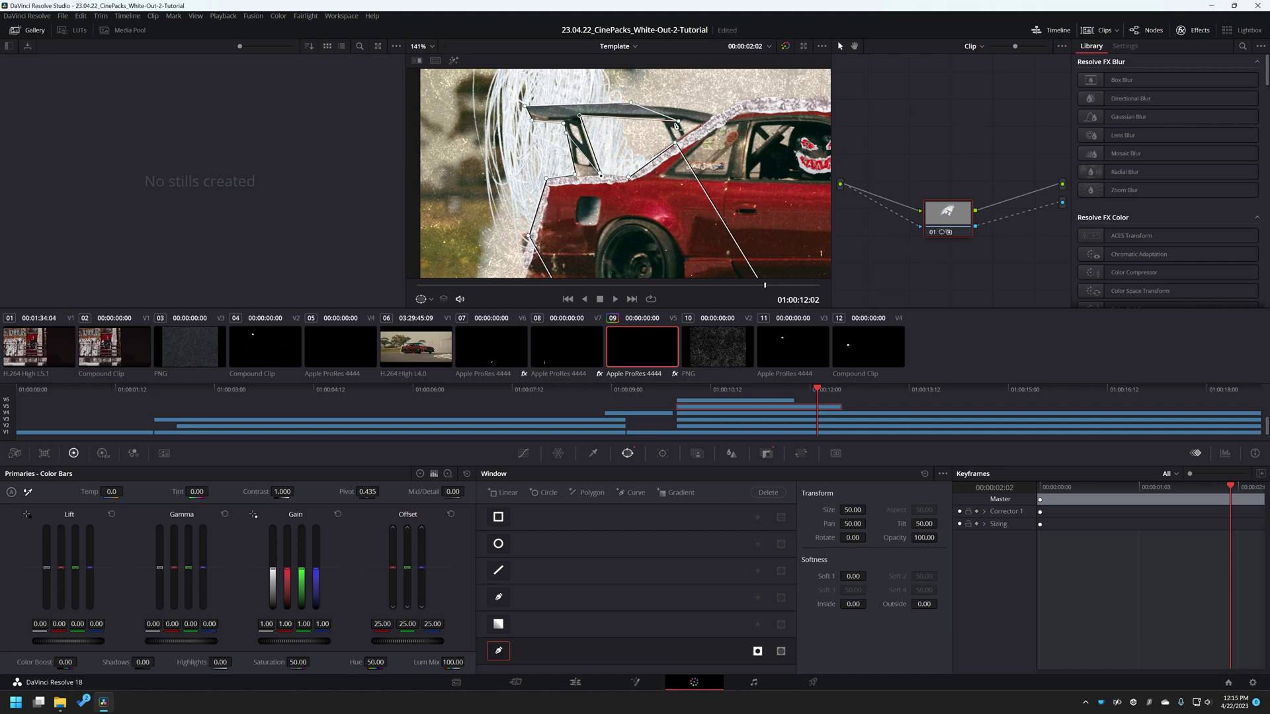
left_click_drag(679, 121, 666, 120)
left_click_drag(853, 576, 861, 576)
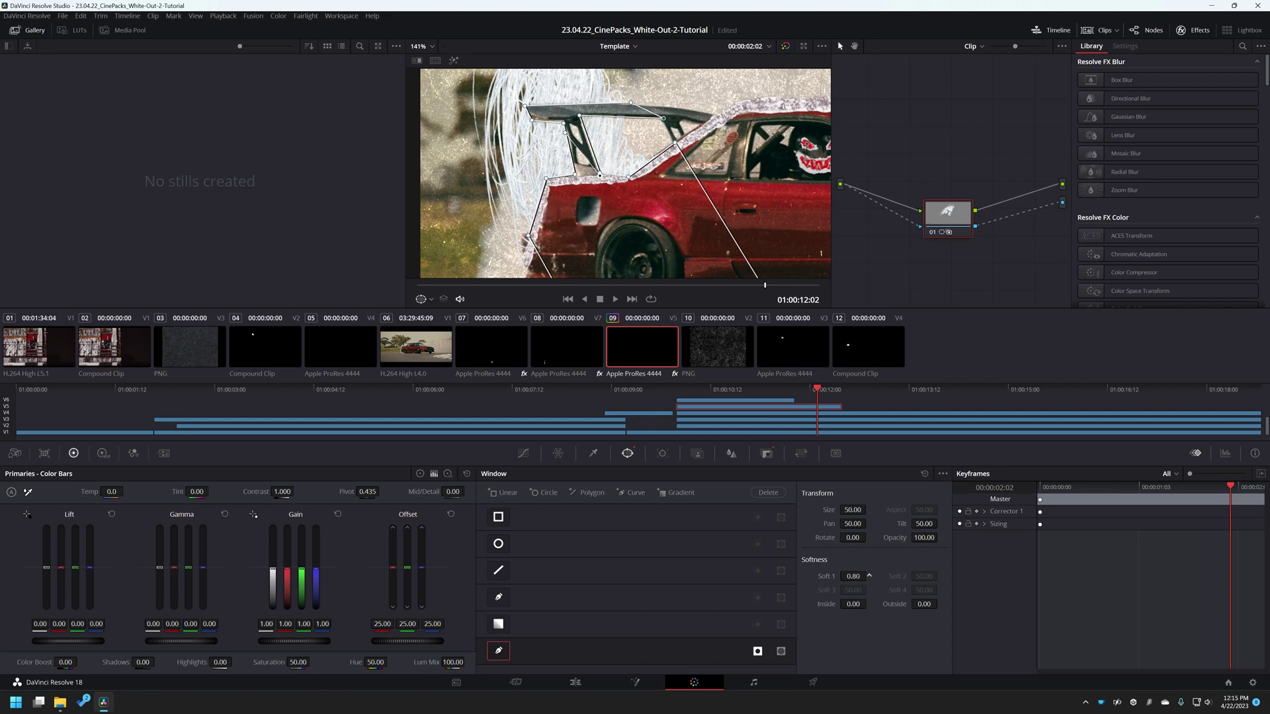
Step: Return to the Edit page and play back the car shot to check the masked Tornado.mov overlay
left_click(594, 677)
left_click_drag(328, 412, 343, 411)
key("space")
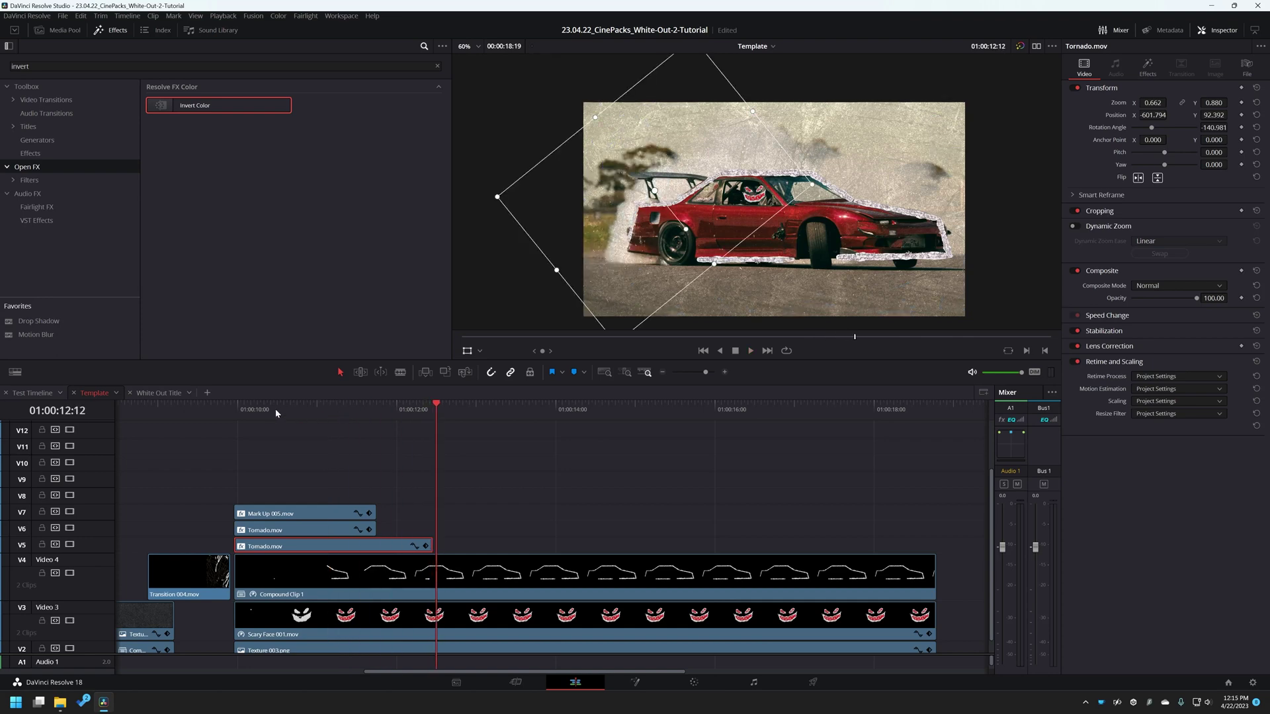
left_click(283, 411)
key("space")
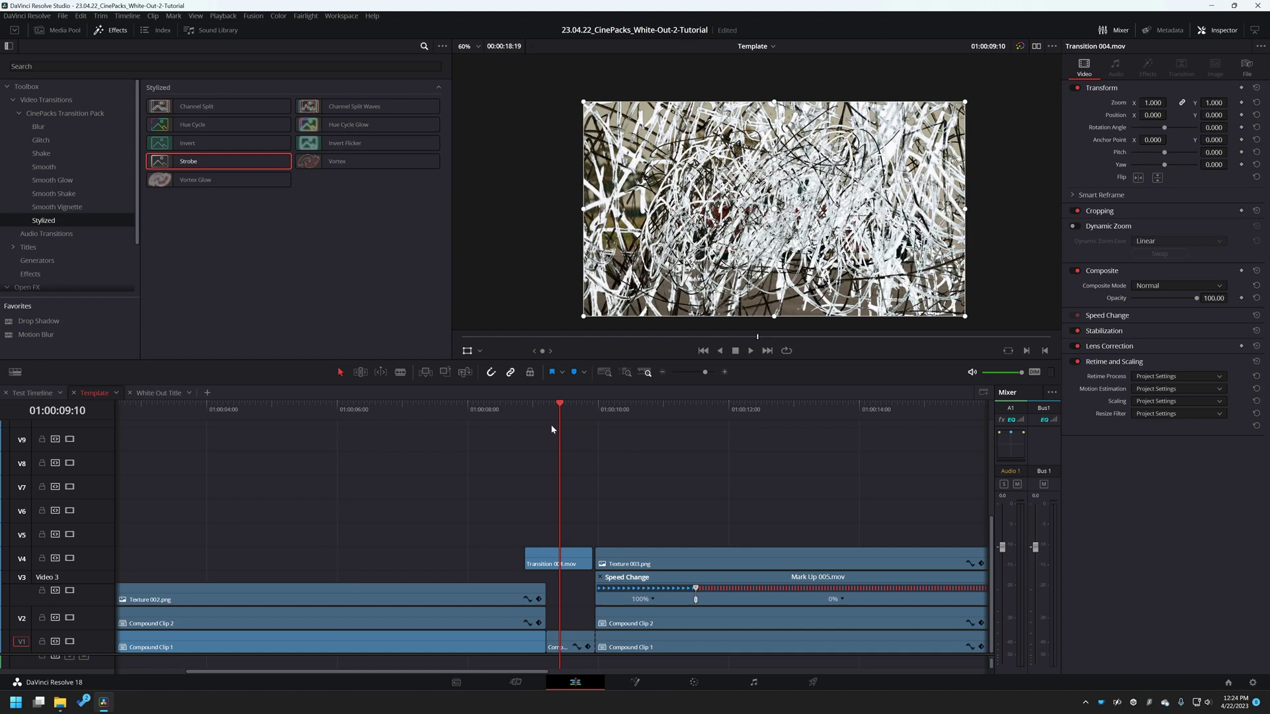
Step: Play the transition from just before the cut into the decorated car shot, stopping at 01:00:11:07
left_click_drag(568, 423, 595, 420)
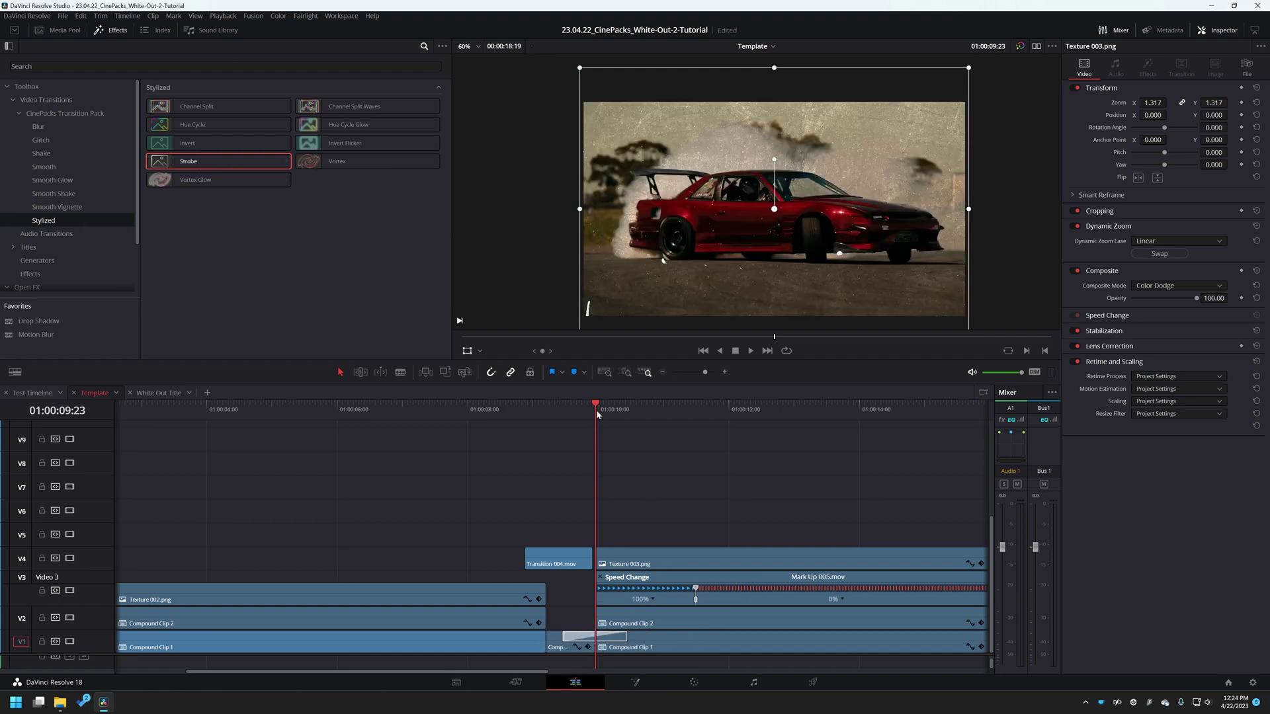
left_click(565, 407)
key("space")
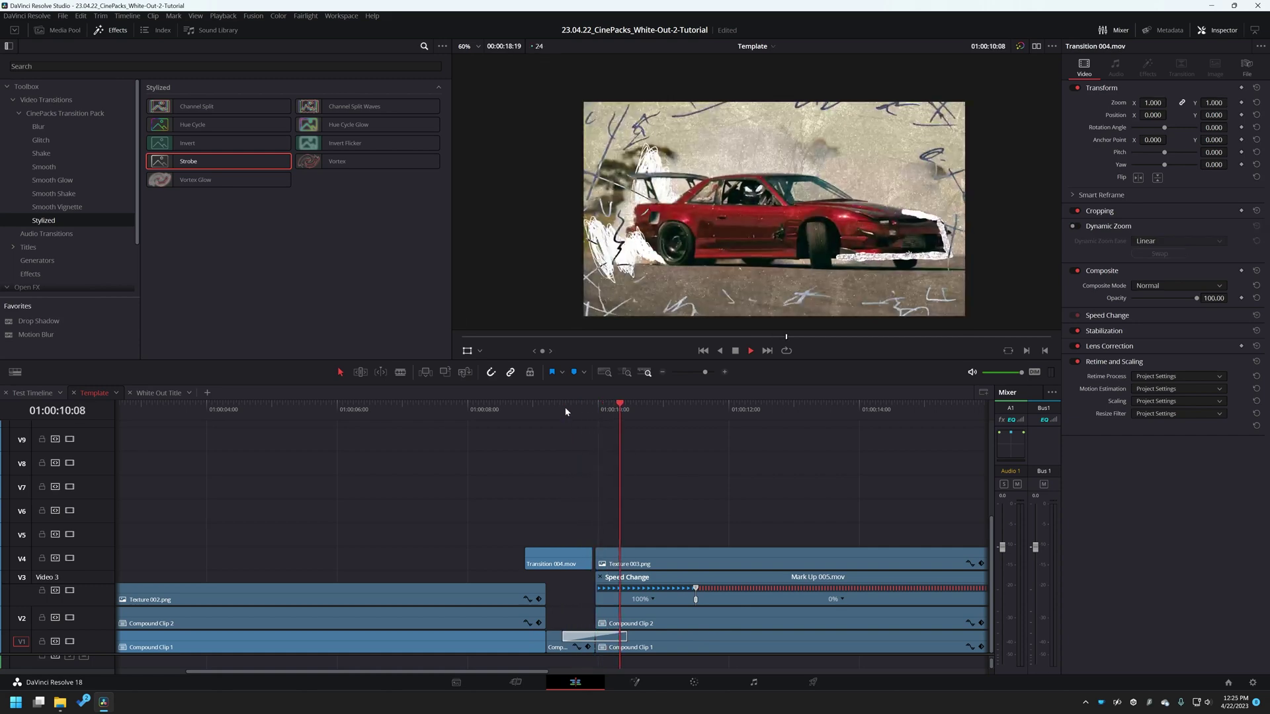
key("space")
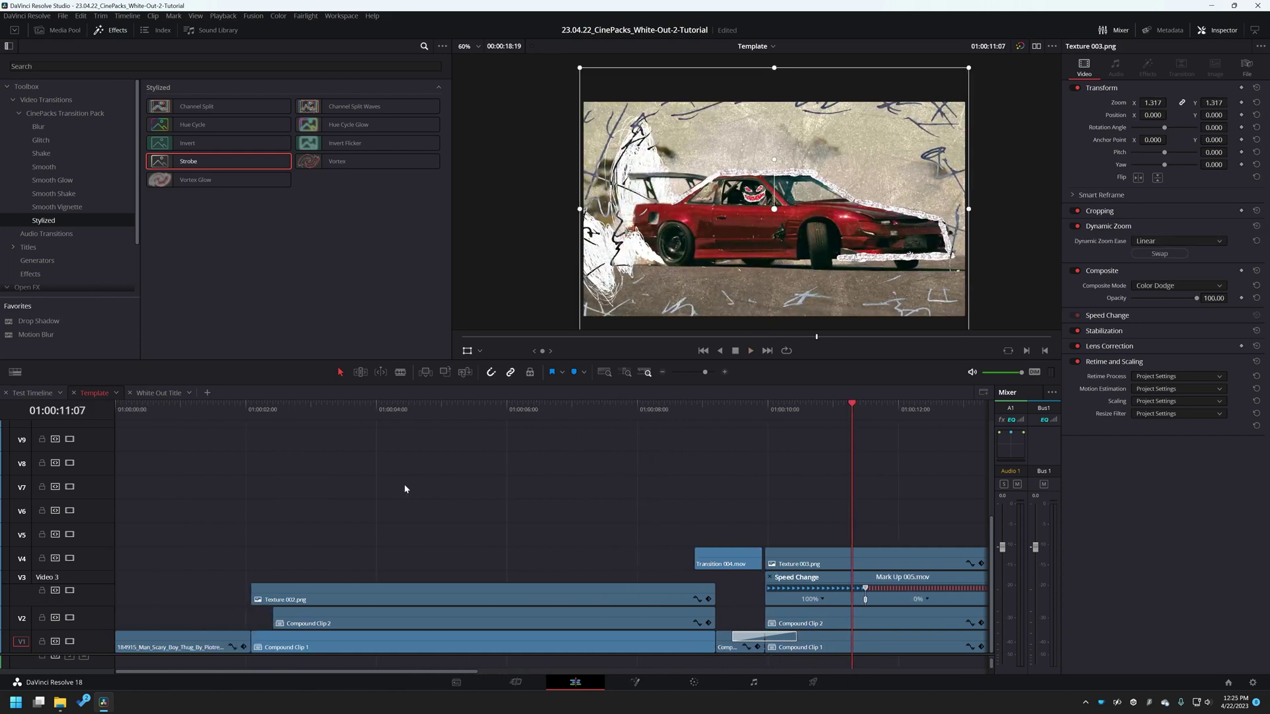